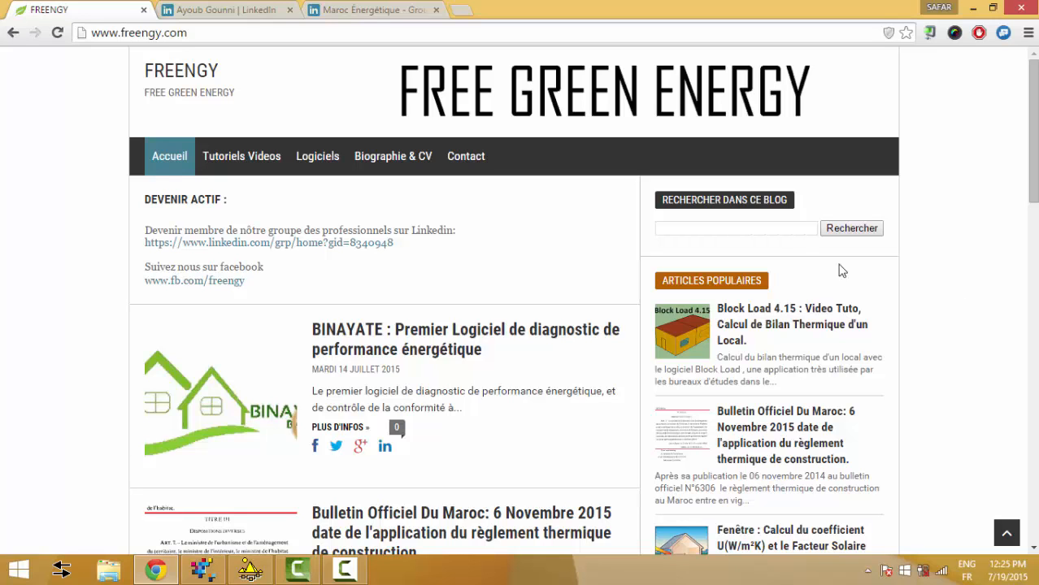
# Look over the LinkedIn profile and the Maroc Énergétique group page, and minimise the browser
pyautogui.click(270, 10)
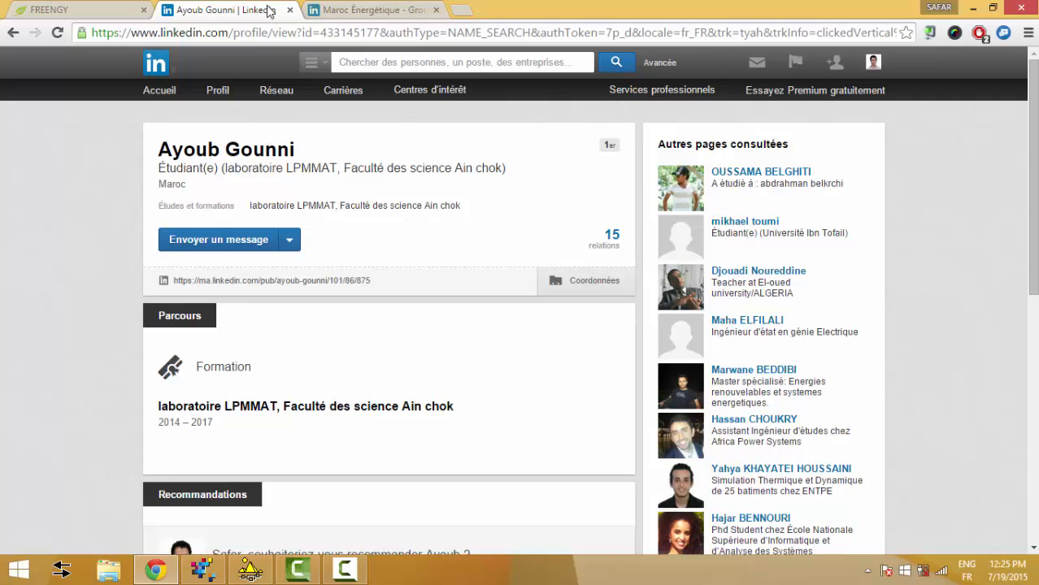
pyautogui.click(328, 11)
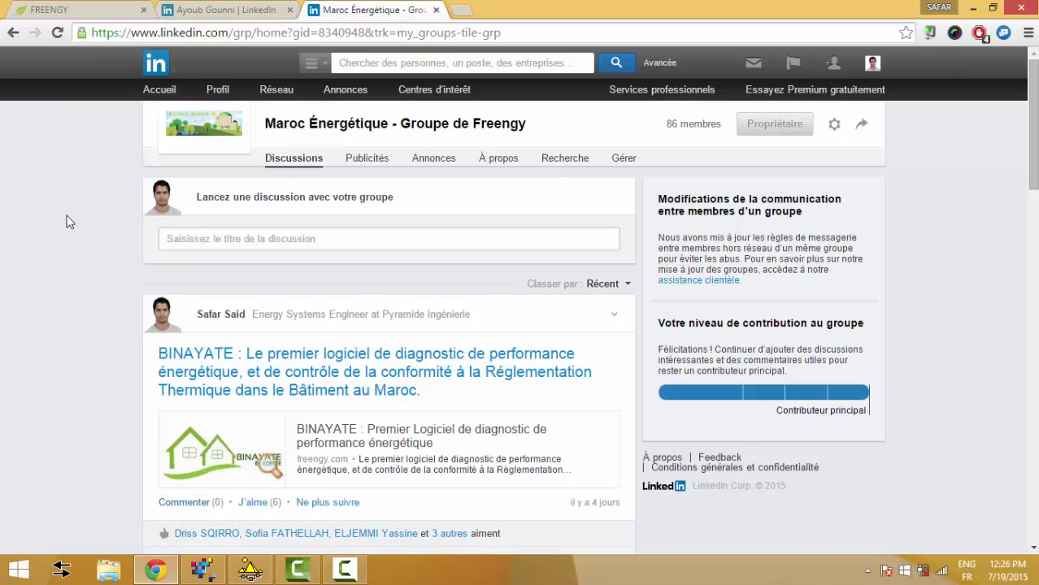
pyautogui.click(156, 569)
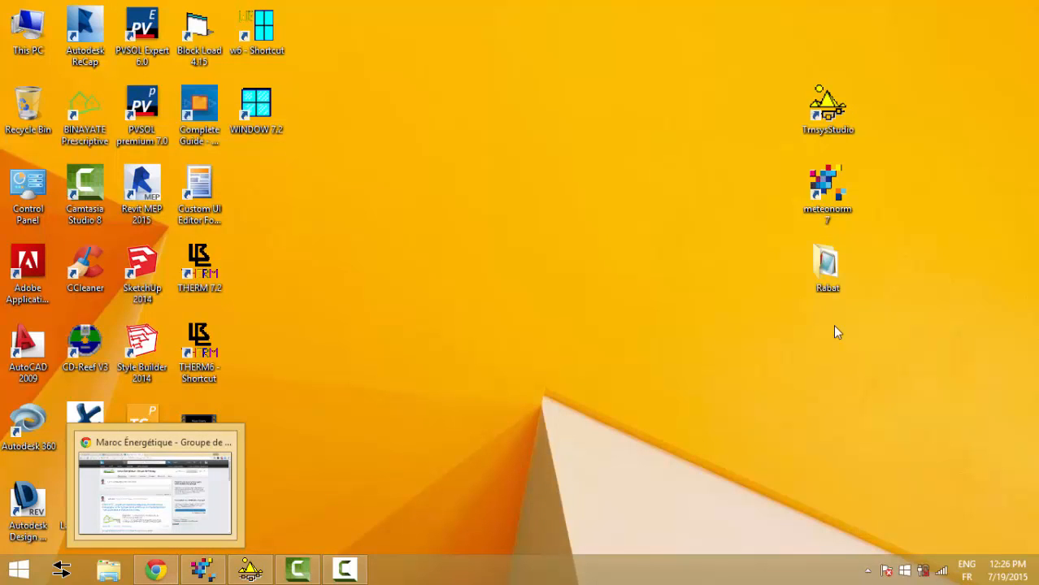
# Launch Trnsys Simulation Studio from the desktop and maximise its window
pyautogui.click(831, 107)
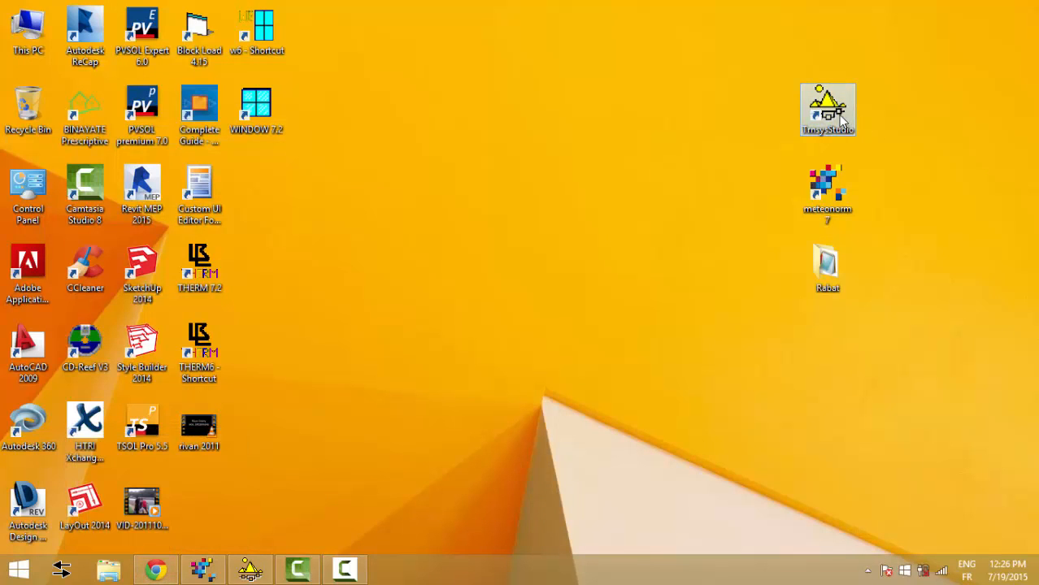
pyautogui.click(937, 198)
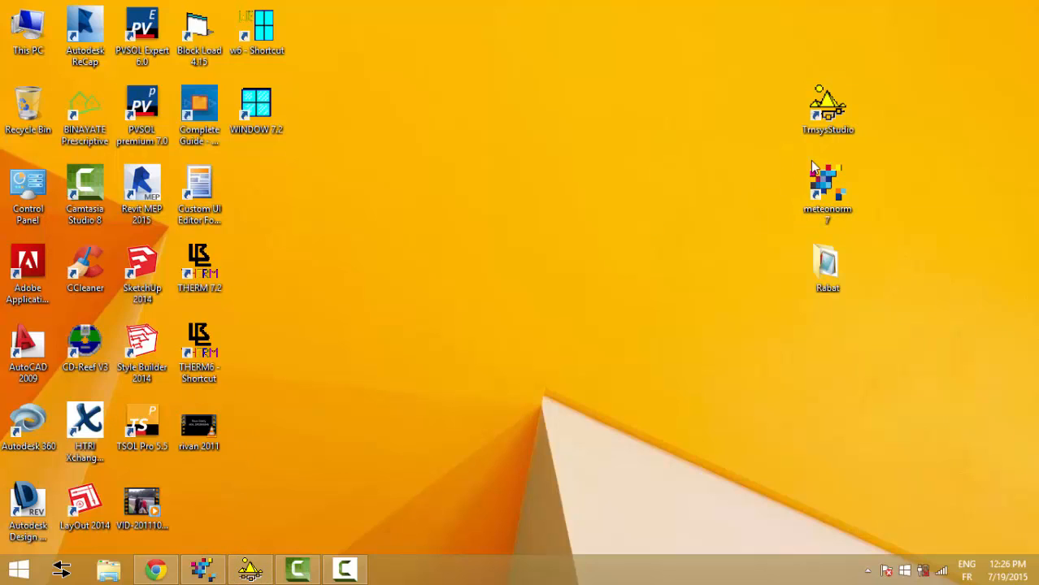
pyautogui.doubleClick(827, 108)
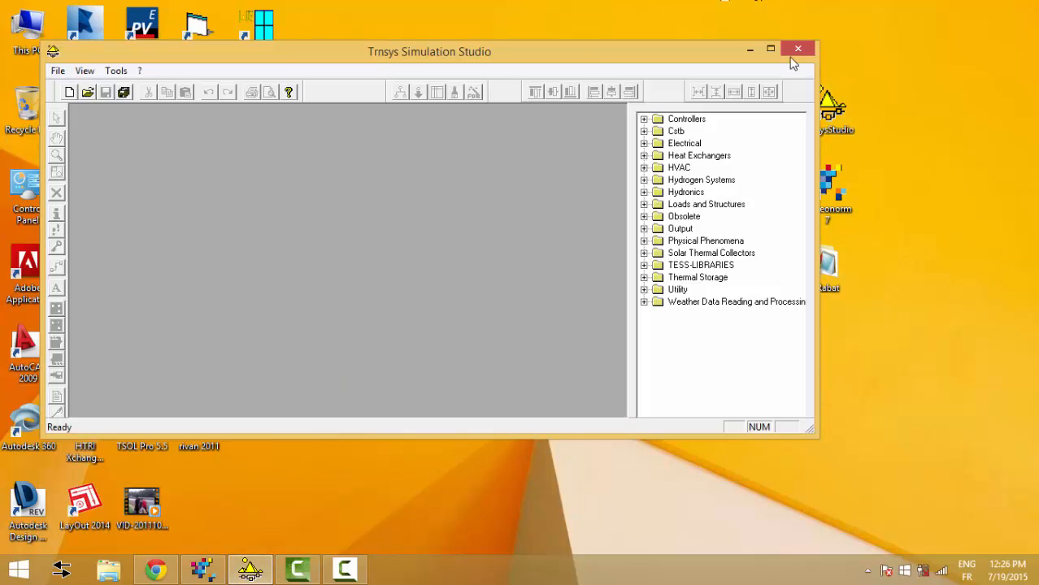
pyautogui.click(770, 49)
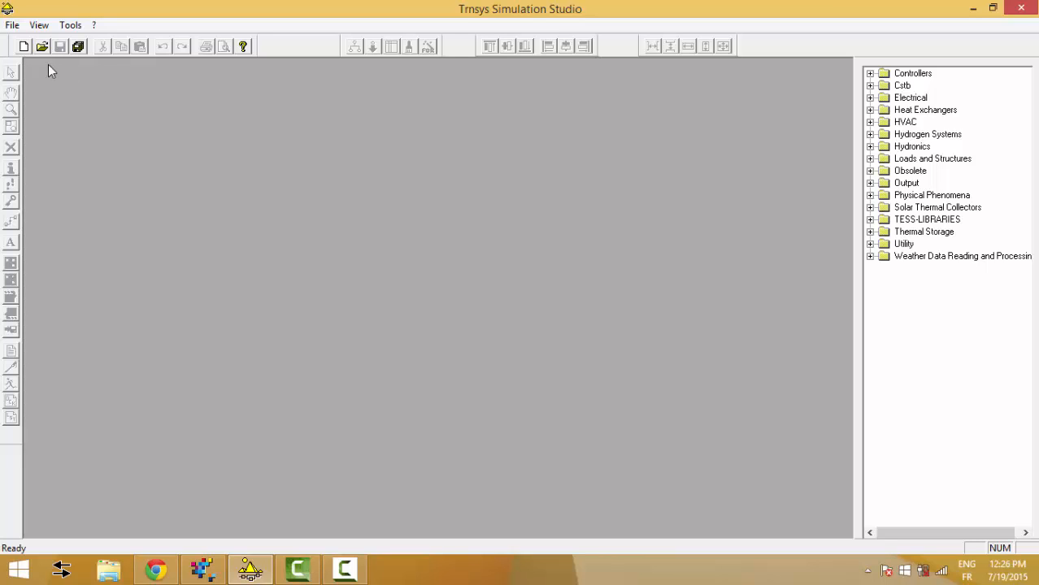
# Create a new project of the Empty Project type and maximise its assembly window
pyautogui.click(24, 46)
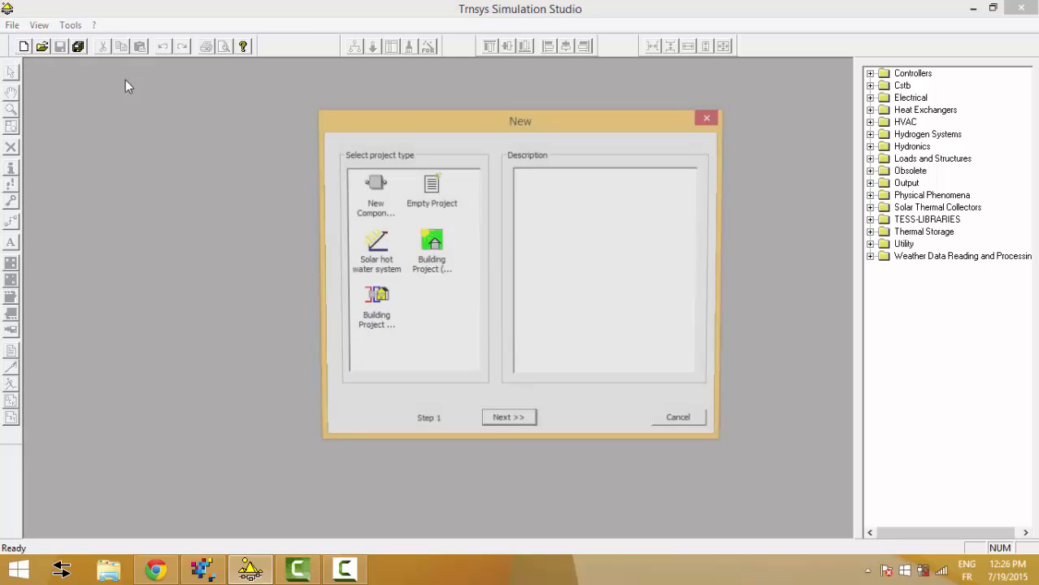
pyautogui.click(437, 193)
pyautogui.click(517, 422)
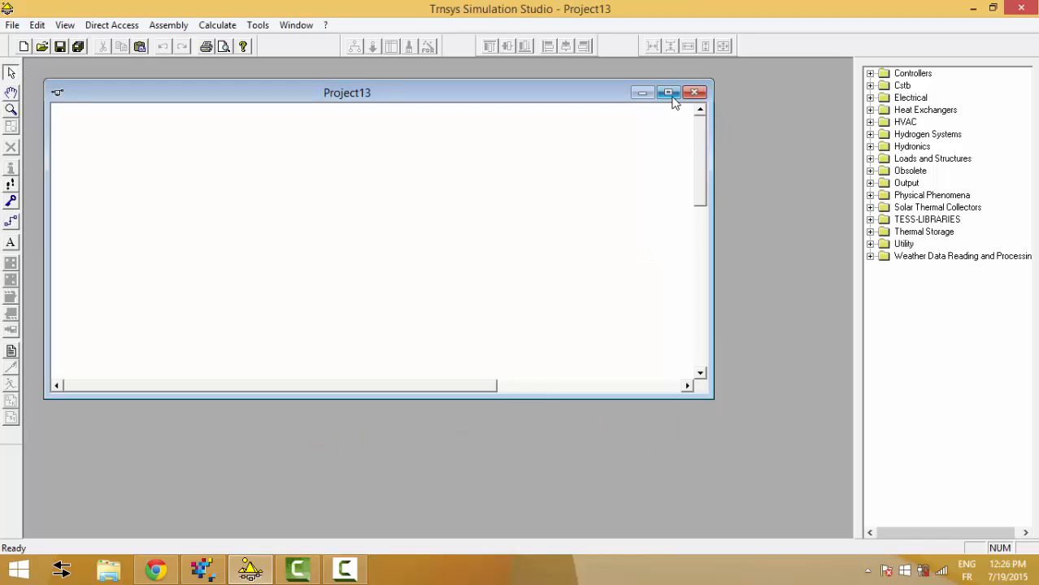
pyautogui.click(668, 95)
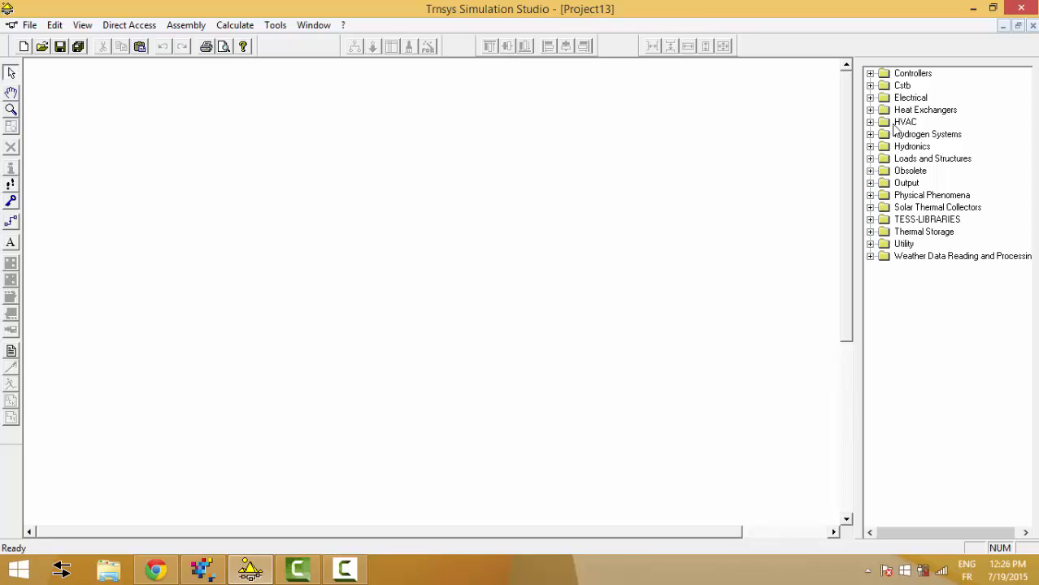
# Look through the Controllers and Cstb categories of the component library and collapse them again
pyautogui.click(871, 73)
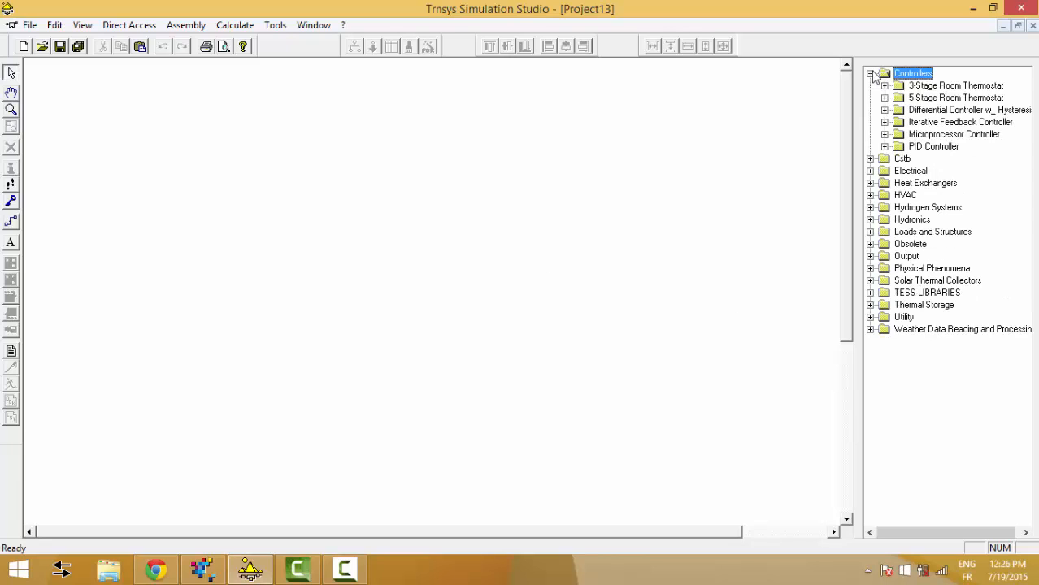
pyautogui.click(870, 159)
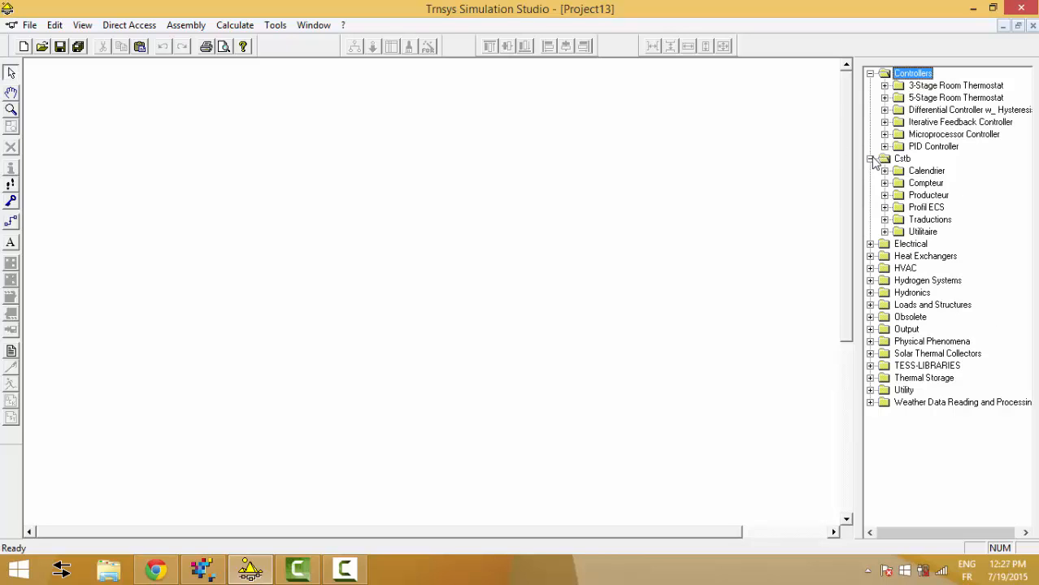
pyautogui.click(870, 158)
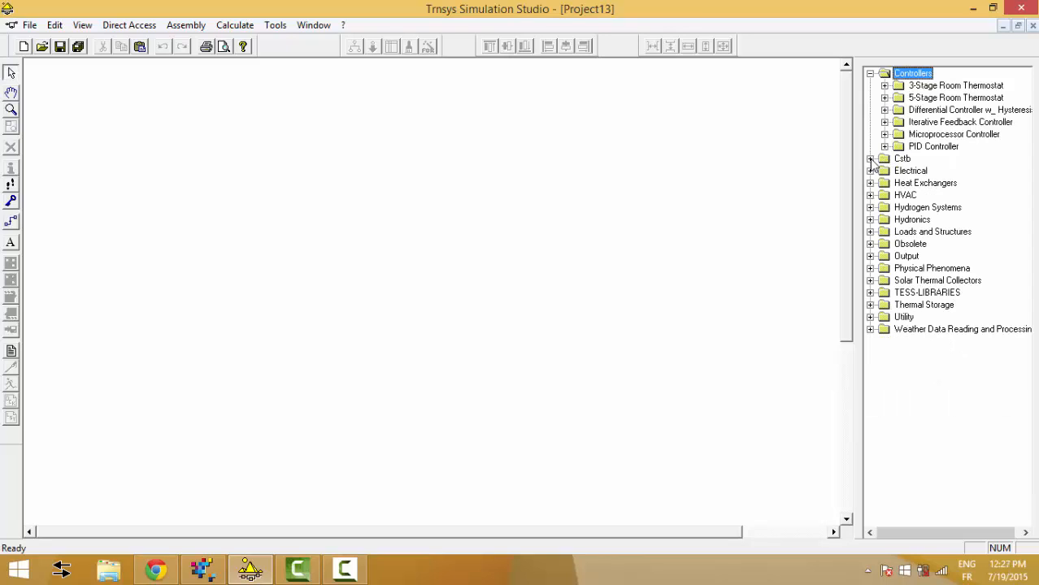
pyautogui.click(871, 74)
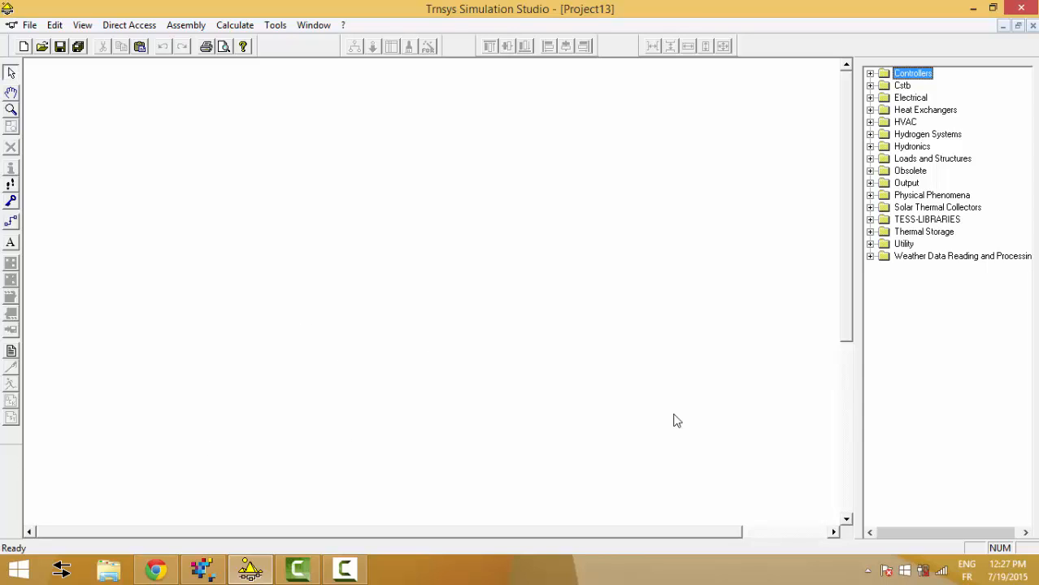
# Place a Type109-TMY2 weather component from the standard-format weather data library in the upper-left part of the assembly
pyautogui.click(871, 257)
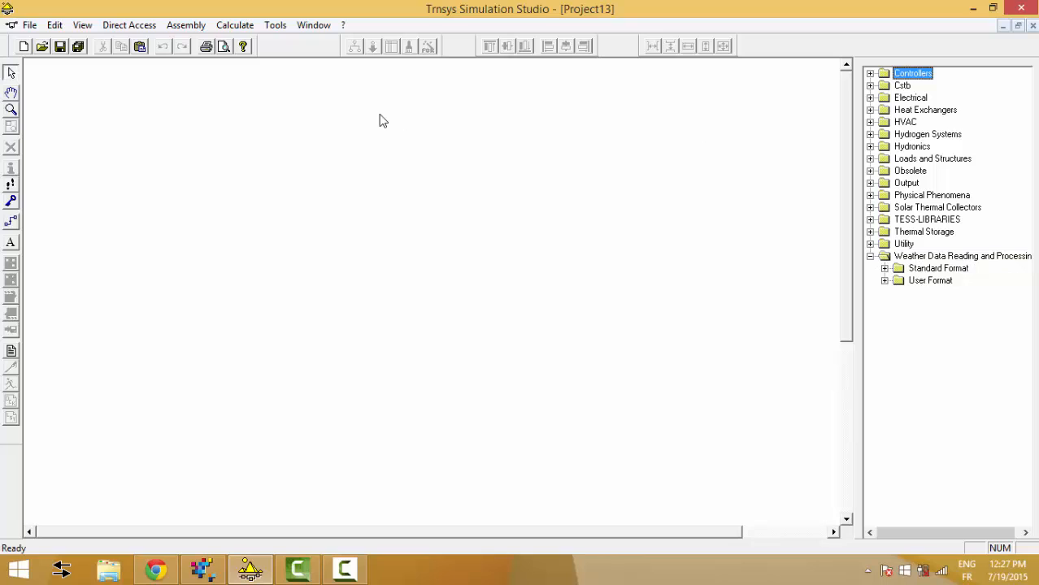
pyautogui.click(885, 269)
pyautogui.click(898, 317)
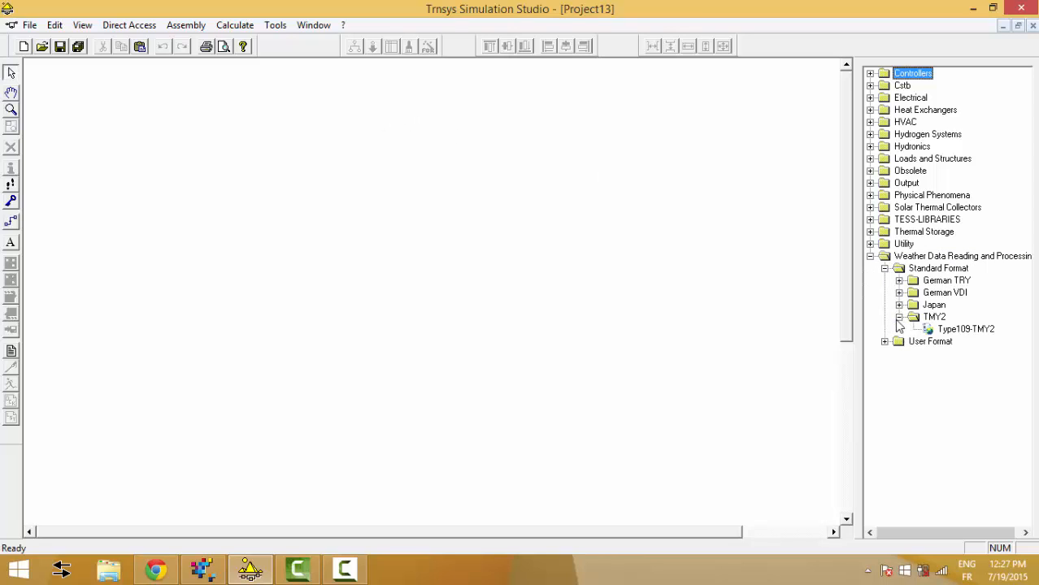
pyautogui.moveTo(943, 330); pyautogui.dragTo(215, 220)
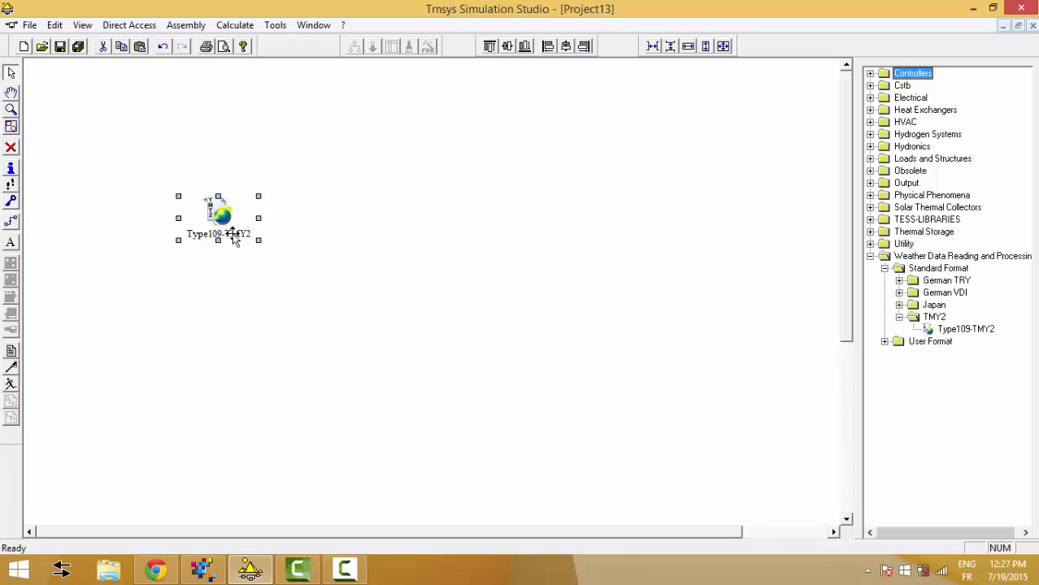
# Rename the weather component as Ville_Rabat and move it slightly up and to the left
pyautogui.click(234, 235)
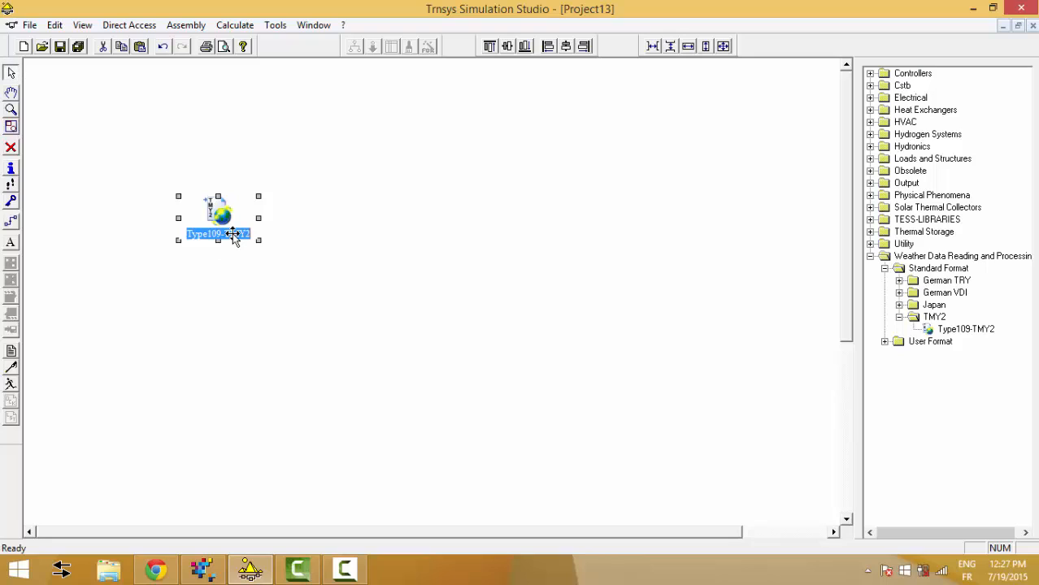
pyautogui.press('BackSpace')
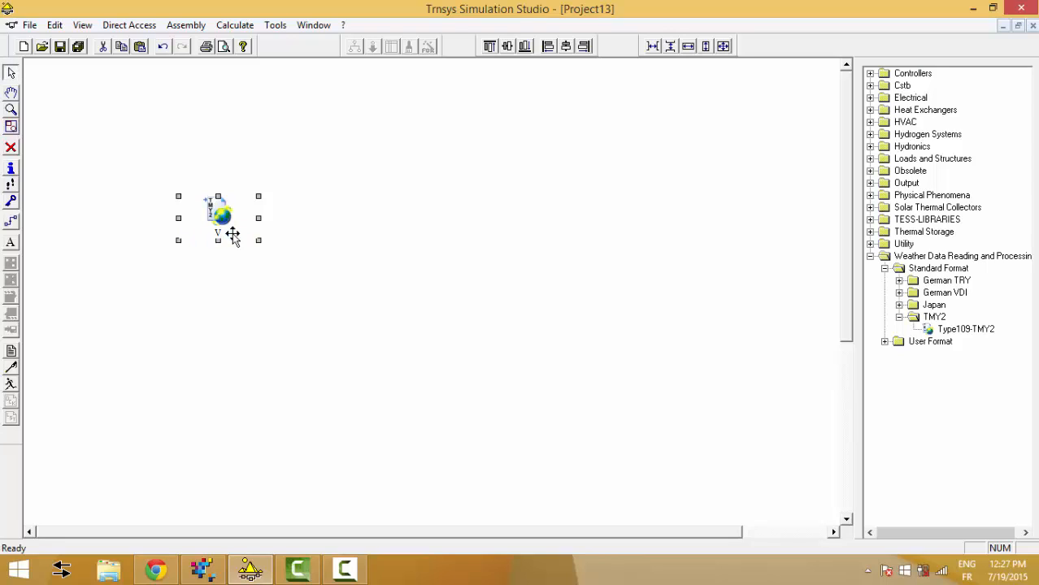
pyautogui.write('Ville_Rabat')
pyautogui.click(281, 241)
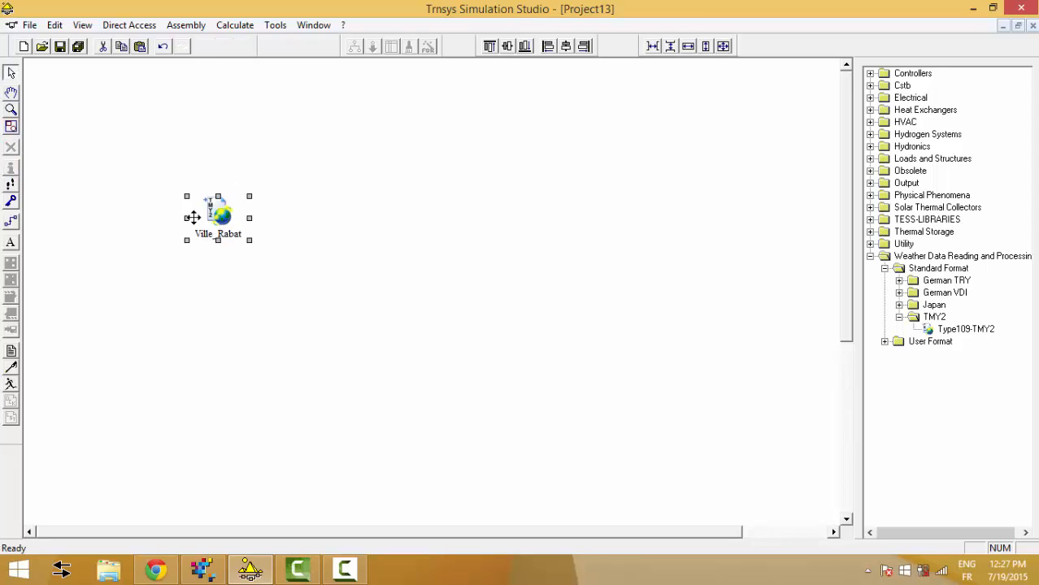
pyautogui.moveTo(195, 218); pyautogui.dragTo(149, 205)
pyautogui.click(301, 268)
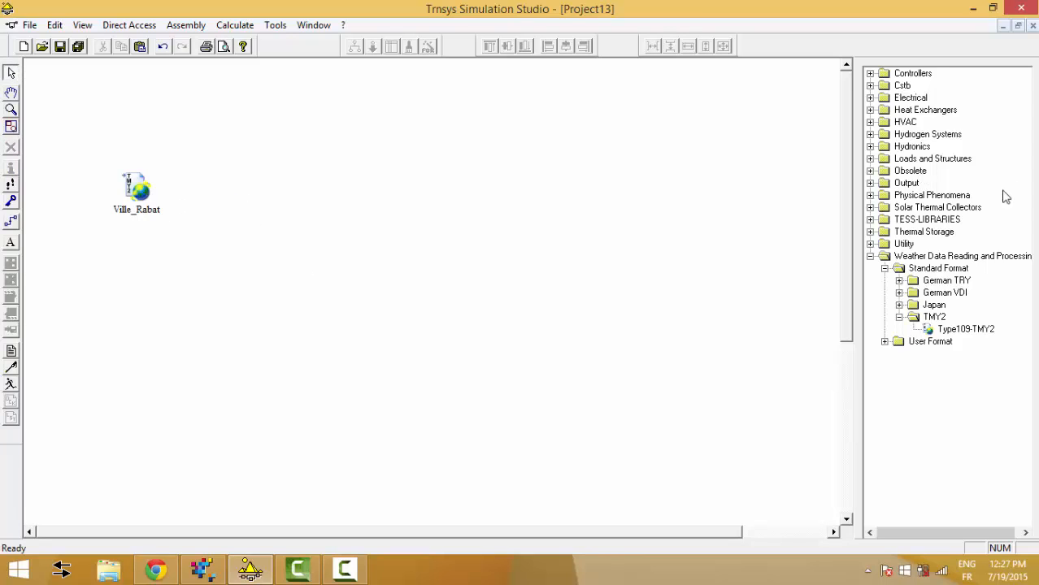
# Place a Type65d online plotter without file to the right of the Ville_Rabat component
pyautogui.click(869, 183)
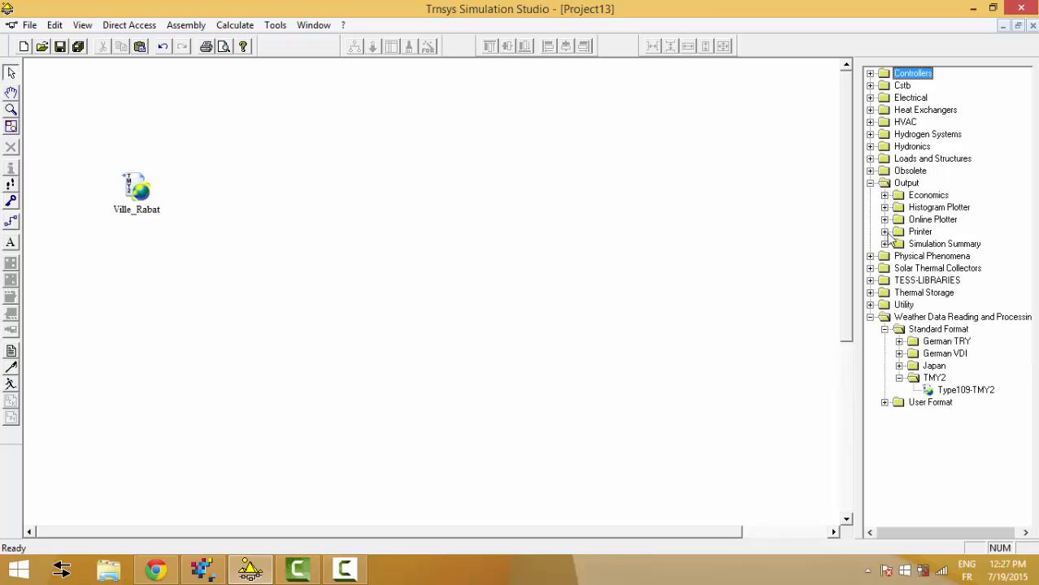
pyautogui.click(894, 182)
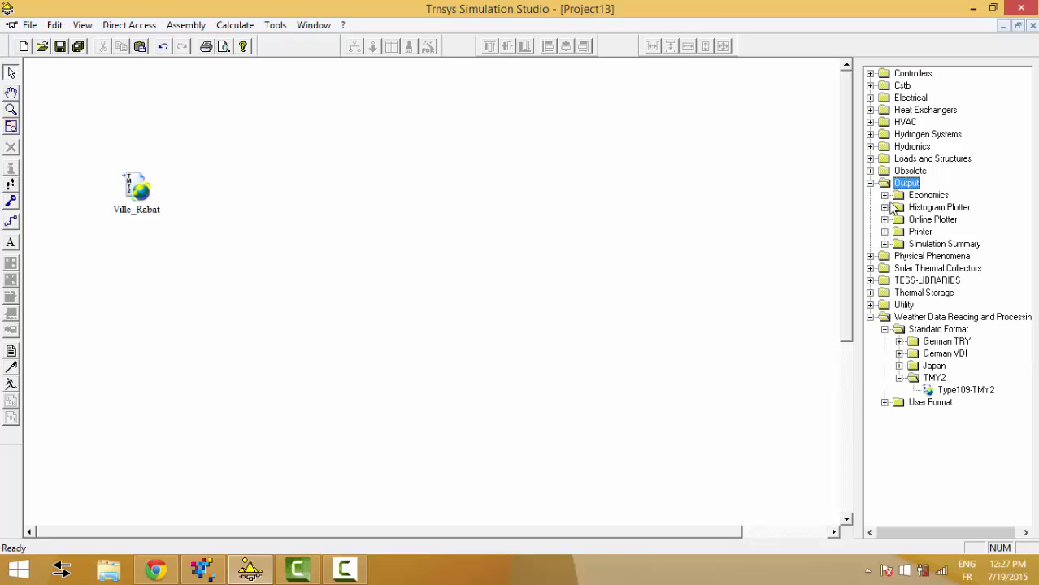
pyautogui.click(908, 223)
pyautogui.click(884, 220)
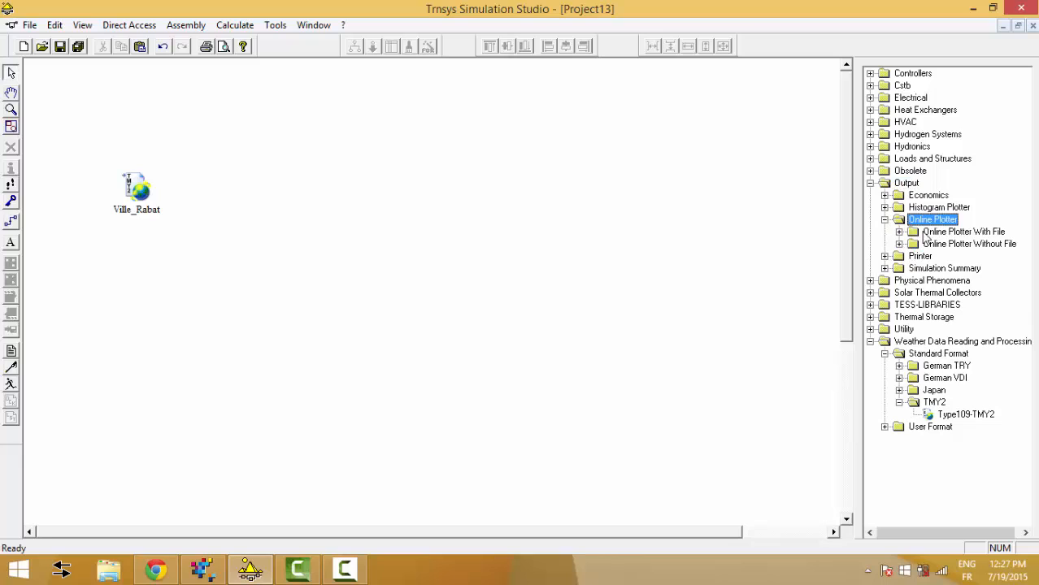
pyautogui.click(939, 233)
pyautogui.click(898, 243)
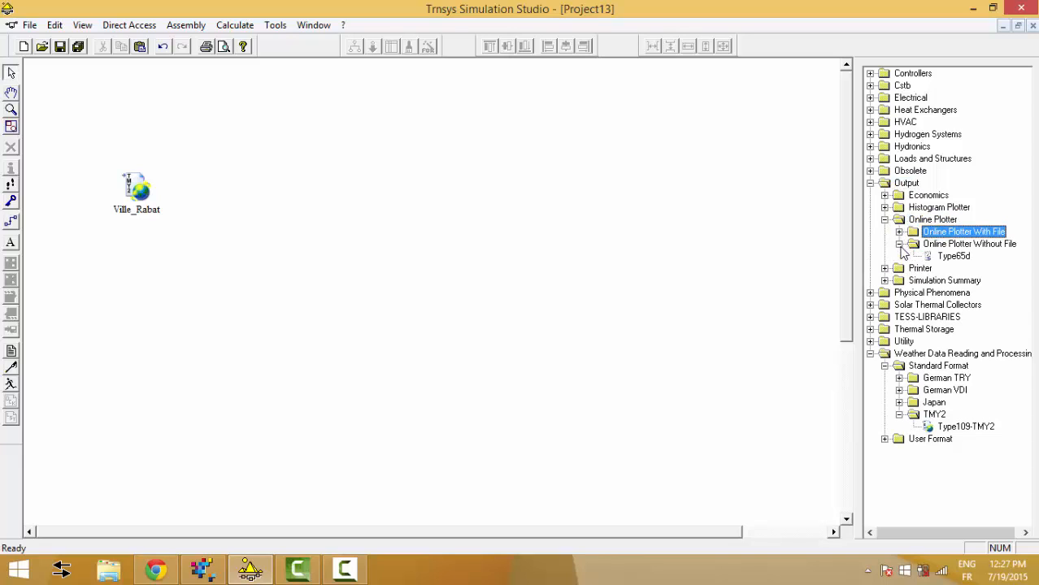
pyautogui.moveTo(953, 257); pyautogui.dragTo(447, 230)
# Rename the Type65d plotter component as Traceur
pyautogui.click(449, 243)
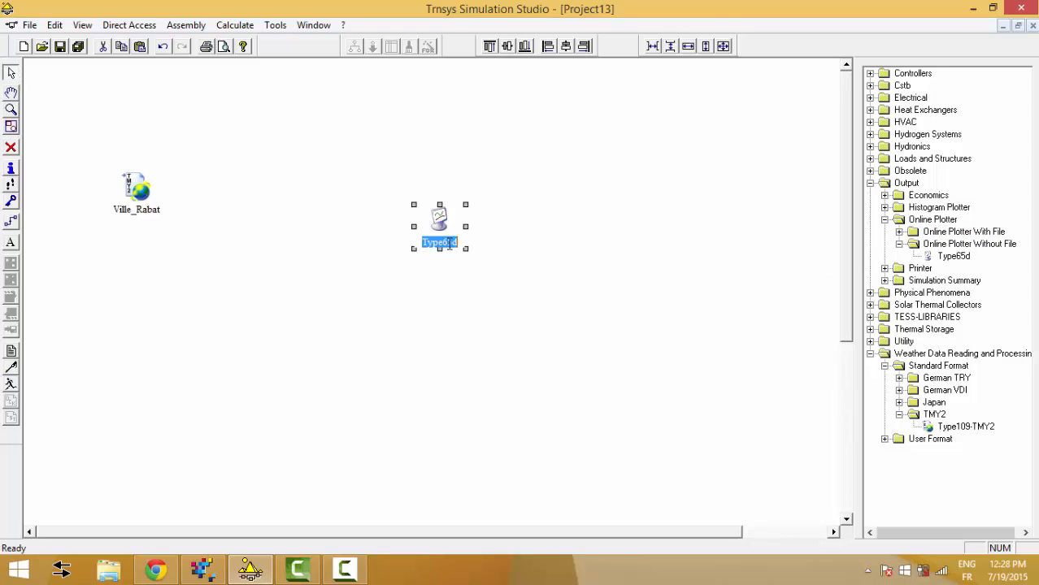
pyautogui.write('Traceur')
pyautogui.click(424, 282)
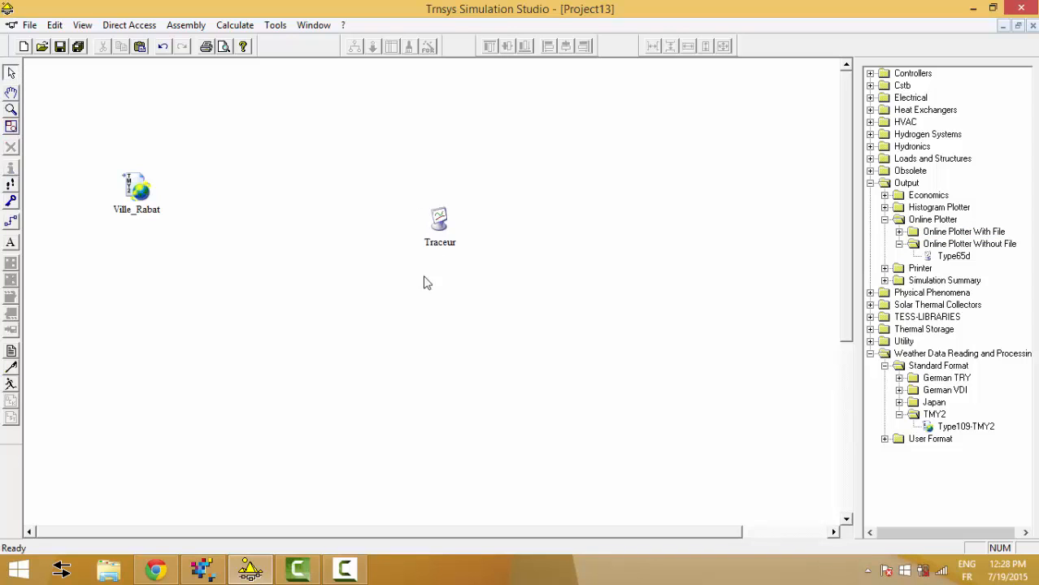
# Reposition the two components, moving Traceur down and to the right and Ville_Rabat slightly to the right
pyautogui.moveTo(440, 224); pyautogui.dragTo(495, 299)
pyautogui.moveTo(143, 197); pyautogui.dragTo(183, 190)
pyautogui.click(310, 229)
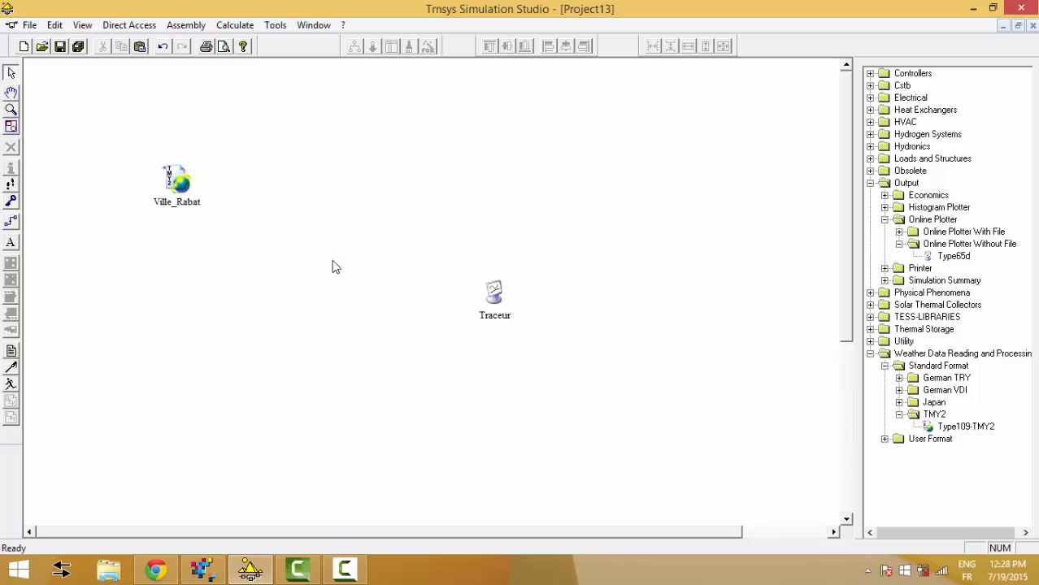
# Switch to meteonorm 7 and browse its favourite, general and user-defined lists of available locations
pyautogui.click(967, 429)
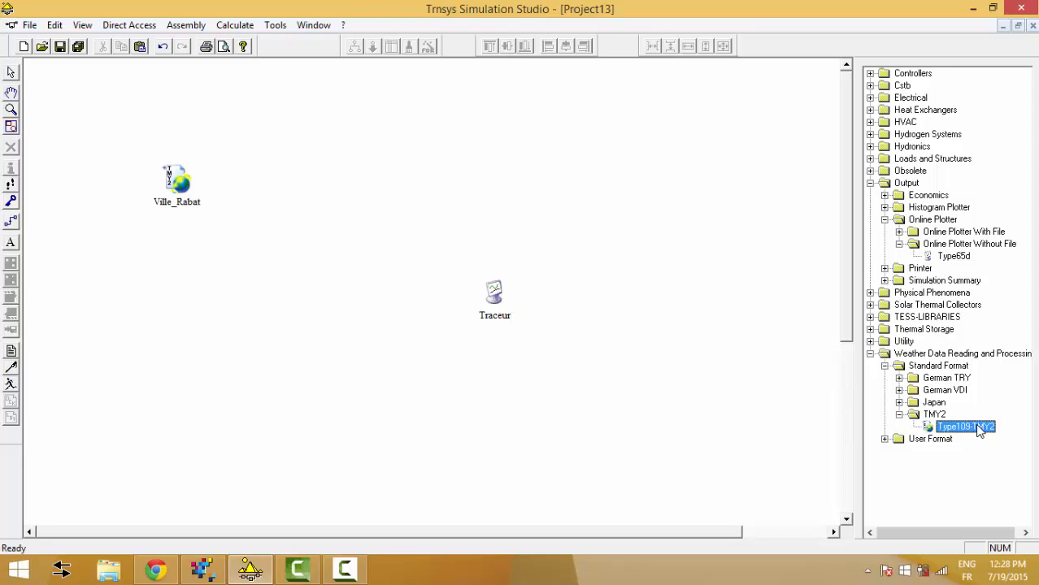
pyautogui.moveTo(980, 431); pyautogui.dragTo(265, 509)
pyautogui.click(210, 571)
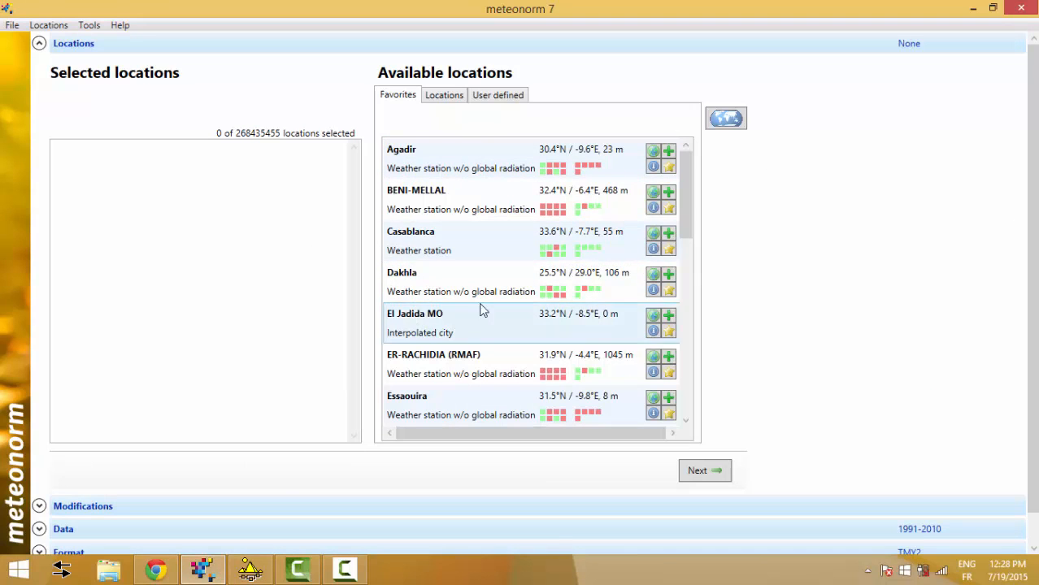
pyautogui.moveTo(687, 203)
pyautogui.mouseDown()
pyautogui.moveTo(678, 218)
pyautogui.moveTo(681, 416)
pyautogui.moveTo(695, 200)
pyautogui.mouseUp()
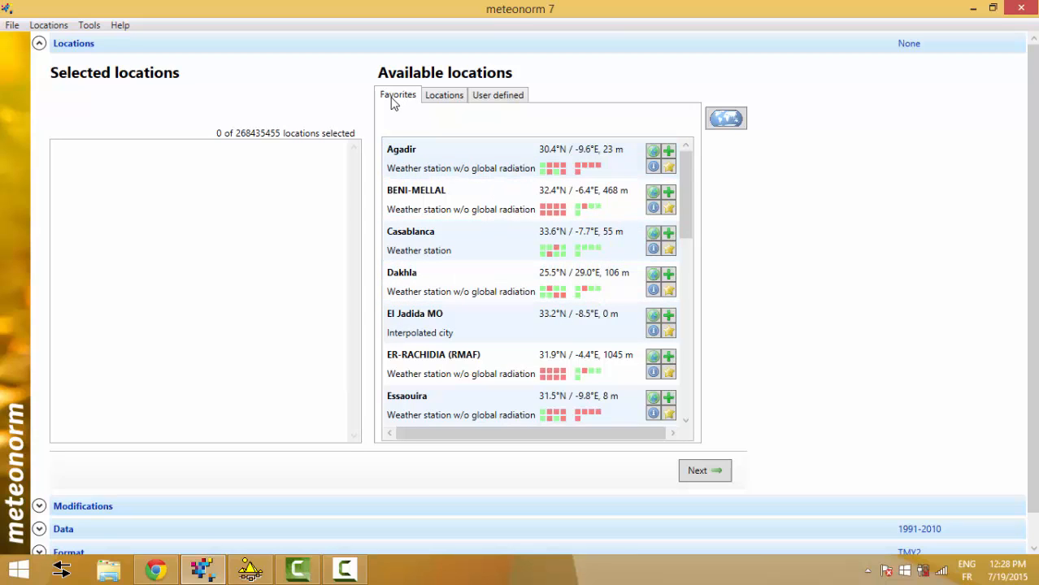
pyautogui.click(443, 96)
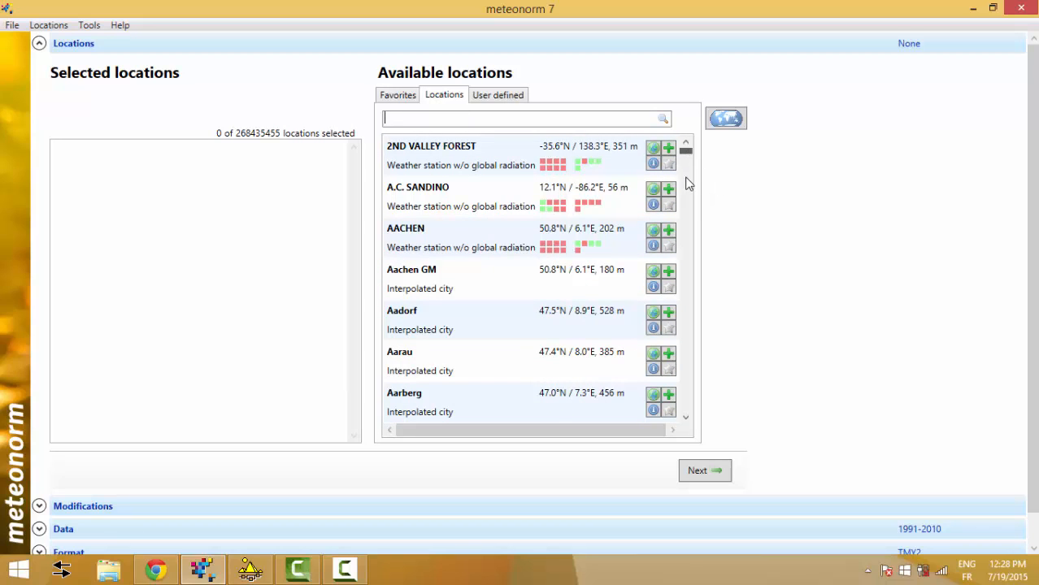
pyautogui.moveTo(688, 184); pyautogui.dragTo(686, 142)
pyautogui.click(507, 97)
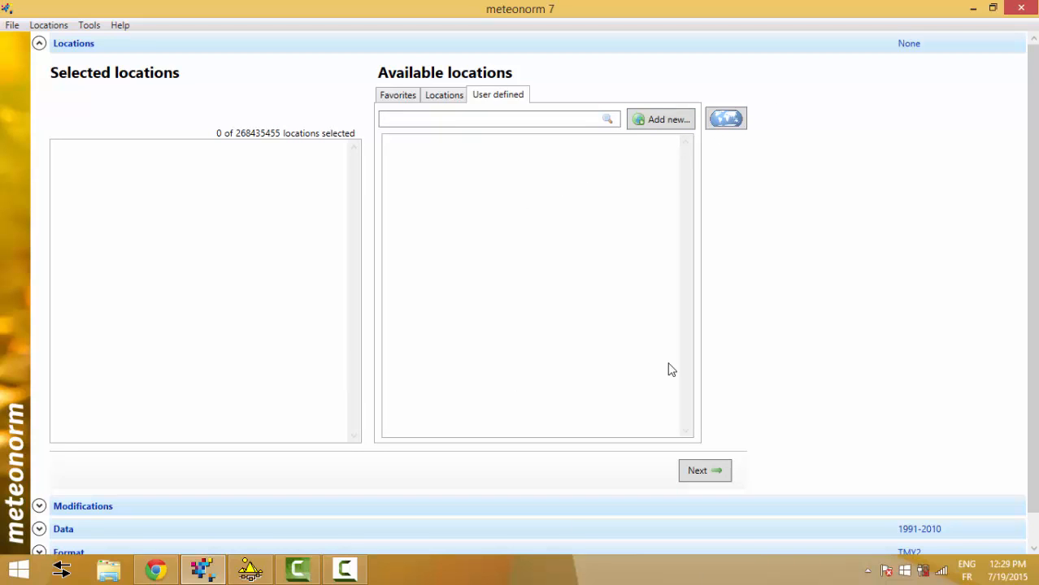
# Search the available locations for rabat and add the Rabat weather station to the selected locations
pyautogui.click(453, 100)
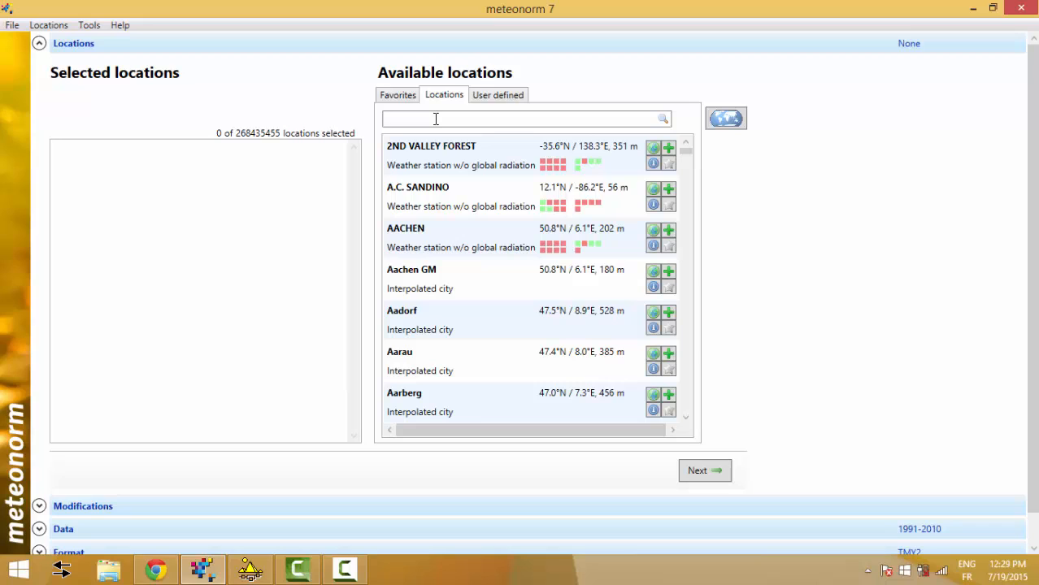
pyautogui.write('rabat')
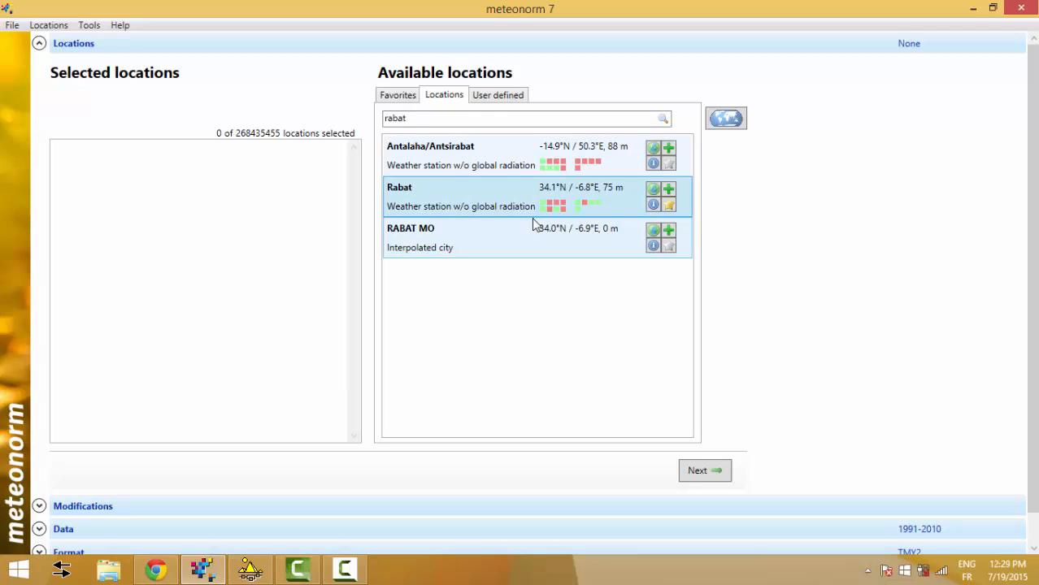
pyautogui.click(669, 190)
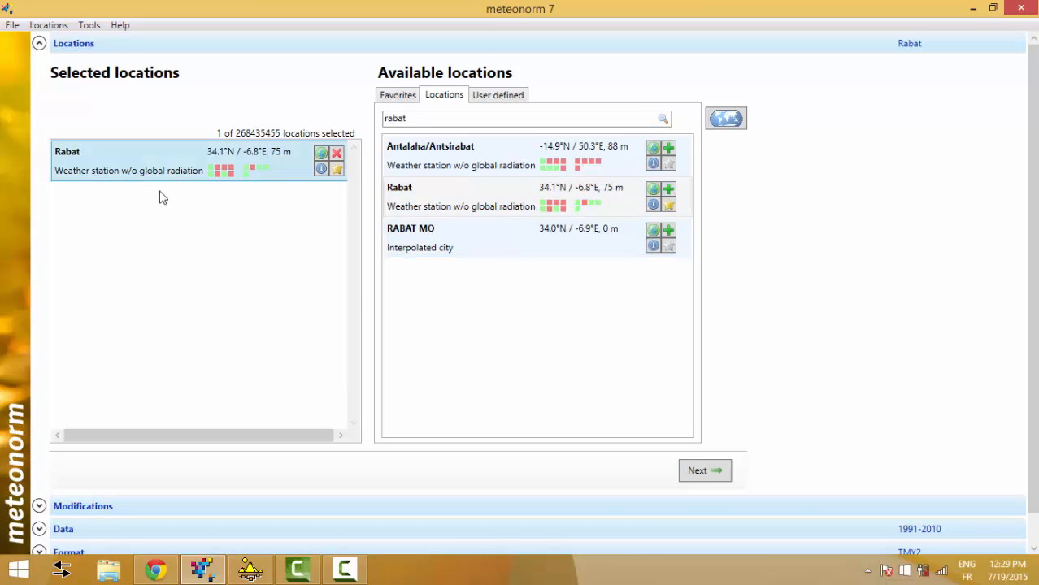
# Accept the default modifications and the meteonorm 7 climate data with the 1991–2010 radiation and 2000–2009 temperature periods
pyautogui.click(709, 472)
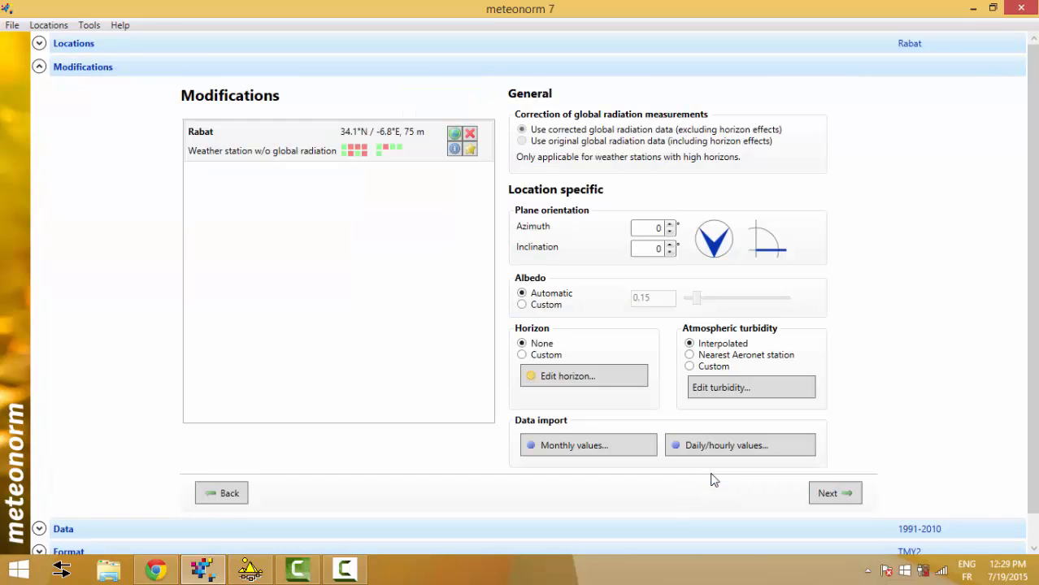
pyautogui.click(845, 495)
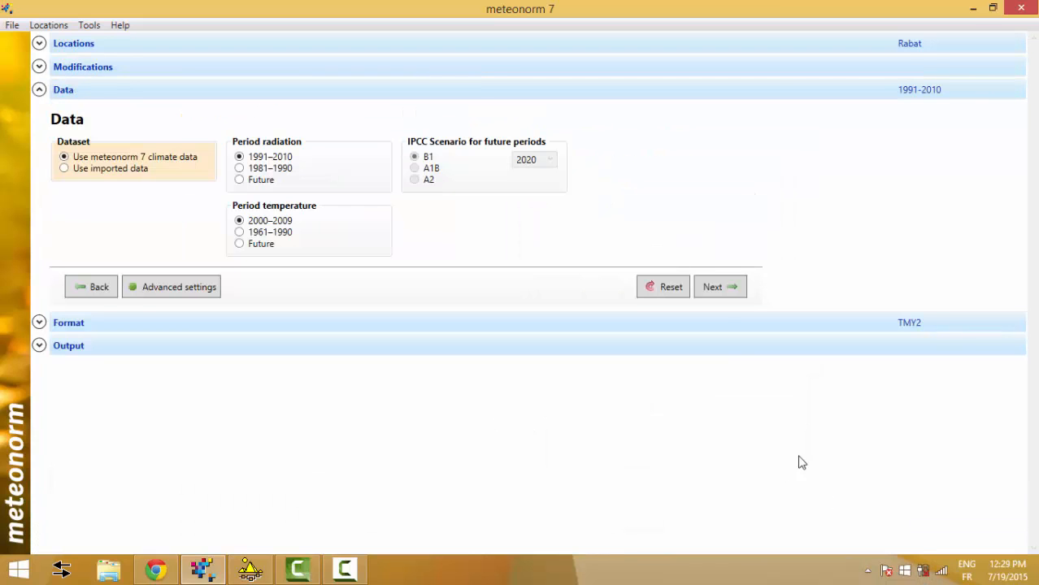
pyautogui.click(715, 291)
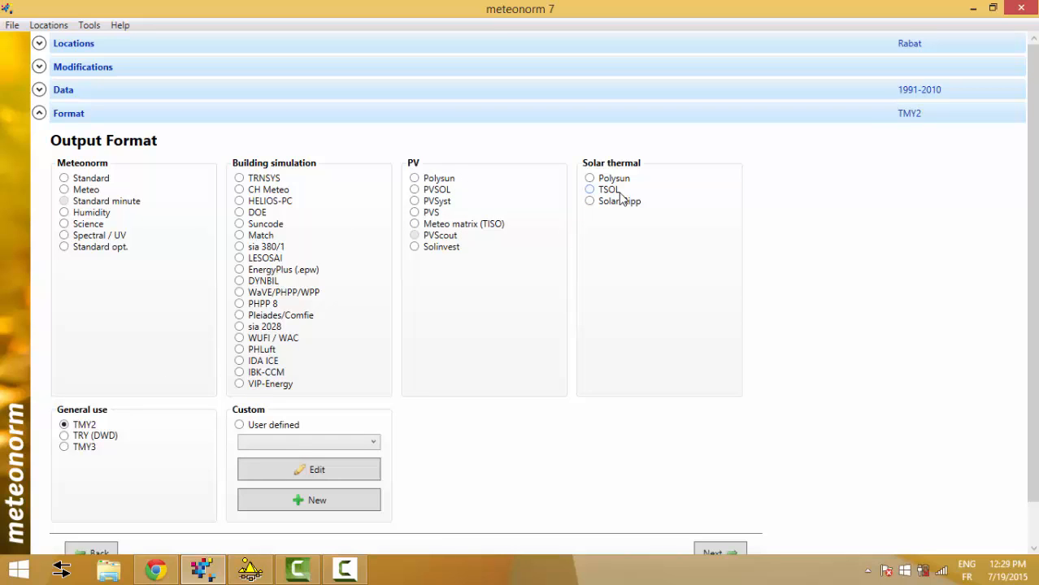
# Generate the Rabat results with TMY2 as the output format and display their temperature chart
pyautogui.moveTo(608, 206)
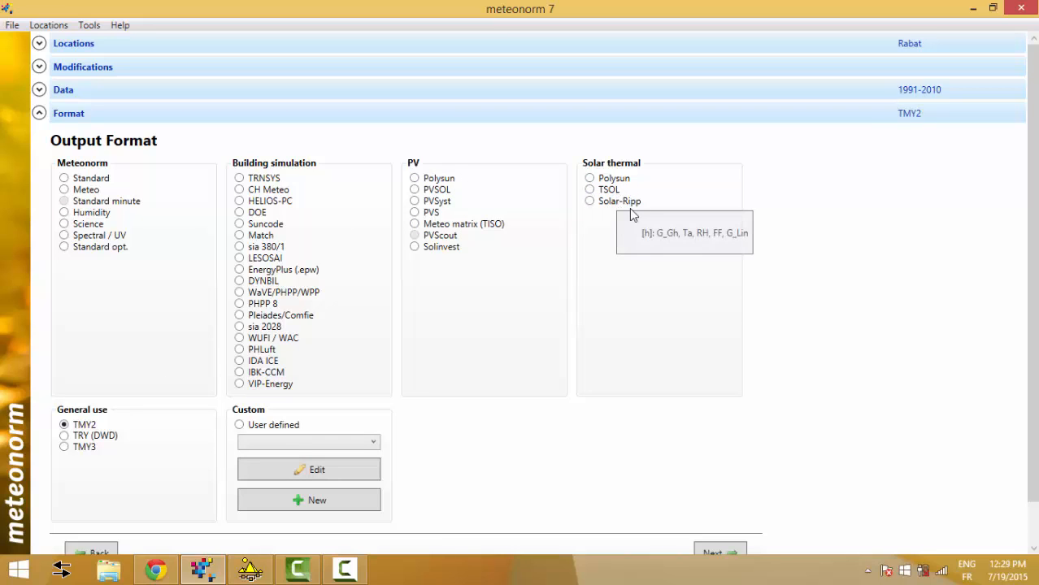
pyautogui.moveTo(448, 195)
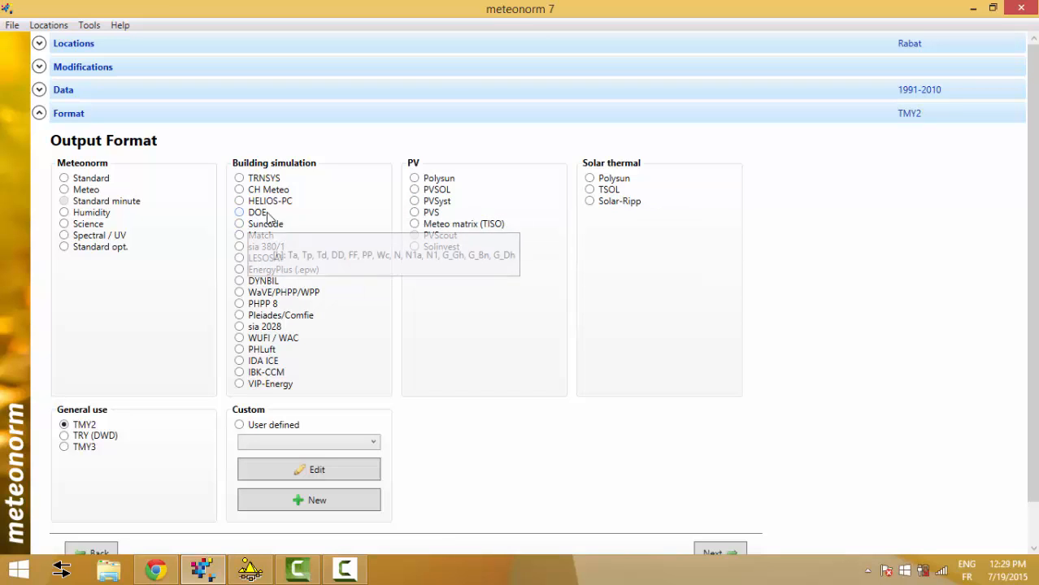
pyautogui.moveTo(273, 234)
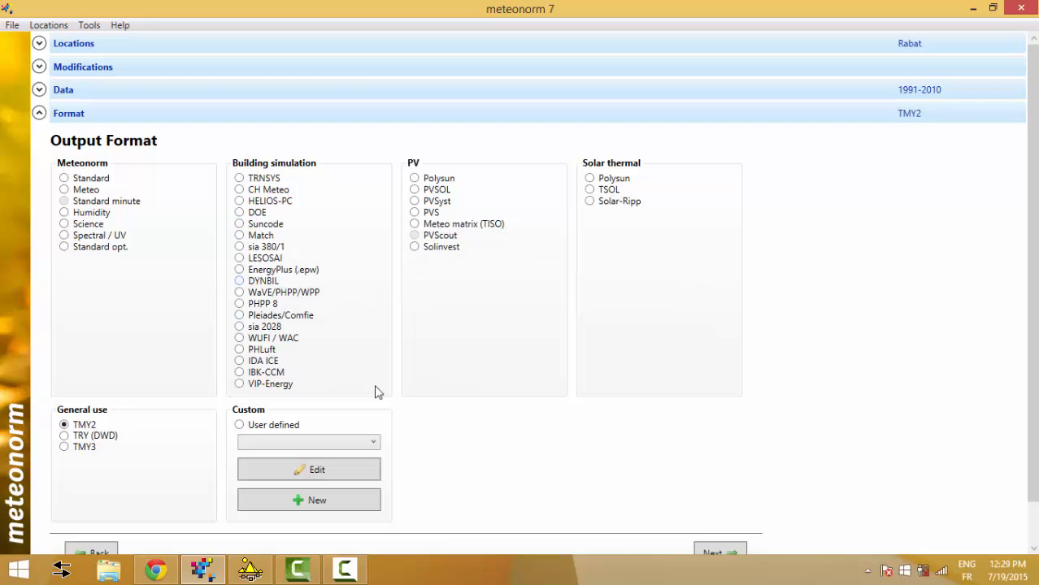
pyautogui.moveTo(88, 431)
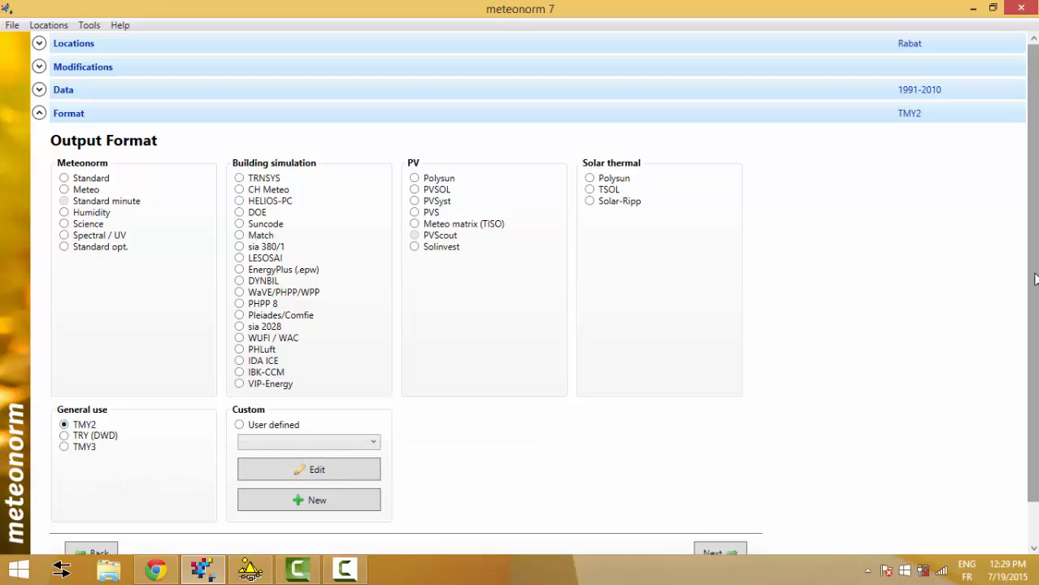
pyautogui.scroll(-1, 81, 431)
pyautogui.click(712, 508)
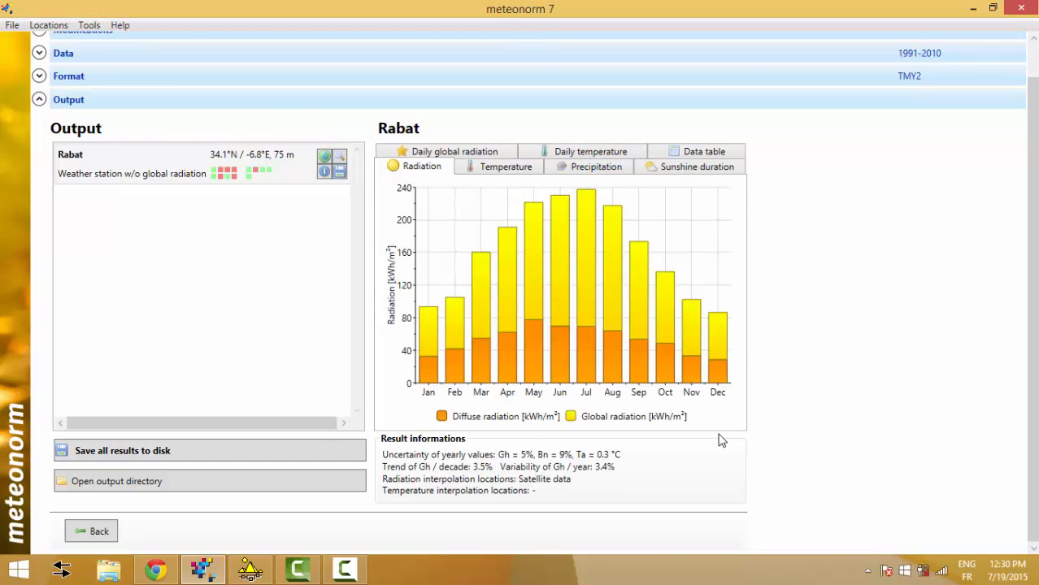
pyautogui.click(512, 170)
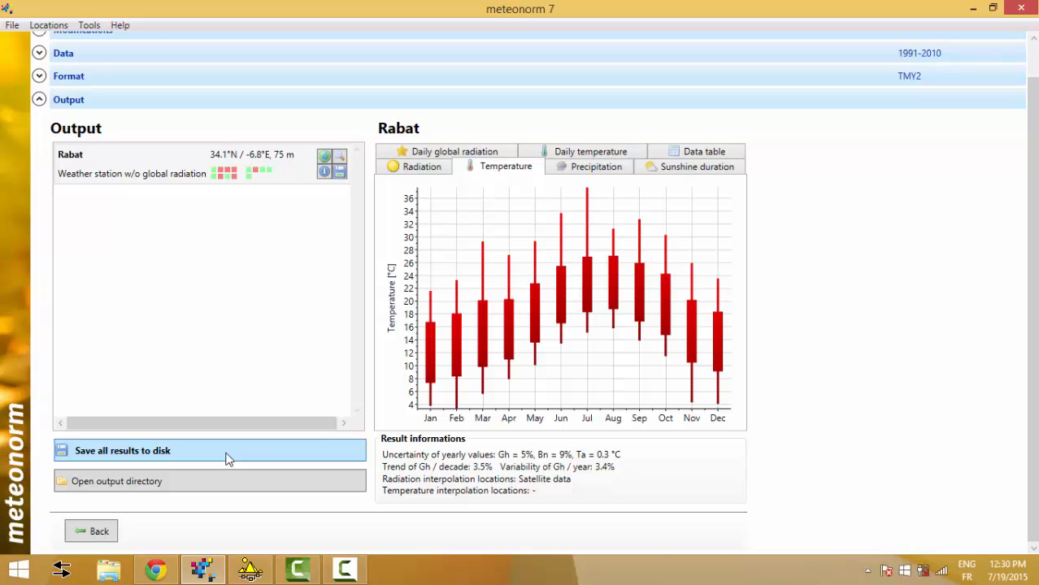
# Save the hourly TMY2 results to disk with the Rabat desktop folder as output directory
pyautogui.click(136, 457)
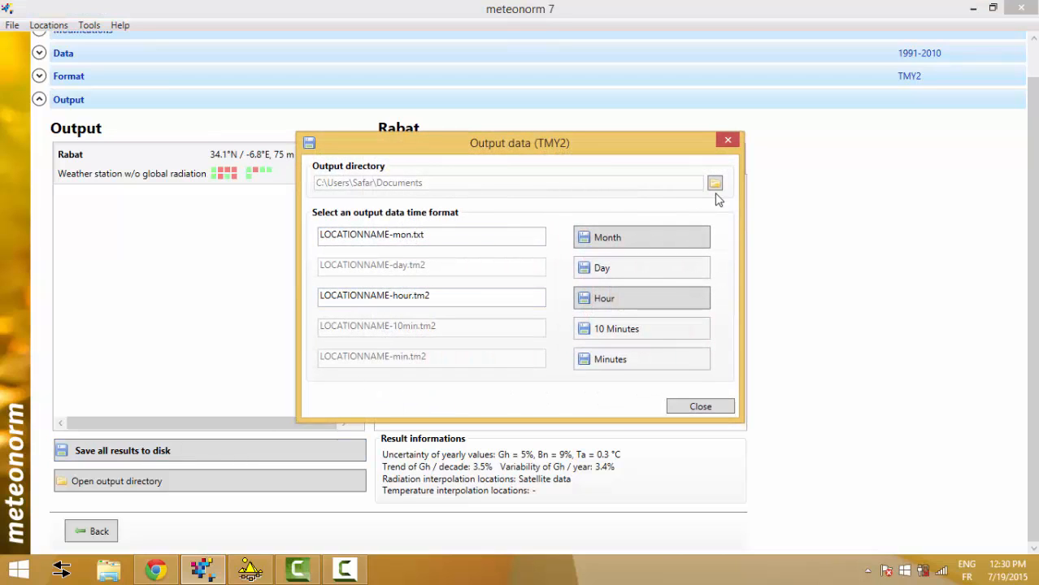
pyautogui.click(715, 183)
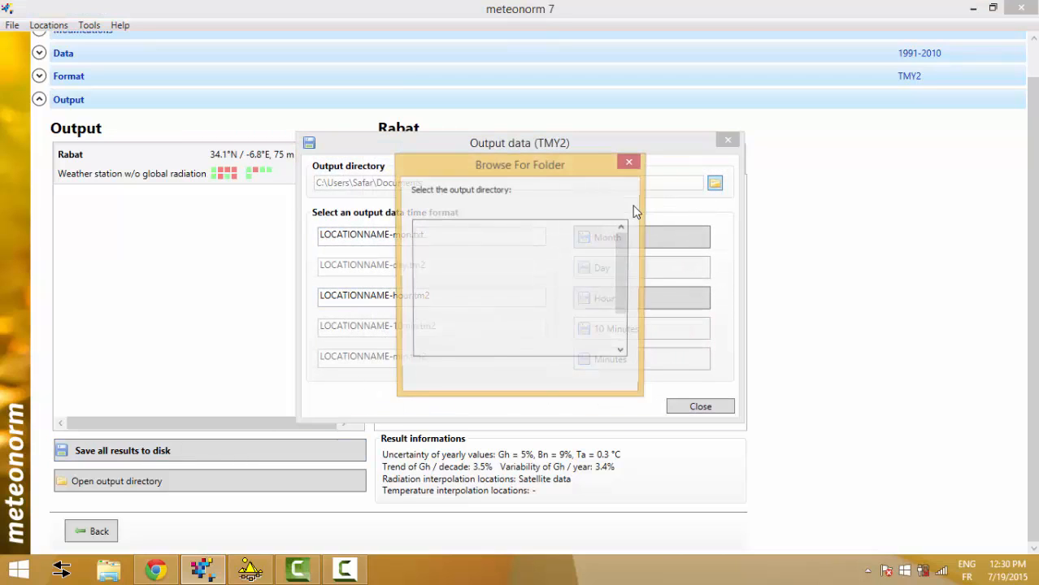
pyautogui.moveTo(619, 258); pyautogui.dragTo(620, 343)
pyautogui.click(450, 340)
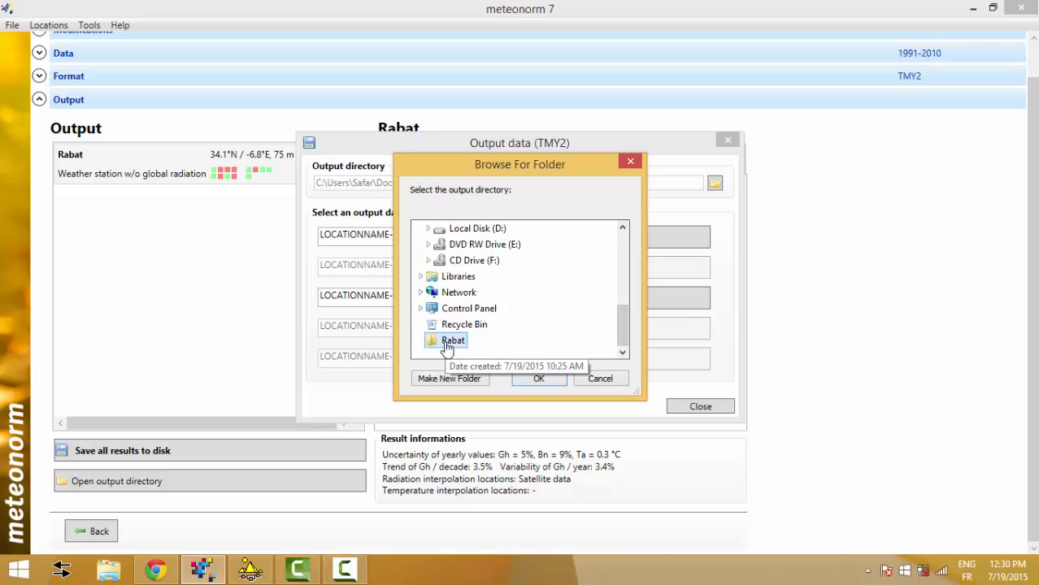
pyautogui.click(524, 380)
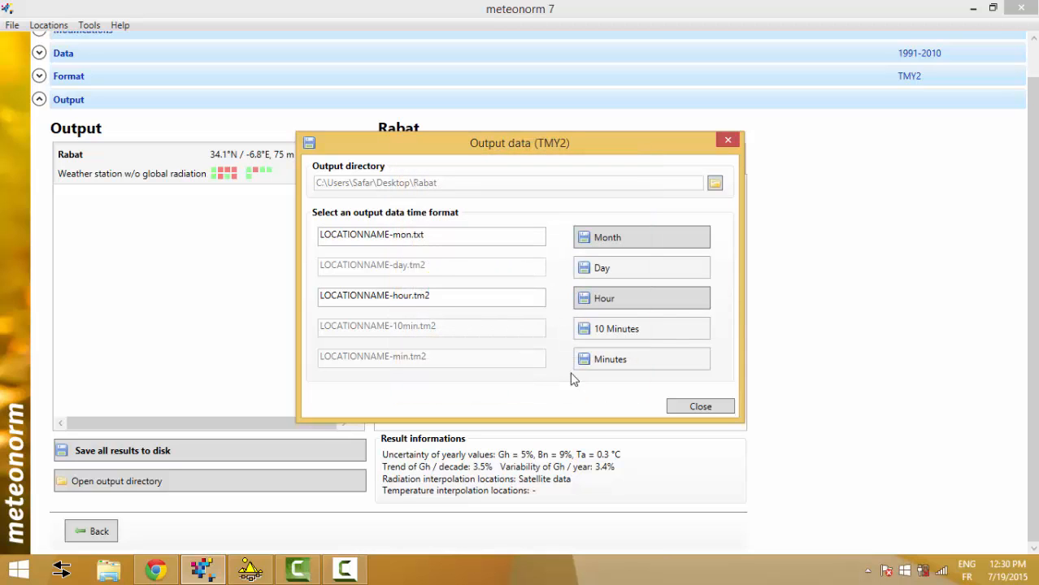
pyautogui.click(625, 305)
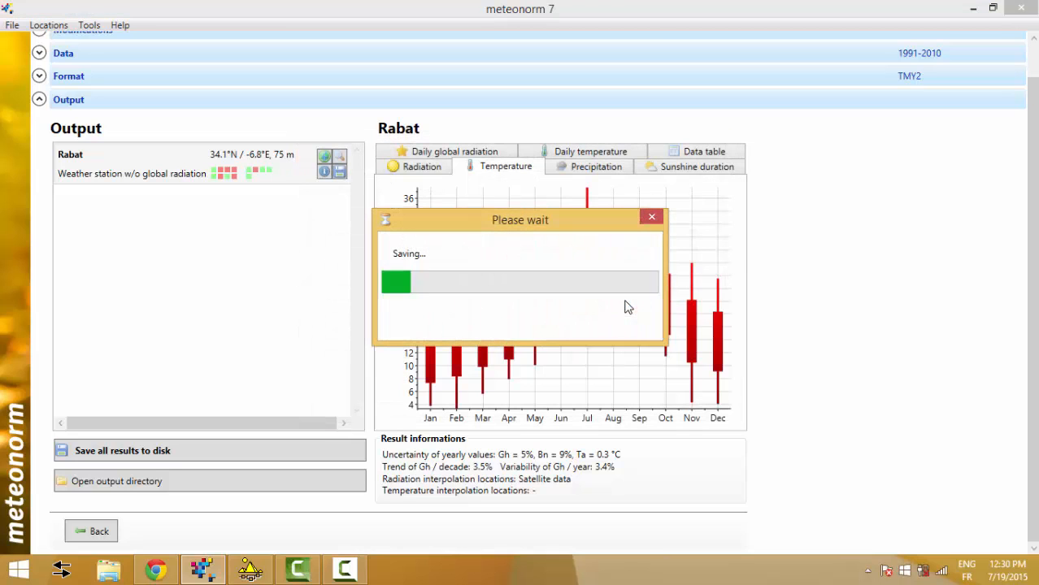
# Switch back to TRNSYS Simulation Studio, remove the stray Type109-TMY2 component and move Traceur closer to Ville_Rabat
pyautogui.click(972, 9)
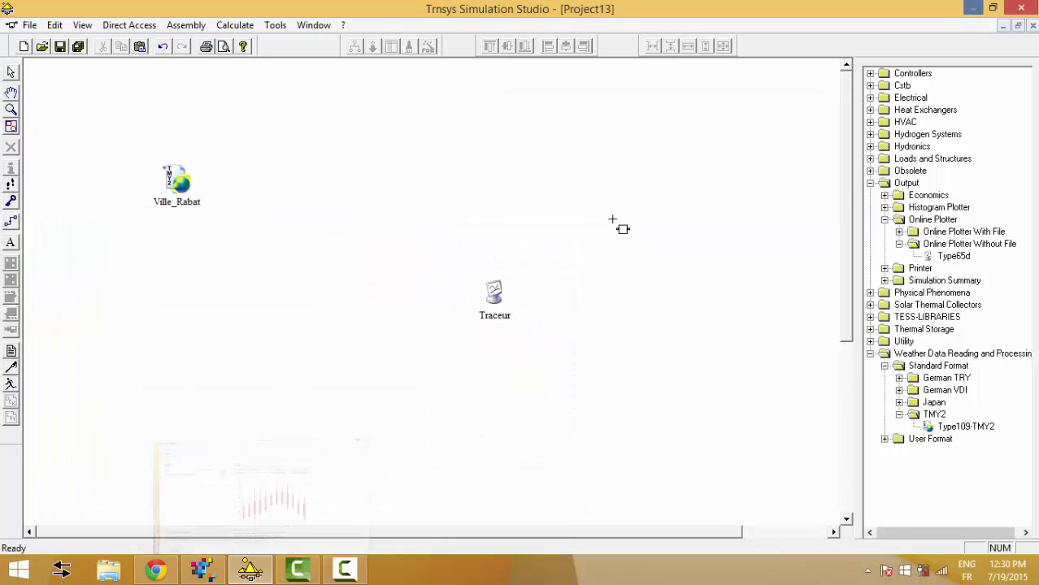
pyautogui.click(254, 290)
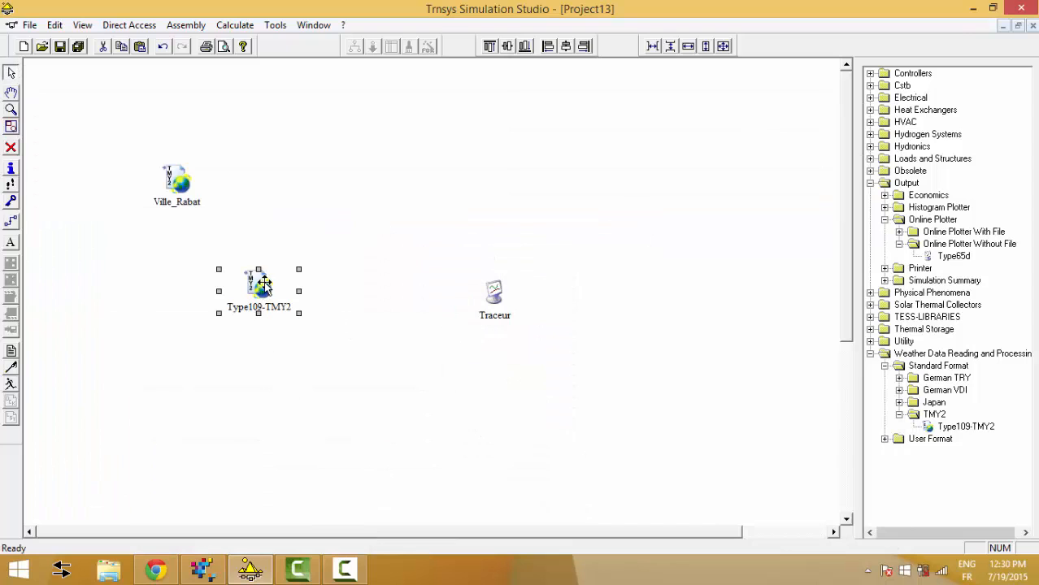
pyautogui.press('Delete')
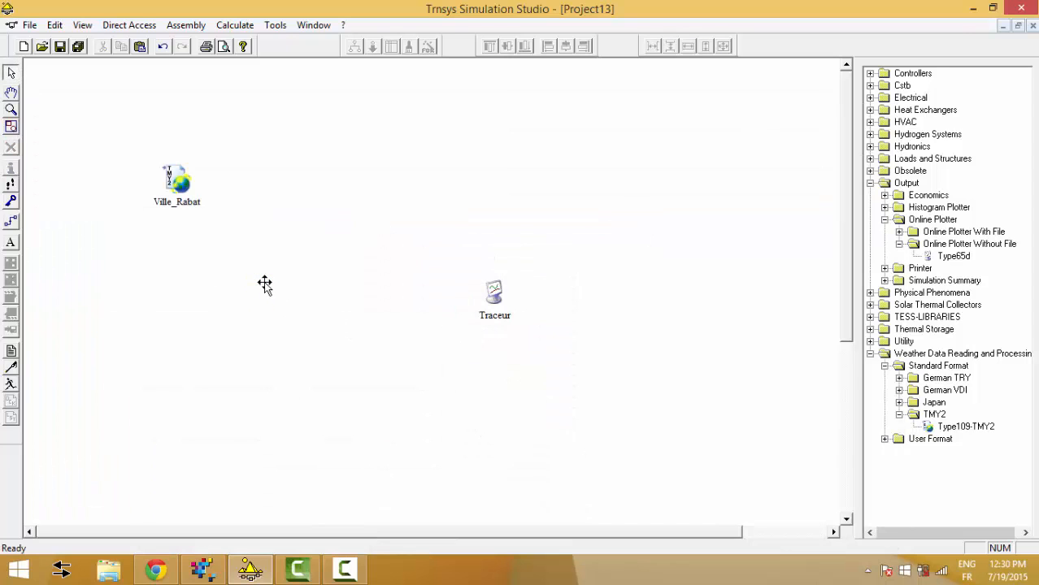
pyautogui.click(478, 296)
pyautogui.moveTo(478, 296); pyautogui.dragTo(394, 273)
pyautogui.click(399, 358)
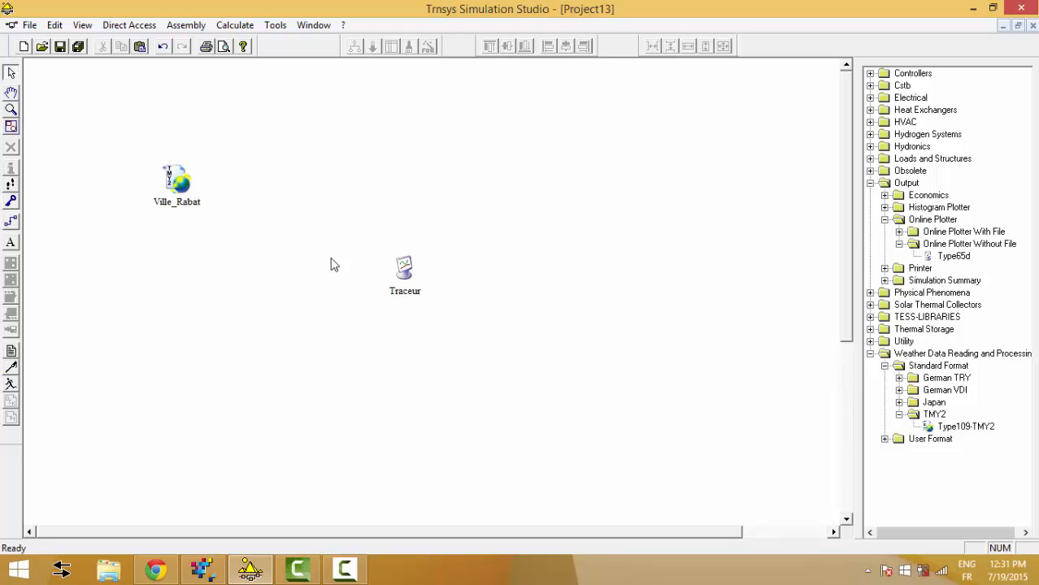
# Set the number of left-axis variables and the number of right-axis variables of Traceur both to 1
pyautogui.doubleClick(406, 269)
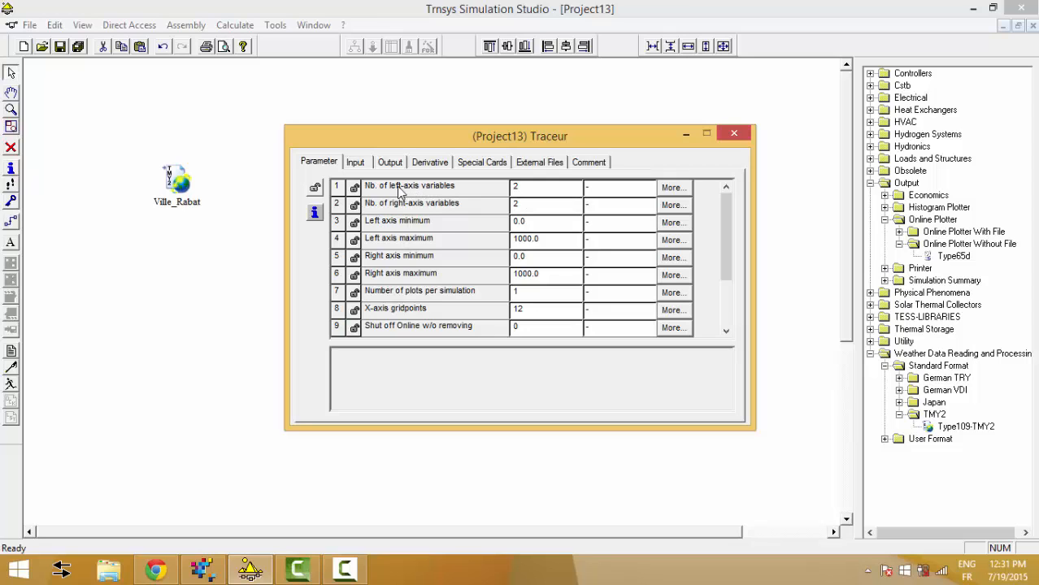
pyautogui.click(525, 194)
pyautogui.press('BackSpace')
pyautogui.write('1')
pyautogui.click(529, 209)
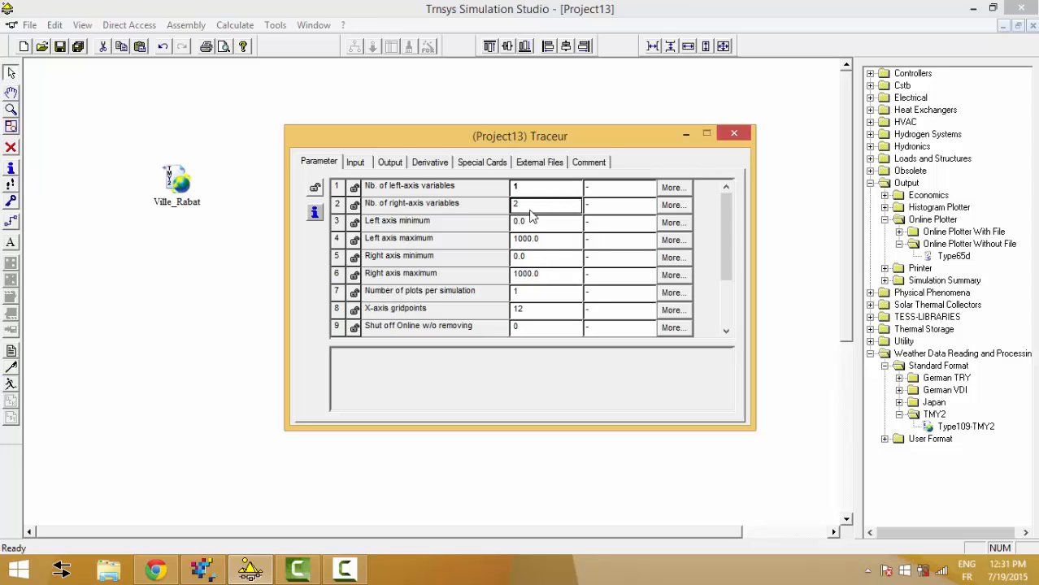
pyautogui.press('BackSpace')
pyautogui.write('1')
# Set Traceur's left axis minimum to -2, its left axis maximum to 50 and its right axis maximum to 100
pyautogui.click(515, 224)
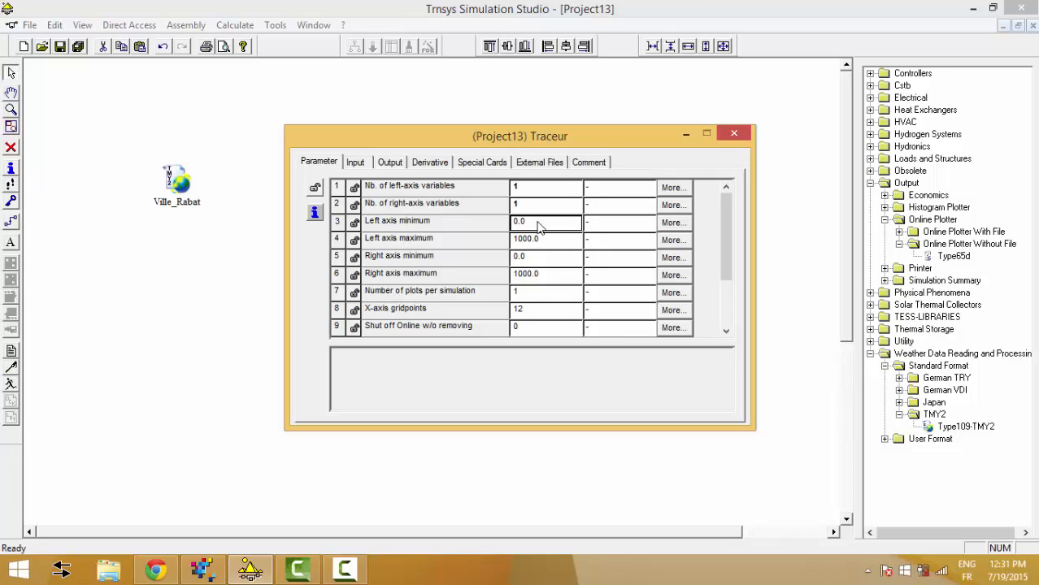
pyautogui.write('-2')
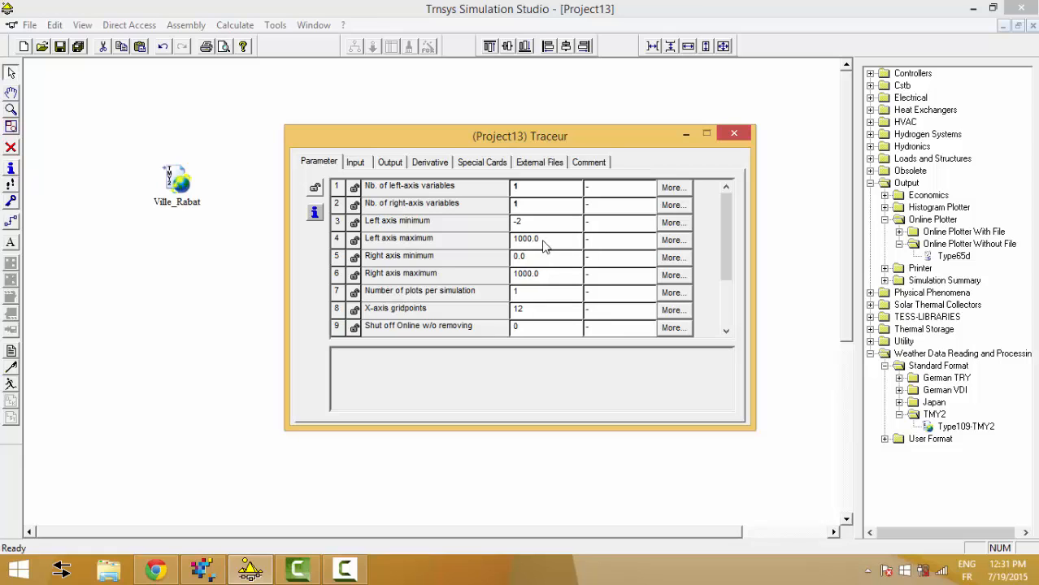
pyautogui.click(545, 244)
pyautogui.write('50')
pyautogui.press('Tab')
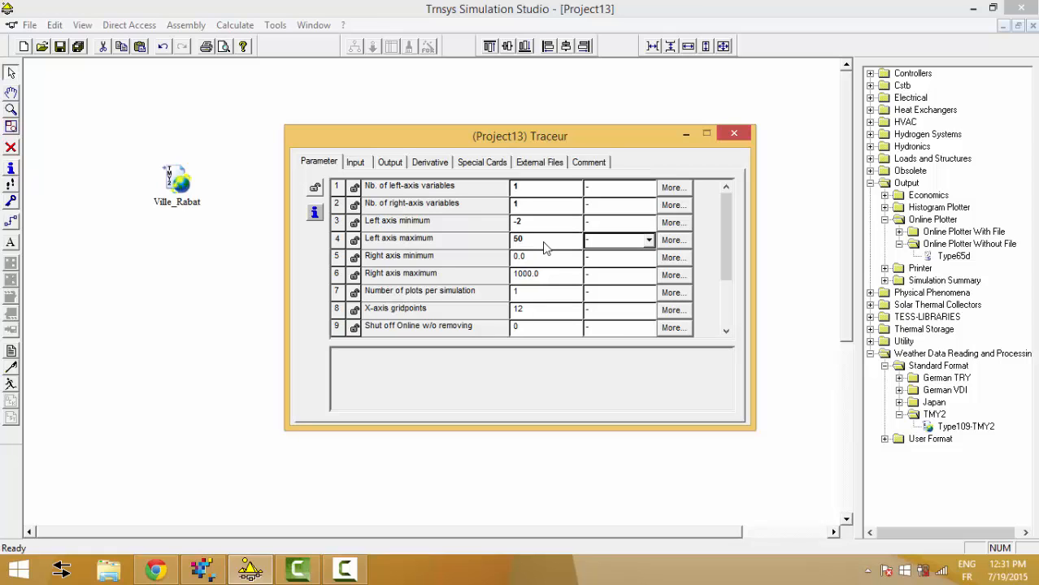
pyautogui.click(539, 262)
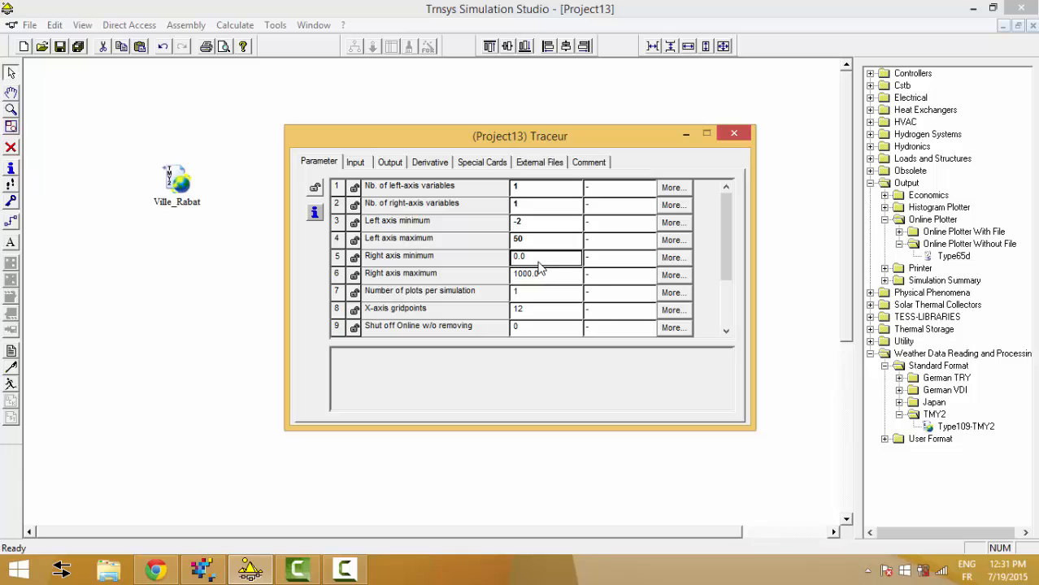
pyautogui.click(540, 276)
pyautogui.press('Tab')
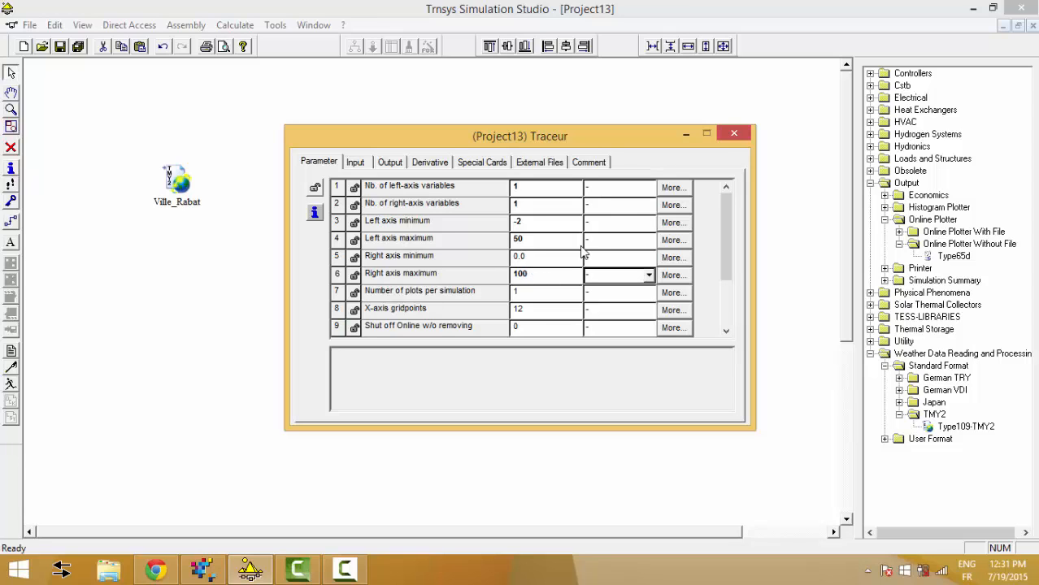
# Label Traceur's left axis input variable Temperature and its right axis input variable Relative Humidity
pyautogui.click(362, 165)
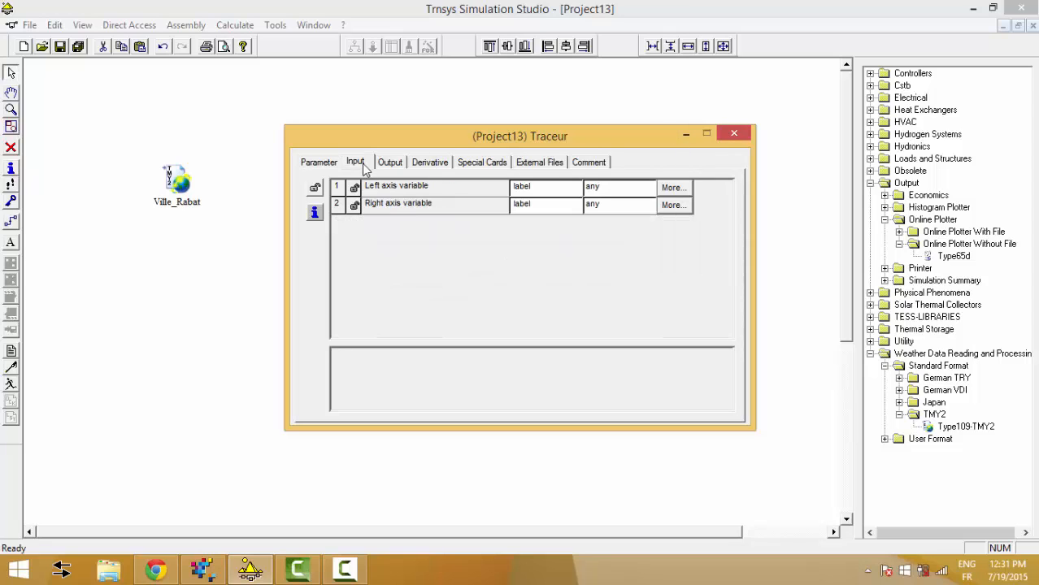
pyautogui.click(547, 192)
pyautogui.moveTo(535, 186); pyautogui.dragTo(467, 185)
pyautogui.write('Temperature')
pyautogui.click(539, 208)
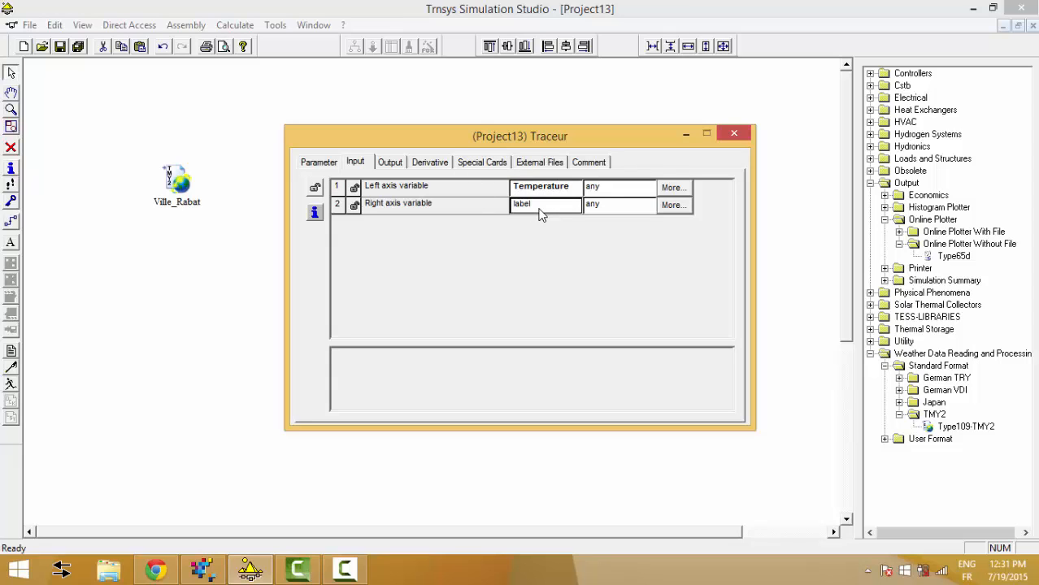
pyautogui.write('Relative Humidity')
# Set Traceur's right axis title to "Relative Humidity", keeping the double quotes
pyautogui.click(500, 166)
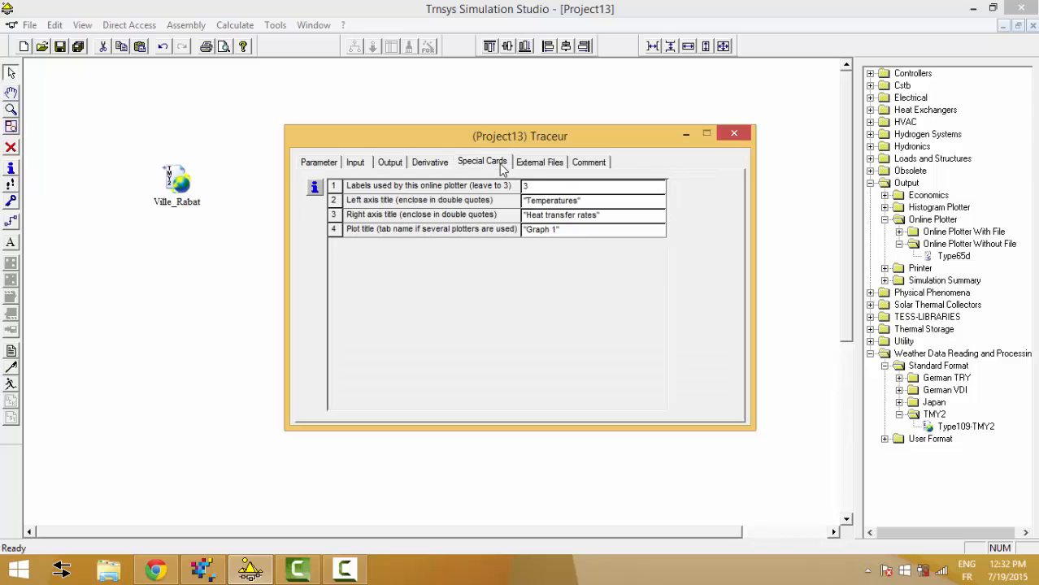
pyautogui.click(545, 202)
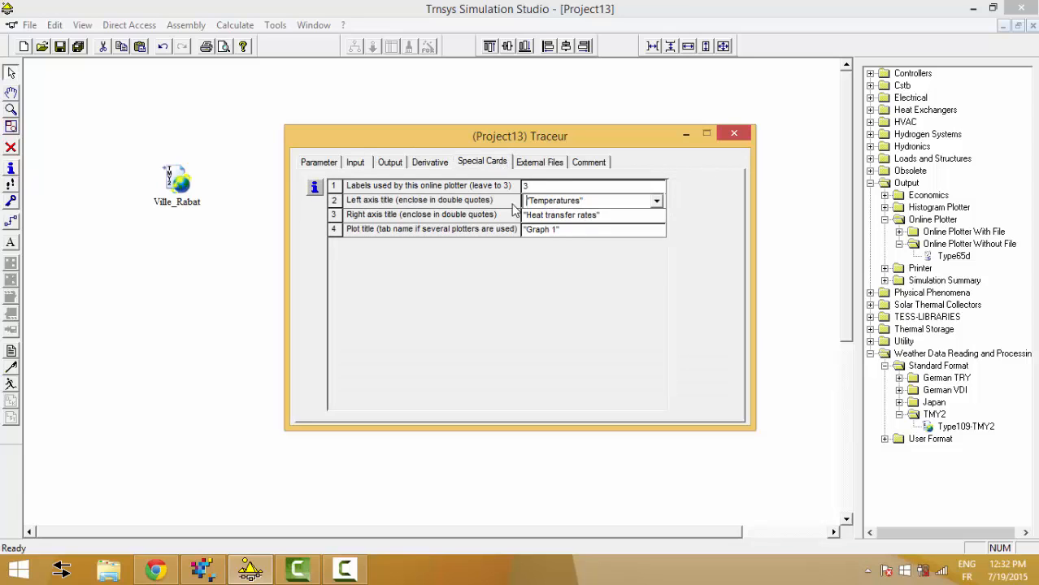
pyautogui.click(589, 215)
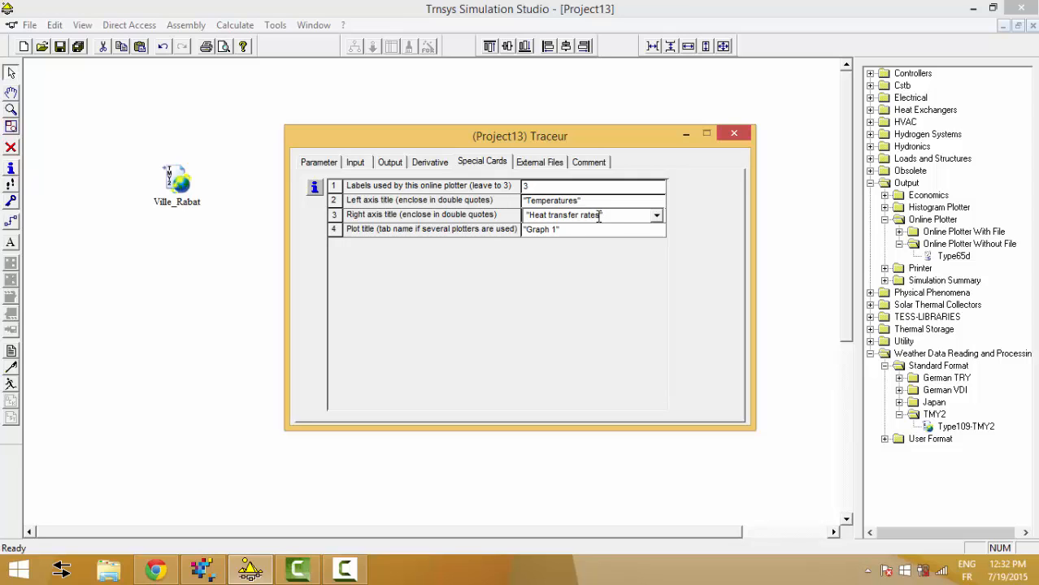
pyautogui.moveTo(600, 214); pyautogui.dragTo(537, 215)
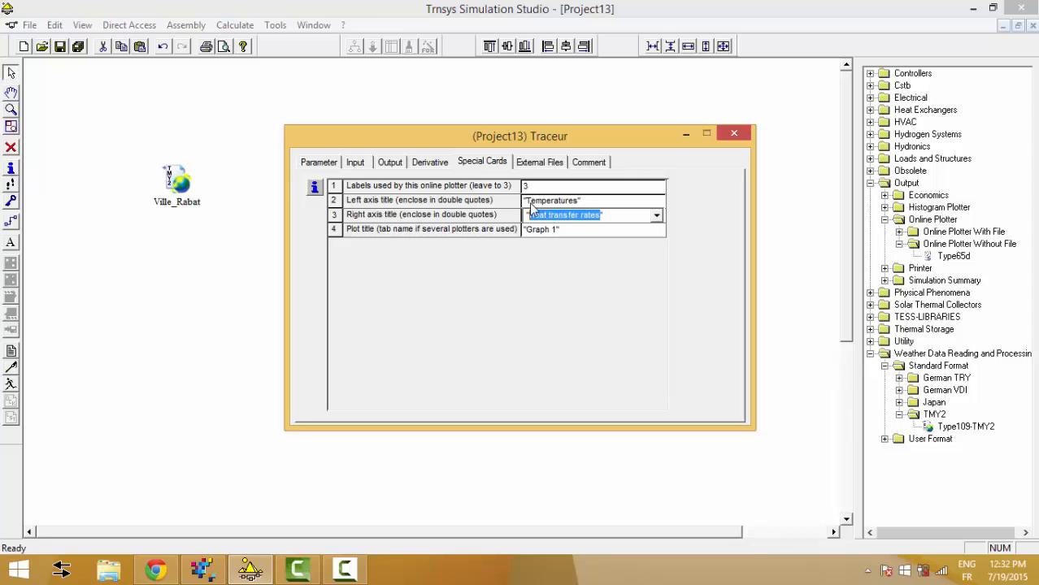
pyautogui.press('BackSpace')
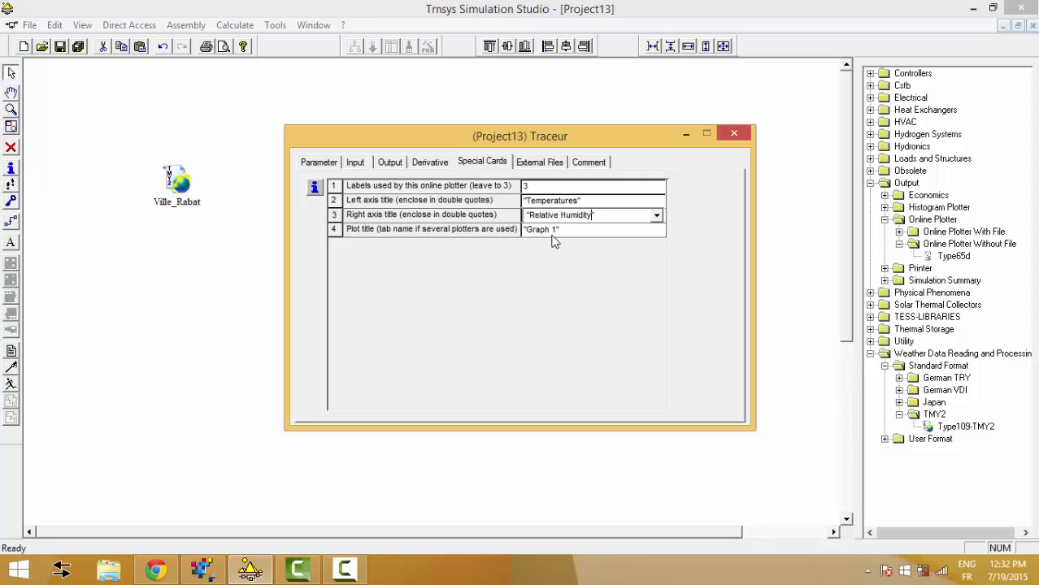
# Set Traceur's plot title to "T_RH", keeping the double quotes, and close its settings
pyautogui.click(557, 229)
pyautogui.moveTo(560, 230); pyautogui.dragTo(532, 230)
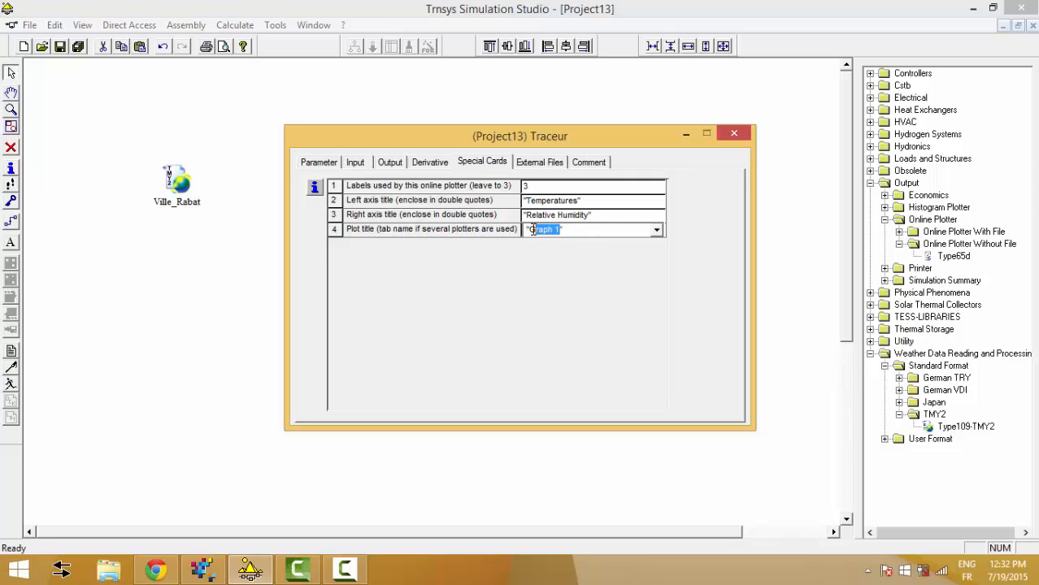
pyautogui.press('BackSpace')
pyautogui.click(734, 135)
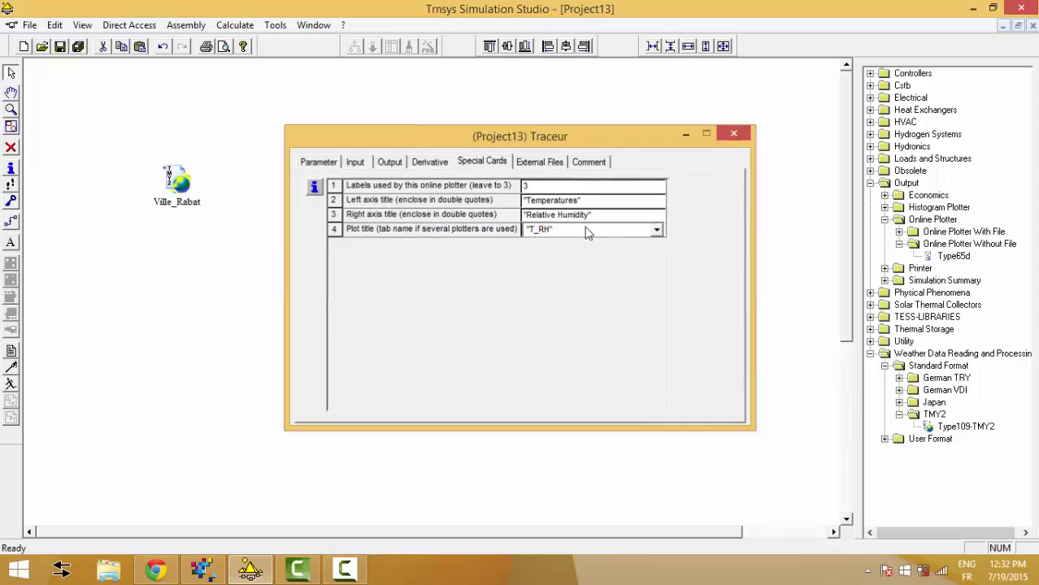
# Draw a link from the Ville_Rabat weather component to the Traceur plotter
pyautogui.click(12, 219)
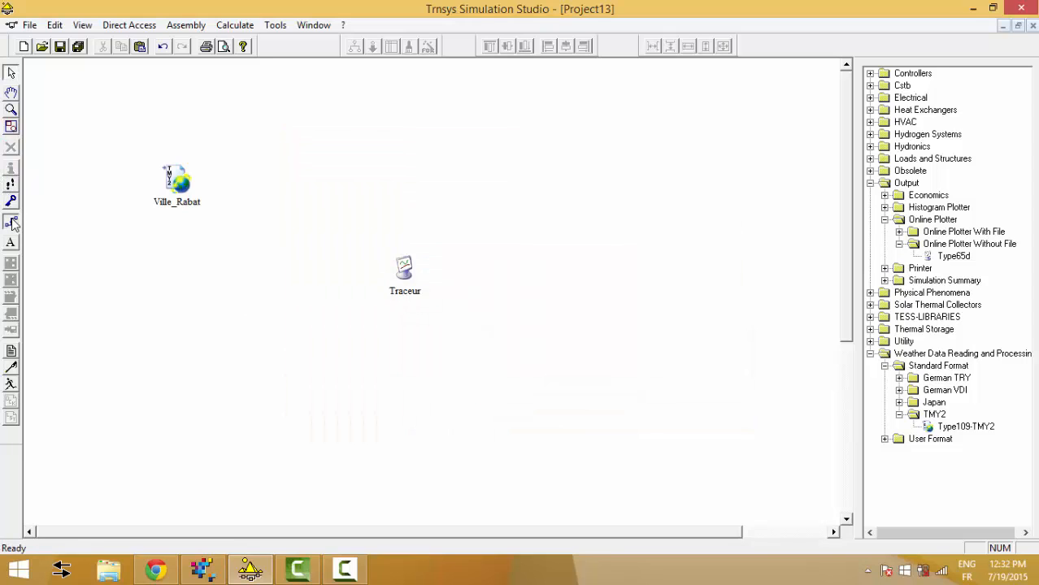
pyautogui.click(181, 182)
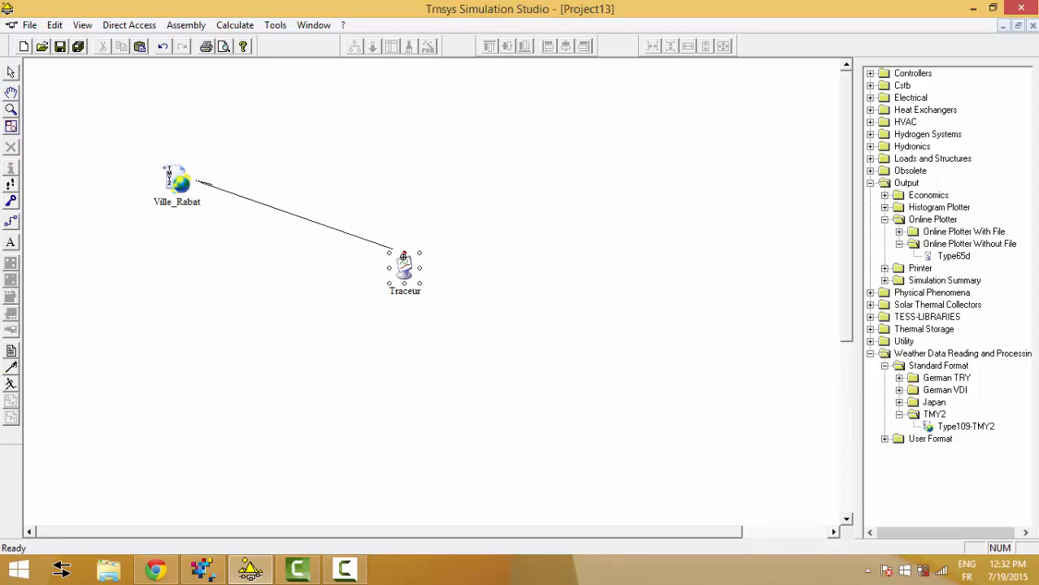
pyautogui.click(403, 260)
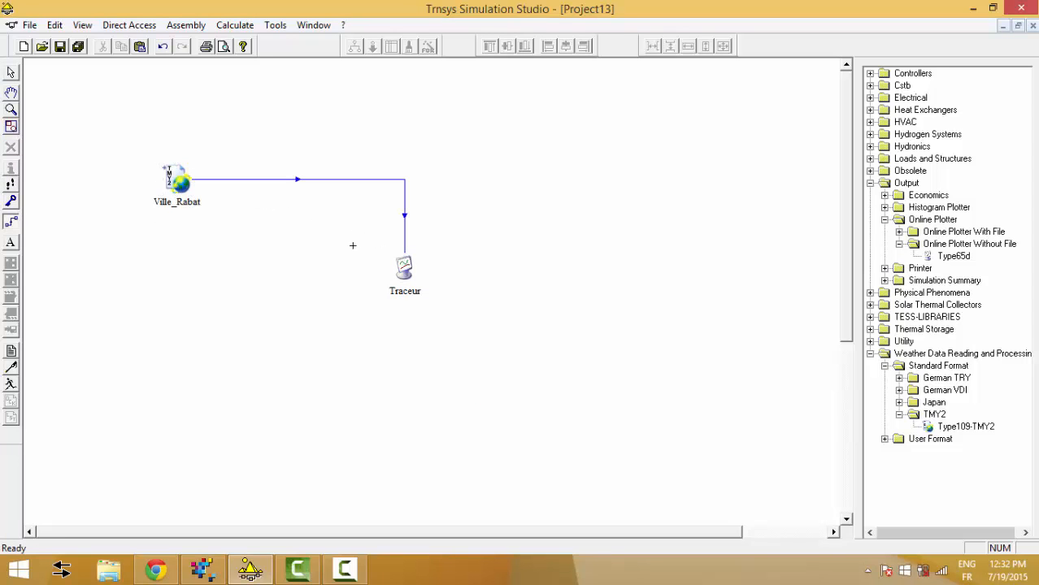
pyautogui.click(341, 196)
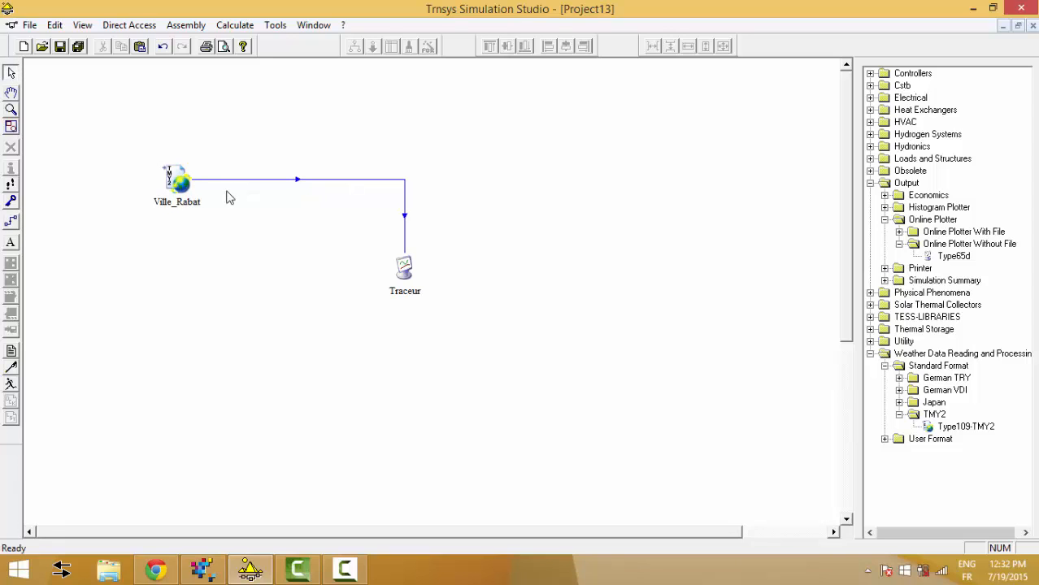
pyautogui.click(179, 185)
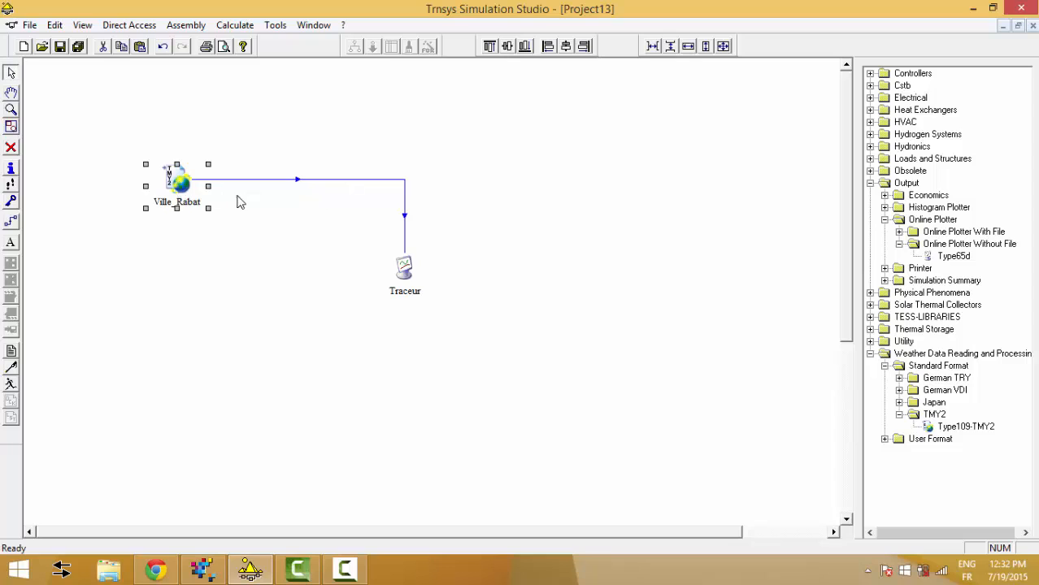
pyautogui.click(404, 269)
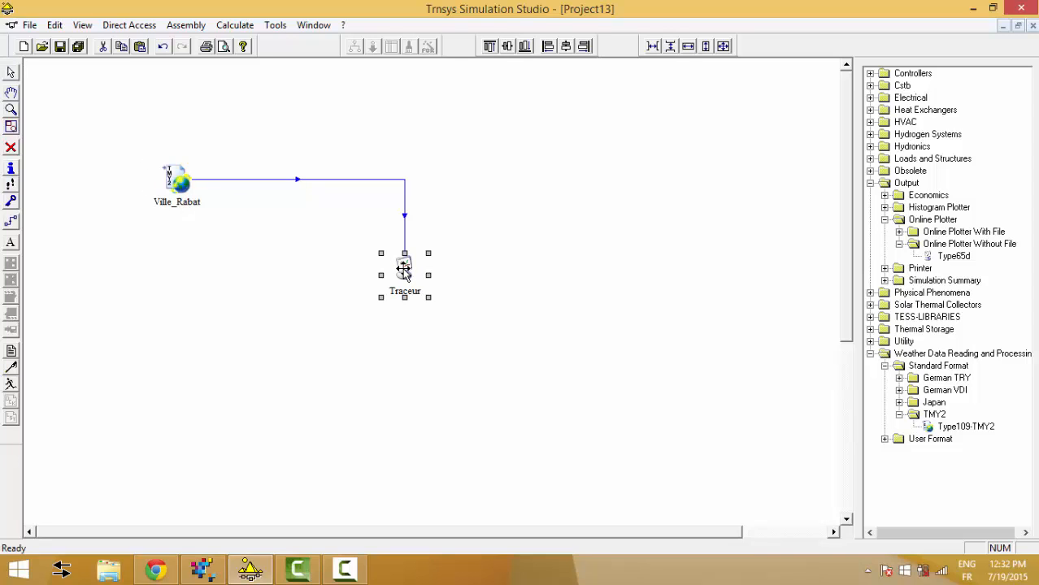
pyautogui.click(171, 173)
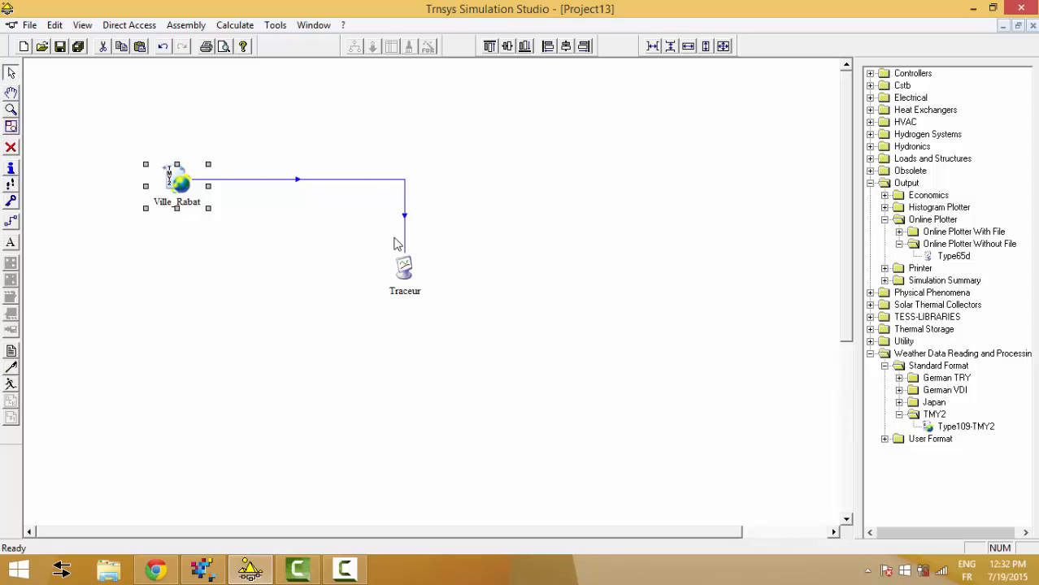
pyautogui.click(405, 269)
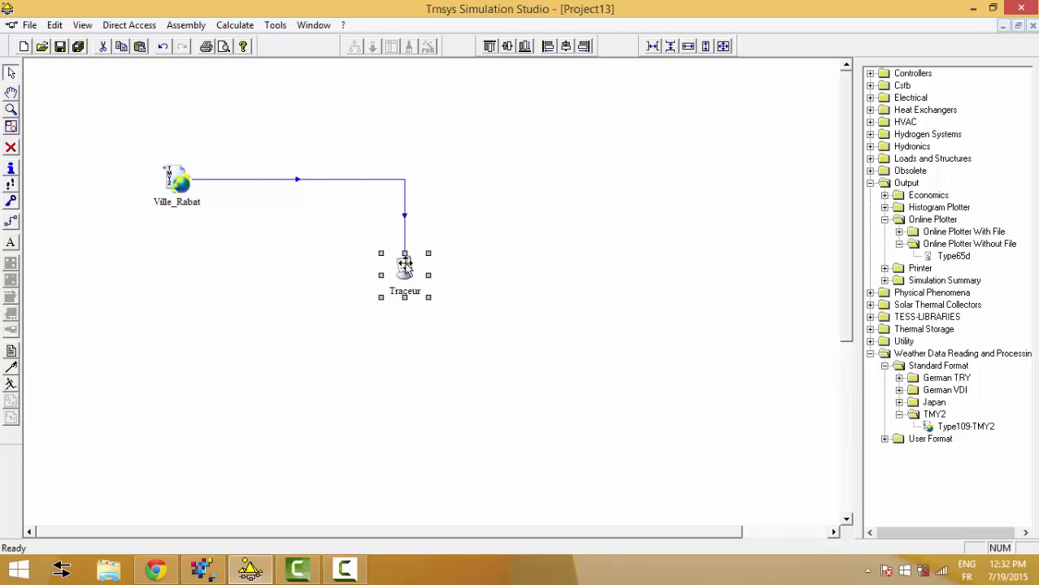
pyautogui.click(411, 222)
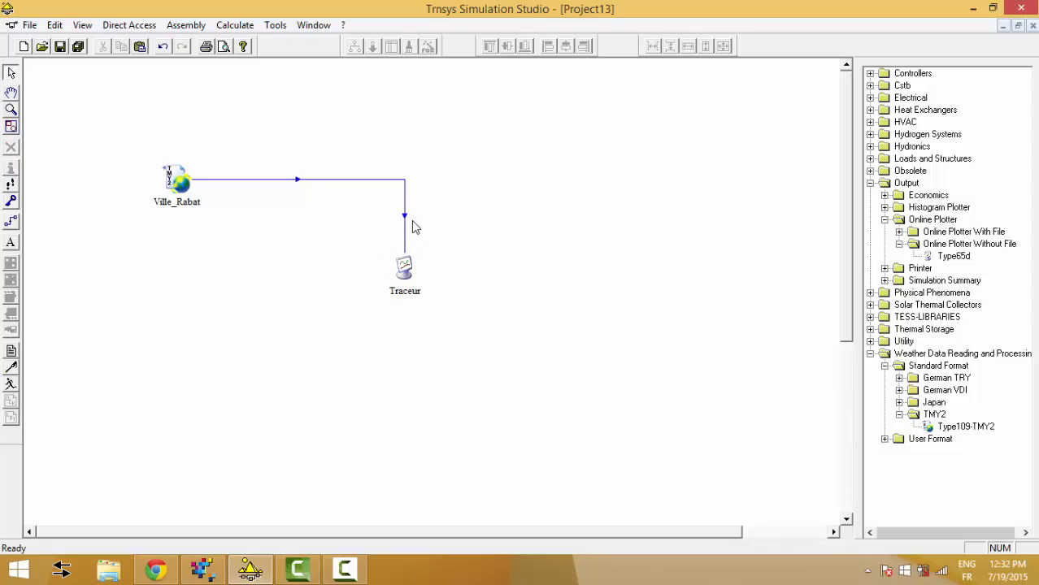
# In the Ville_Rabat to Traceur link, connect Ambient temperature to the left axis variable and relative humidity to the right axis variable
pyautogui.doubleClick(388, 180)
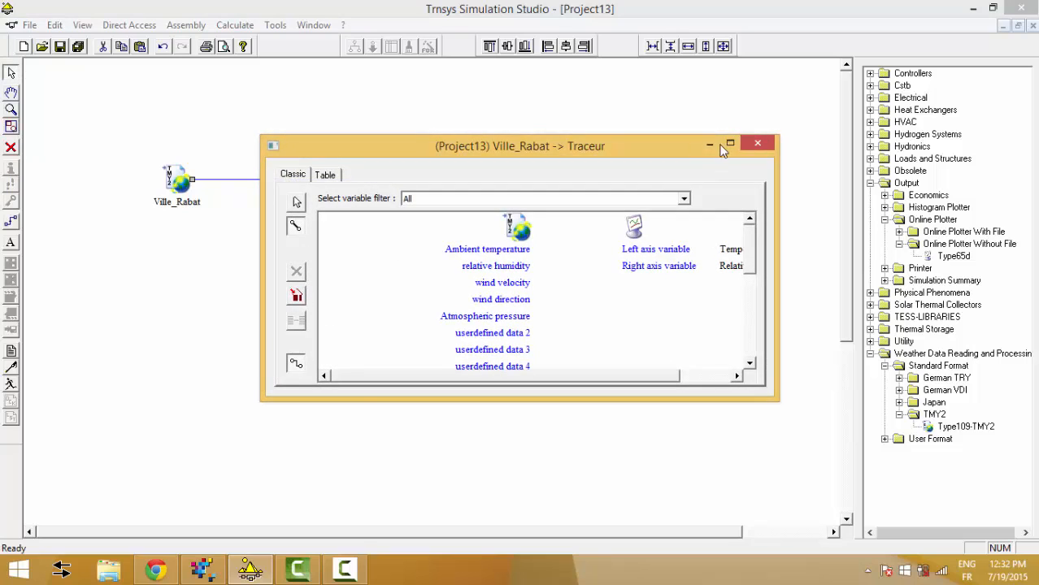
pyautogui.click(726, 144)
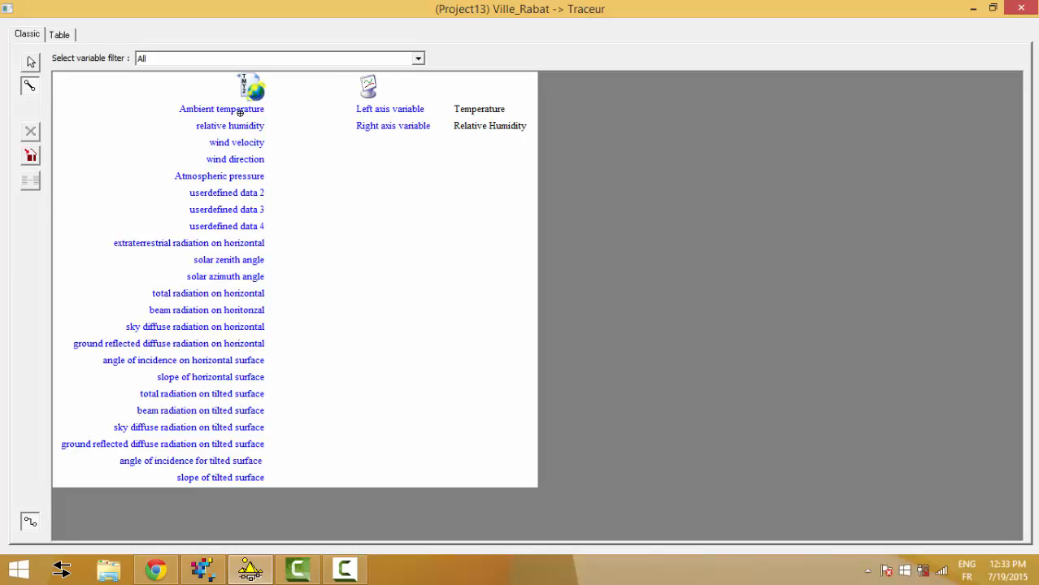
pyautogui.moveTo(216, 110); pyautogui.dragTo(377, 110)
pyautogui.moveTo(242, 125); pyautogui.dragTo(368, 127)
pyautogui.click(1019, 8)
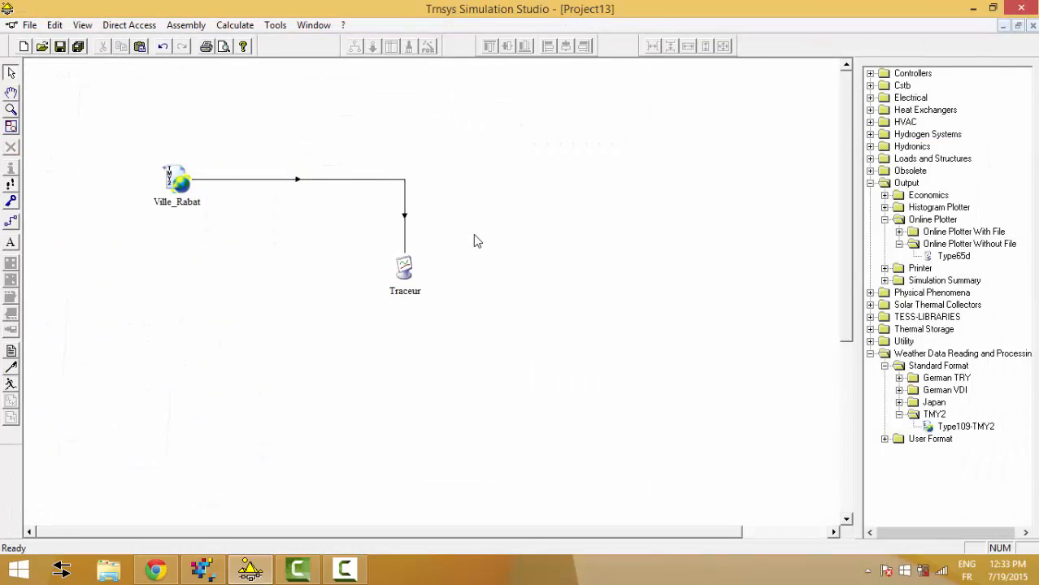
# Review Ville_Rabat's parameters, inputs, outputs and its external weather data file setting
pyautogui.doubleClick(177, 180)
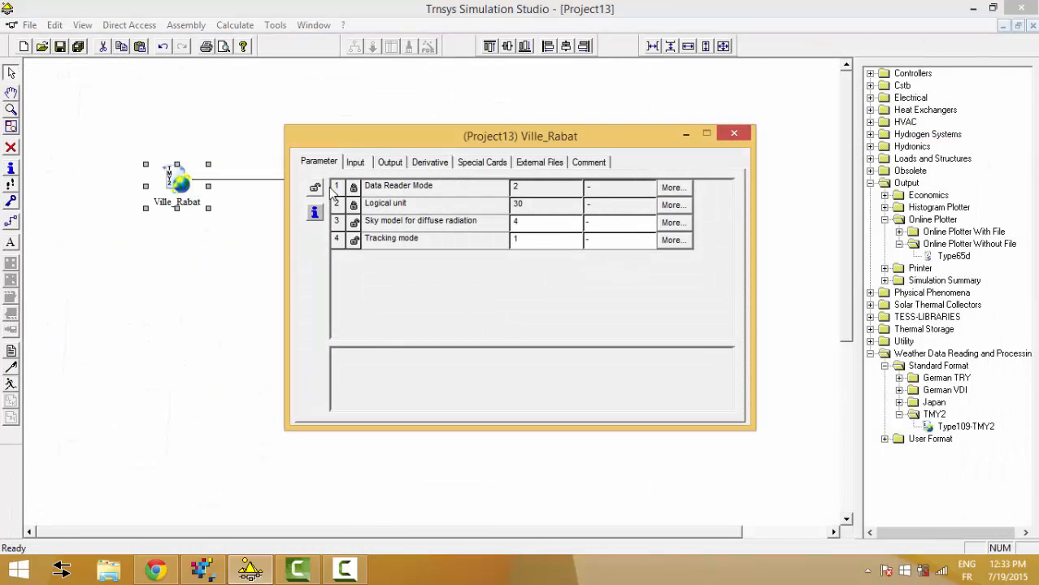
pyautogui.click(362, 162)
pyautogui.click(388, 163)
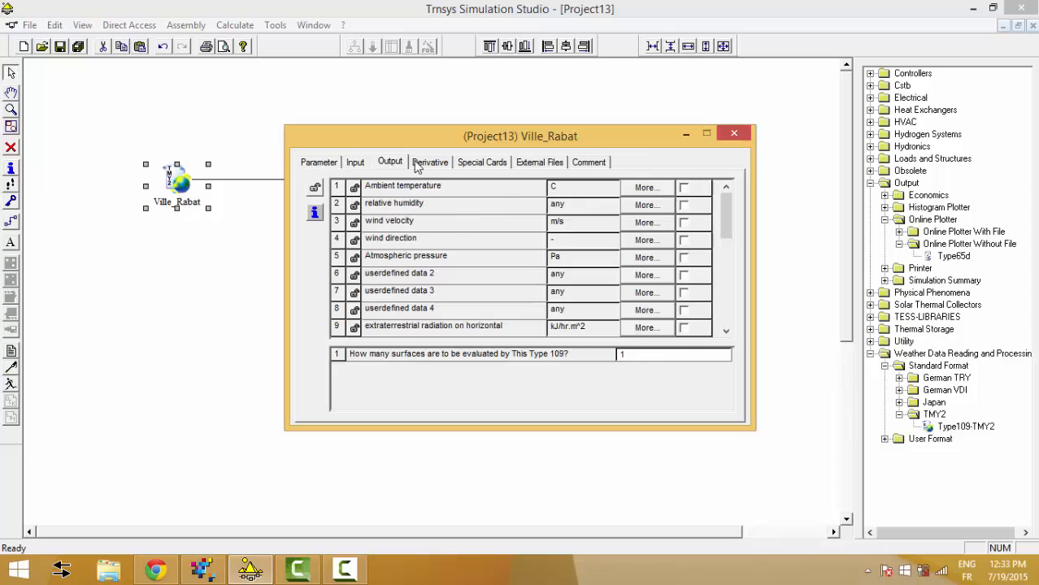
pyautogui.click(423, 162)
pyautogui.click(488, 162)
pyautogui.click(536, 163)
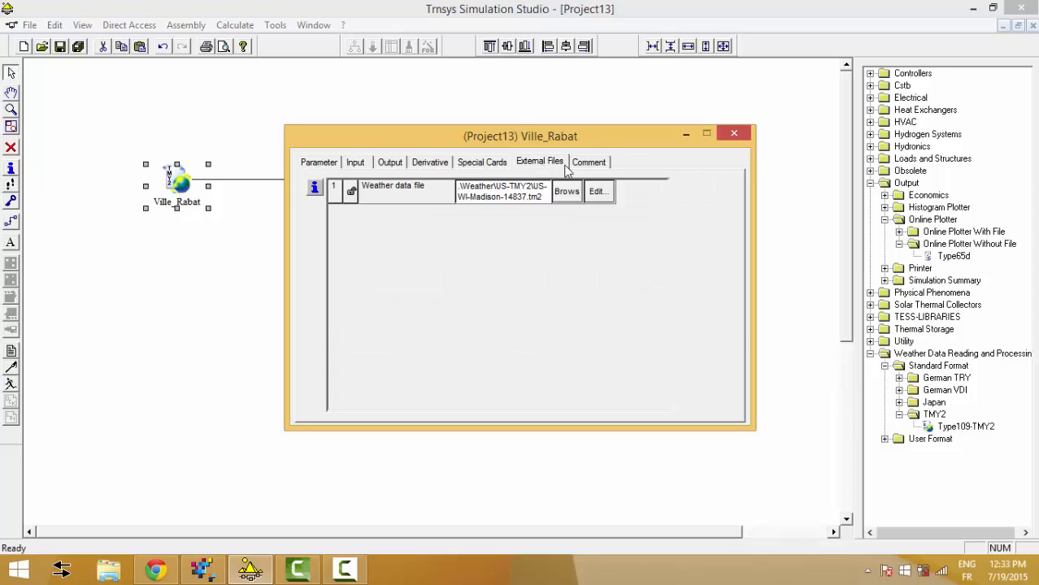
pyautogui.click(583, 162)
pyautogui.click(326, 163)
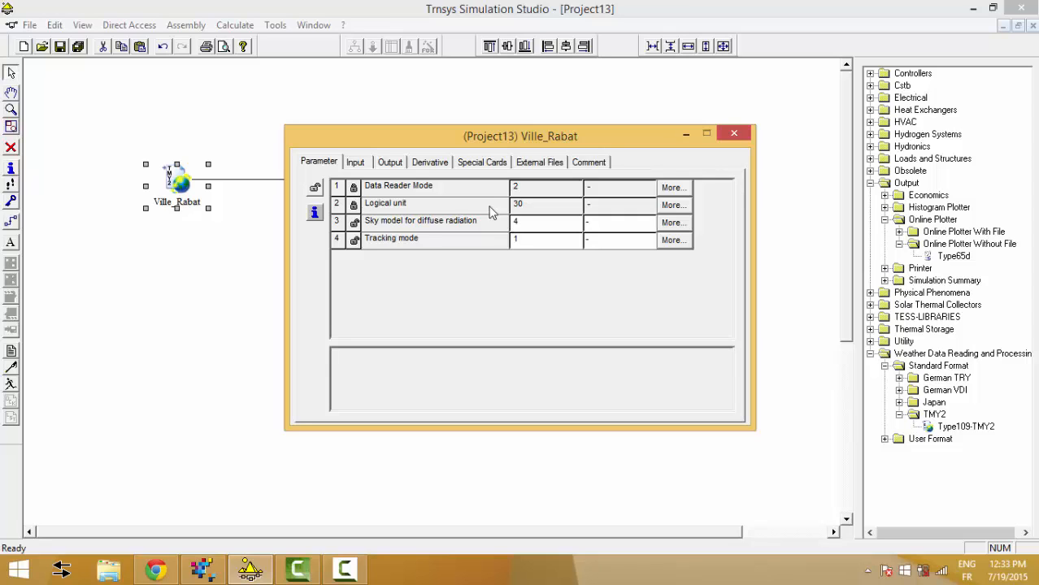
pyautogui.click(358, 163)
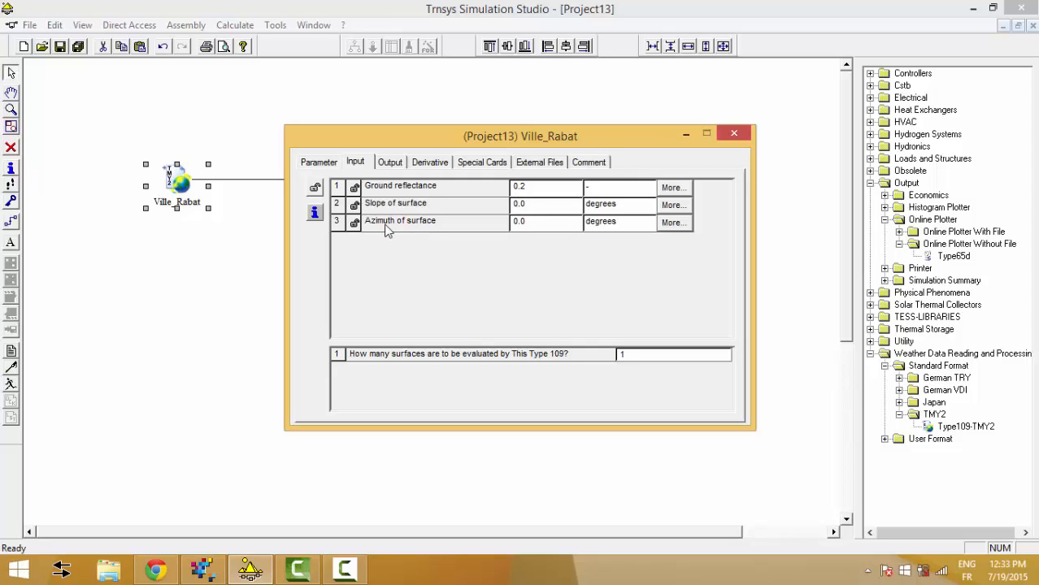
pyautogui.click(389, 162)
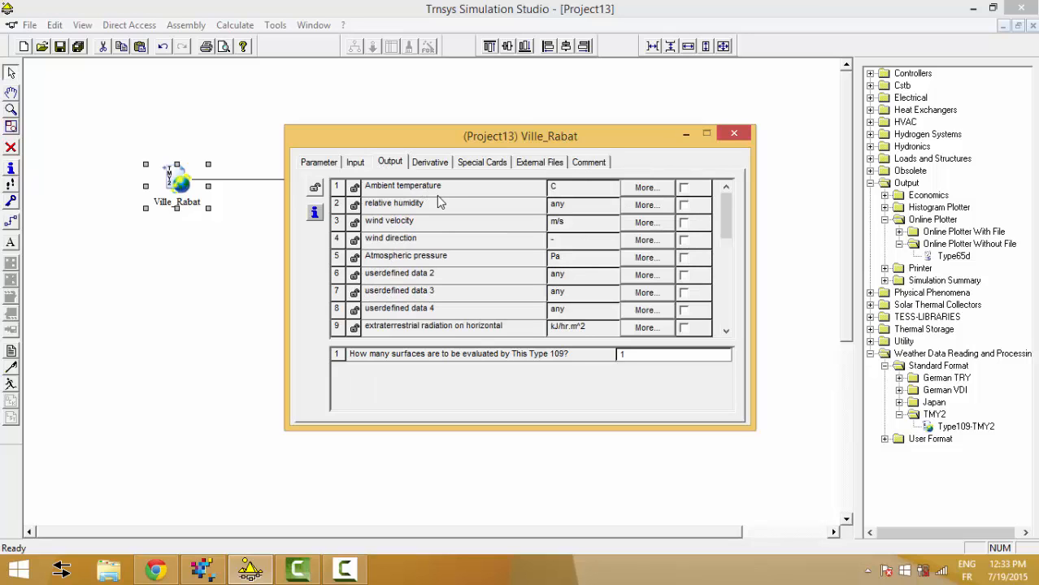
pyautogui.click(734, 133)
pyautogui.doubleClick(171, 188)
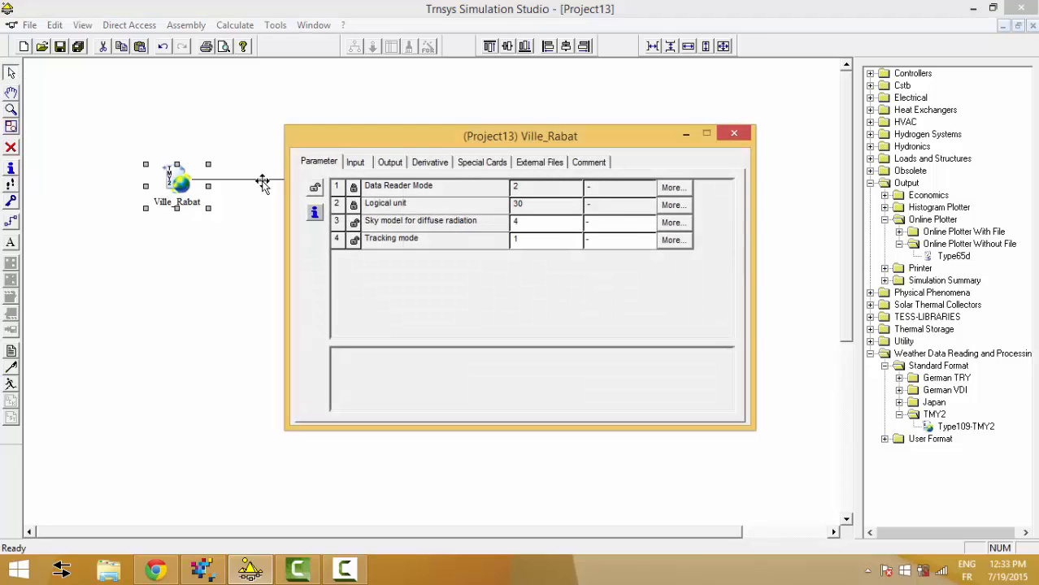
pyautogui.click(536, 164)
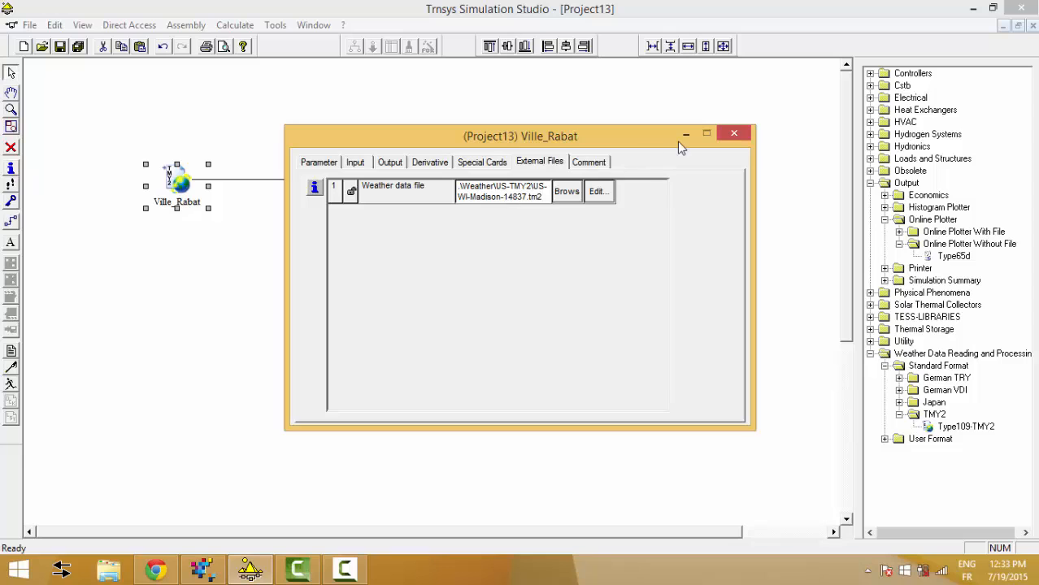
pyautogui.click(732, 137)
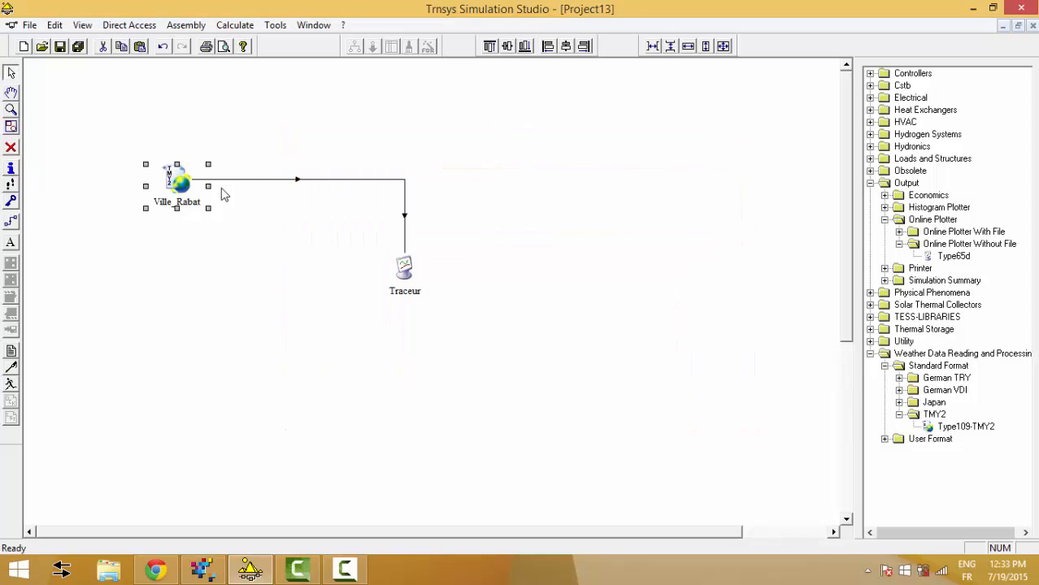
# Assign the Rabat-hour TM2 file from the Rabat folder on the Desktop as Ville_Rabat's weather data file
pyautogui.doubleClick(179, 183)
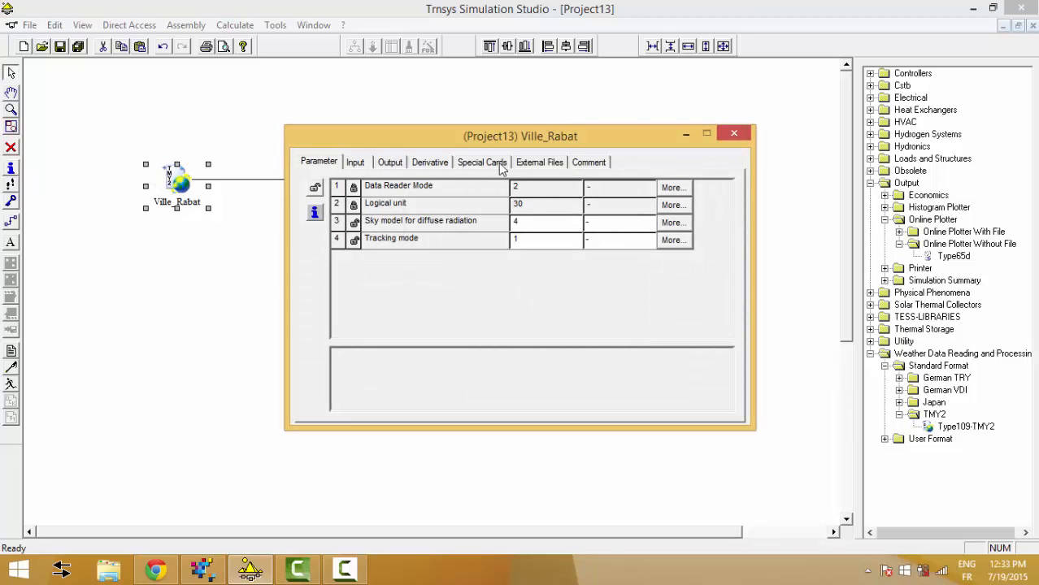
pyautogui.click(532, 162)
pyautogui.click(568, 197)
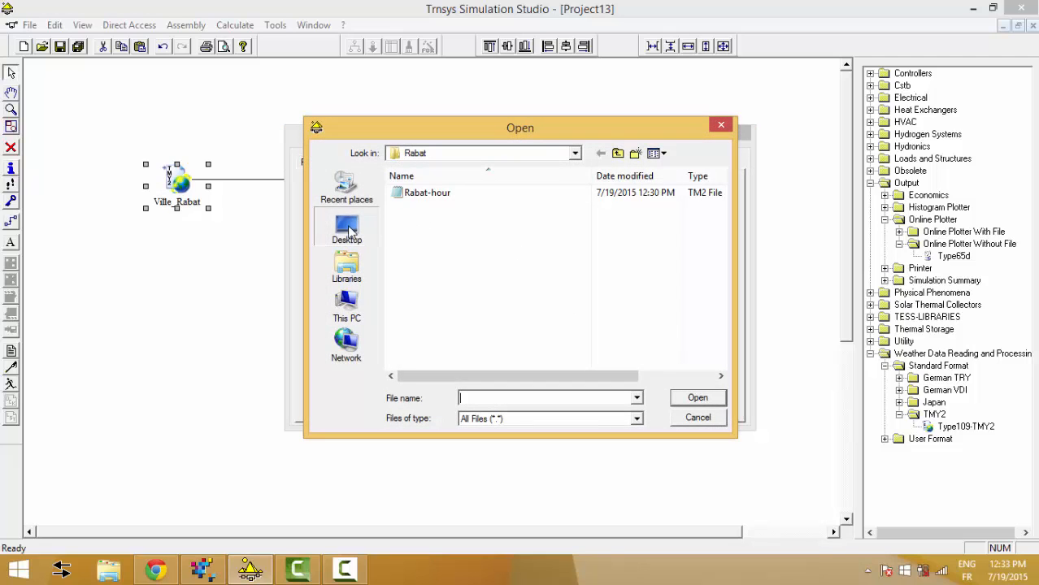
pyautogui.click(349, 231)
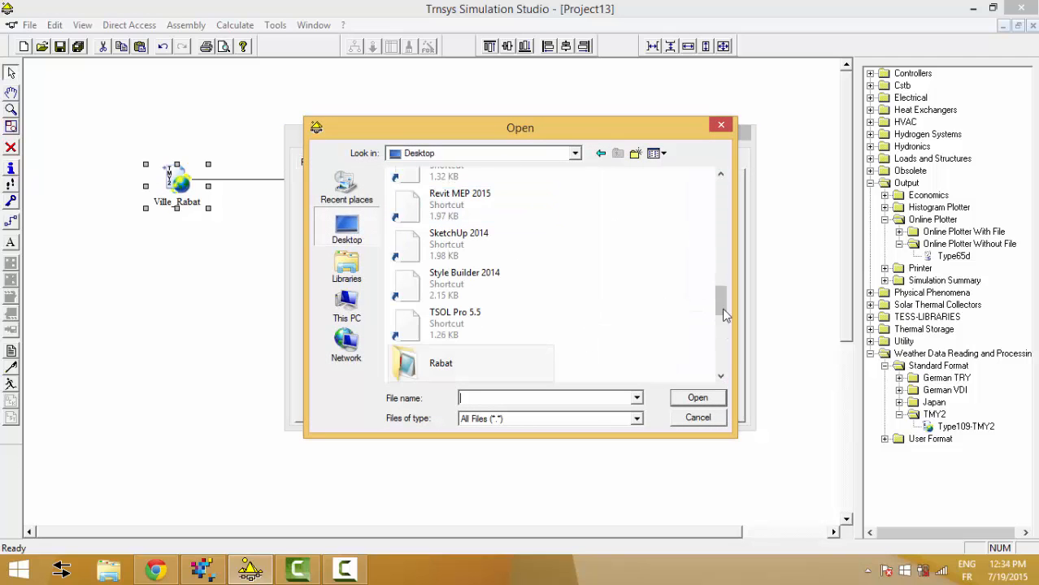
pyautogui.doubleClick(469, 362)
pyautogui.click(432, 199)
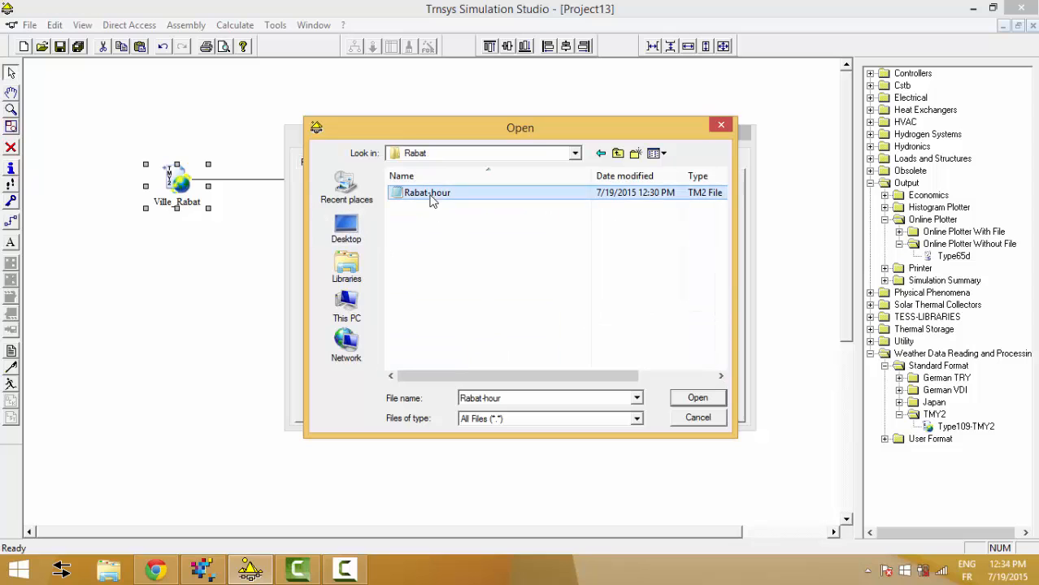
pyautogui.click(696, 399)
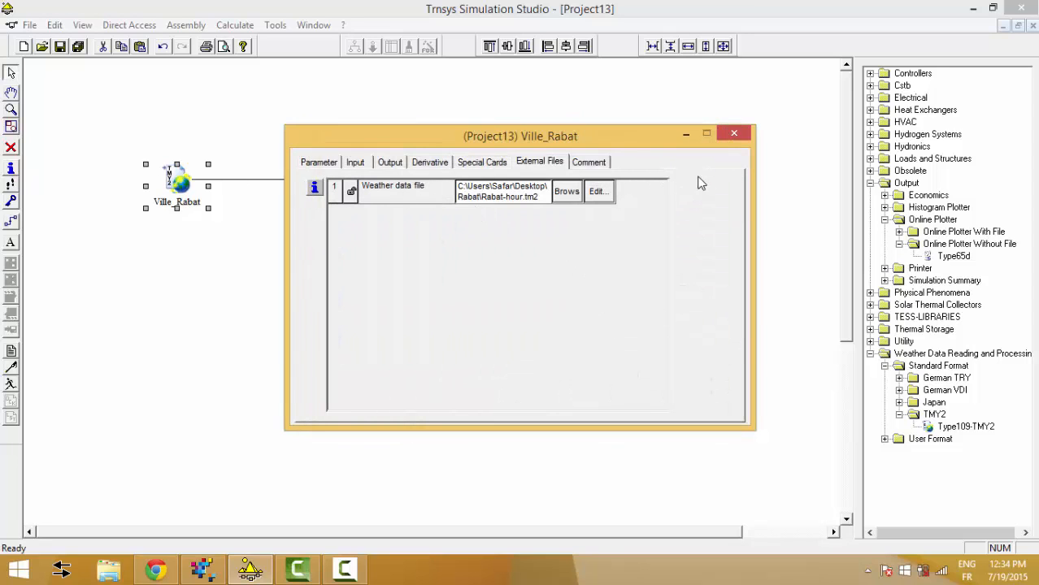
pyautogui.click(734, 133)
# Check the variable connections between Ville_Rabat and Traceur, as well as Traceur's left and right axis limits
pyautogui.click(373, 179)
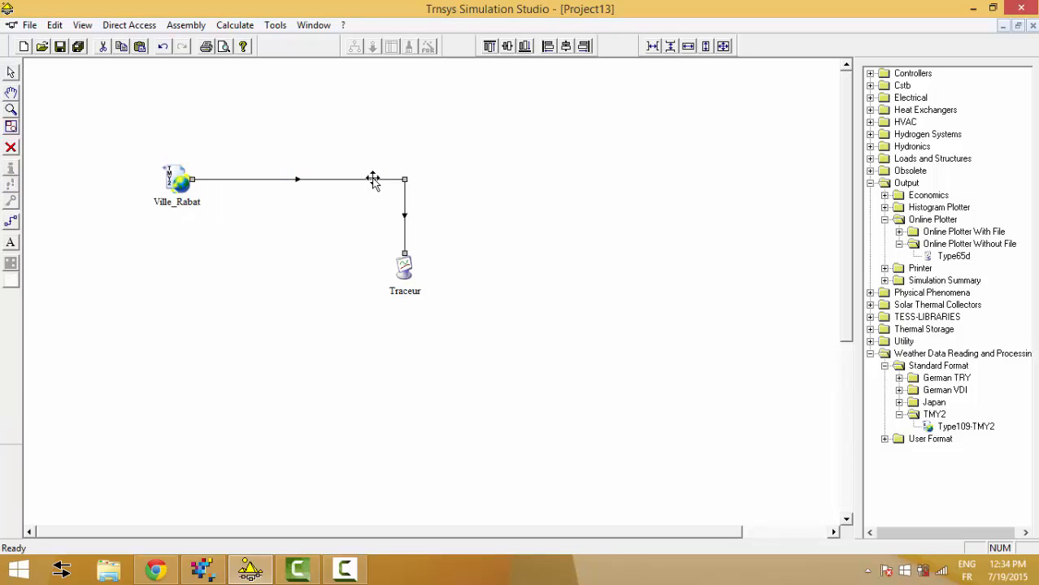
pyautogui.doubleClick(373, 179)
pyautogui.click(730, 144)
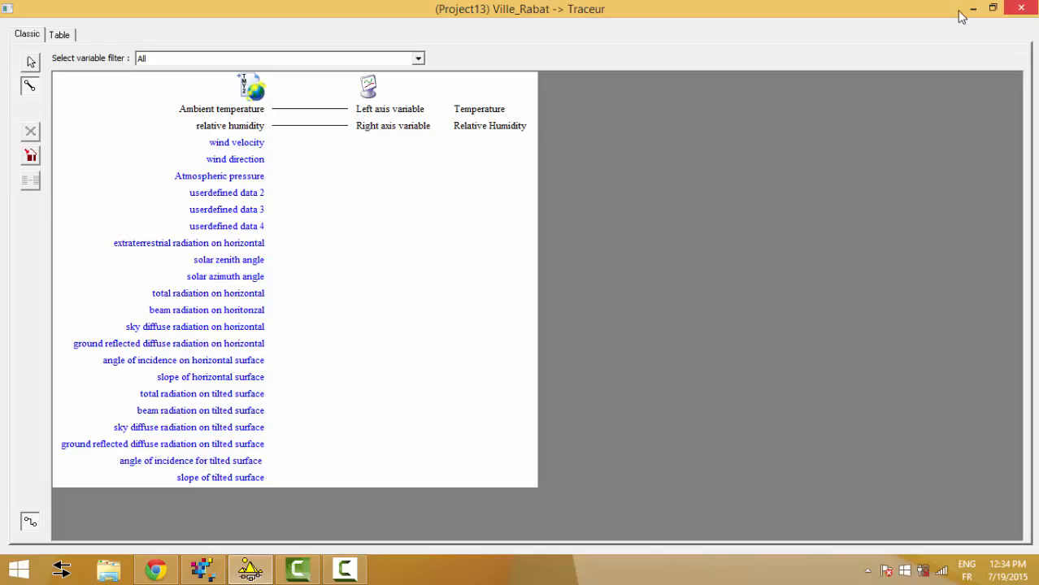
pyautogui.click(1021, 9)
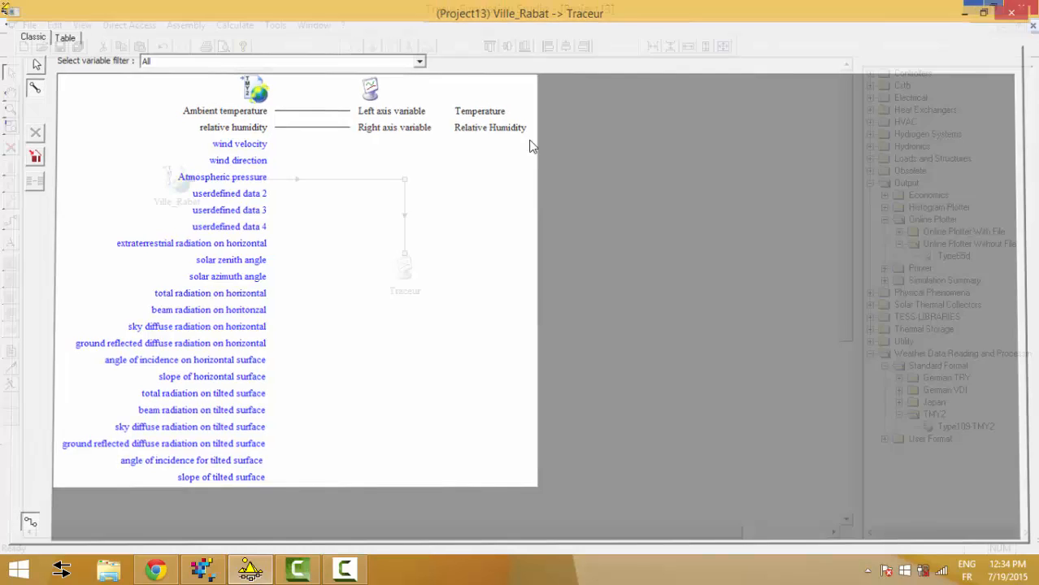
pyautogui.doubleClick(398, 268)
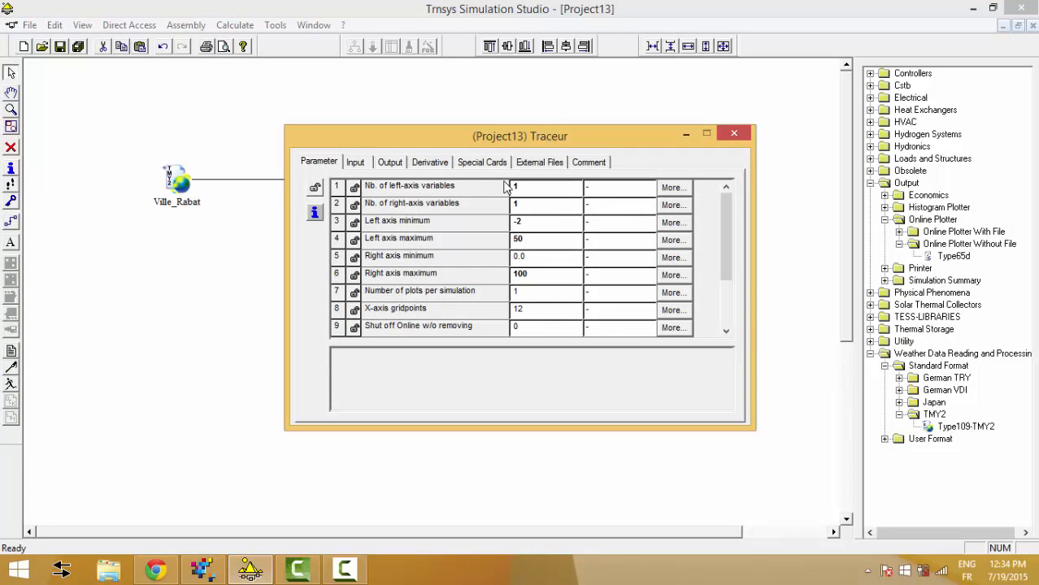
pyautogui.click(530, 223)
pyautogui.click(529, 239)
pyautogui.click(535, 260)
pyautogui.click(530, 274)
pyautogui.click(734, 133)
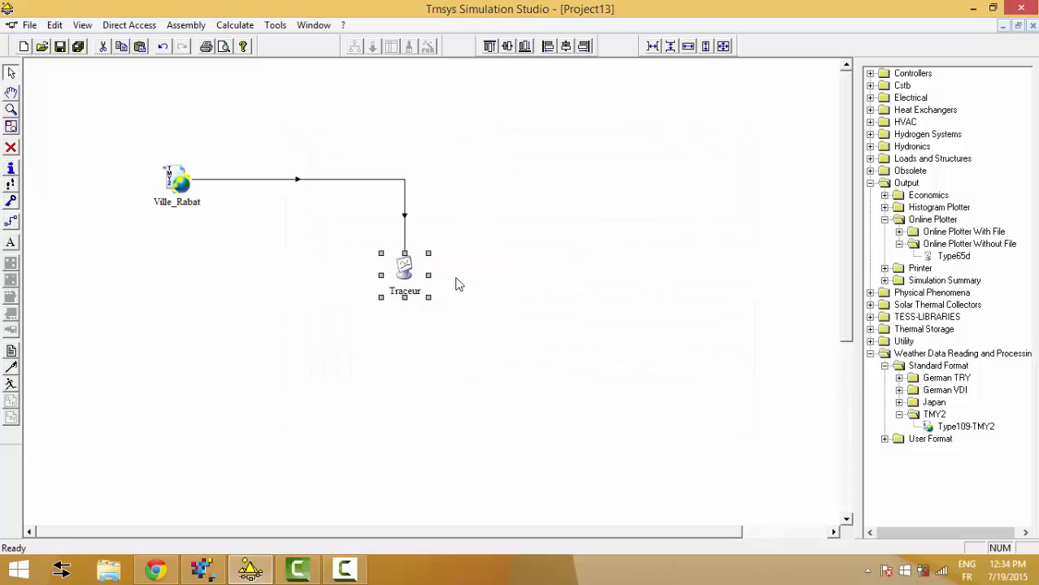
# In the project's global simulation settings, set the unit of the simulation start time to day
pyautogui.click(12, 351)
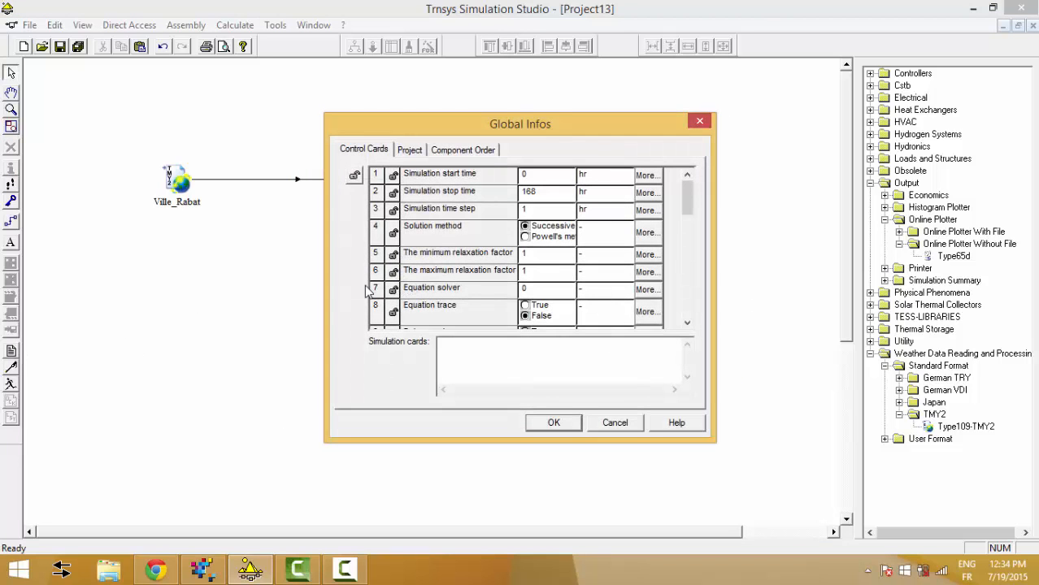
pyautogui.click(602, 176)
pyautogui.click(605, 204)
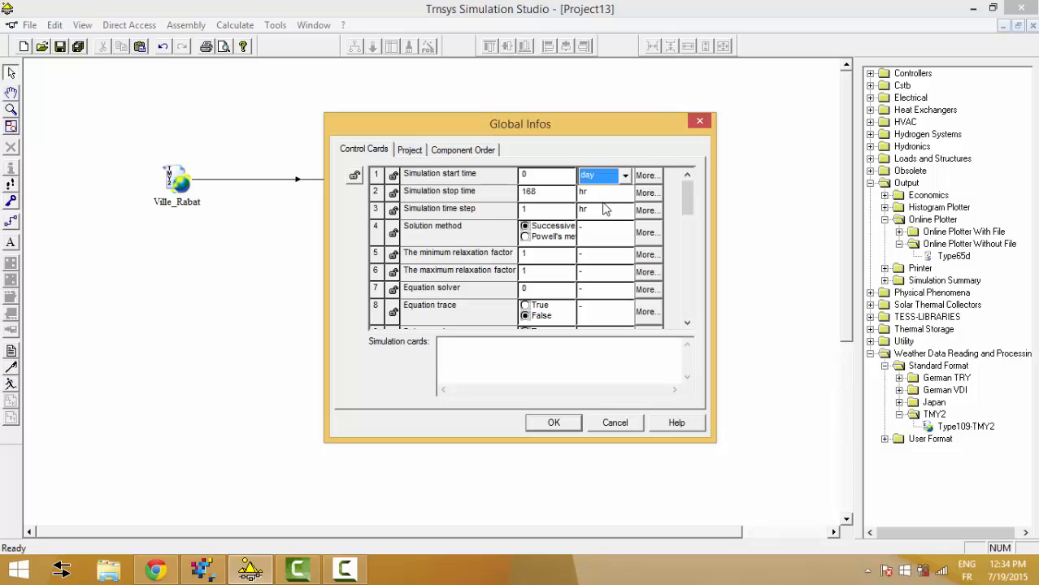
# Set the unit of the simulation stop time to day and its value to 31, keeping the start time at 0
pyautogui.click(603, 195)
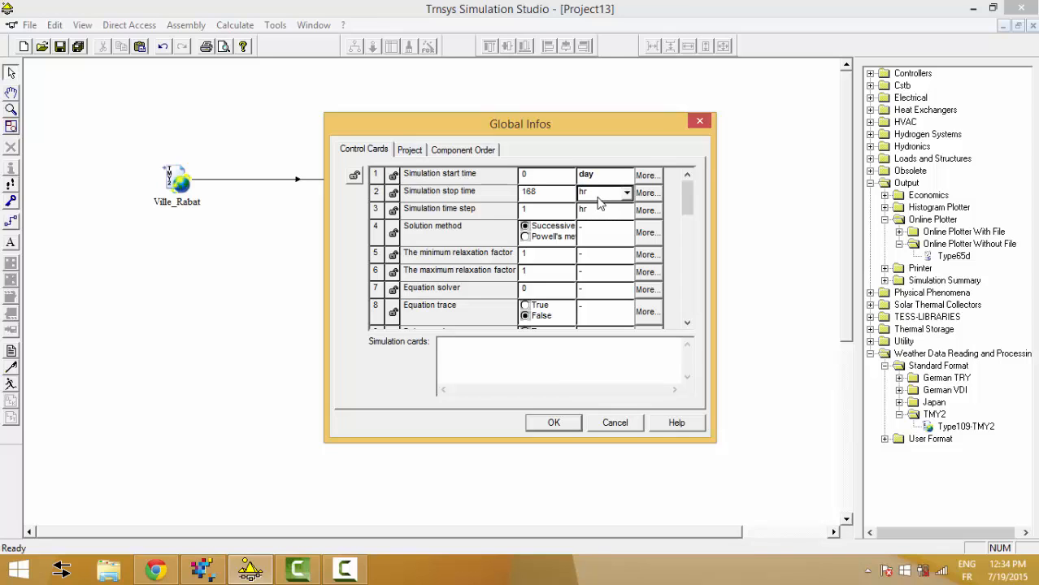
pyautogui.click(606, 219)
pyautogui.click(548, 176)
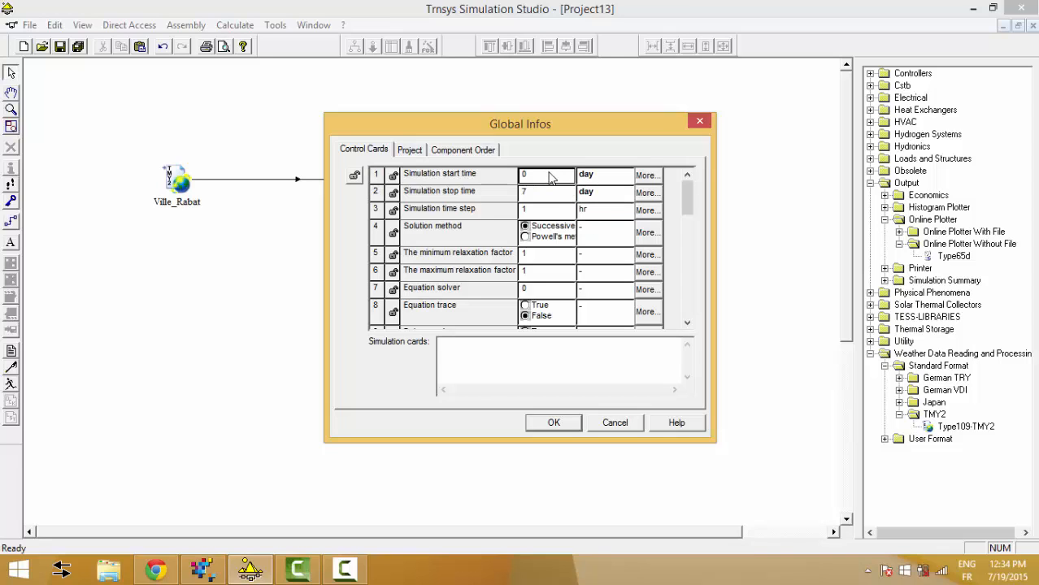
pyautogui.click(544, 197)
pyautogui.write('31')
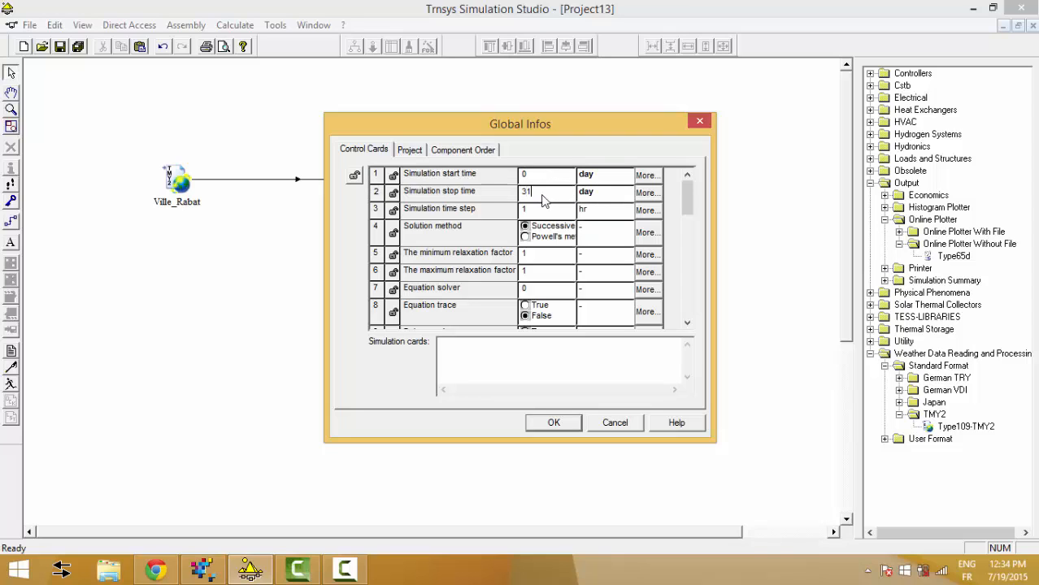
pyautogui.click(573, 428)
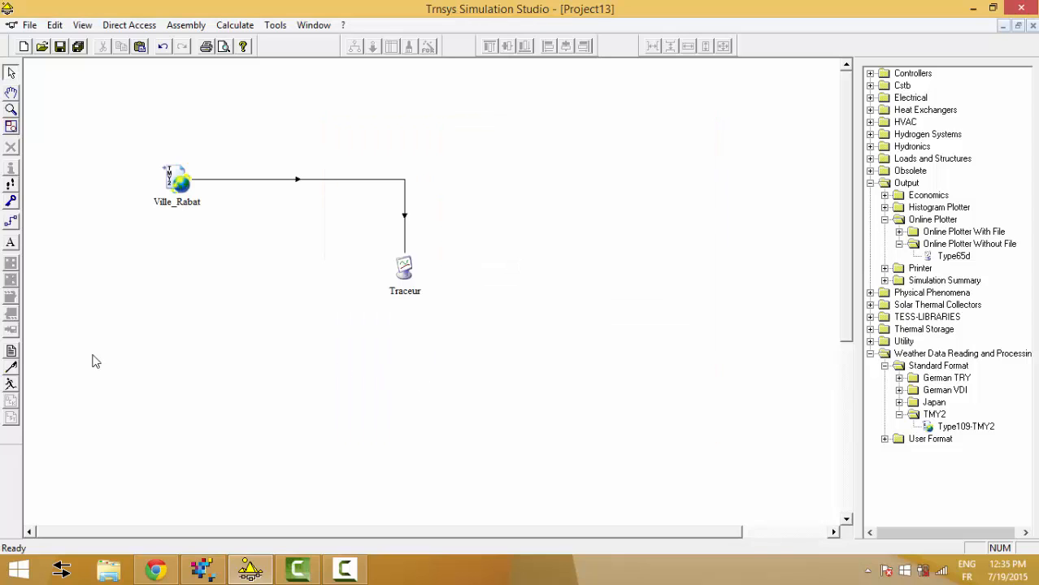
# Run the simulation, keep the online plotter open to view it on a white plot background, and close the plotter
pyautogui.click(10, 387)
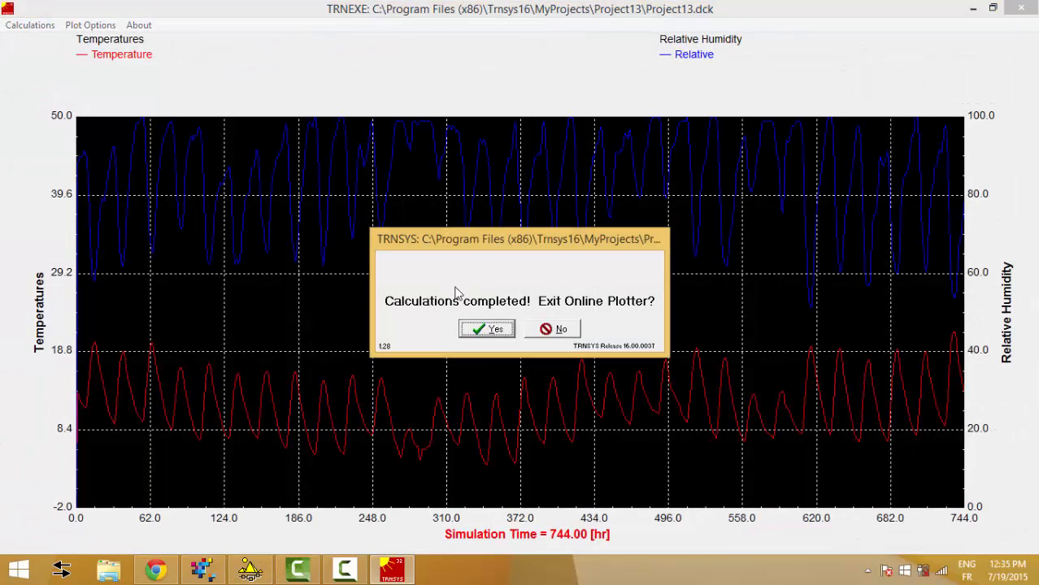
pyautogui.click(551, 329)
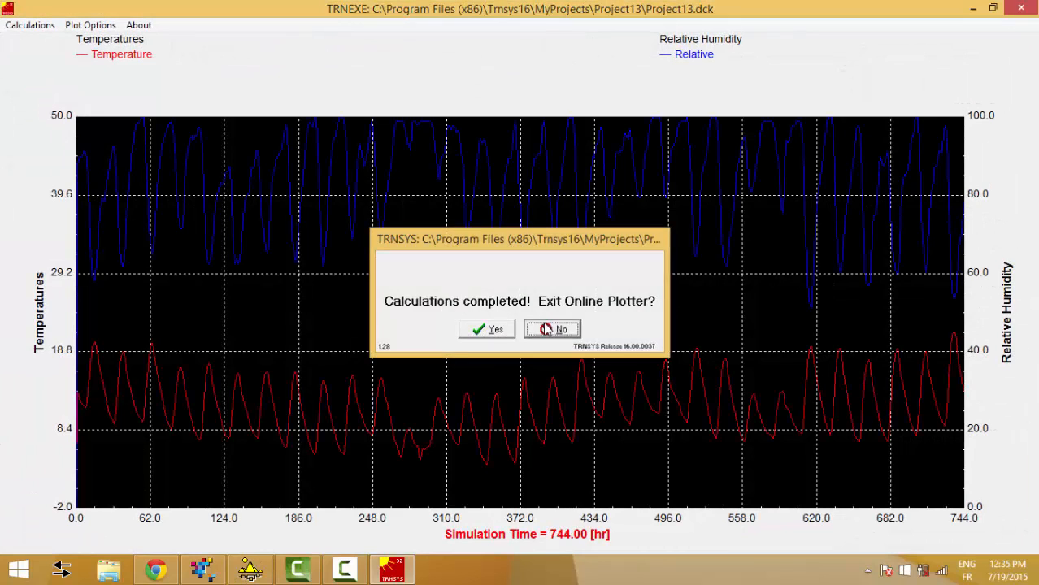
pyautogui.click(90, 25)
pyautogui.click(122, 59)
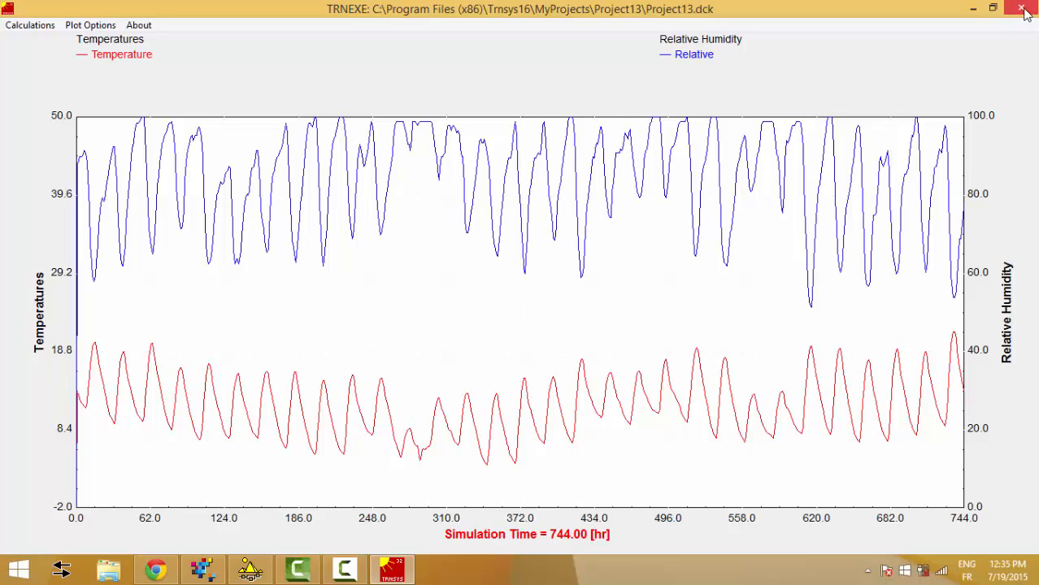
pyautogui.click(1022, 8)
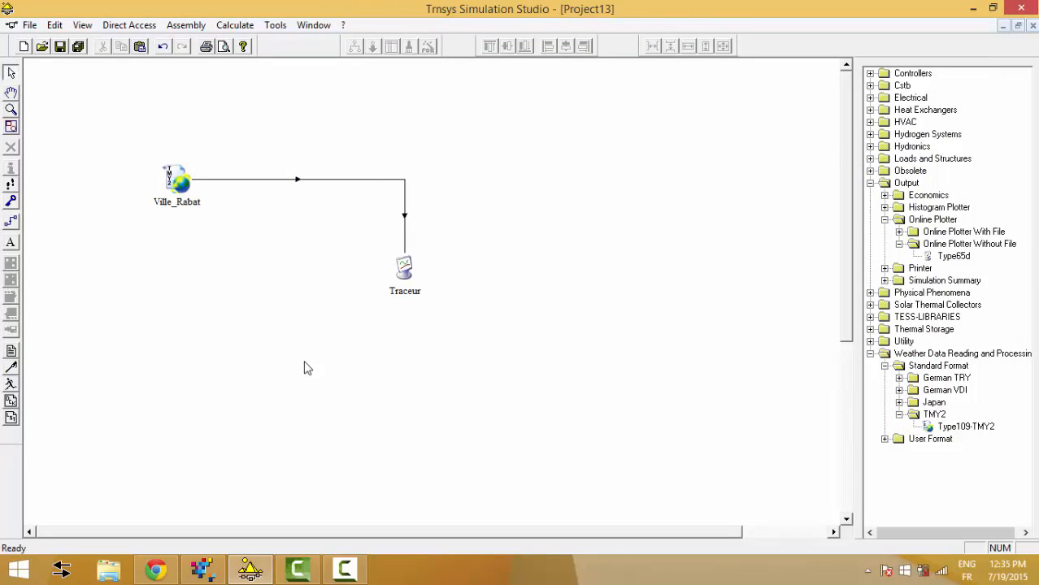
# Set the simulation stop time to 59 days in the project's global settings
pyautogui.click(11, 350)
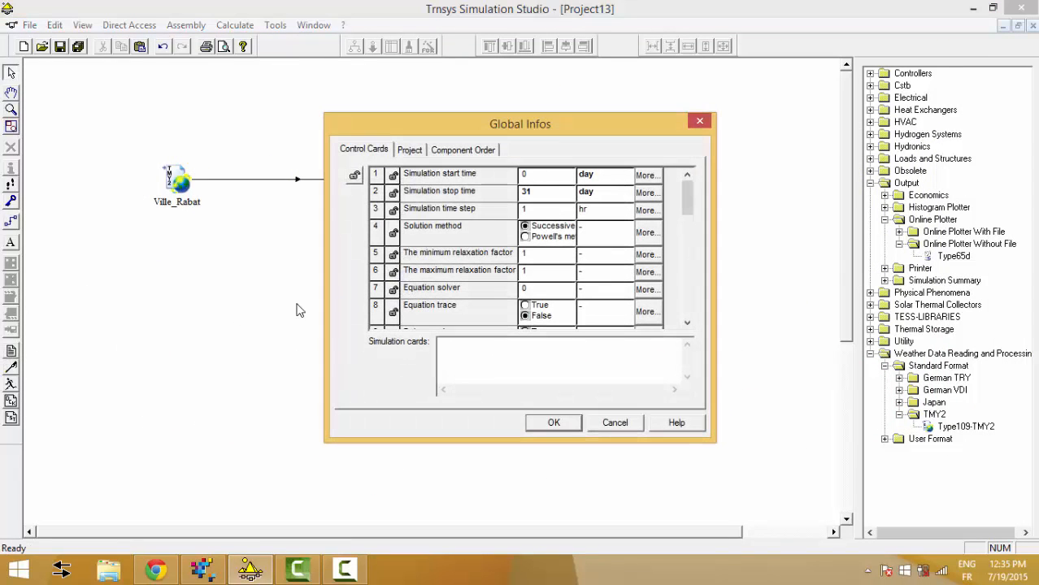
pyautogui.click(559, 180)
pyautogui.click(549, 198)
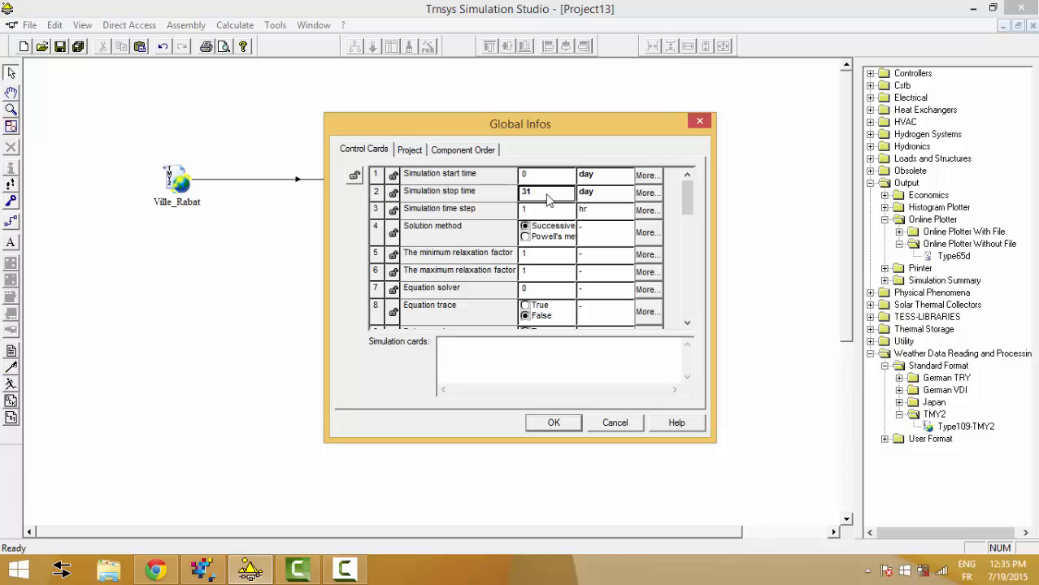
pyautogui.write('59')
pyautogui.press('Tab')
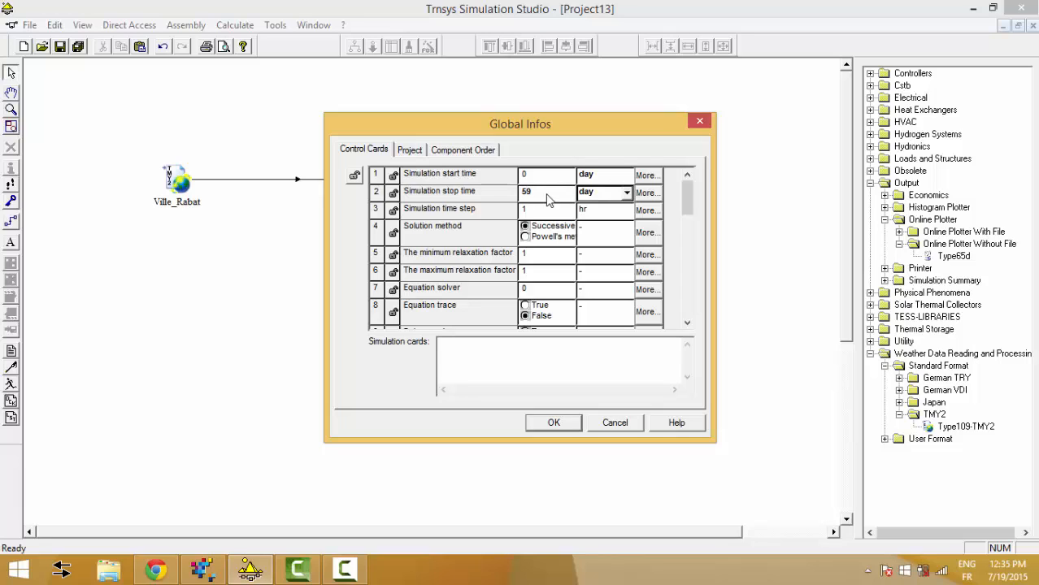
pyautogui.click(564, 424)
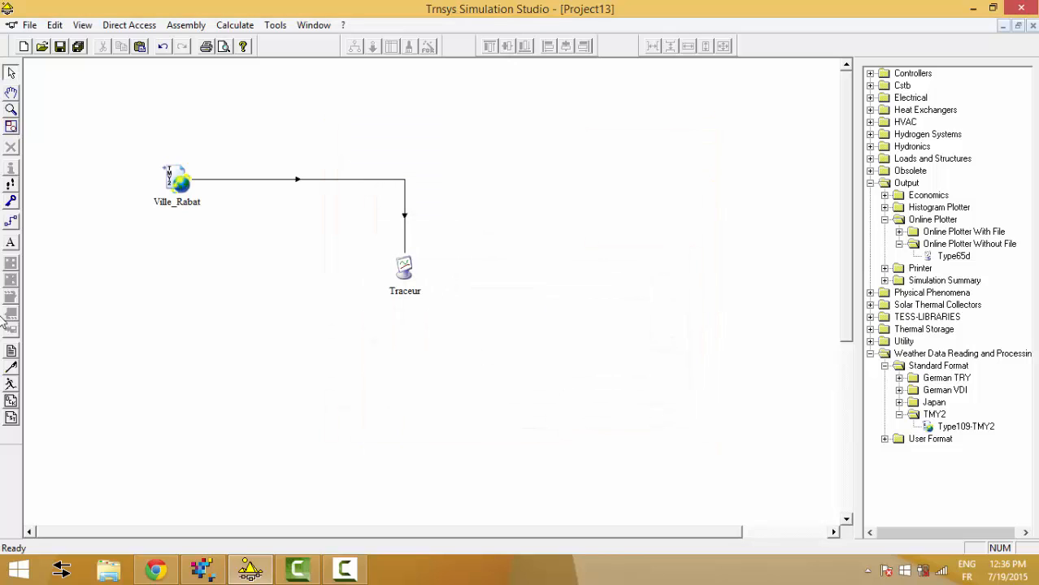
# Check the simulation period, rerun the simulation to view the temperature and humidity curves, and close the online plotter
pyautogui.click(11, 350)
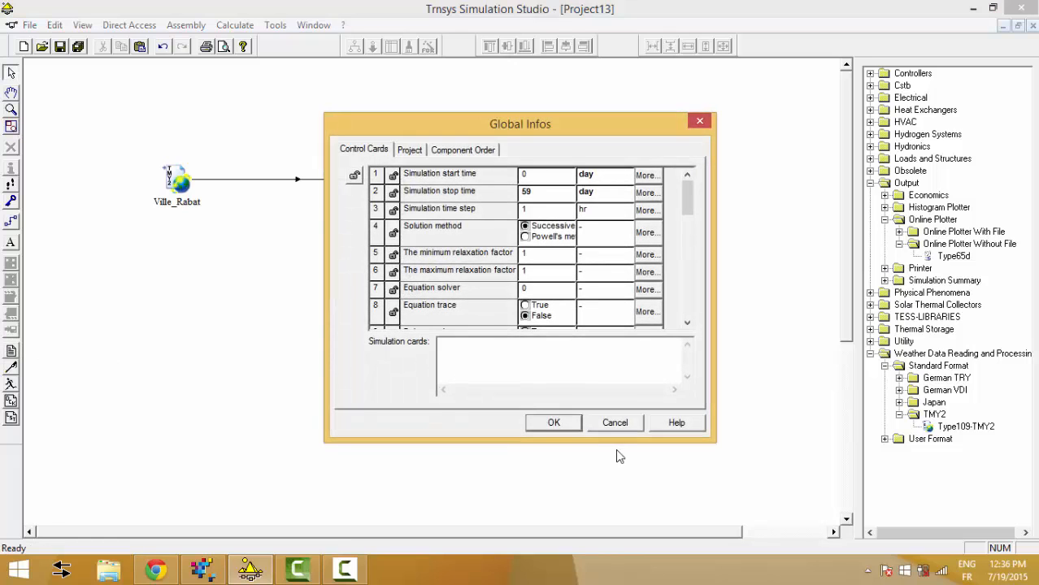
pyautogui.click(615, 426)
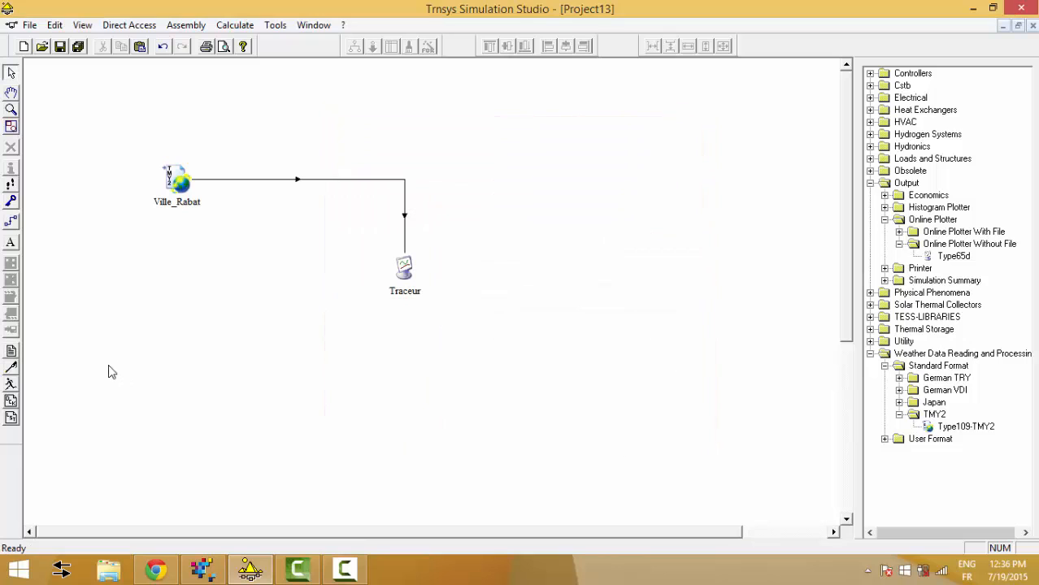
pyautogui.click(10, 390)
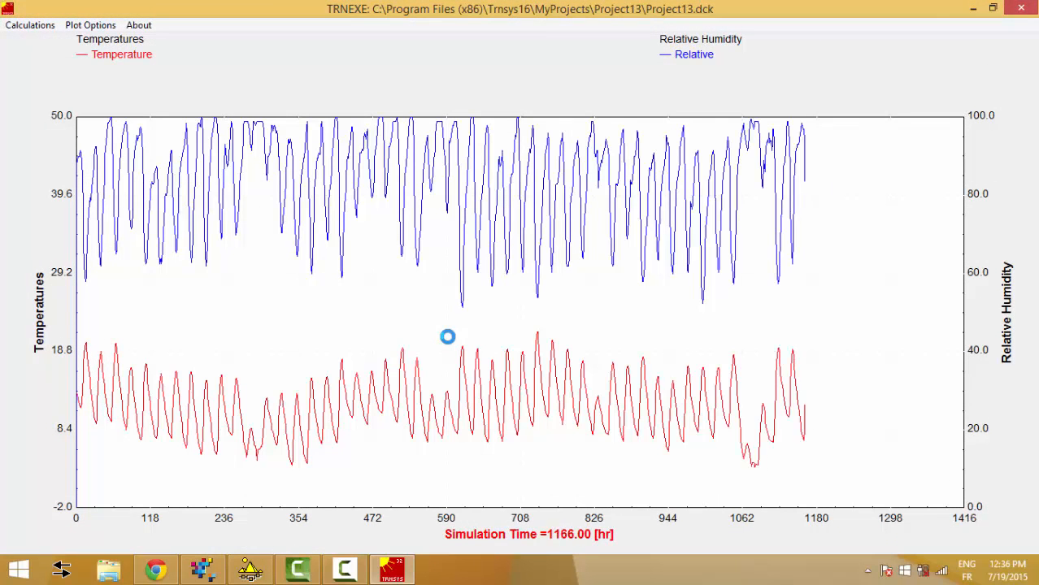
pyautogui.click(567, 329)
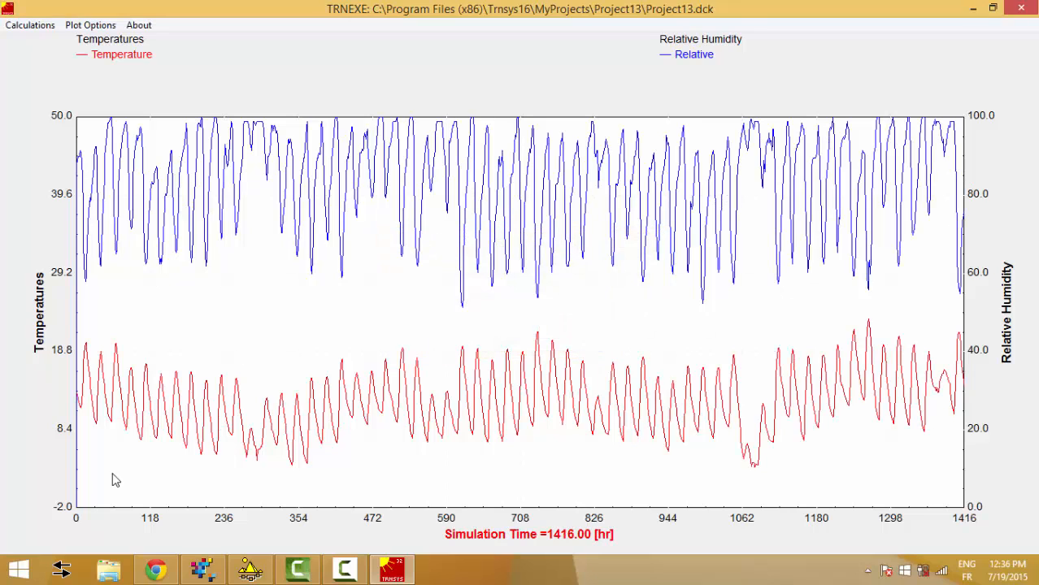
pyautogui.click(1022, 10)
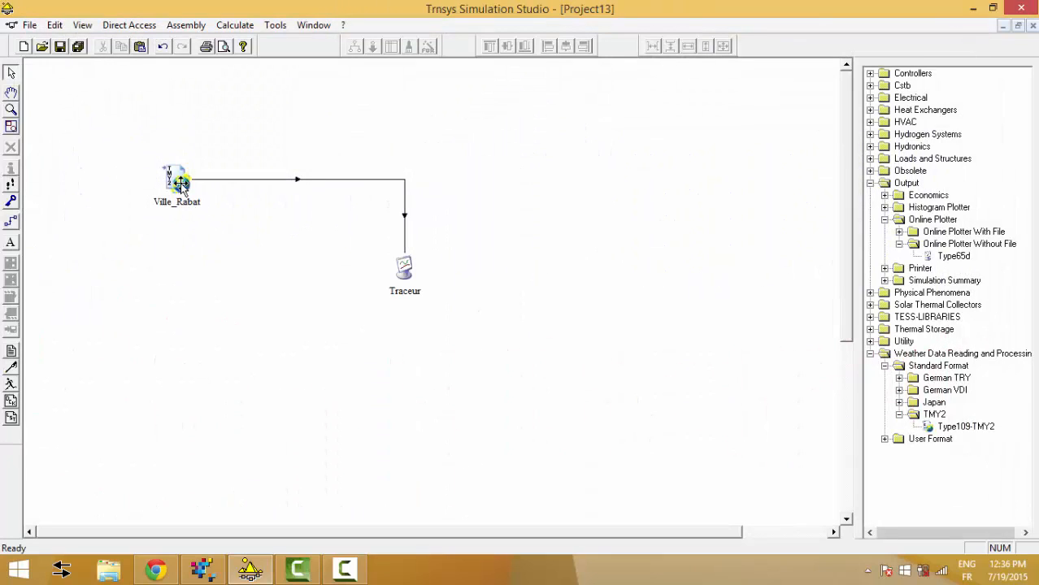
# Spread out the layout by moving Ville_Rabat up toward the canvas corner and Traceur farther away from it
pyautogui.click(180, 183)
pyautogui.click(404, 270)
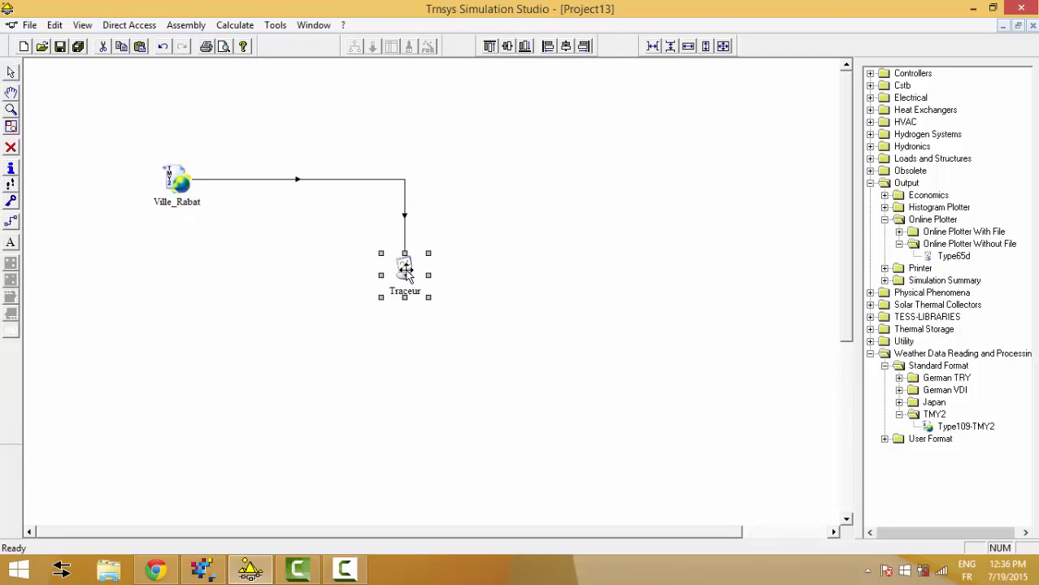
pyautogui.click(498, 260)
pyautogui.moveTo(403, 274); pyautogui.dragTo(550, 237)
pyautogui.click(355, 246)
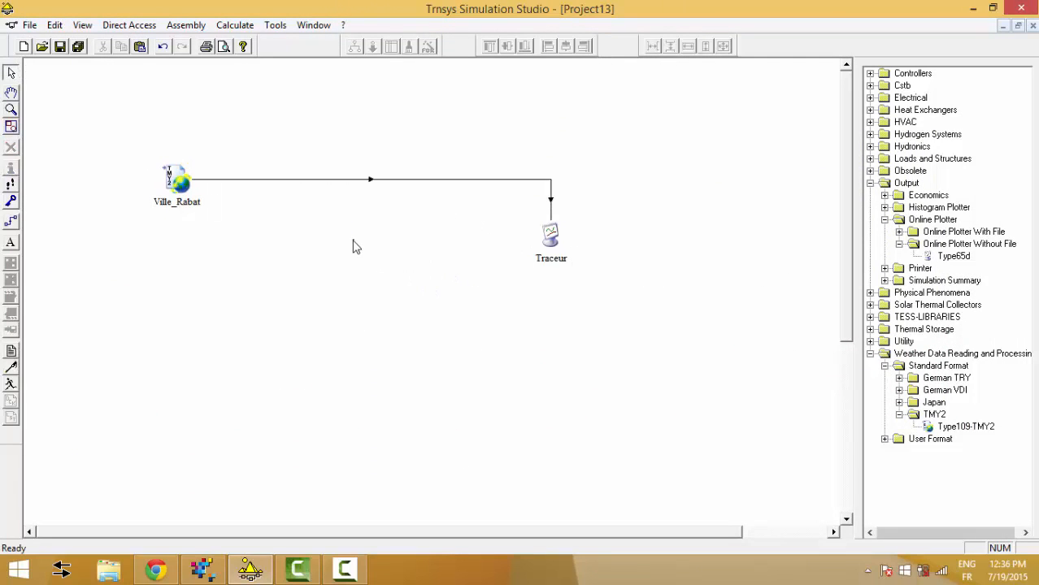
pyautogui.moveTo(174, 176); pyautogui.dragTo(148, 139)
pyautogui.click(551, 236)
pyautogui.moveTo(551, 236); pyautogui.dragTo(493, 236)
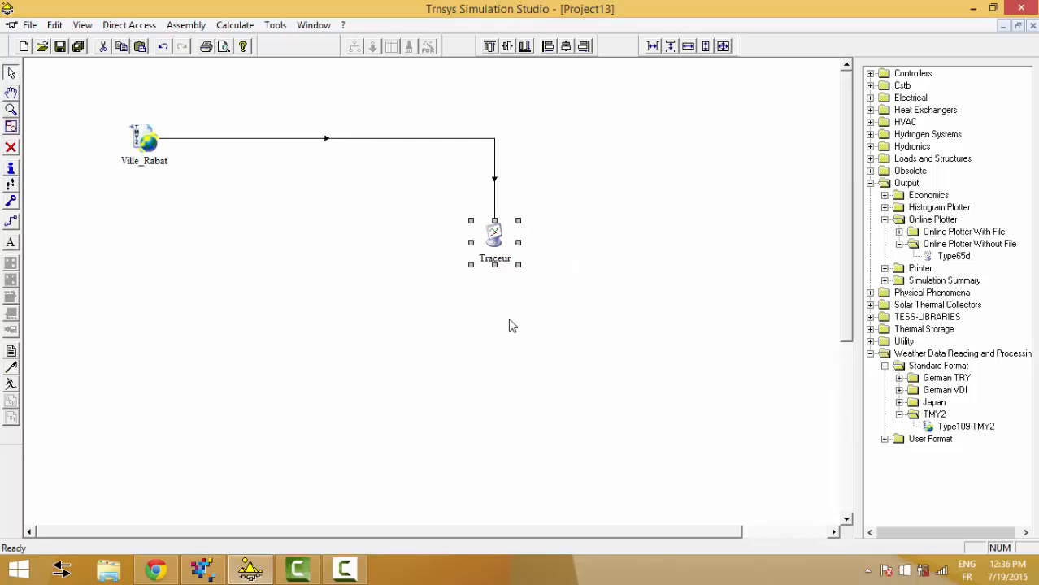
pyautogui.click(510, 325)
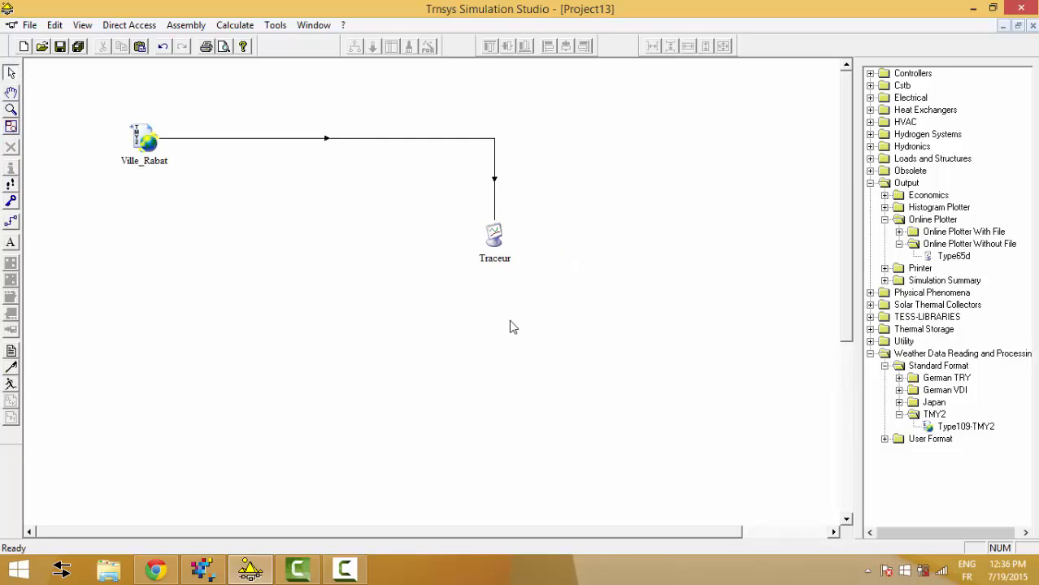
# Collapse the expanded Output and Weather Data folders in the component library and delete the link between Ville_Rabat and Traceur
pyautogui.click(899, 243)
pyautogui.click(884, 219)
pyautogui.click(870, 317)
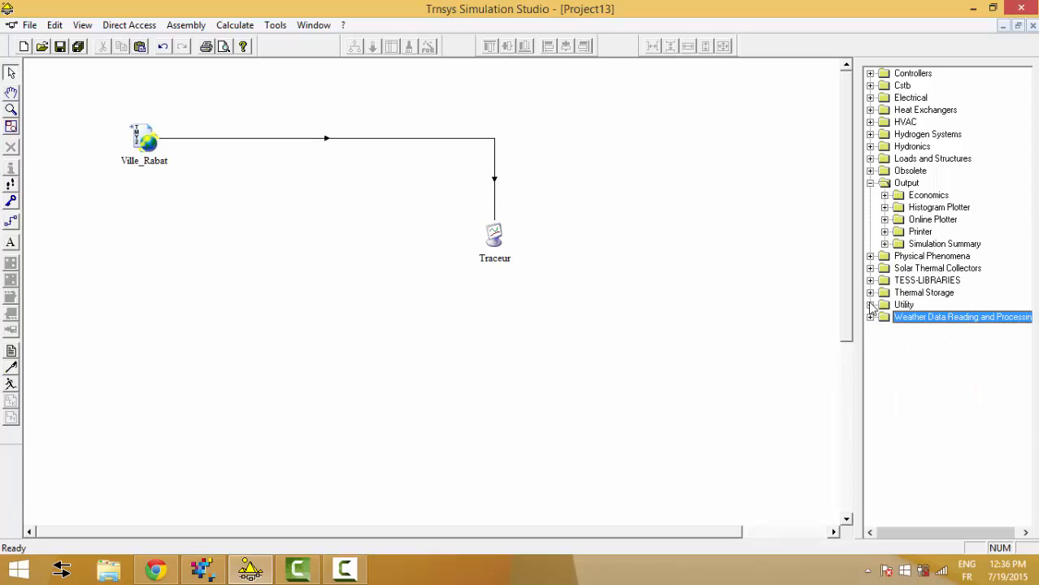
pyautogui.click(870, 183)
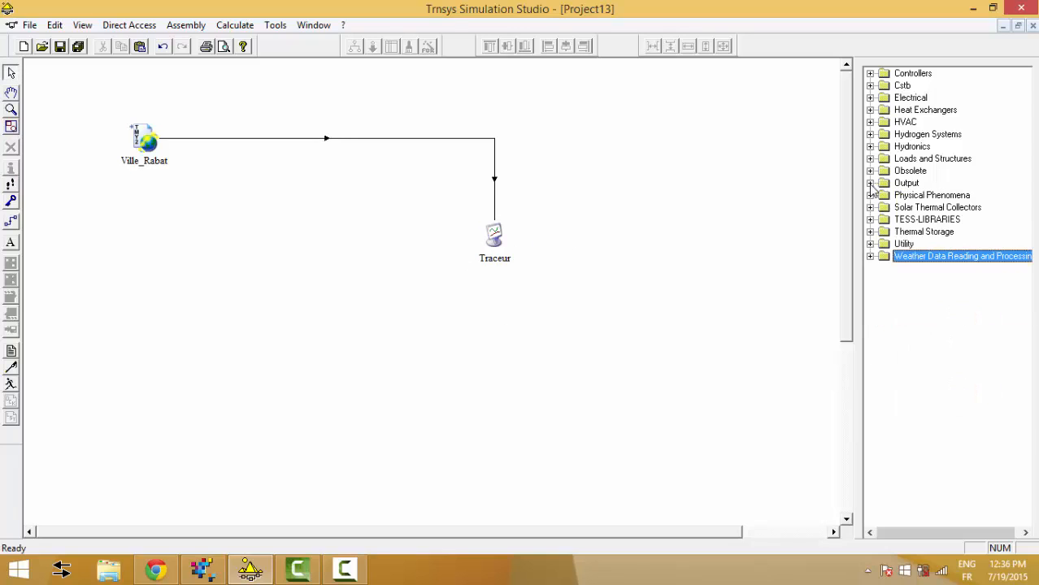
pyautogui.click(495, 162)
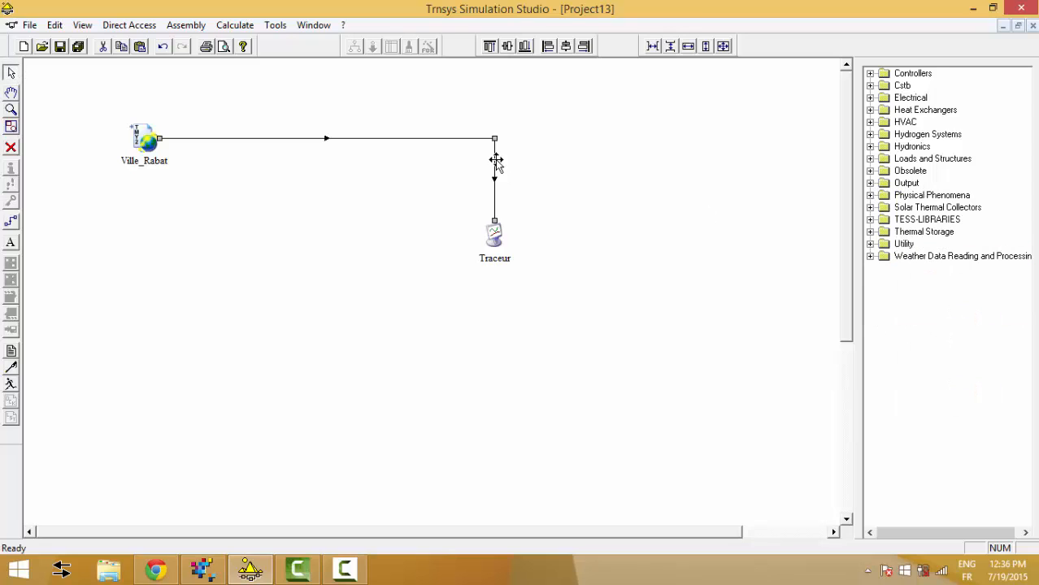
pyautogui.press('Delete')
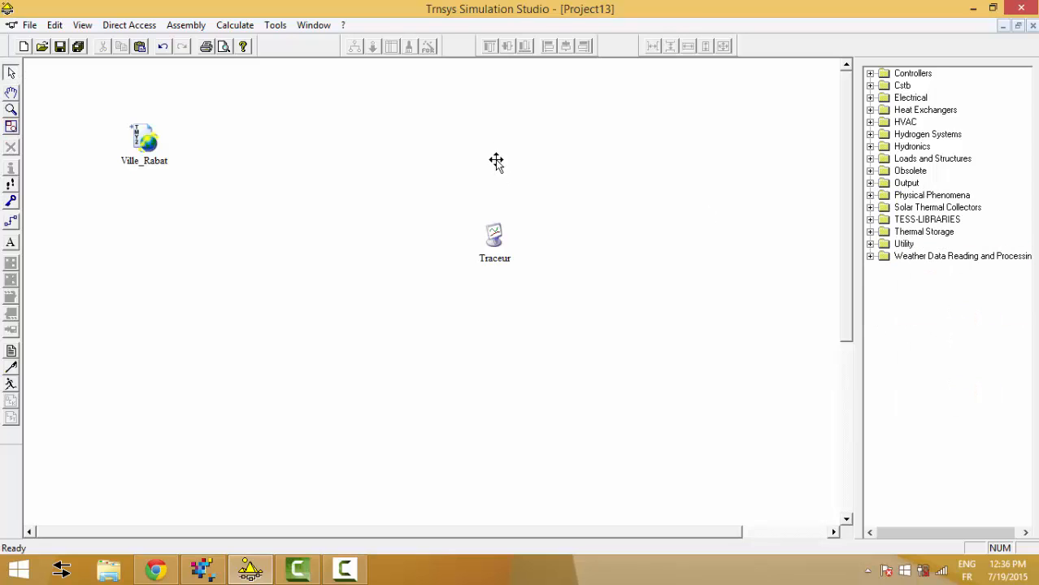
# Add a Type1b quadratic efficiency solar collector with 2nd-order incidence angle modifiers and position it between Ville_Rabat and Traceur
pyautogui.click(870, 208)
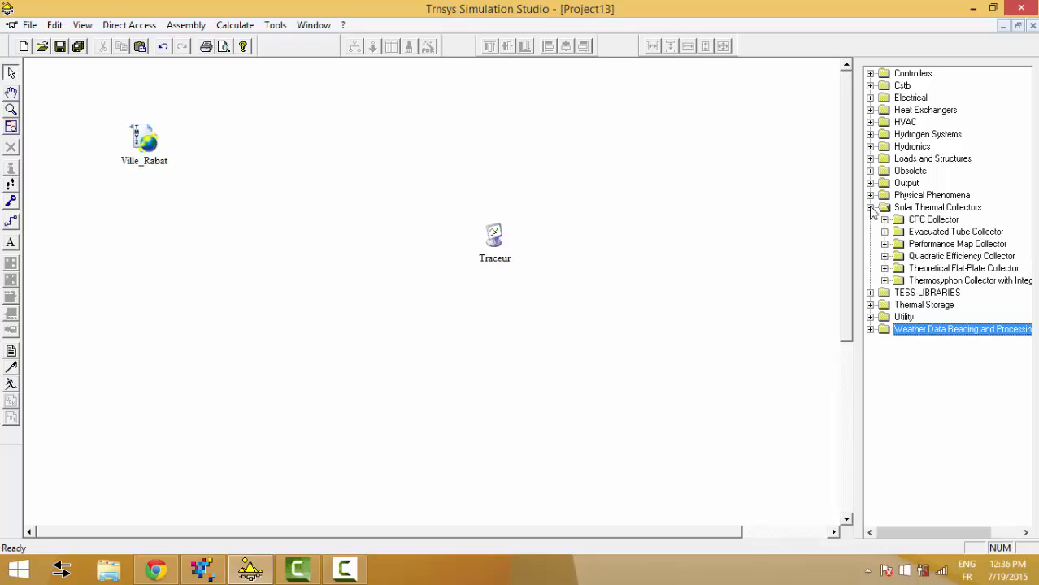
pyautogui.click(884, 256)
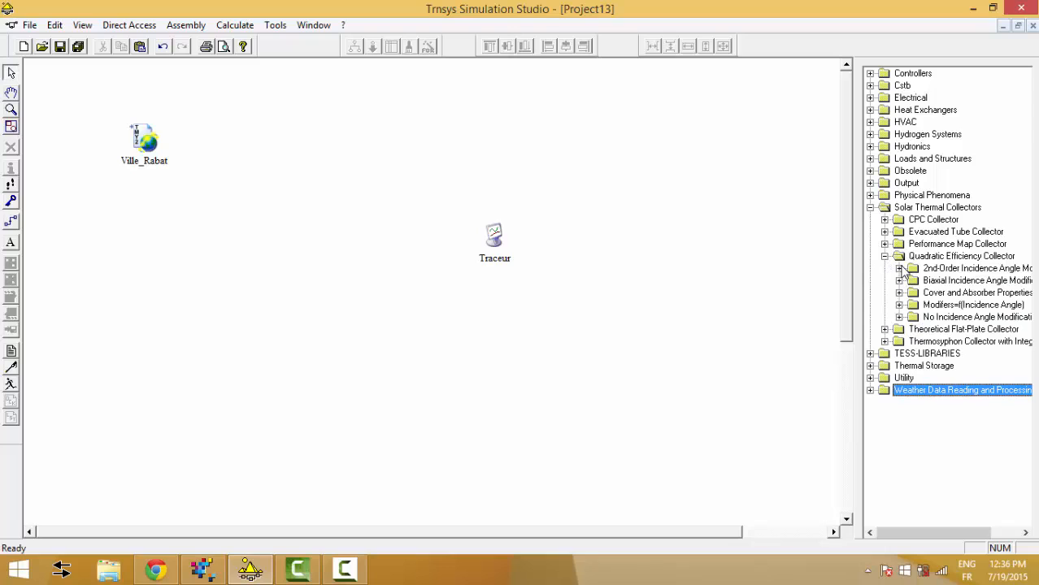
pyautogui.click(899, 268)
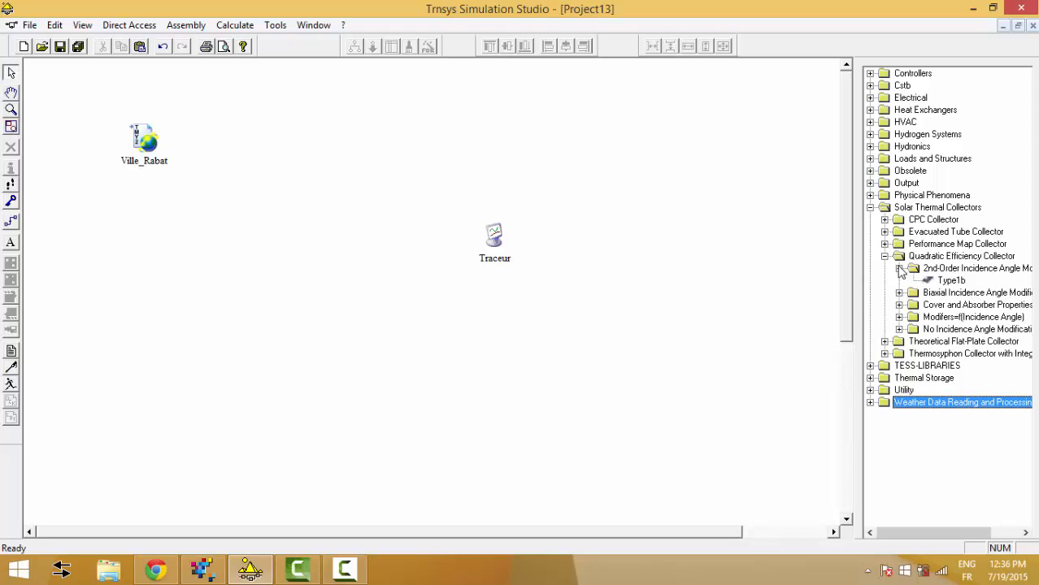
pyautogui.moveTo(949, 282); pyautogui.dragTo(301, 224)
pyautogui.click(323, 291)
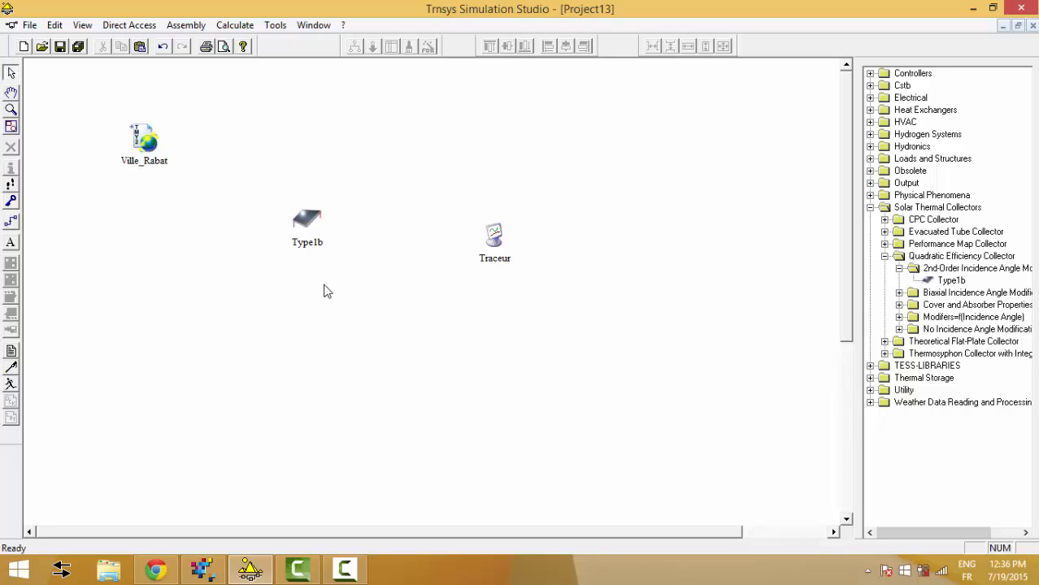
pyautogui.click(312, 245)
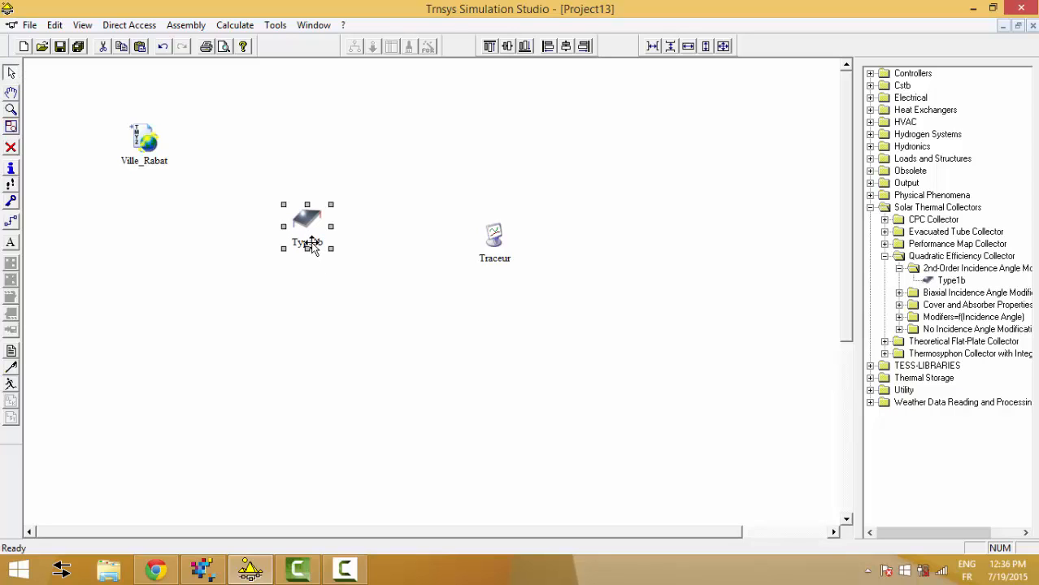
pyautogui.click(313, 276)
pyautogui.moveTo(304, 241); pyautogui.dragTo(324, 186)
pyautogui.click(331, 272)
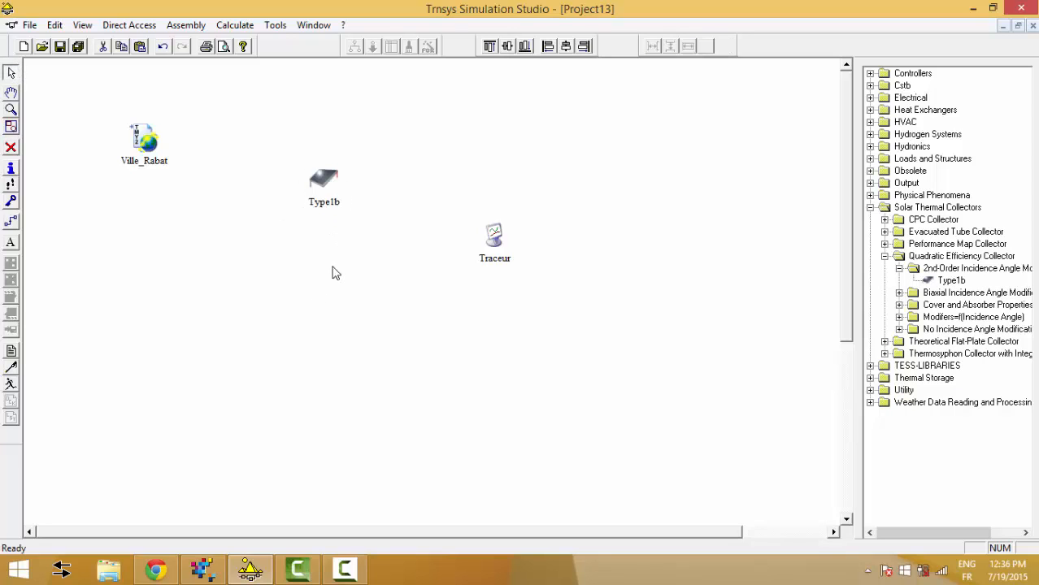
# Collapse the Solar Thermal Collectors folder and look through the Hydrogen Systems component categories
pyautogui.click(884, 256)
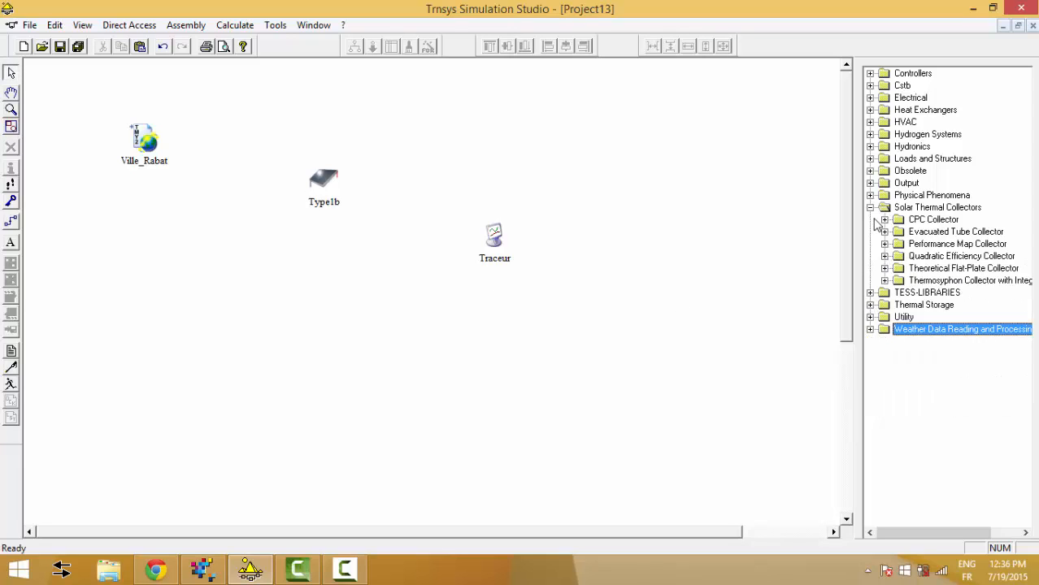
pyautogui.click(870, 208)
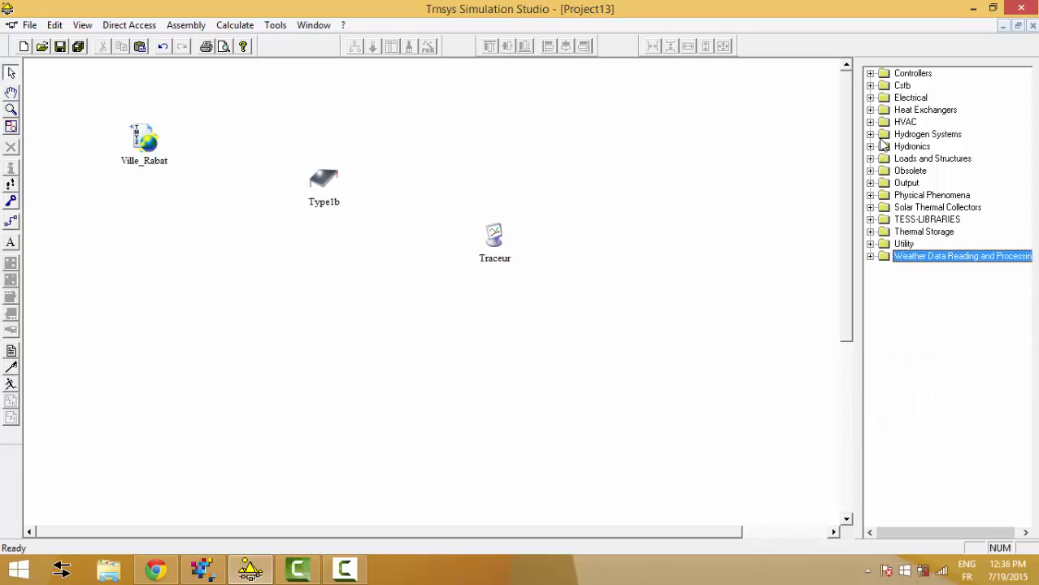
pyautogui.click(871, 135)
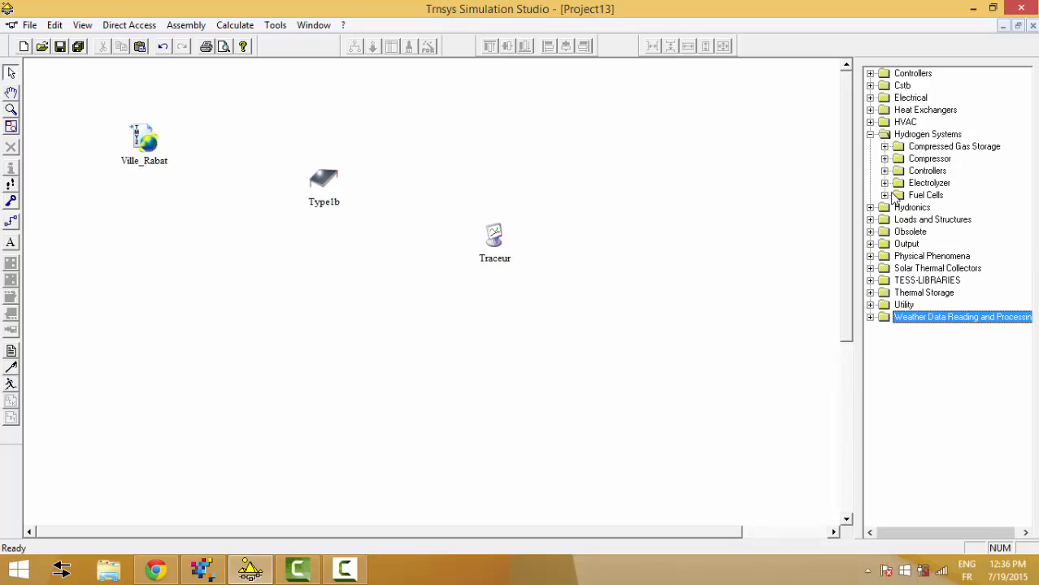
pyautogui.click(870, 135)
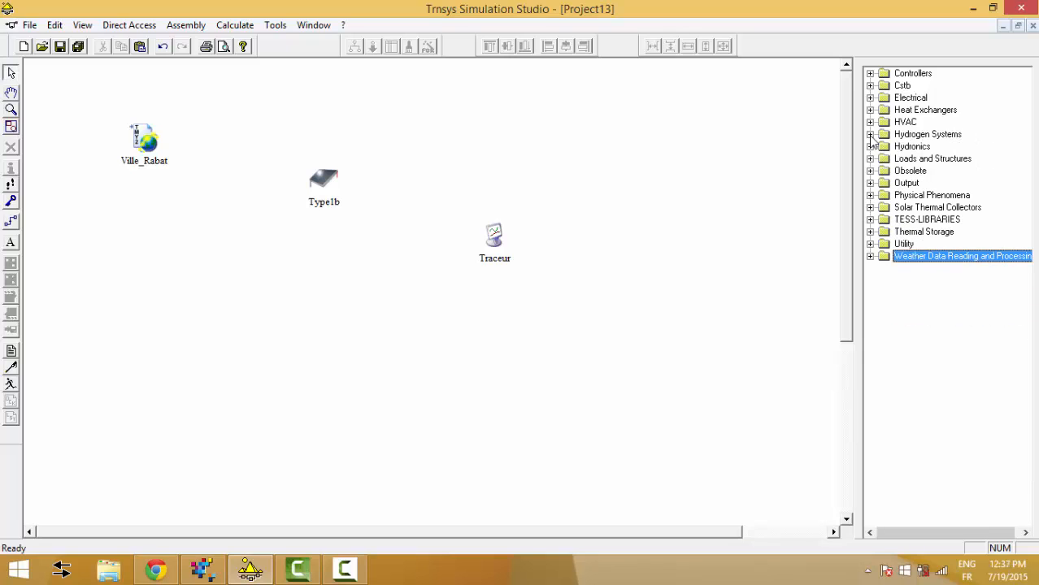
# Add a Type3b single-speed pump from the Hydronics library below and between Ville_Rabat and Type1b, and collapse the Hydronics folder
pyautogui.click(871, 147)
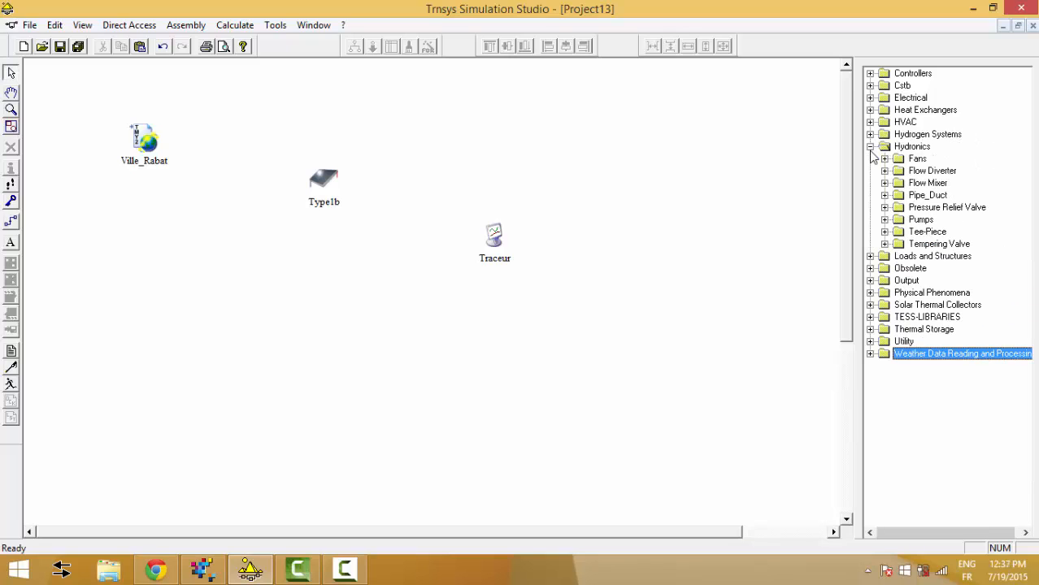
pyautogui.click(884, 219)
pyautogui.click(899, 232)
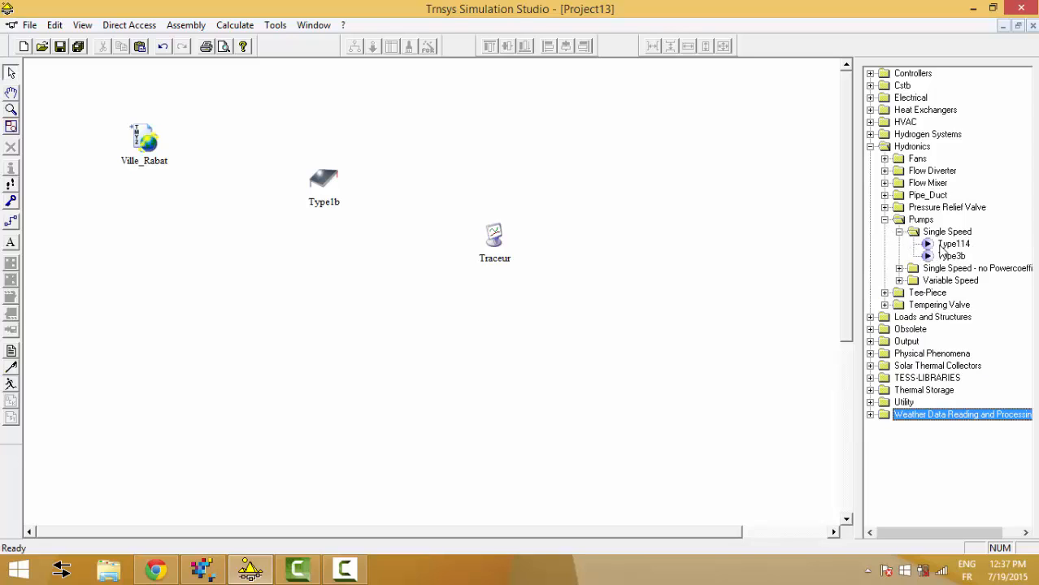
pyautogui.moveTo(942, 258); pyautogui.dragTo(251, 264)
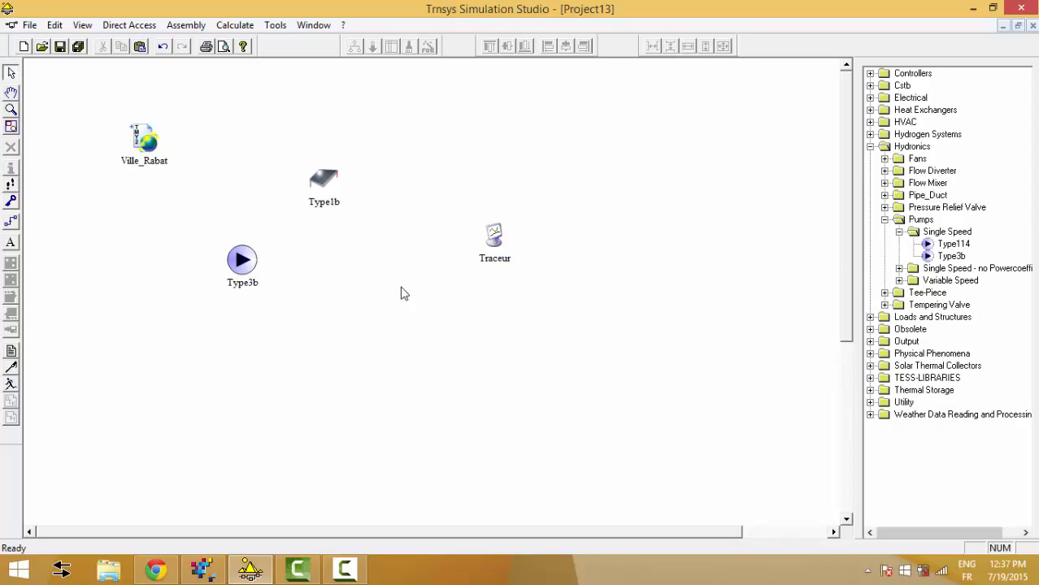
pyautogui.click(898, 232)
pyautogui.click(884, 219)
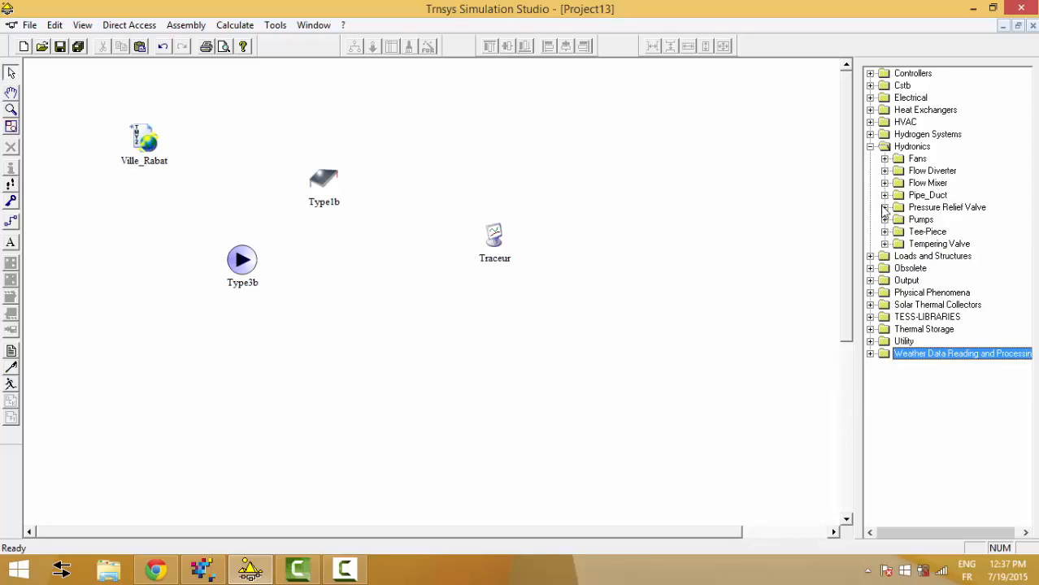
pyautogui.click(870, 147)
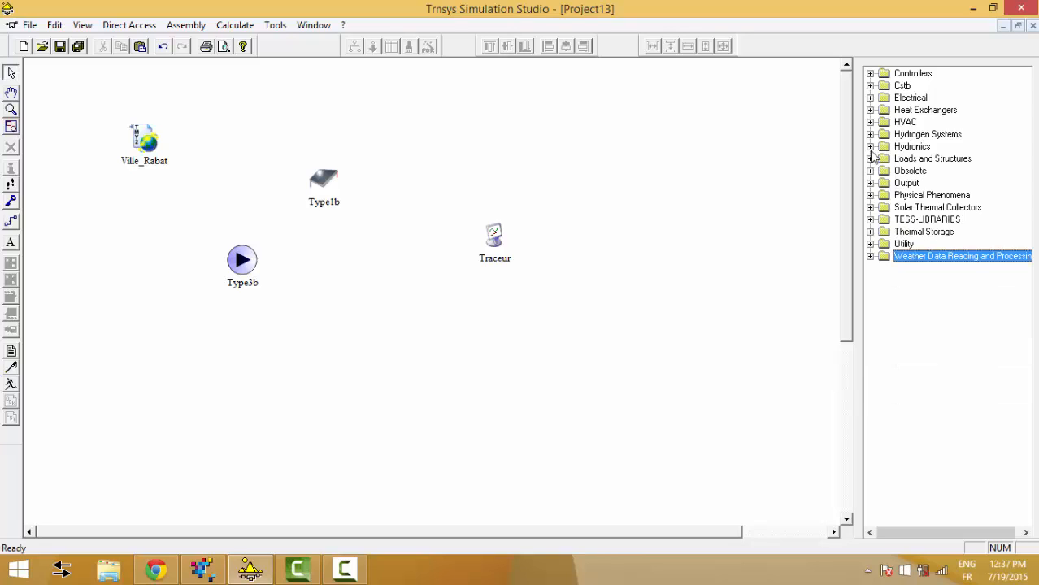
# Add a TYPE14h general forcing function below and to the left of the pump, and shift Type1b slightly right
pyautogui.click(870, 244)
pyautogui.click(885, 292)
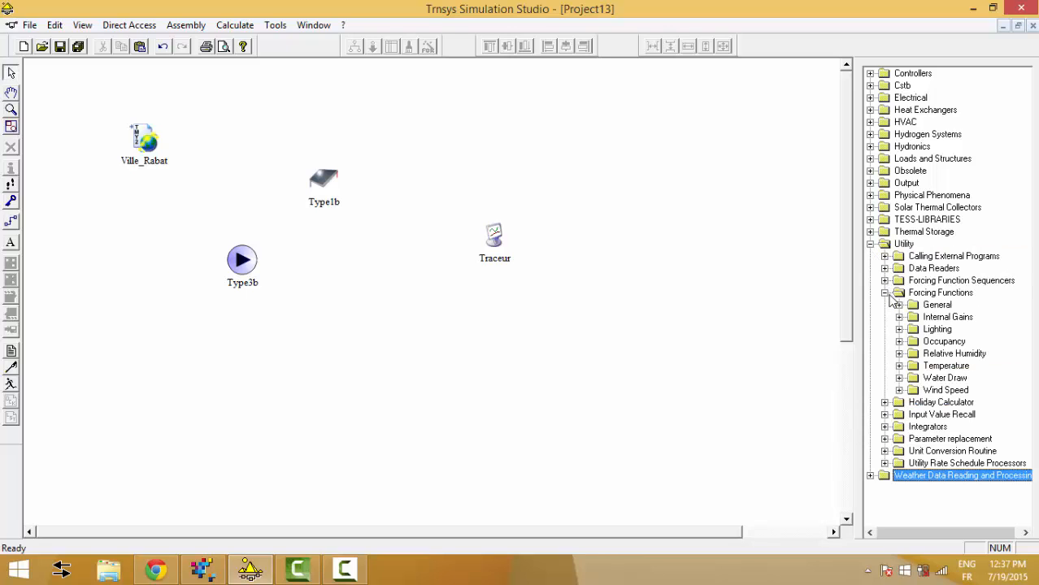
pyautogui.click(899, 306)
pyautogui.moveTo(929, 319); pyautogui.dragTo(154, 349)
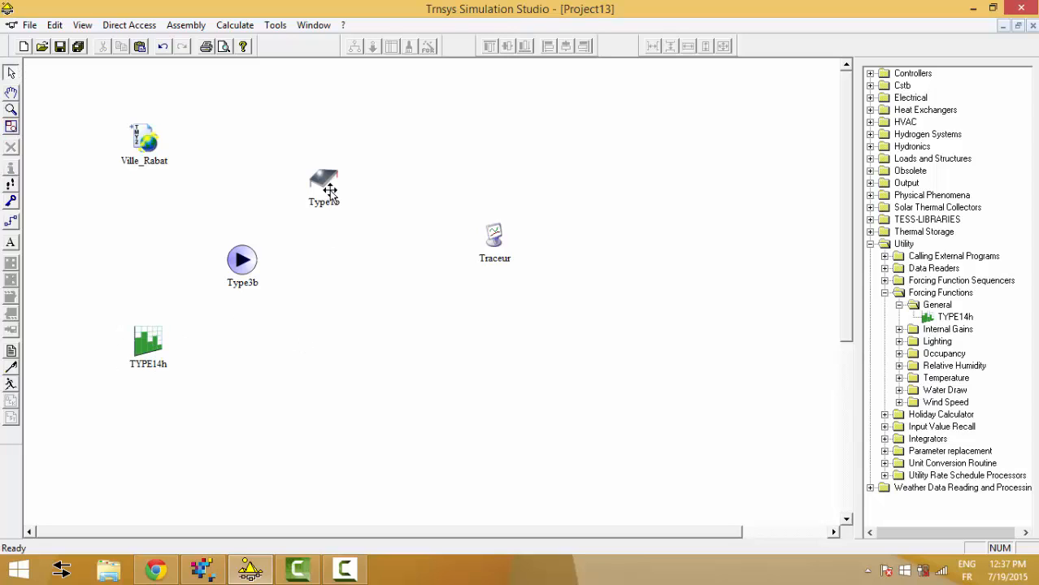
pyautogui.moveTo(328, 189); pyautogui.dragTo(344, 187)
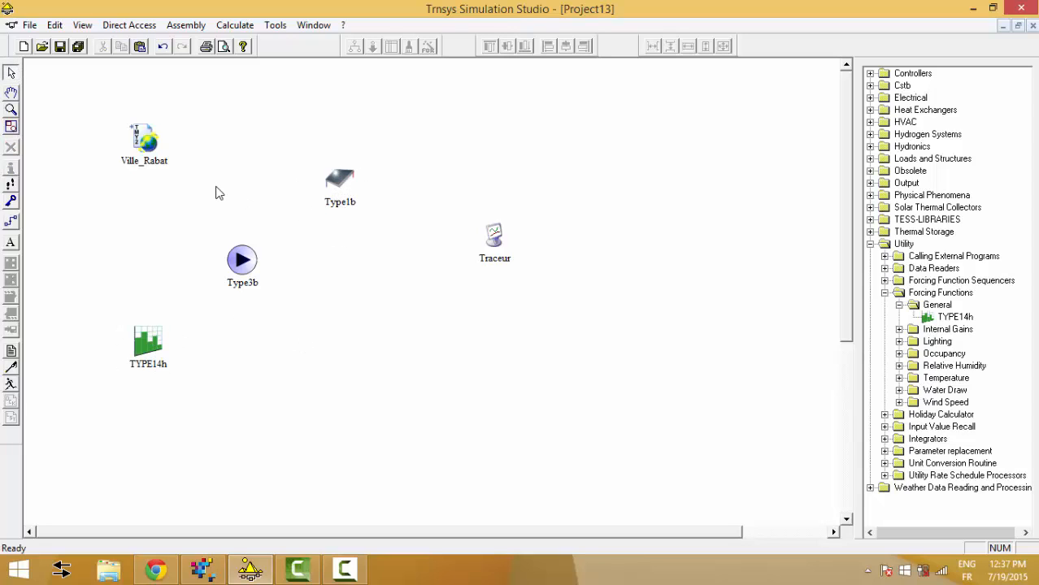
# Link Ville_Rabat and Type3b to Type1b, TYPE14h to Type3b, and Type1b to Traceur, and nudge Type1b slightly down
pyautogui.click(13, 223)
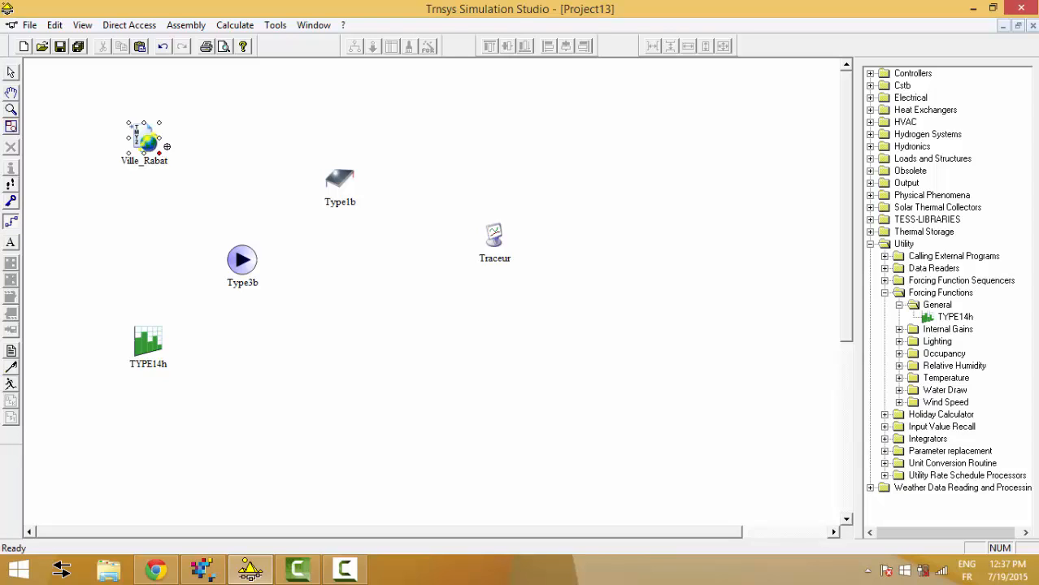
pyautogui.moveTo(158, 138); pyautogui.dragTo(341, 167)
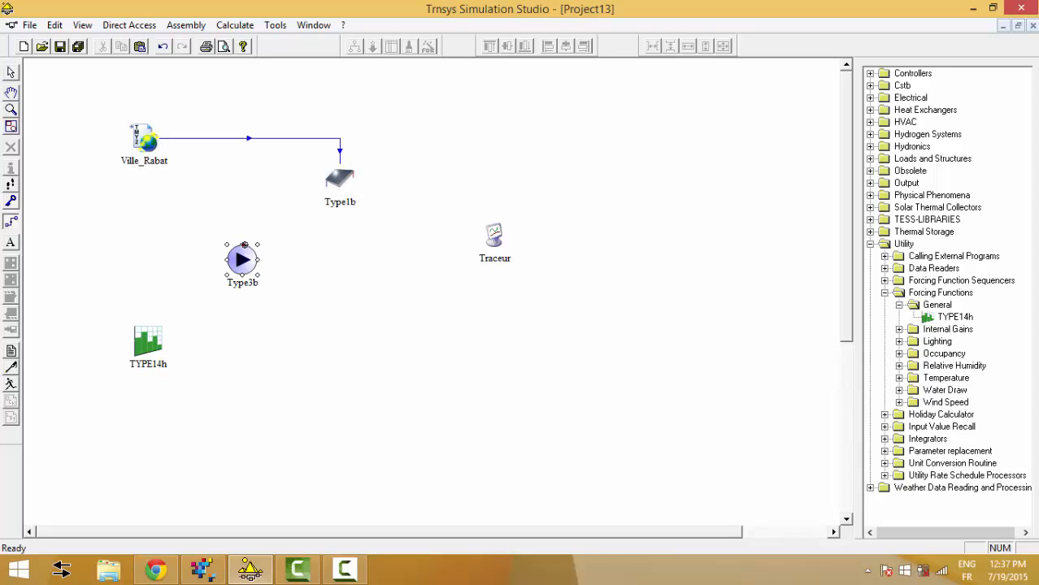
pyautogui.moveTo(244, 245); pyautogui.dragTo(320, 182)
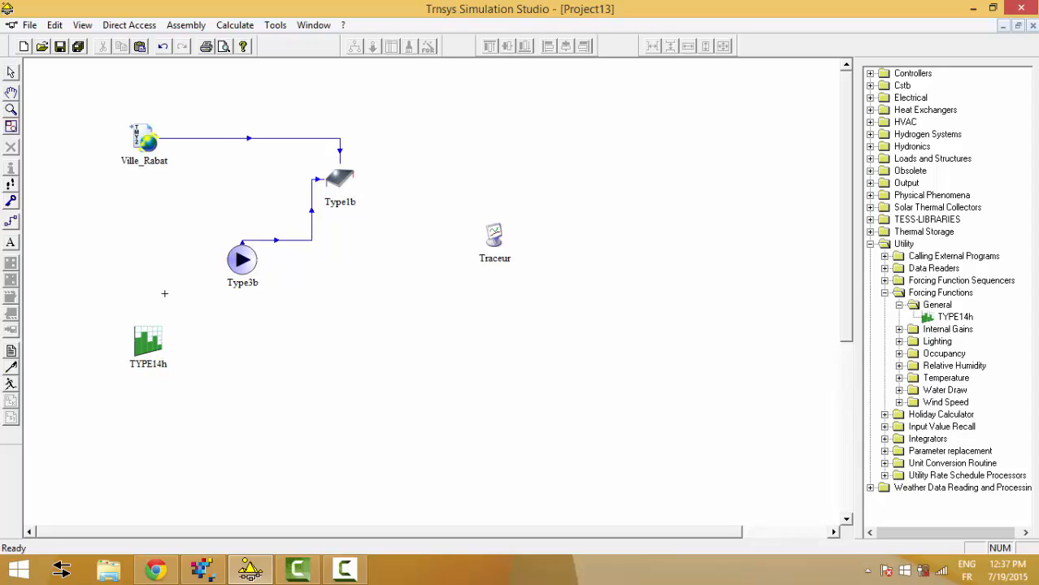
pyautogui.moveTo(148, 340); pyautogui.dragTo(242, 260)
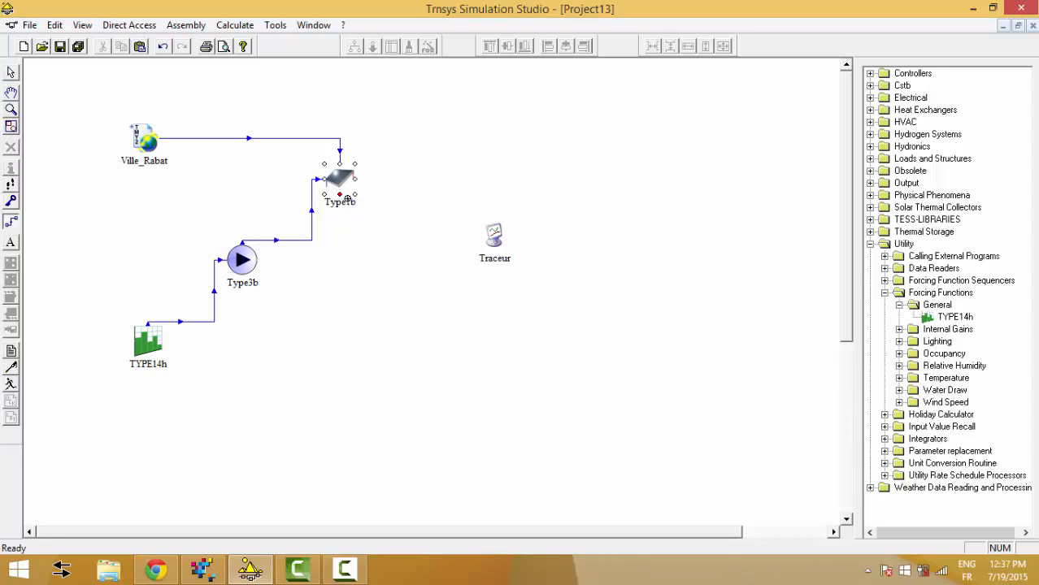
pyautogui.moveTo(352, 183); pyautogui.dragTo(490, 230)
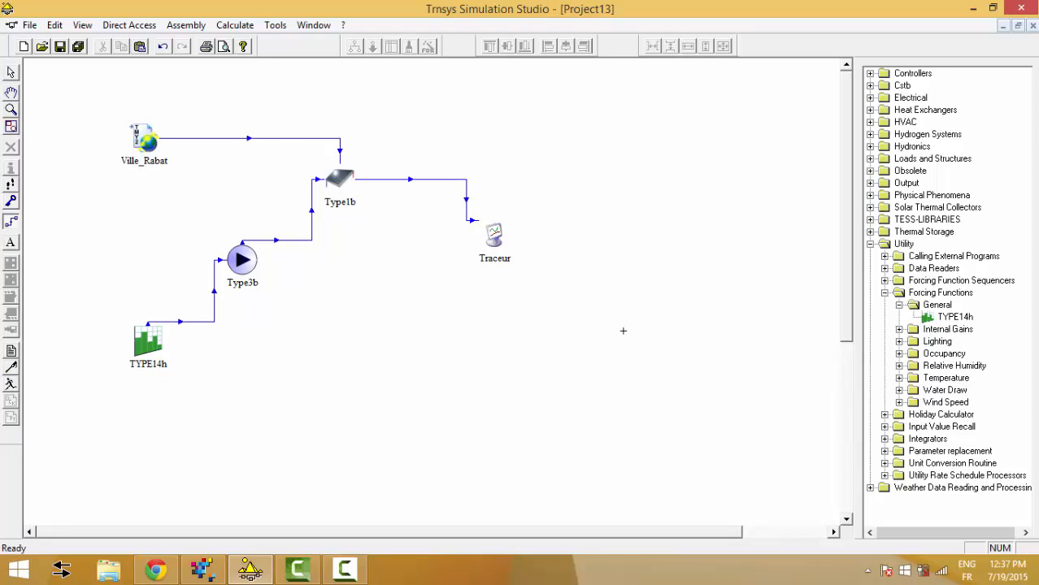
pyautogui.click(12, 74)
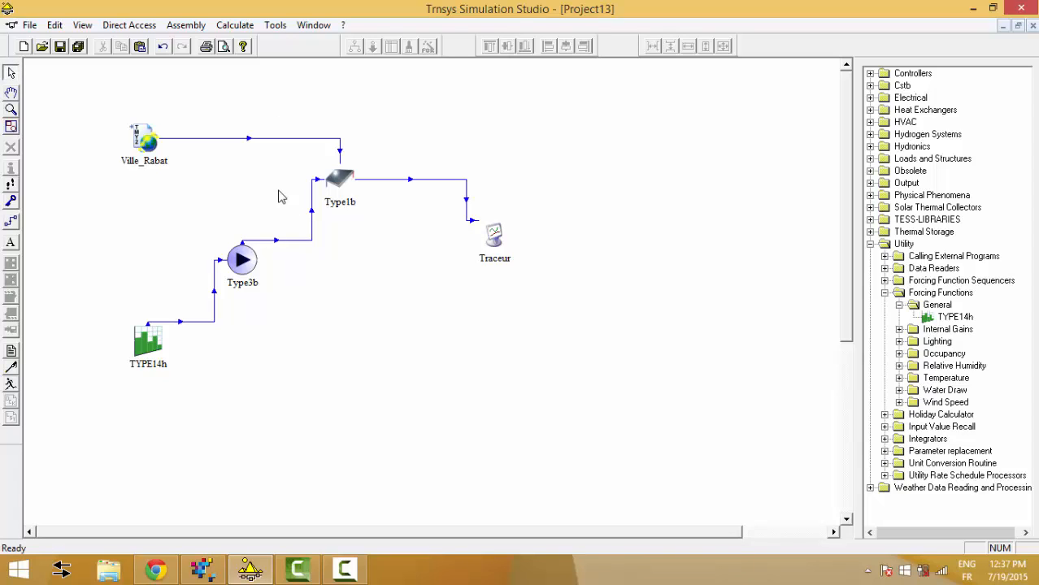
pyautogui.moveTo(334, 176); pyautogui.dragTo(335, 183)
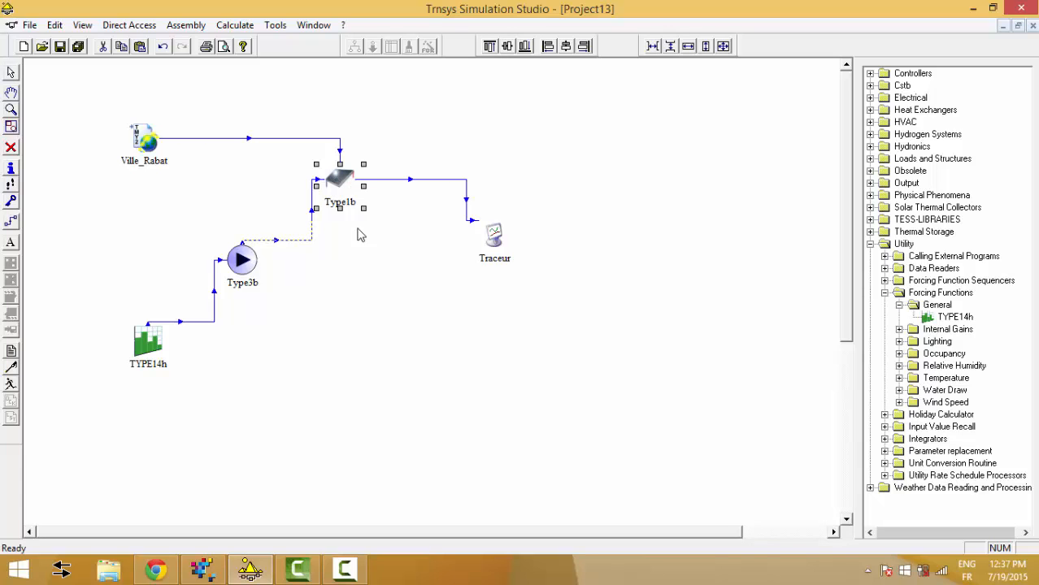
pyautogui.click(369, 254)
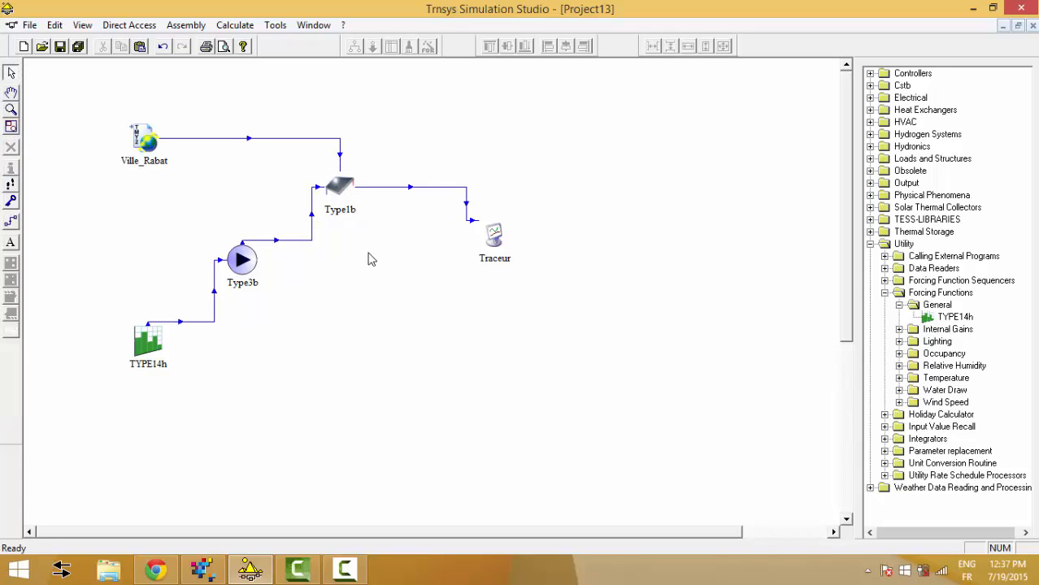
# Set the Type1b collector area to 3 m^2
pyautogui.doubleClick(346, 191)
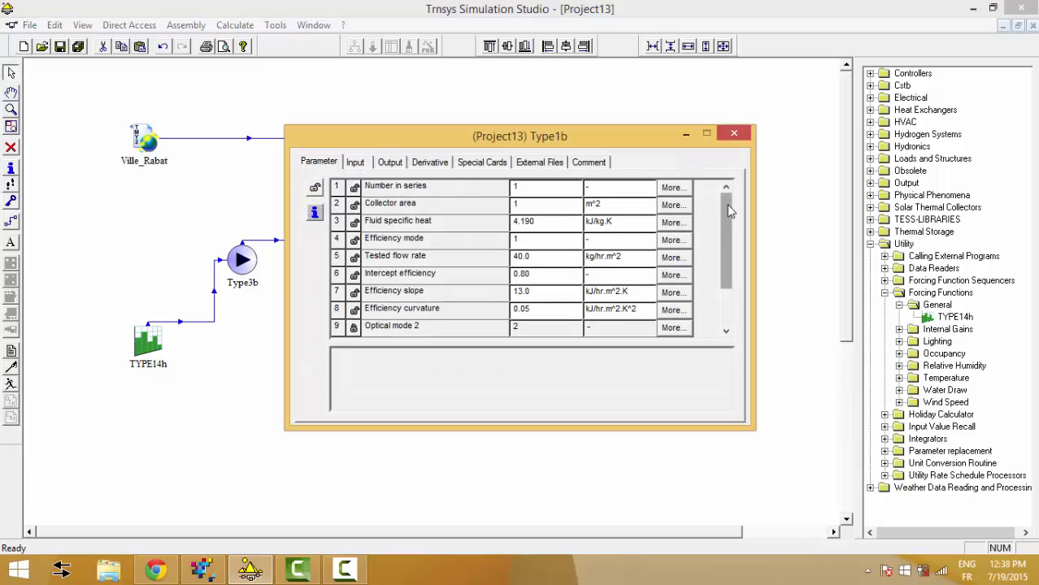
pyautogui.scroll(-1, 728, 211)
pyautogui.scroll(1, 727, 211)
pyautogui.click(528, 209)
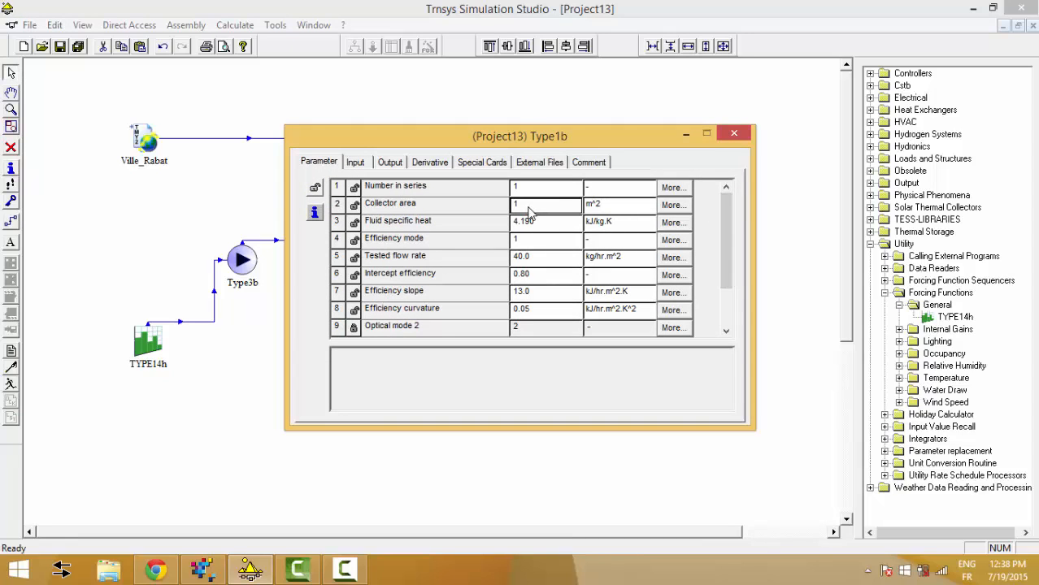
pyautogui.press('BackSpace')
pyautogui.write('3')
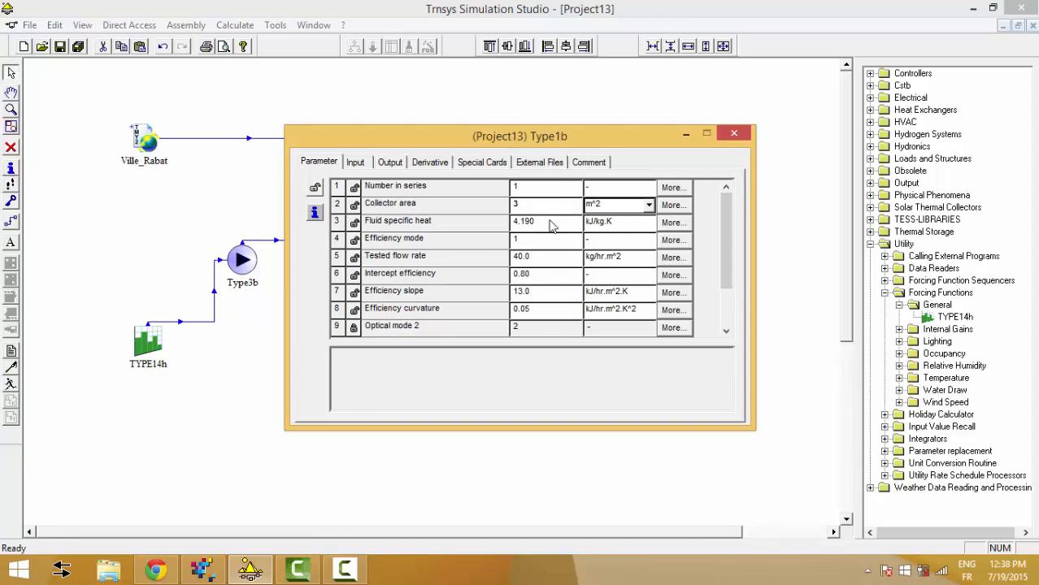
# Review Type1b's number in series, specific heat, tested flow rate, efficiency parameters and input variables, and close its properties
pyautogui.click(551, 226)
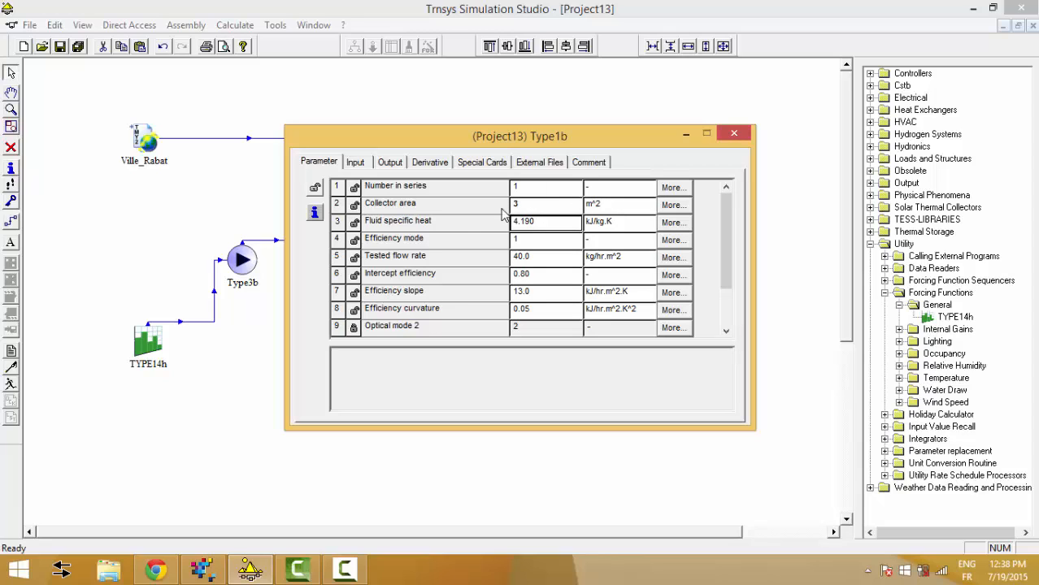
pyautogui.click(541, 192)
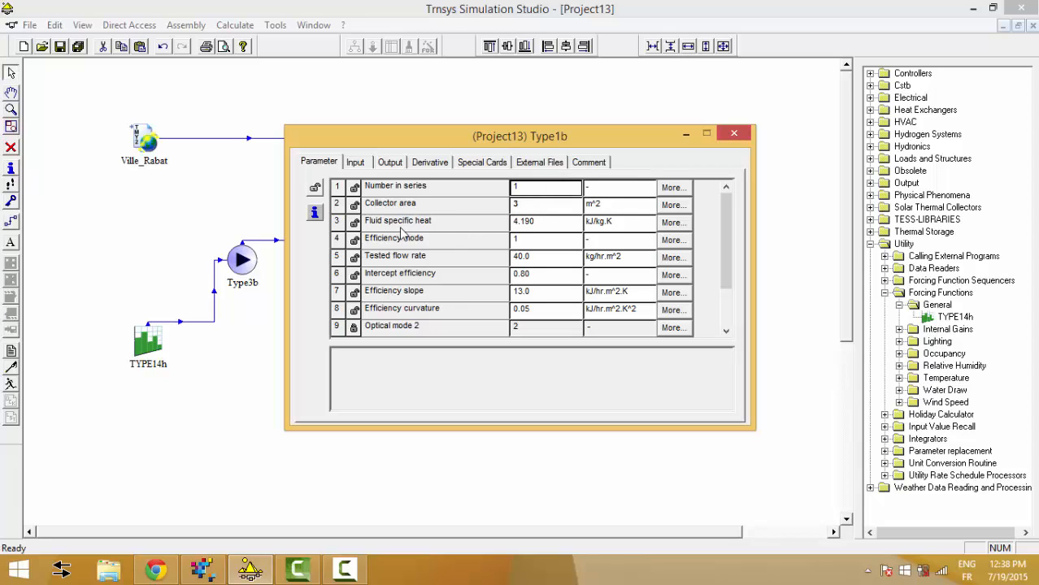
pyautogui.click(528, 231)
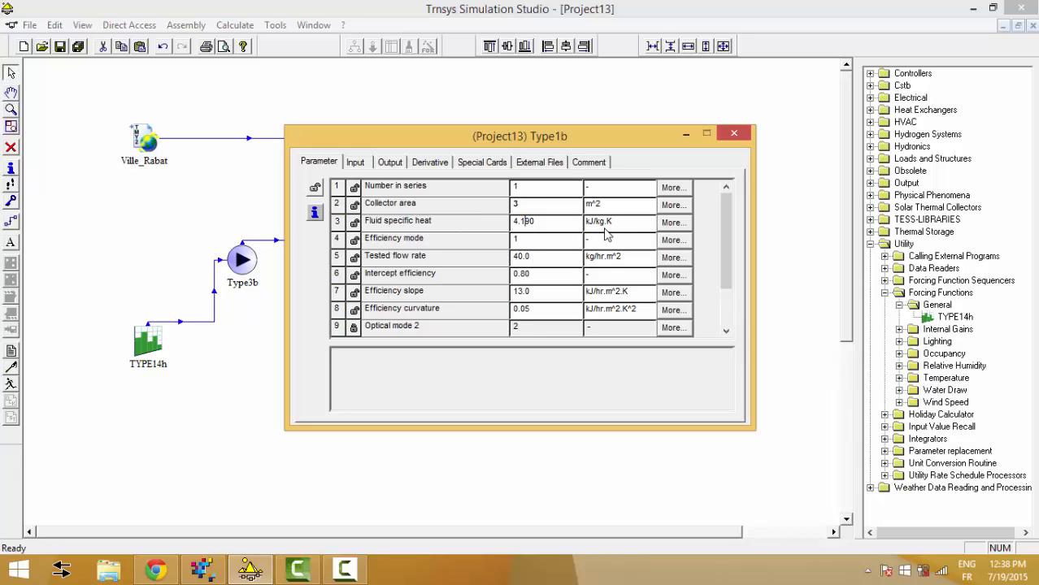
pyautogui.click(550, 259)
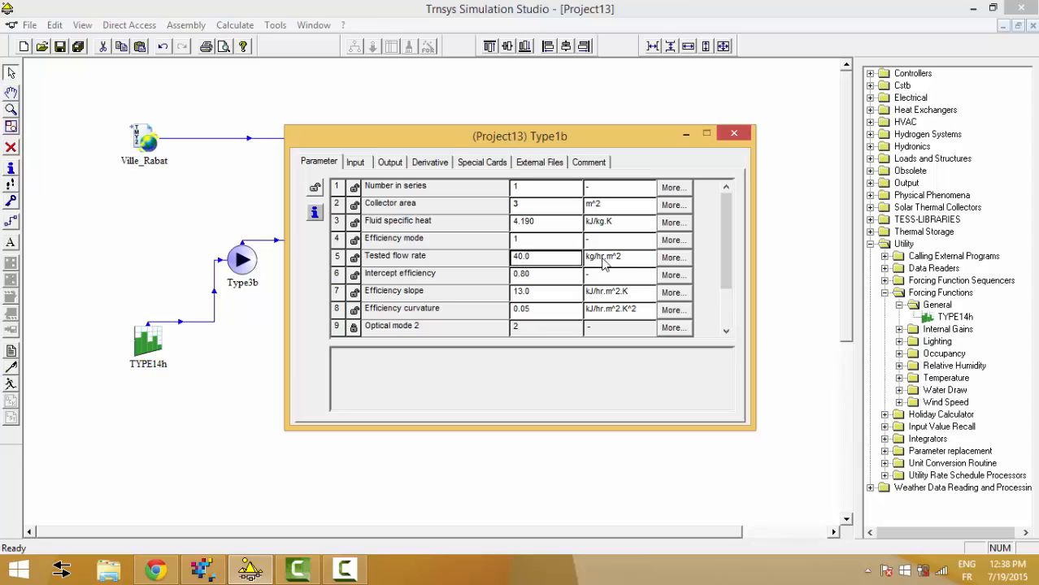
pyautogui.click(557, 278)
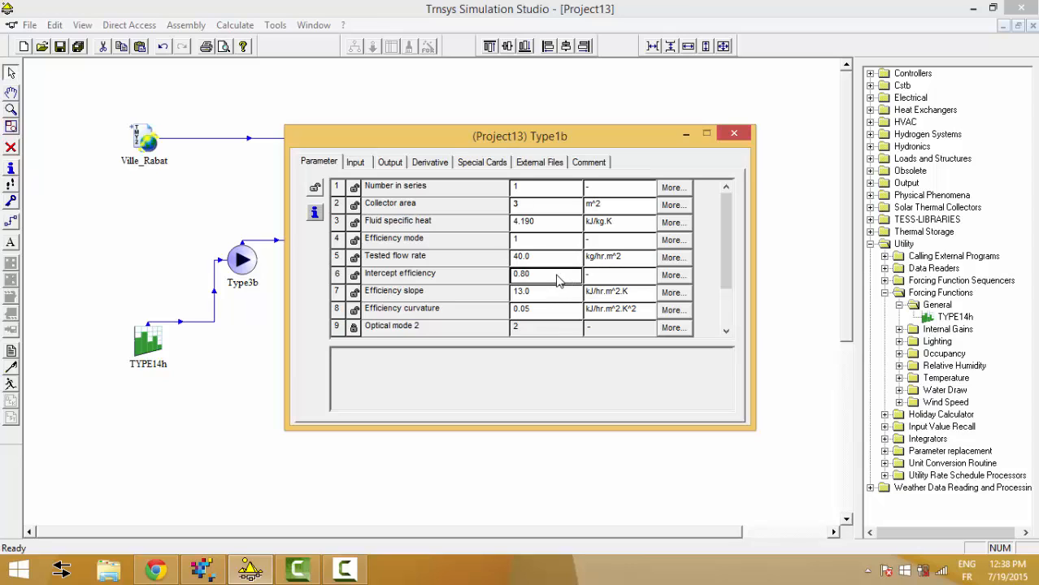
pyautogui.moveTo(732, 248)
pyautogui.mouseDown()
pyautogui.moveTo(733, 294)
pyautogui.moveTo(728, 238)
pyautogui.mouseUp()
pyautogui.click(301, 572)
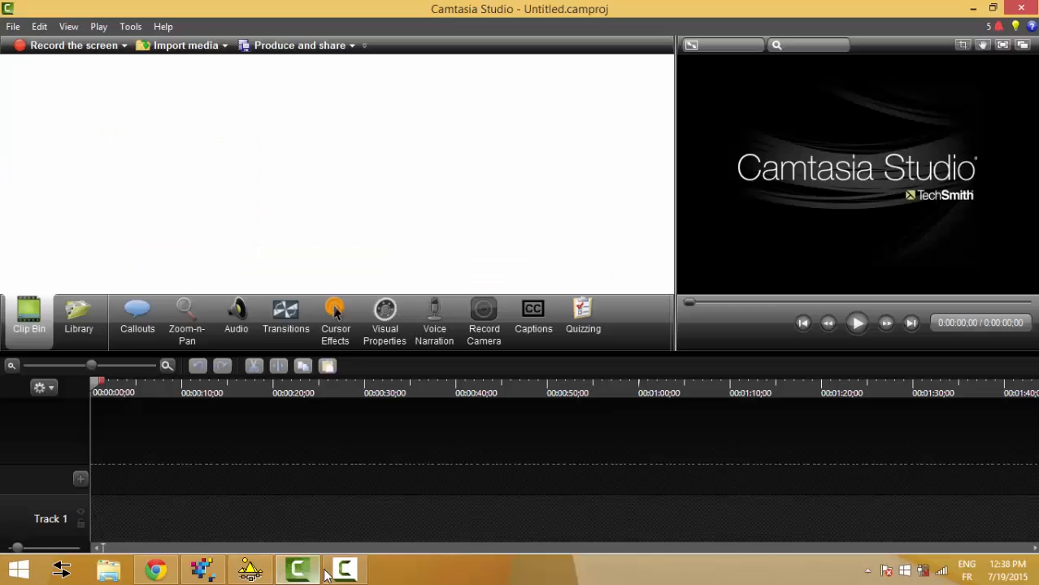
pyautogui.click(301, 572)
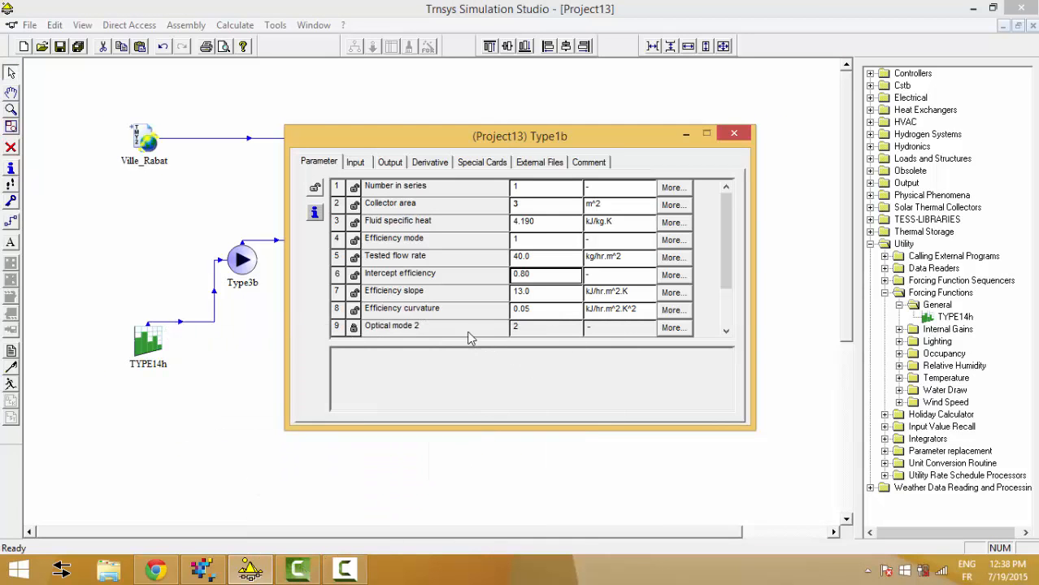
pyautogui.click(353, 163)
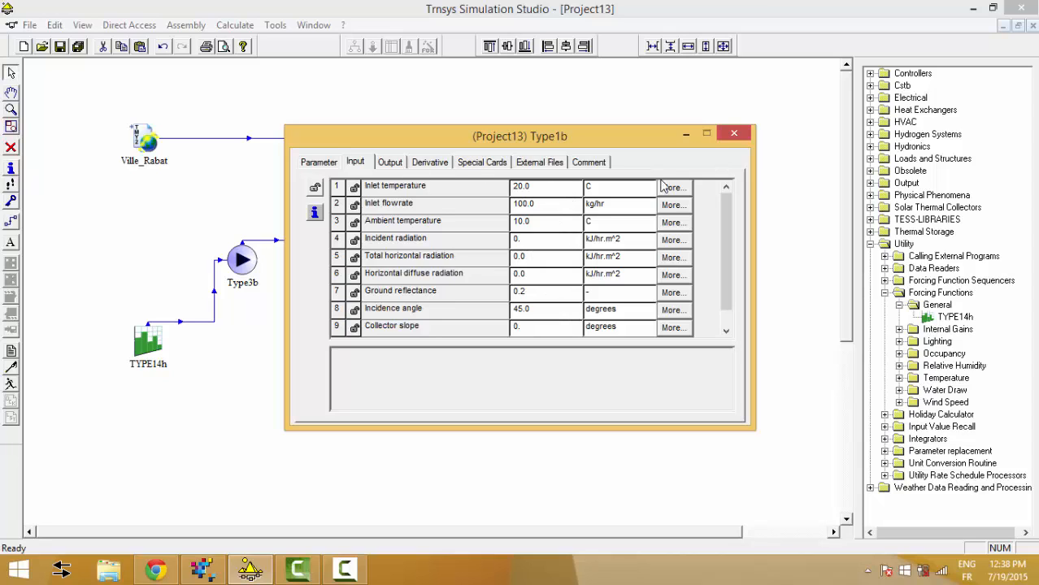
pyautogui.click(733, 134)
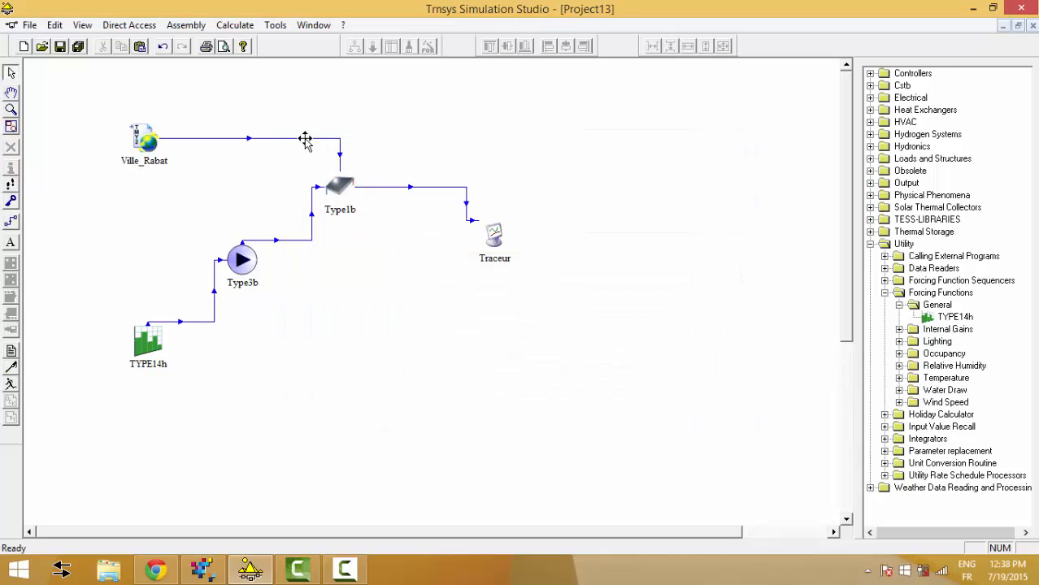
# Open the variable connections of the link from Ville_Rabat to Type1b in a maximized window
pyautogui.click(138, 135)
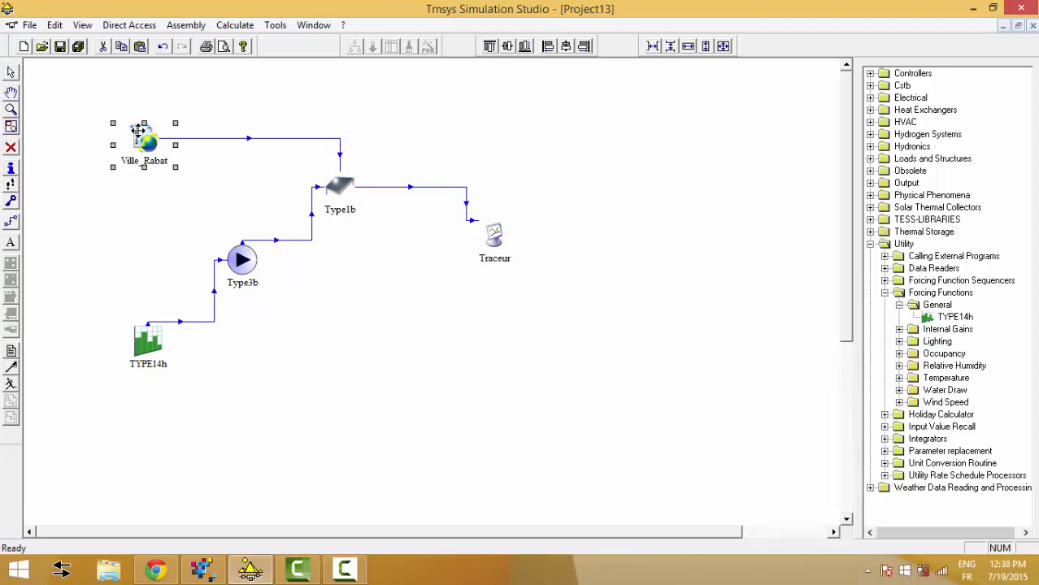
pyautogui.doubleClick(297, 139)
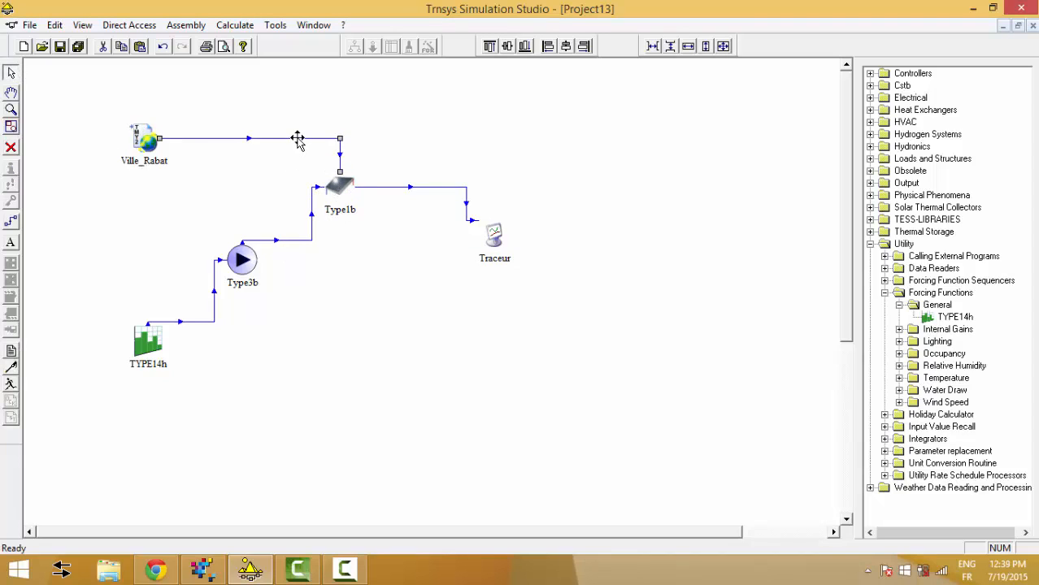
pyautogui.click(728, 143)
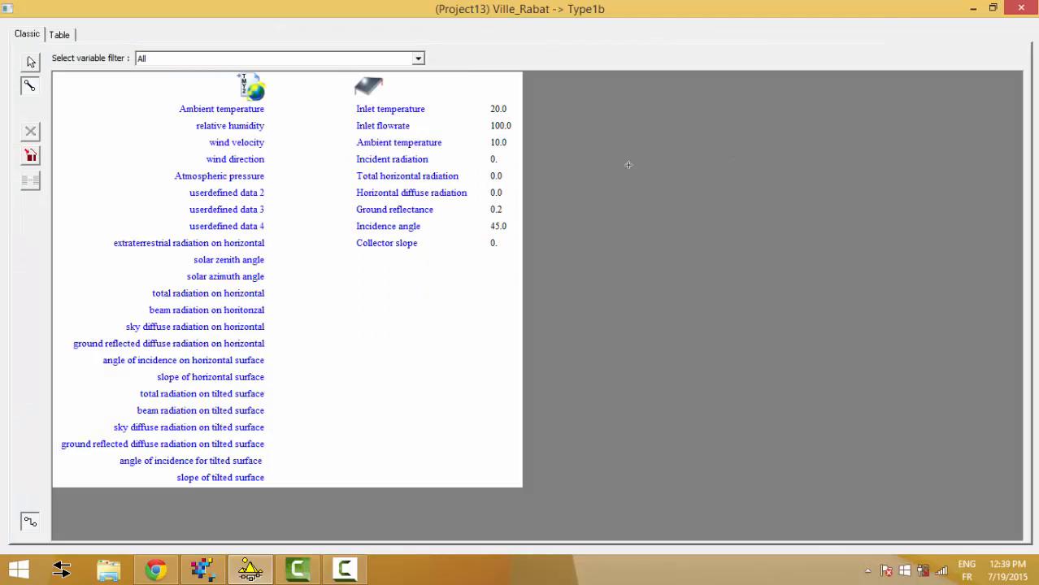
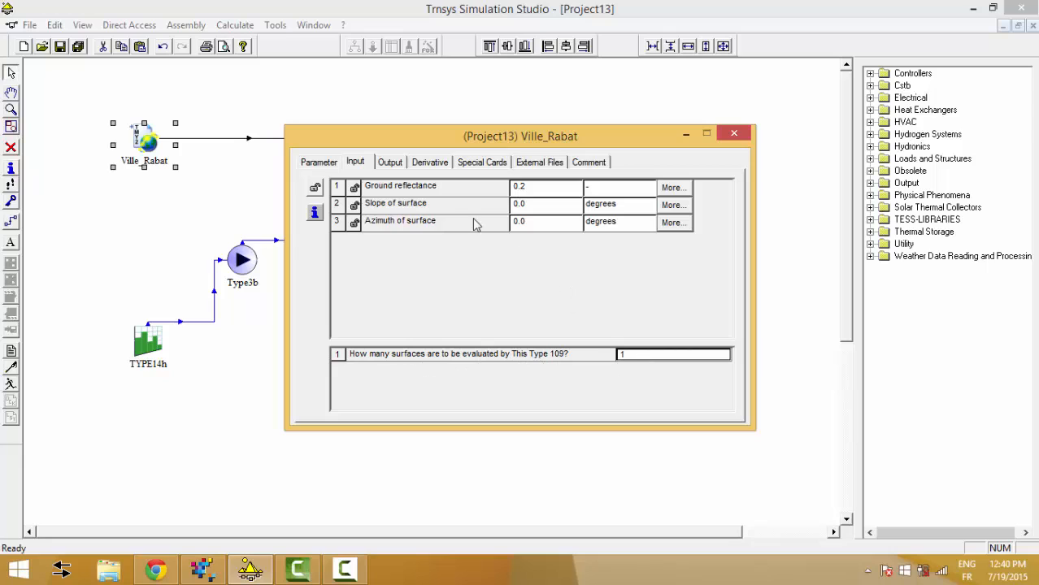
# Set Ville_Rabat's slope of surface to 35 degrees and close its properties
pyautogui.click(529, 208)
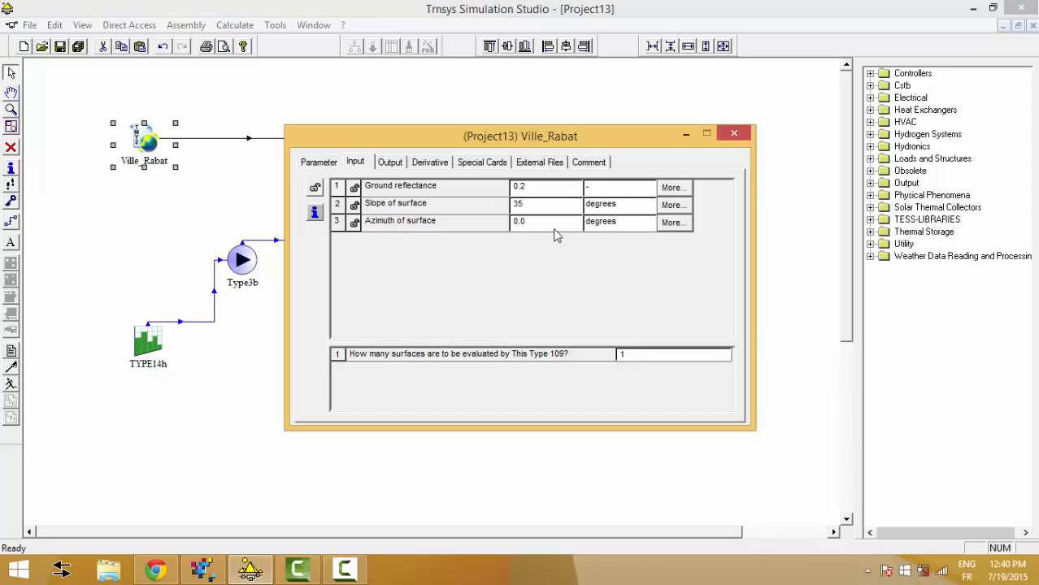
pyautogui.click(546, 230)
pyautogui.click(736, 134)
# Reopen the Ville_Rabat to Type1b link at full size to check which weather outputs feed the collector inputs
pyautogui.click(322, 140)
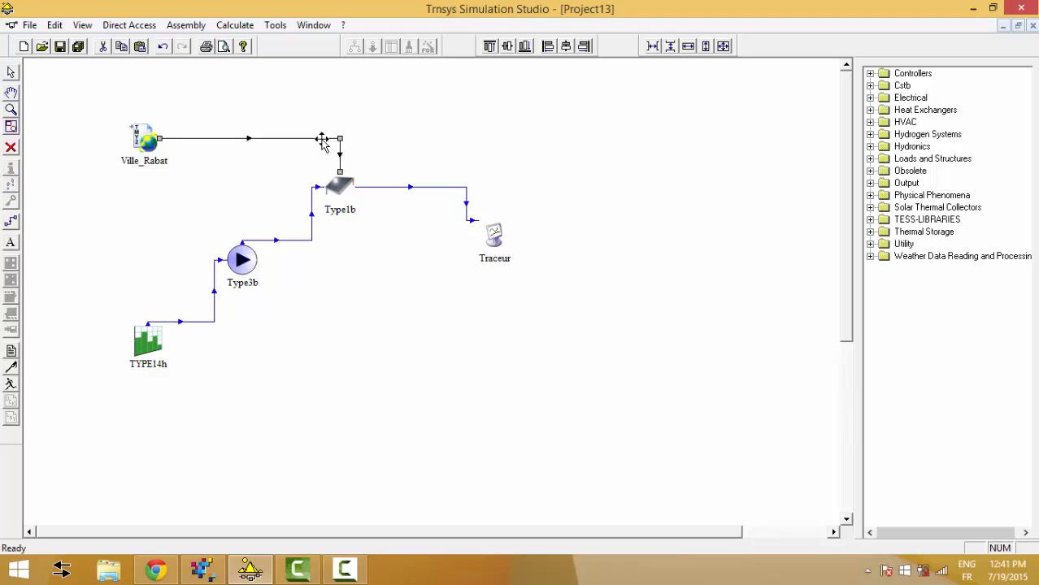
pyautogui.doubleClick(323, 140)
pyautogui.click(728, 143)
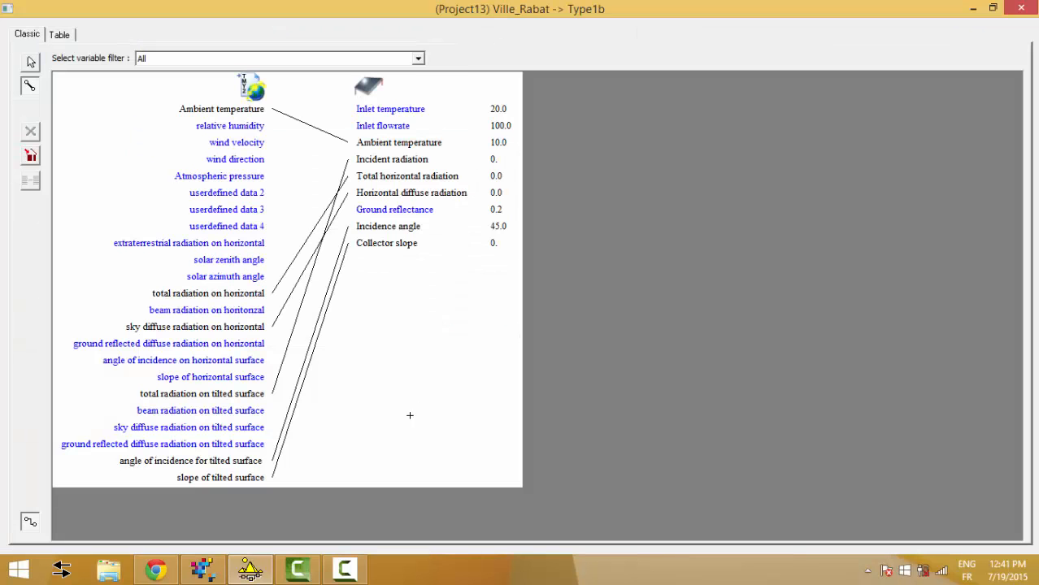
# Close the link window and set the number of surfaces evaluated by Ville_Rabat to 2 in its input settings
pyautogui.click(1019, 9)
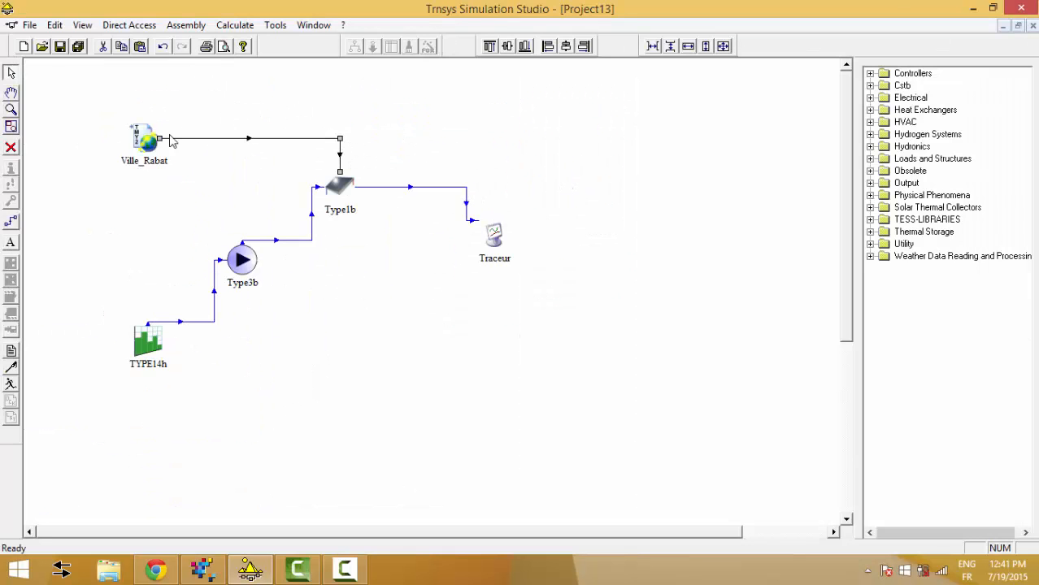
pyautogui.doubleClick(146, 139)
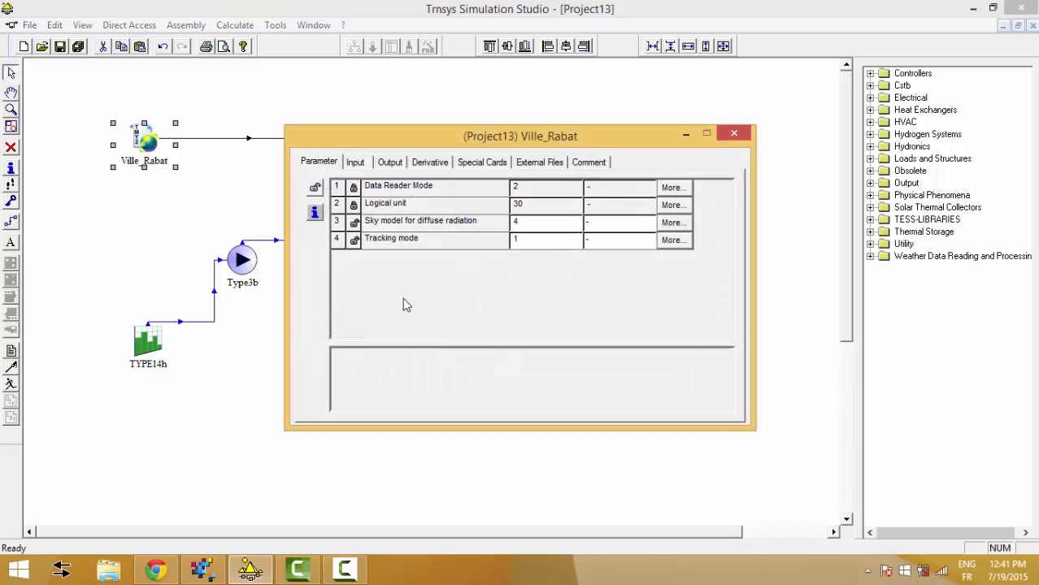
pyautogui.click(355, 162)
pyautogui.click(638, 355)
pyautogui.write('2')
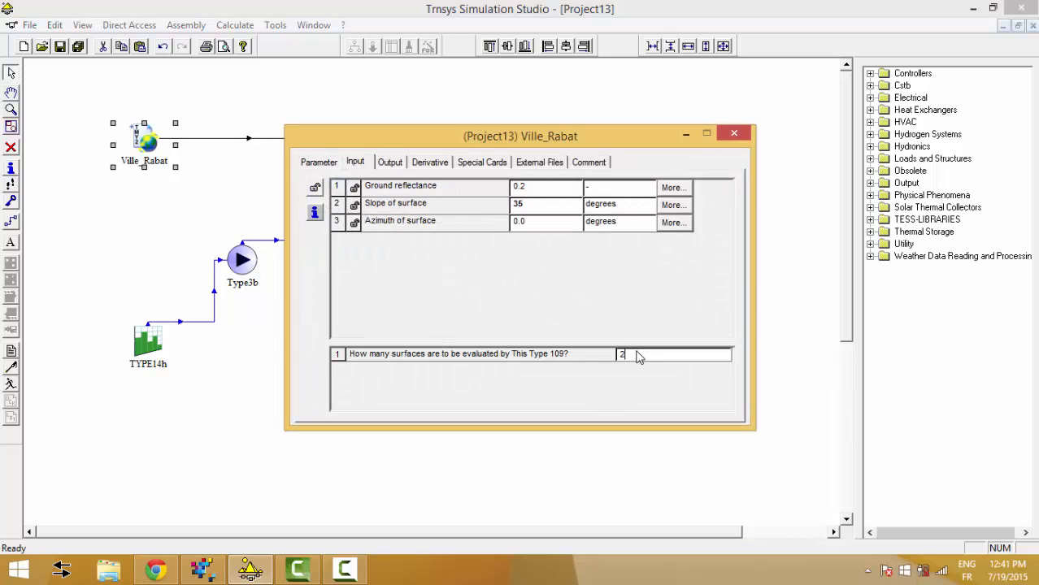
pyautogui.press('Return')
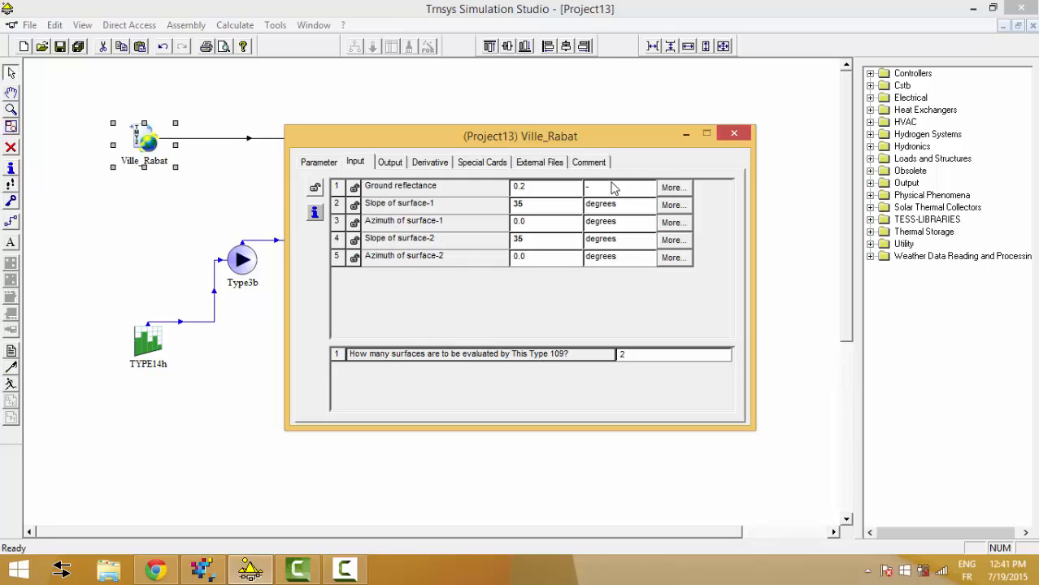
# Set Ville_Rabat's slope of surface-2 to 0 degrees and check the slope and azimuth of surface-1
pyautogui.click(537, 241)
pyautogui.write('0')
pyautogui.press('Tab')
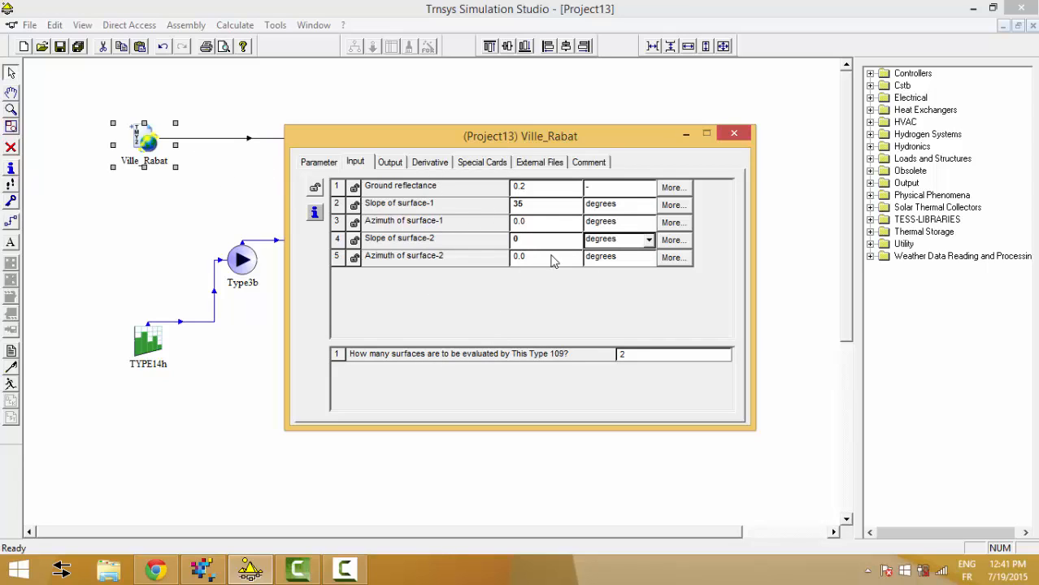
pyautogui.click(537, 208)
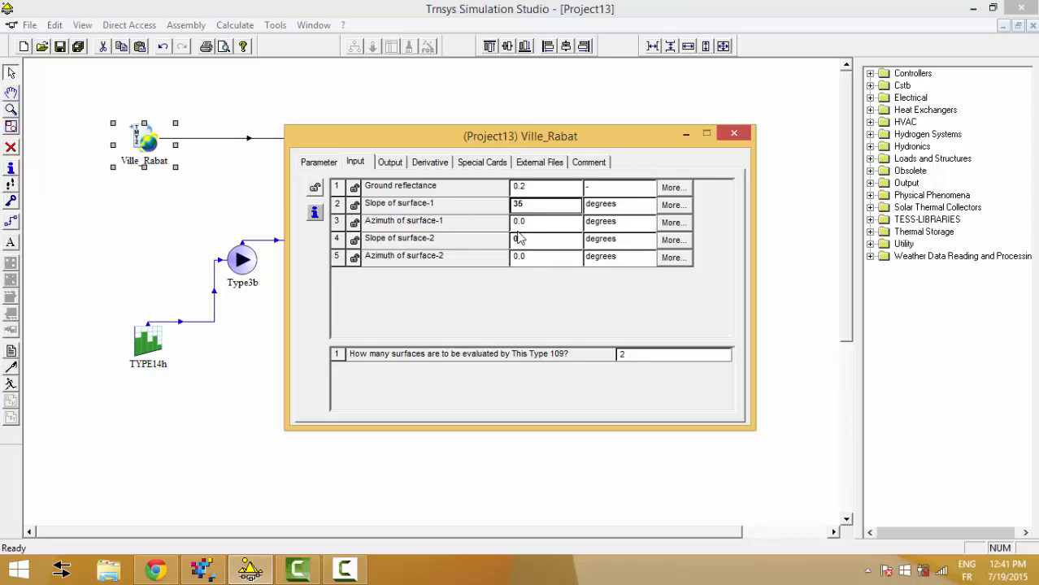
pyautogui.click(531, 228)
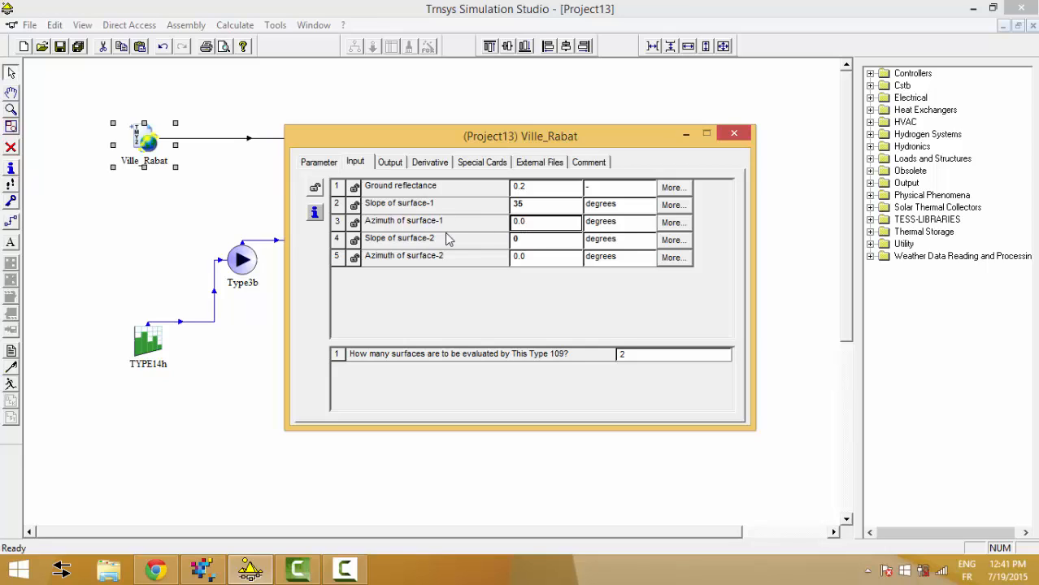
# Set the slope of surface-2 to 15 degrees and its azimuth to 45 degrees, and close Ville_Rabat's properties
pyautogui.click(521, 245)
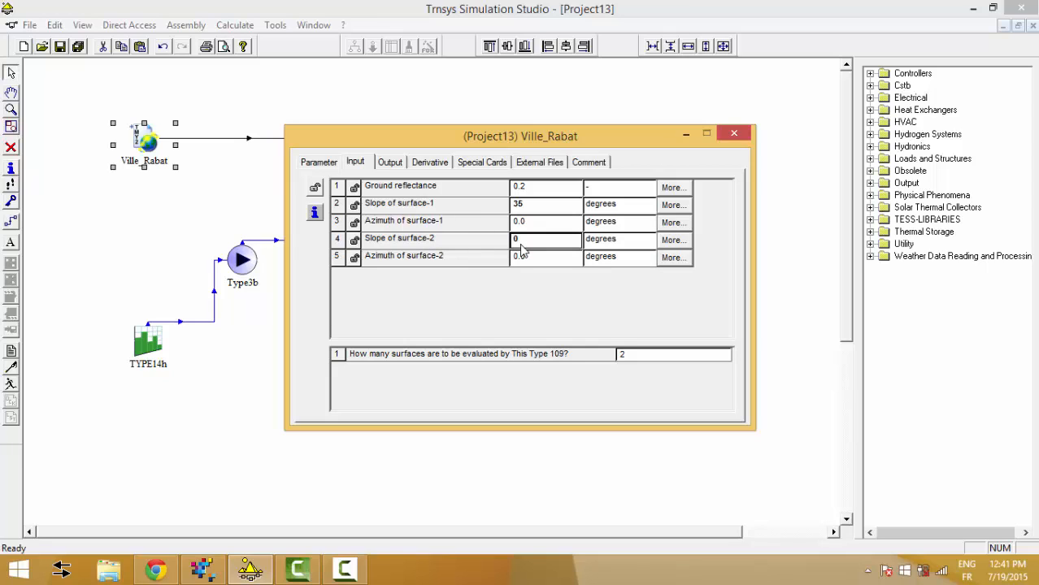
pyautogui.write('15')
pyautogui.click(533, 264)
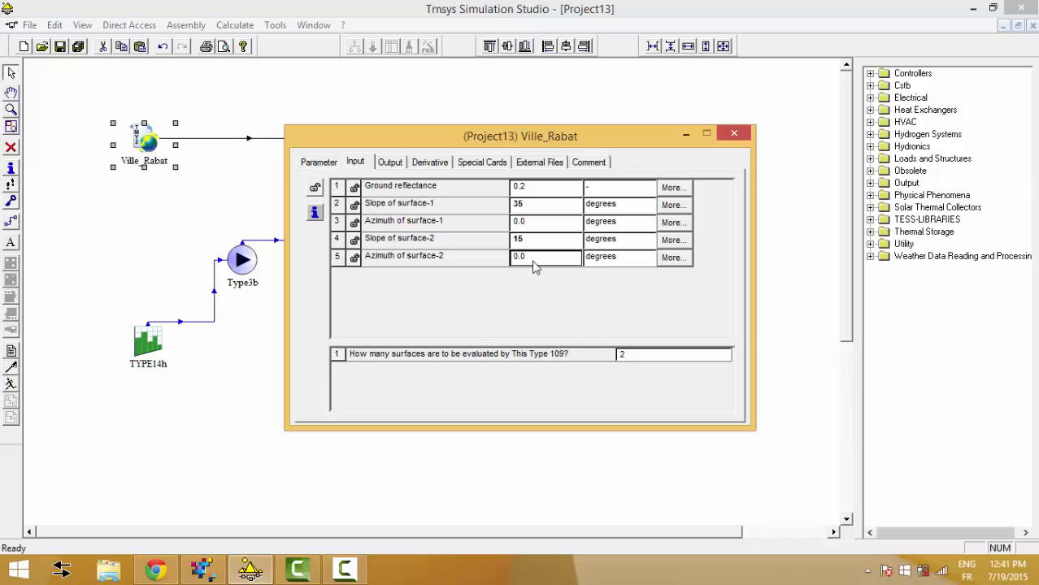
pyautogui.write('45')
pyautogui.click(549, 242)
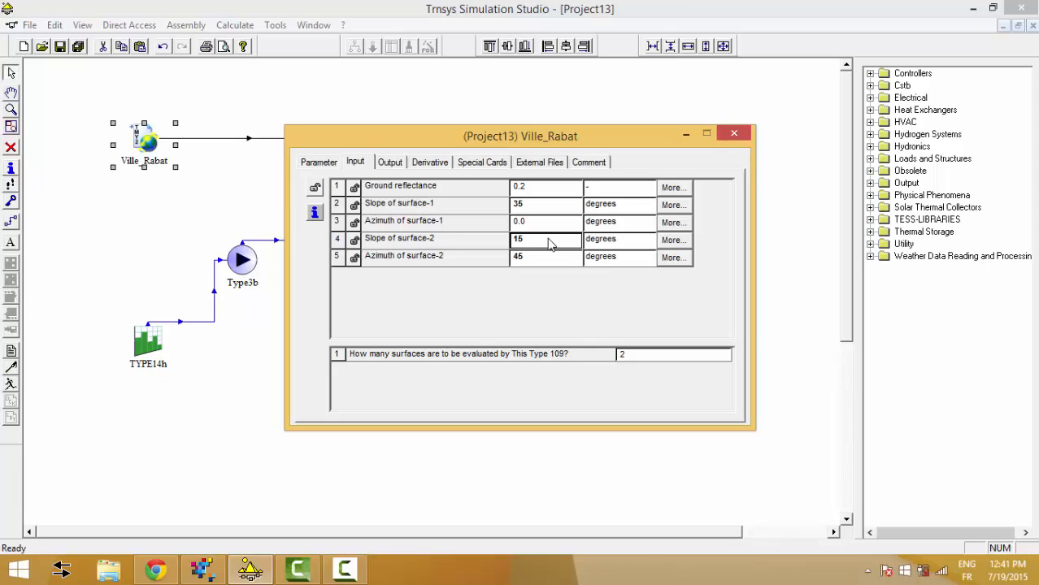
pyautogui.click(733, 134)
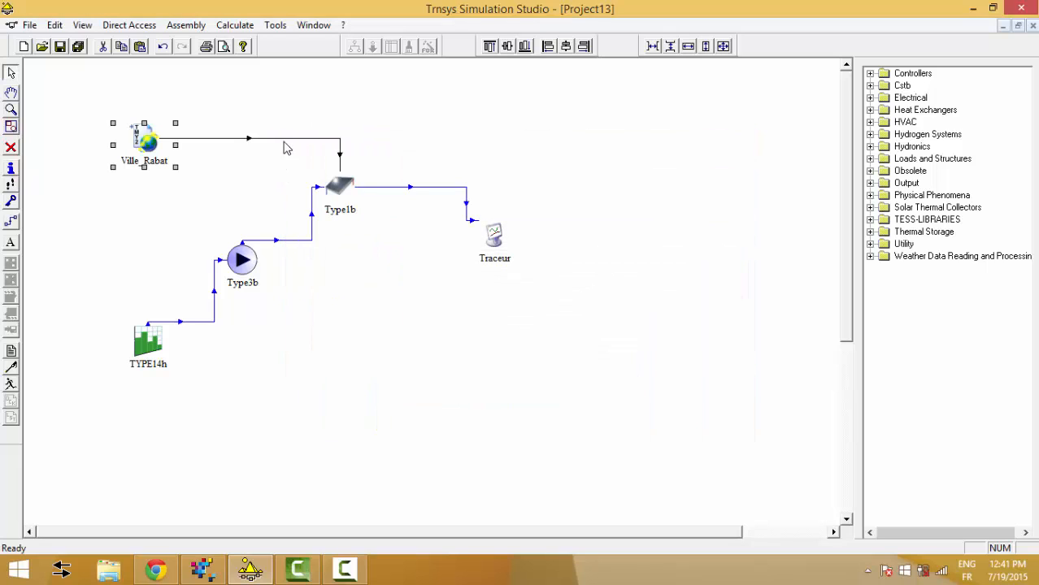
# Reopen the Ville_Rabat to Type1b link at full size, examine the outputs for both tilted surfaces, and close it
pyautogui.doubleClick(285, 139)
pyautogui.click(730, 144)
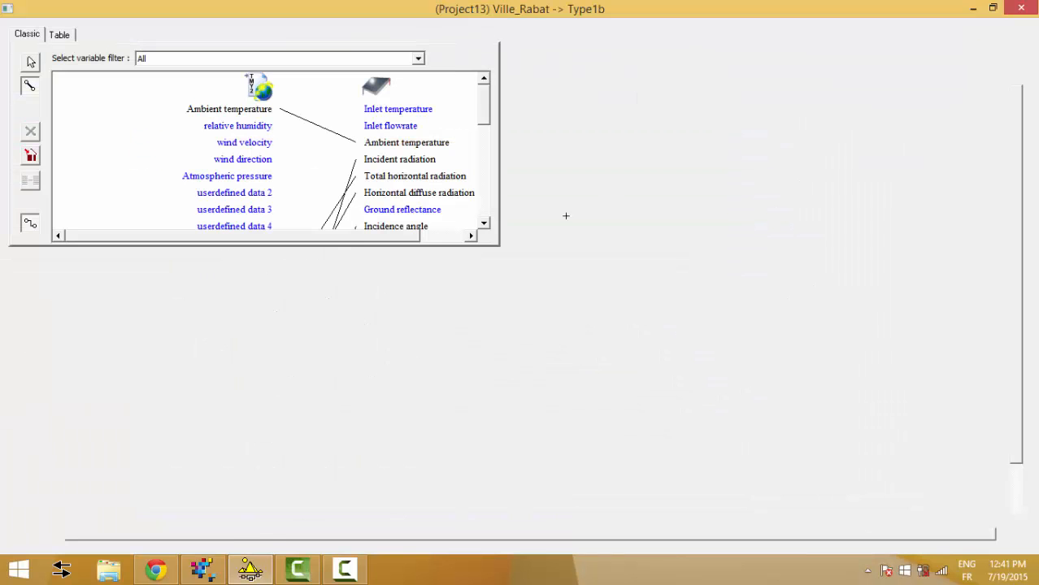
pyautogui.scroll(-1, 286, 514)
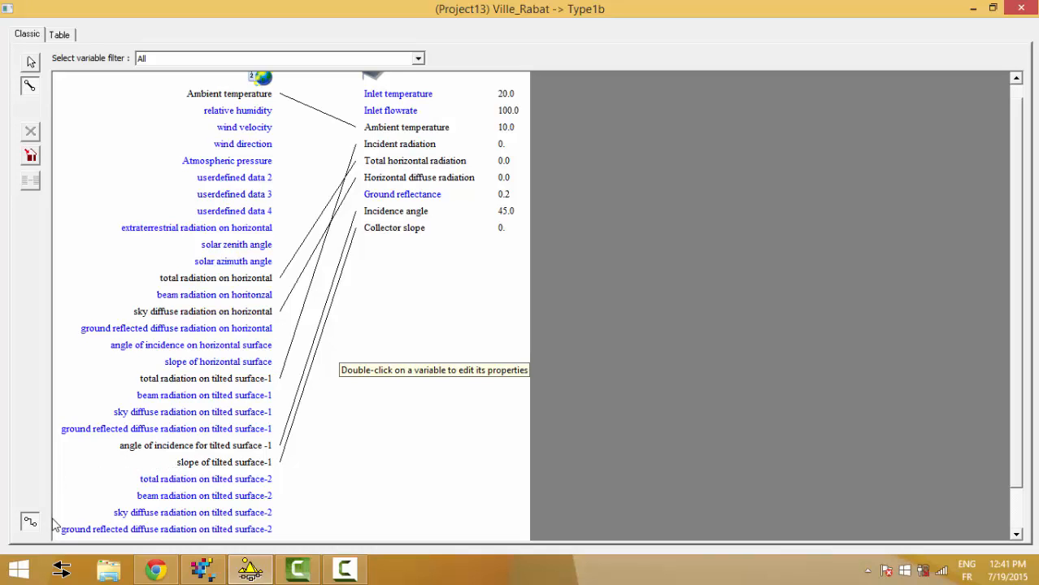
pyautogui.scroll(-1, 70, 520)
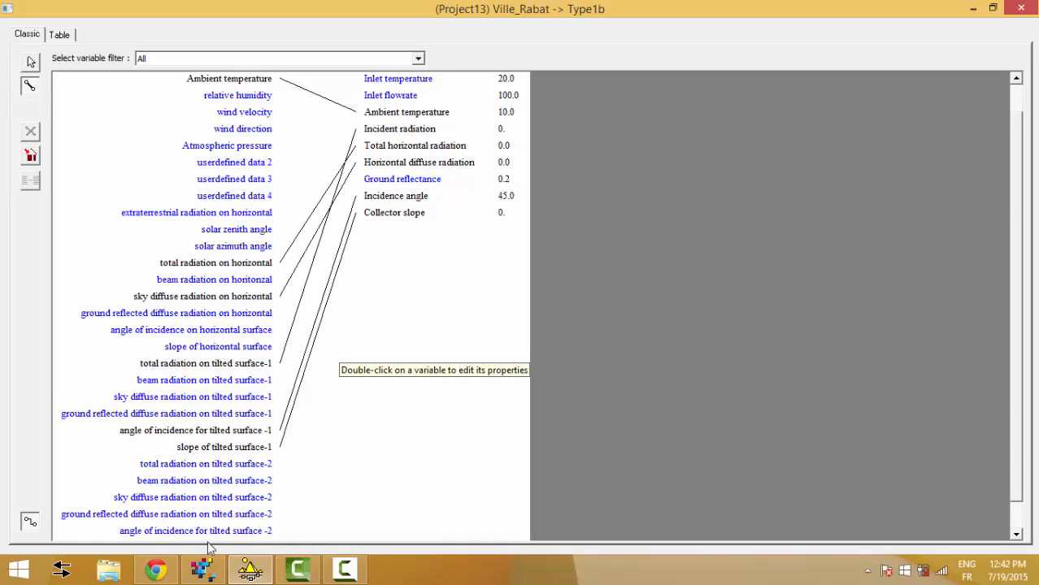
pyautogui.scroll(-1, 268, 534)
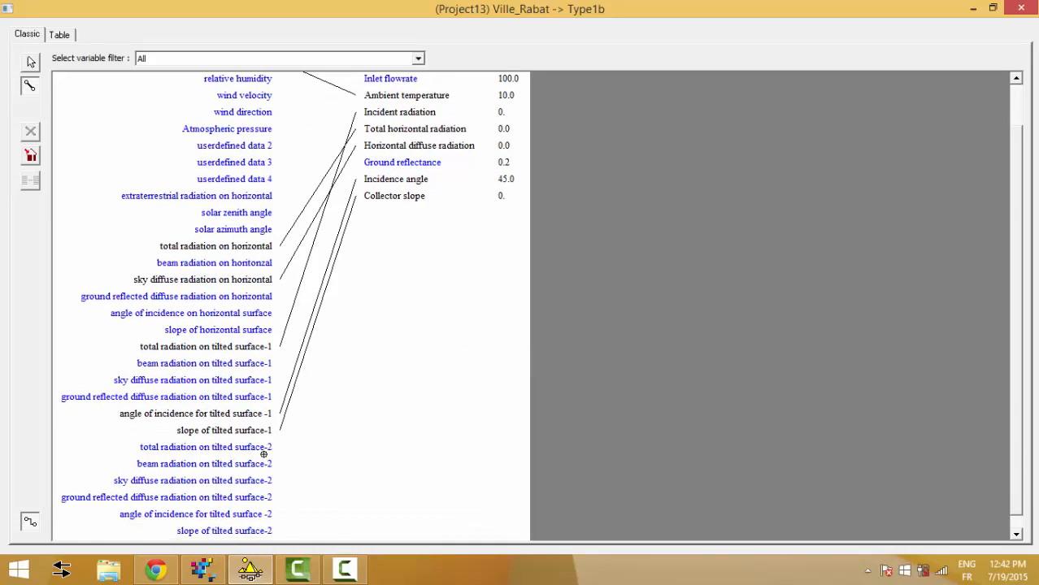
pyautogui.click(1020, 8)
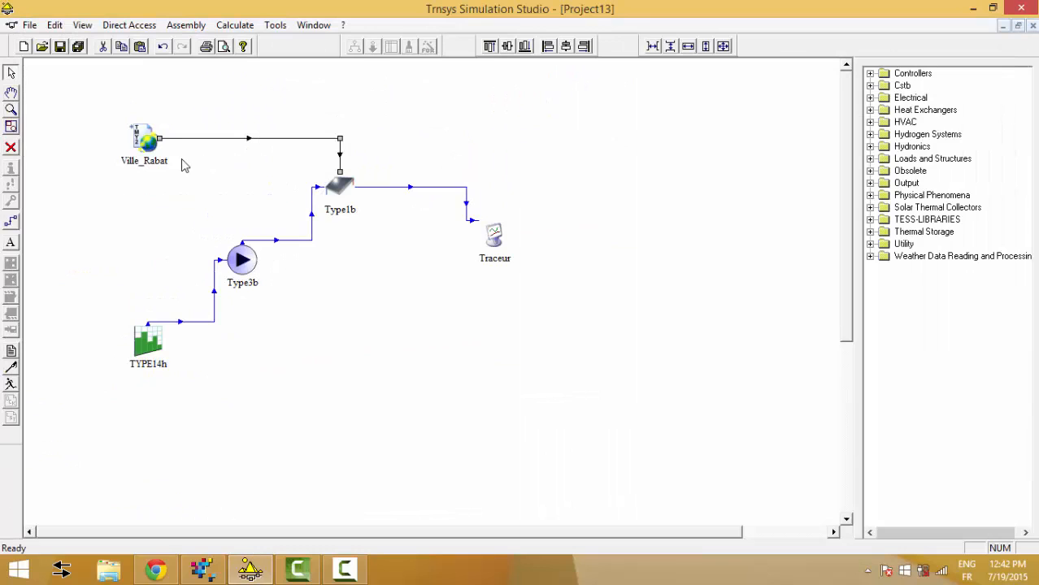
# Check the tested flow rate and collector area in the Type1b collector's parameters and close its properties
pyautogui.click(143, 138)
pyautogui.click(340, 186)
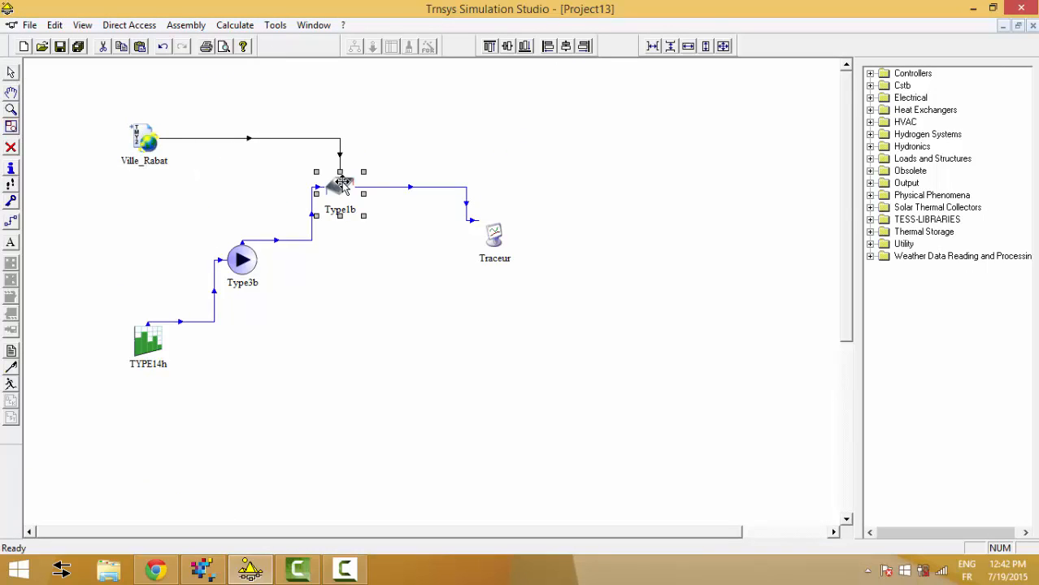
pyautogui.click(345, 281)
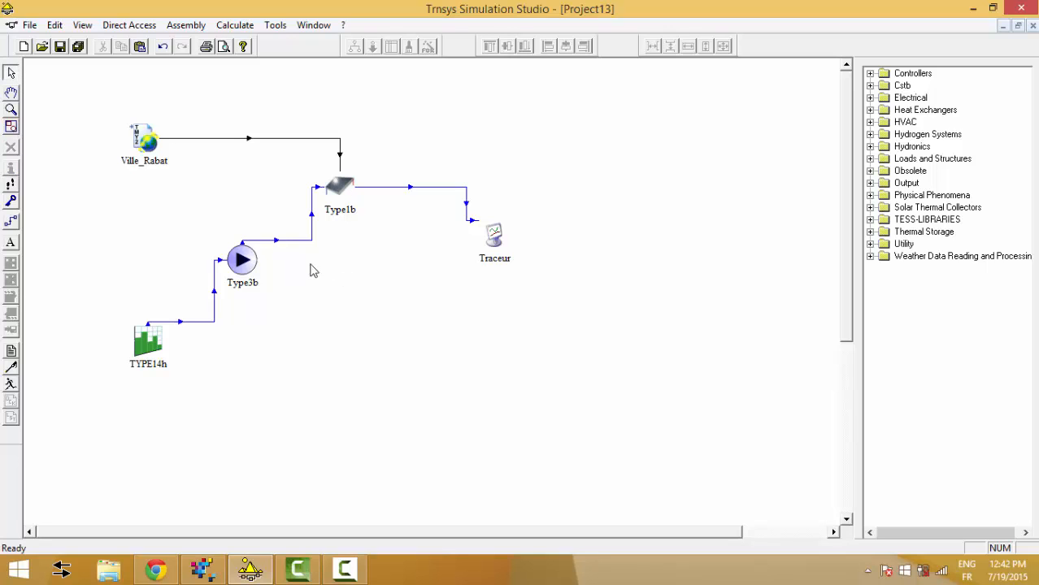
pyautogui.click(345, 185)
pyautogui.doubleClick(345, 186)
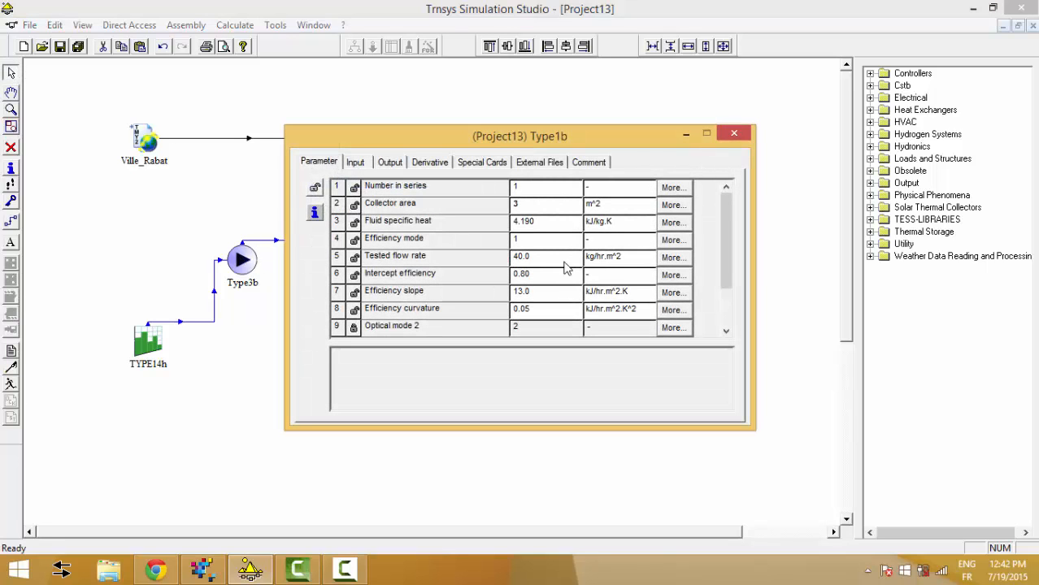
pyautogui.click(560, 257)
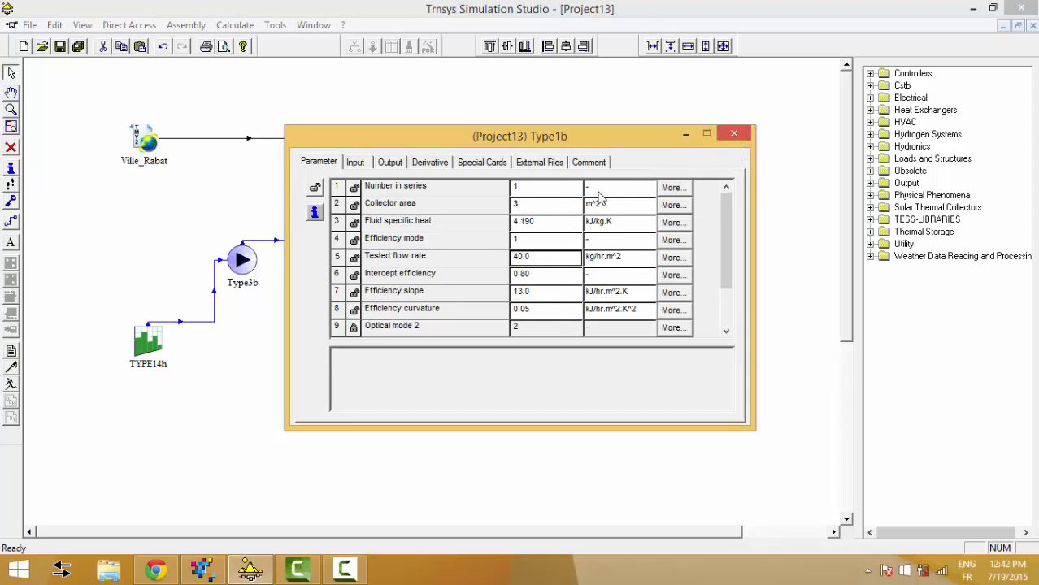
pyautogui.click(734, 133)
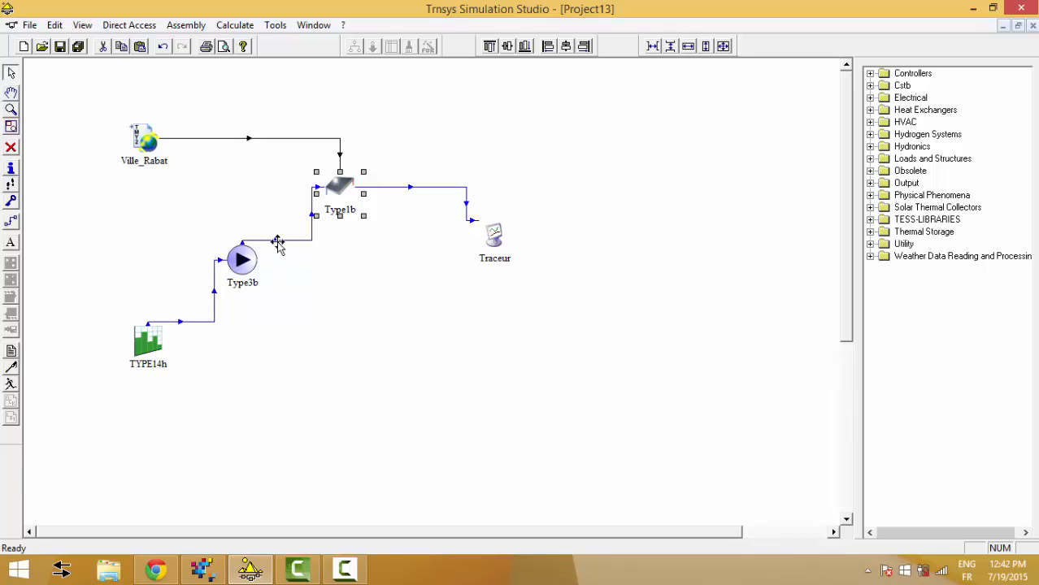
# Set the Type3b pump's maximum flow rate to 120 kg/hr and review its specific heat, maximum power and coefficients
pyautogui.doubleClick(239, 259)
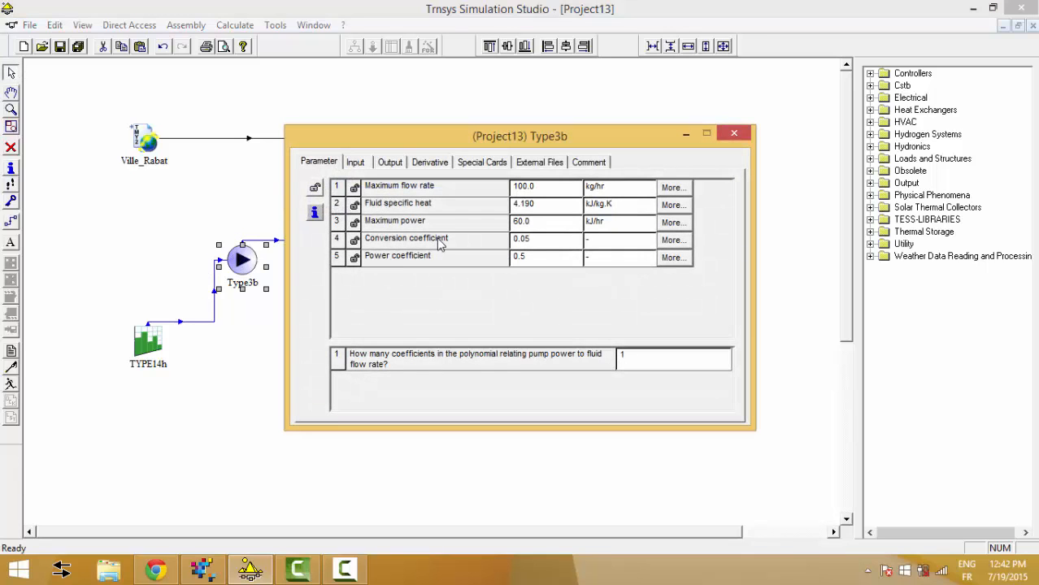
pyautogui.click(547, 191)
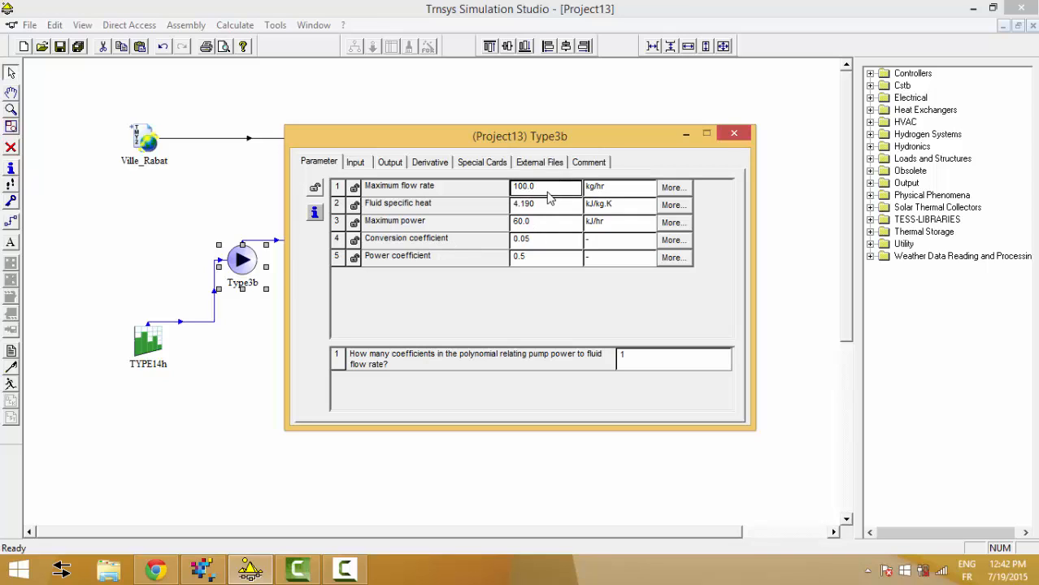
pyautogui.write('120')
pyautogui.press('Tab')
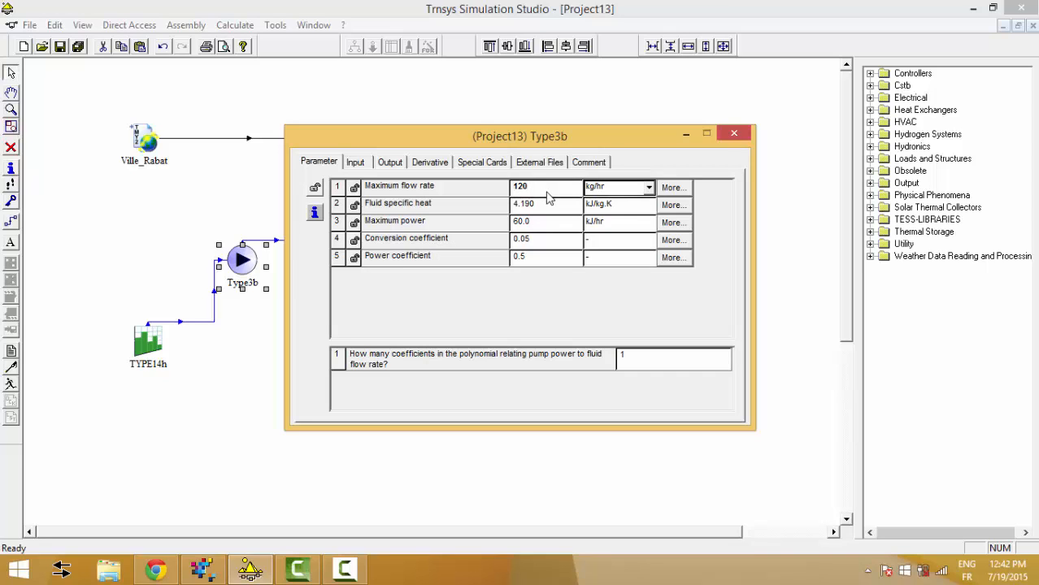
pyautogui.click(540, 205)
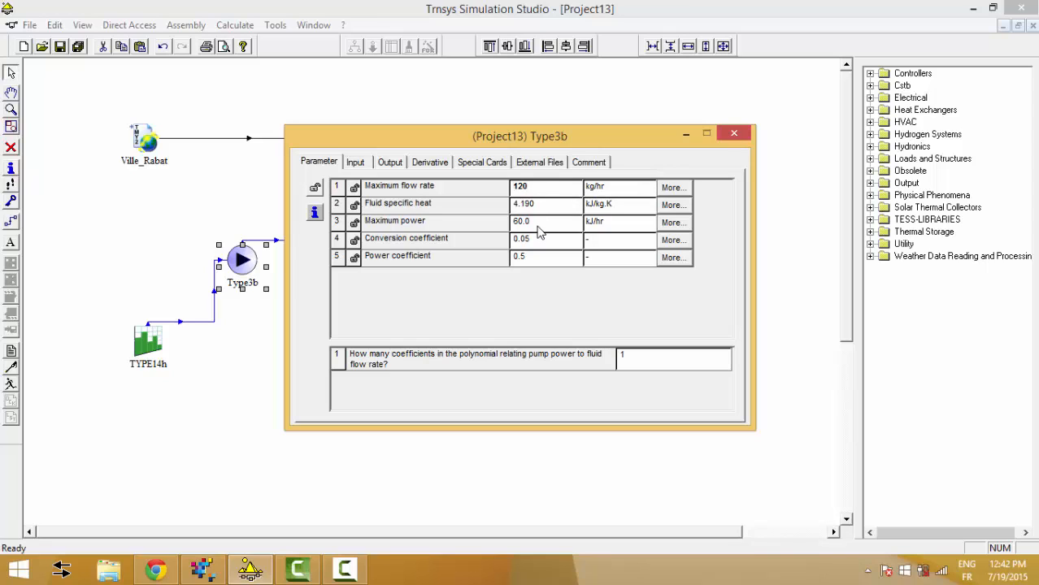
pyautogui.click(537, 227)
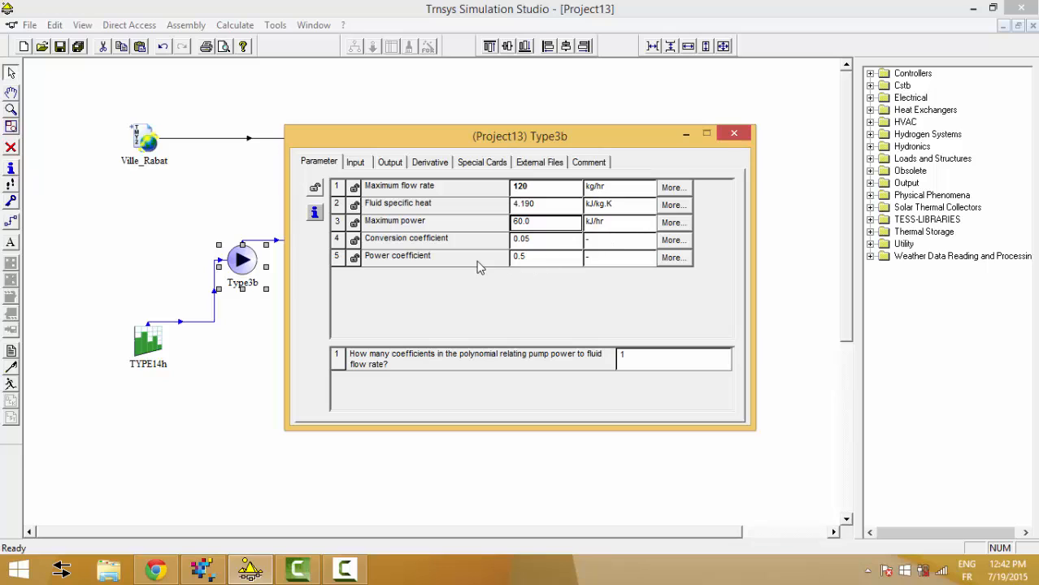
pyautogui.click(534, 245)
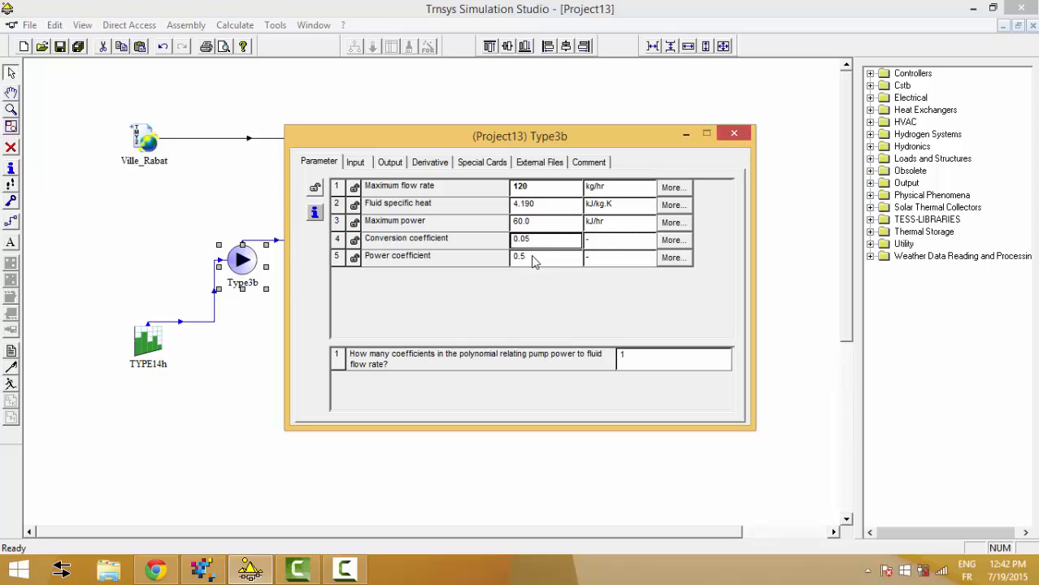
pyautogui.click(534, 259)
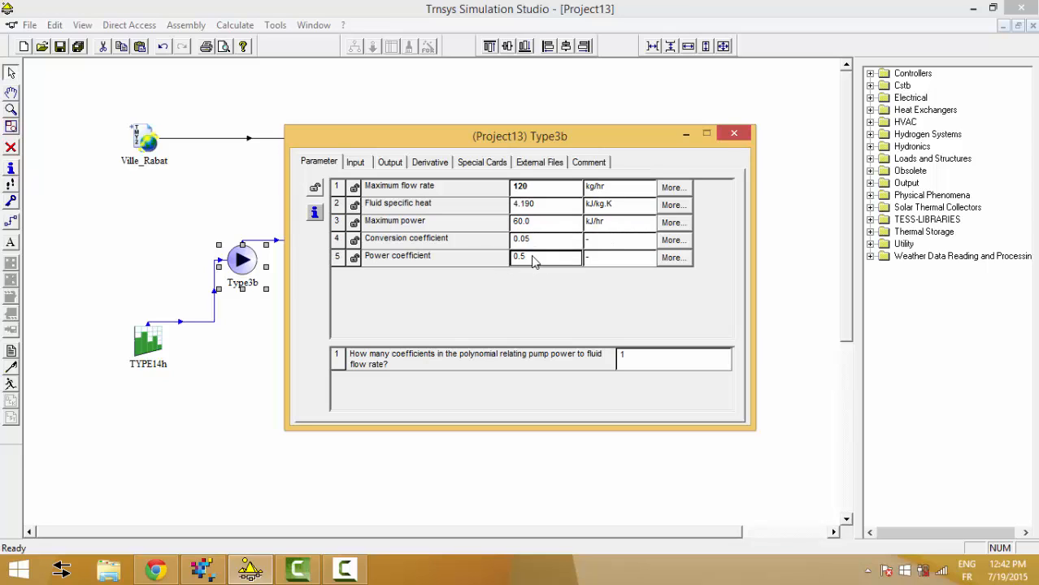
# Set the Type3b pump's inlet fluid temperature to 10 C and its inlet mass flow rate to 120 kg/hr
pyautogui.click(357, 163)
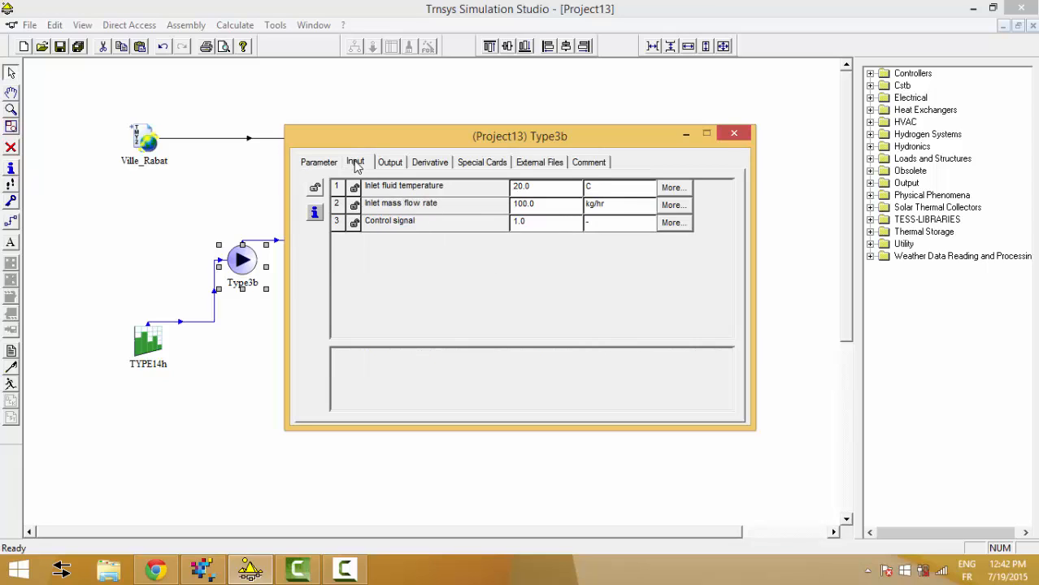
pyautogui.click(537, 192)
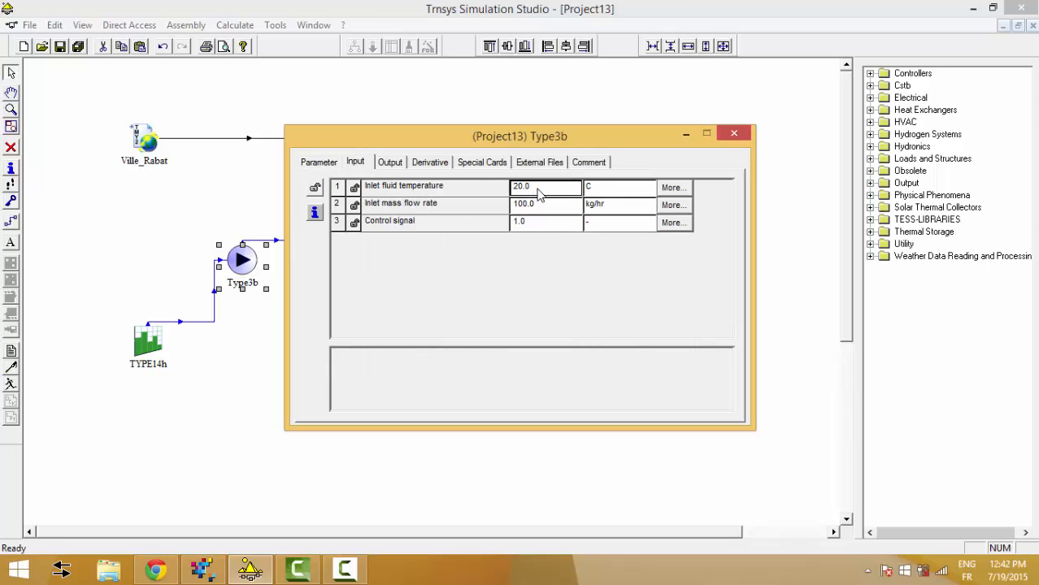
pyautogui.write('10')
pyautogui.click(545, 212)
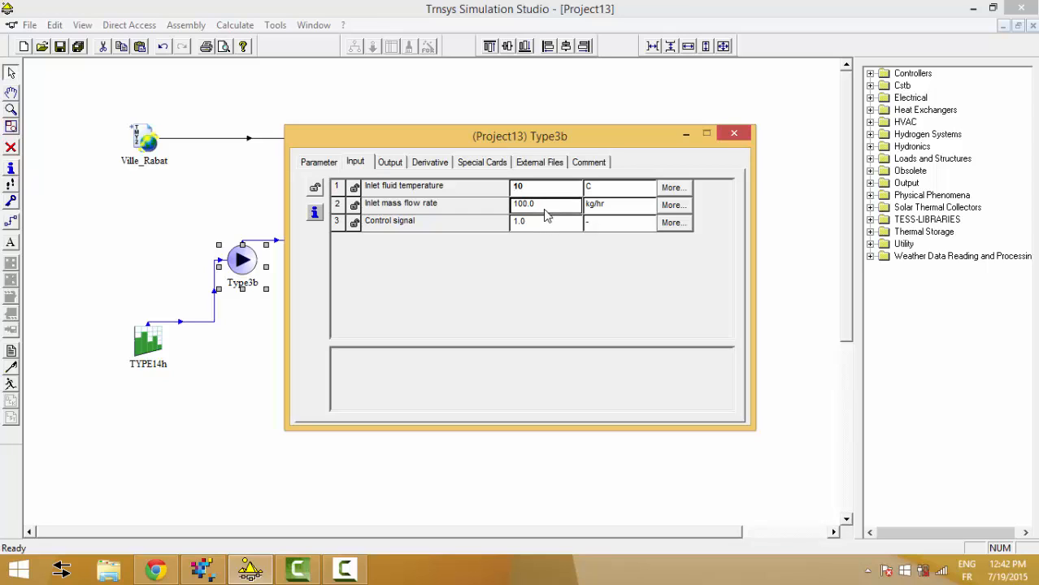
pyautogui.write('120')
pyautogui.press('Tab')
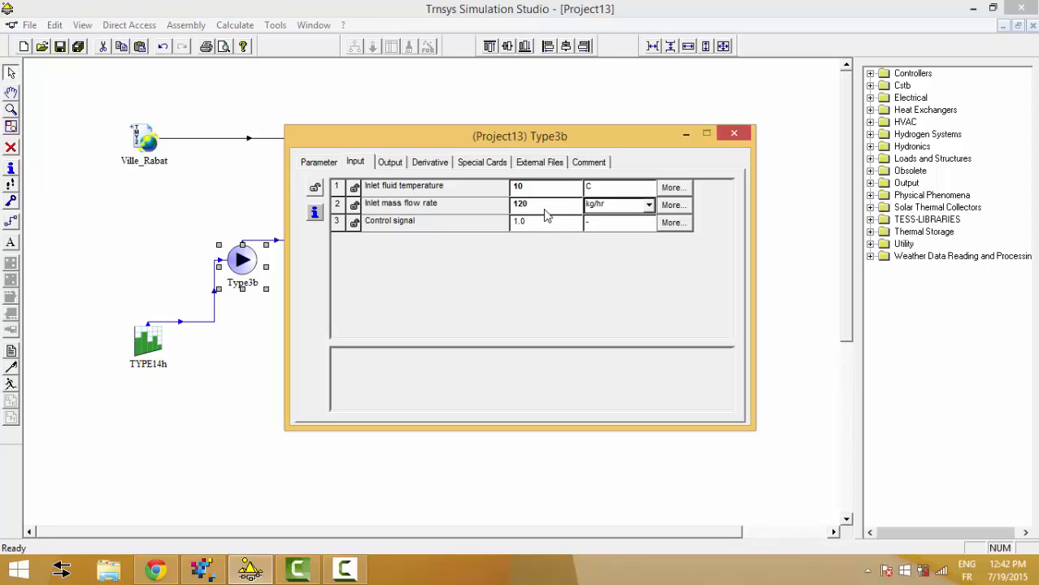
# Recheck the Type3b pump's parameters and inputs, and examine its output variables
pyautogui.click(316, 162)
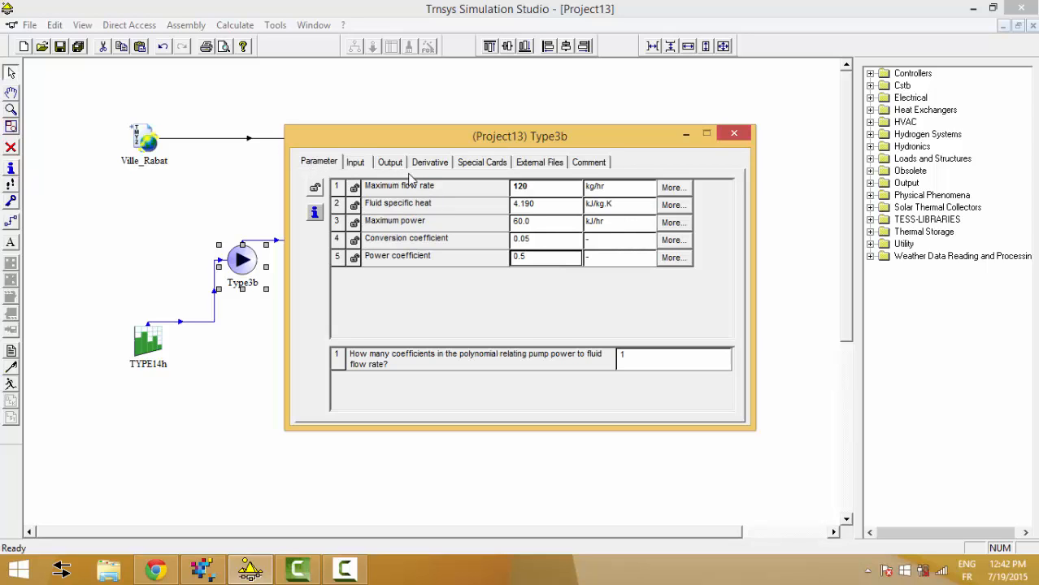
pyautogui.click(360, 163)
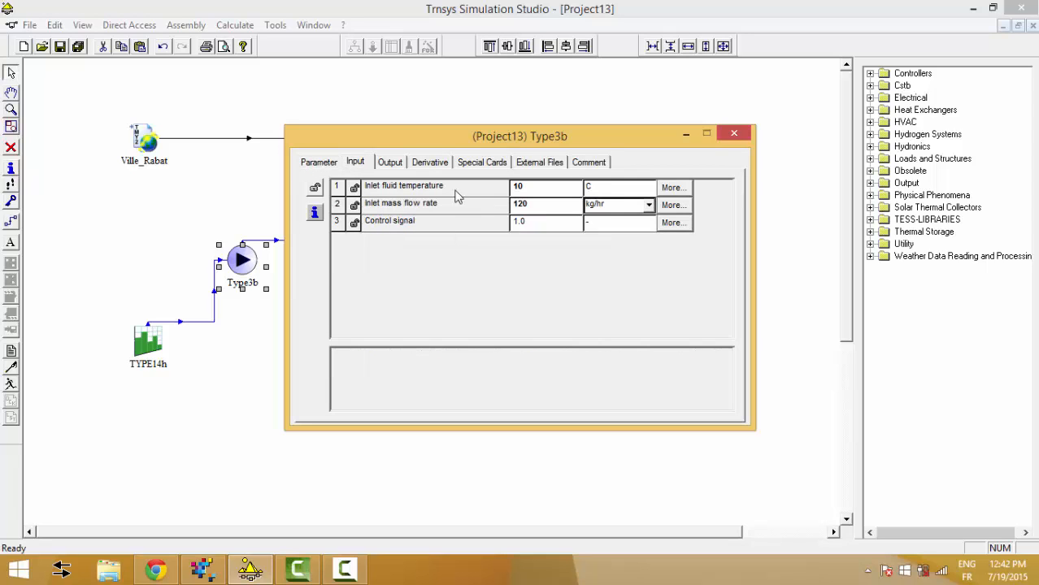
pyautogui.click(393, 164)
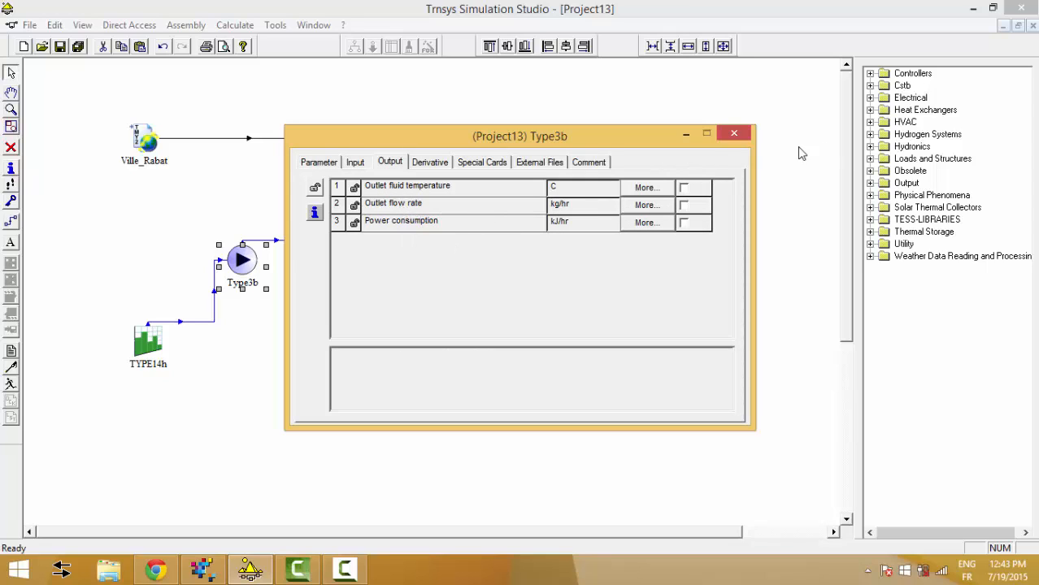
# Close the pump's properties and link Type3b's outlet fluid temperature and outlet flow rate to Type1b's inlet temperature and inlet flowrate
pyautogui.click(735, 135)
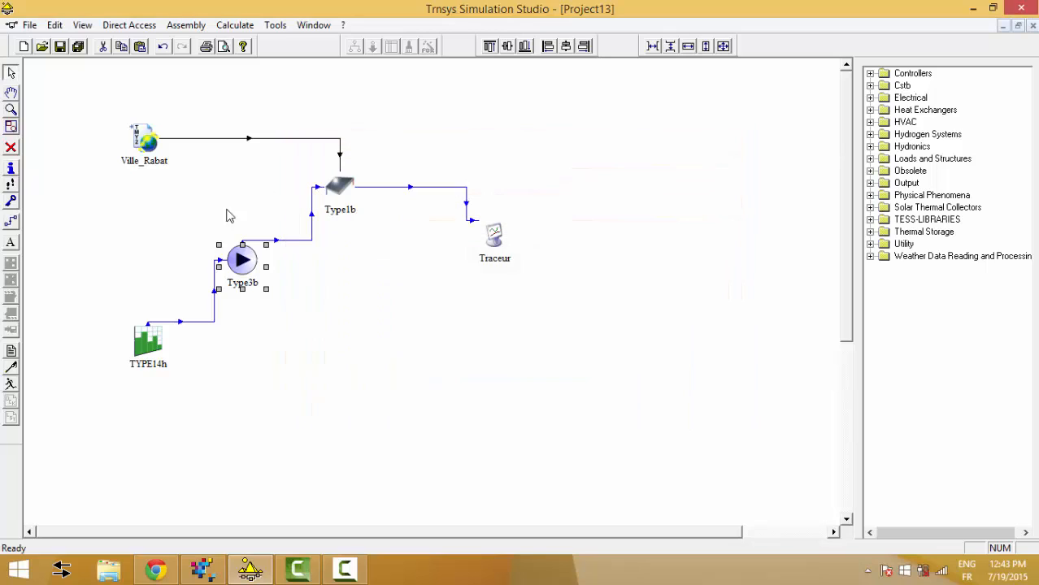
pyautogui.click(339, 185)
pyautogui.doubleClick(286, 240)
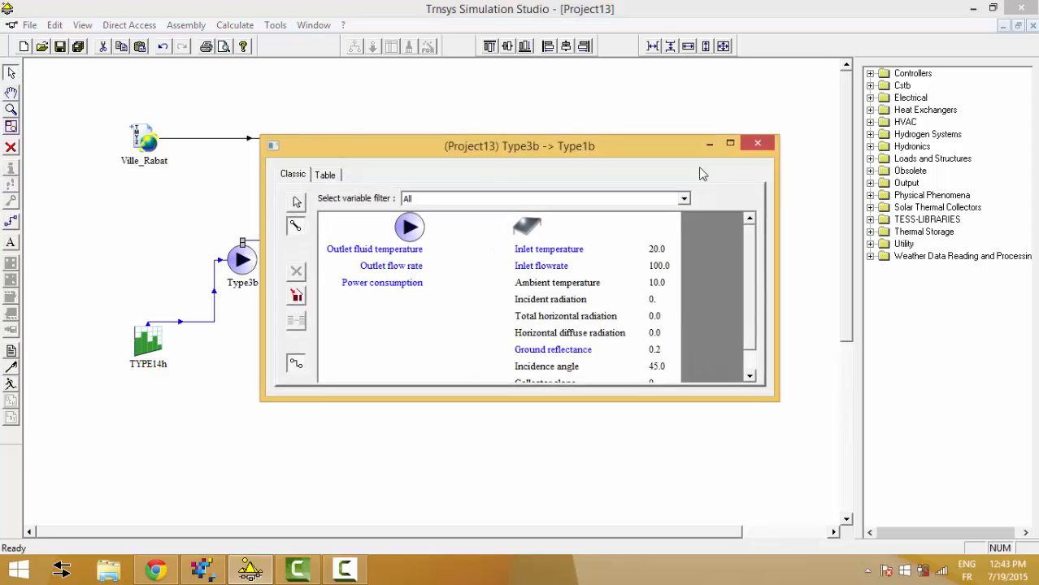
pyautogui.click(726, 138)
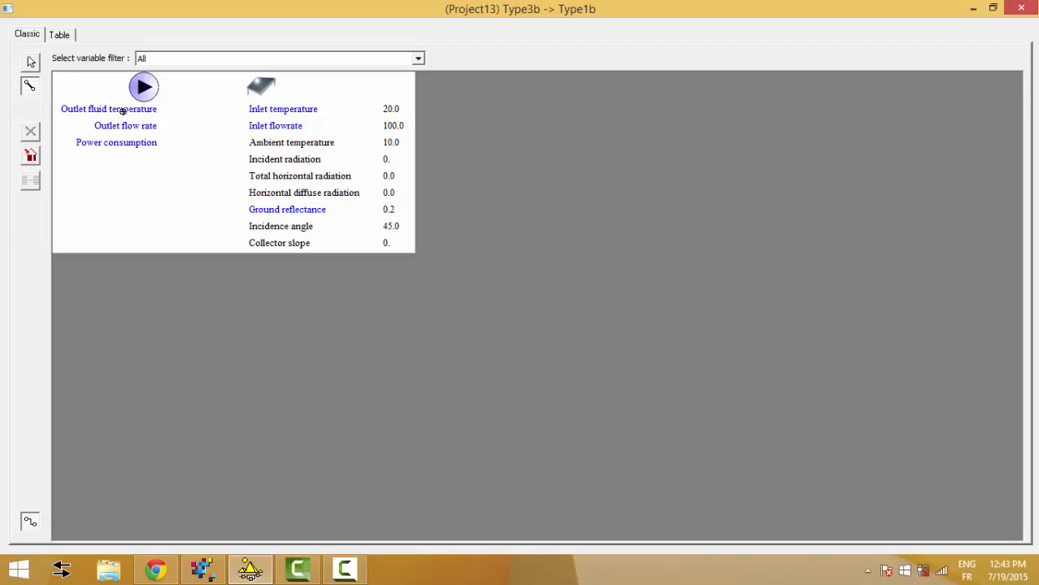
pyautogui.moveTo(130, 118); pyautogui.dragTo(197, 127)
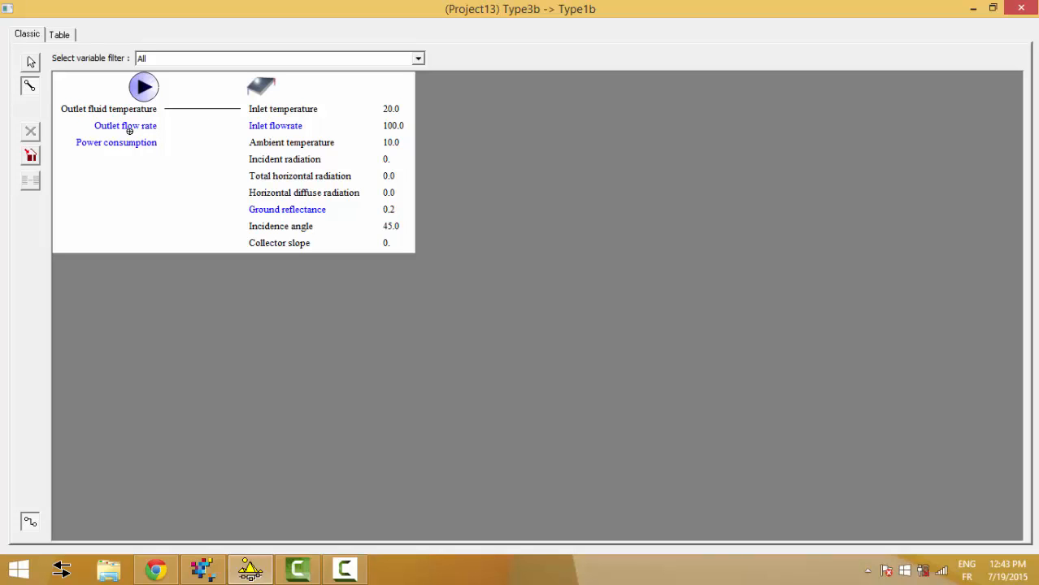
pyautogui.click(260, 125)
pyautogui.click(1021, 8)
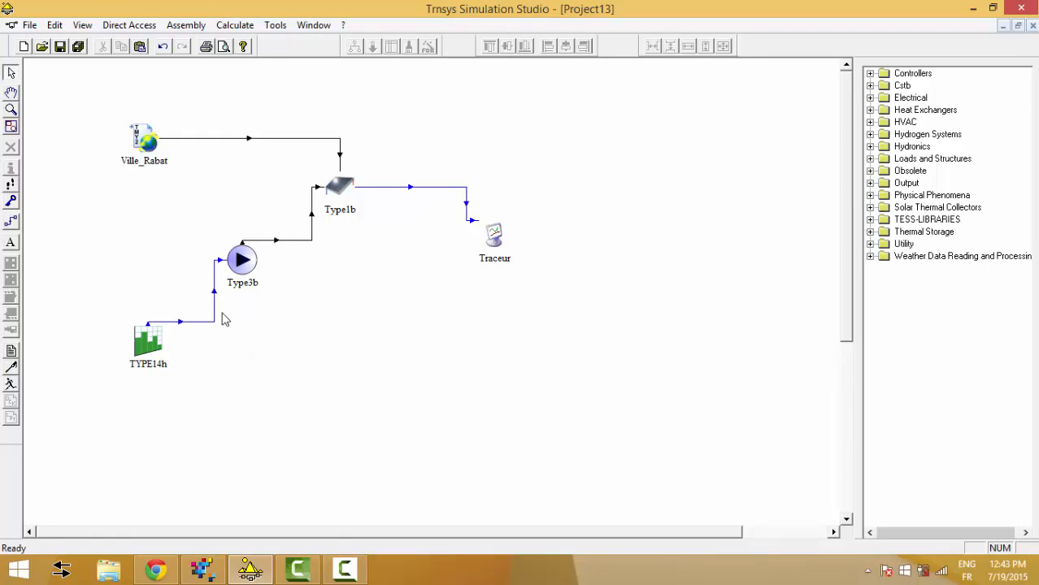
# Reposition the TYPE14h forcing function slightly further left, below the Type3b pump, and deselect it
pyautogui.moveTo(166, 351); pyautogui.dragTo(193, 370)
pyautogui.click(239, 365)
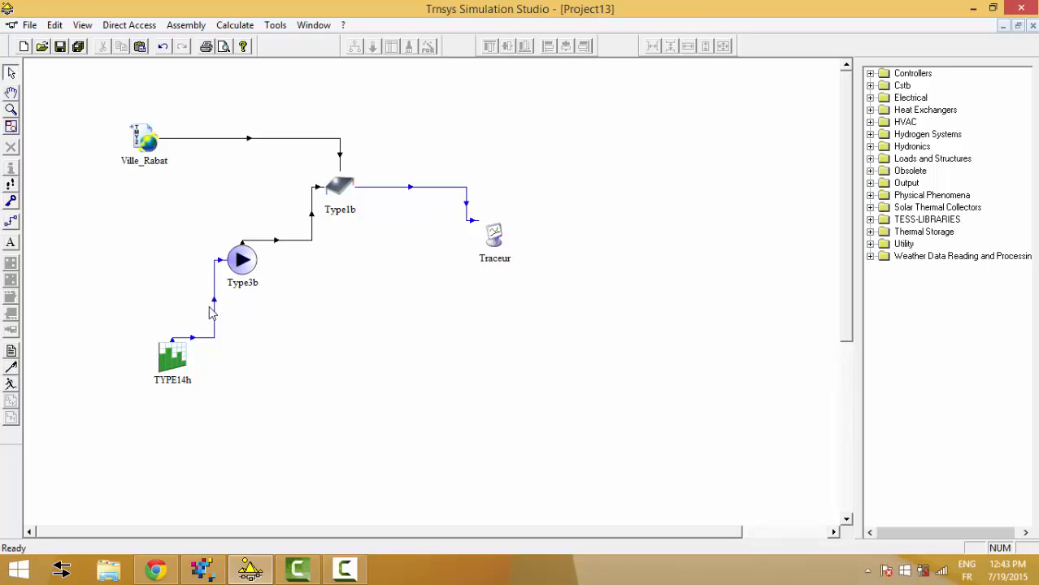
pyautogui.moveTo(167, 364); pyautogui.dragTo(129, 350)
pyautogui.click(262, 344)
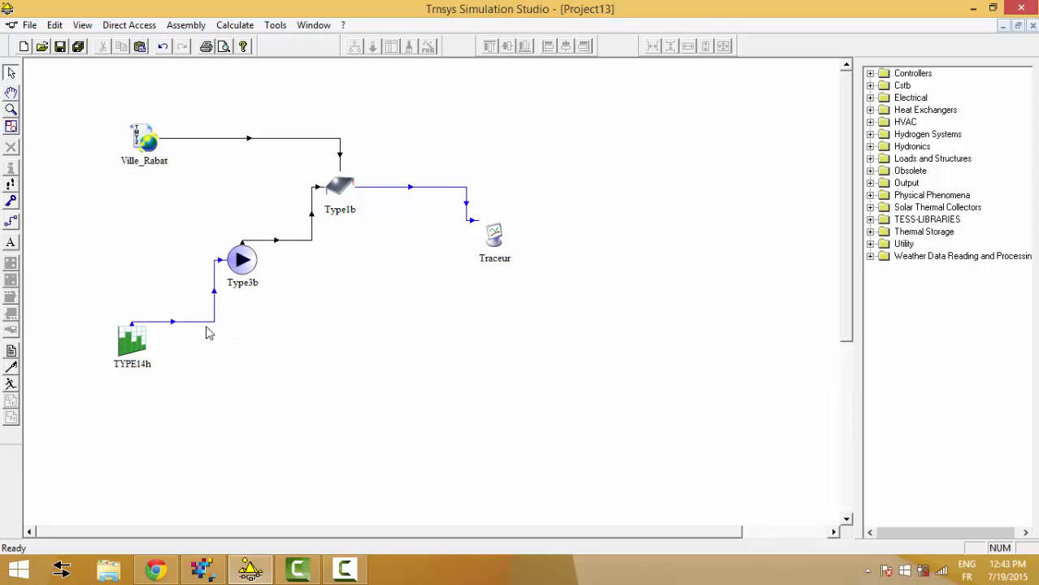
# Set the time at point to 6 hr in the TYPE14h forcing function's parameters
pyautogui.click(135, 340)
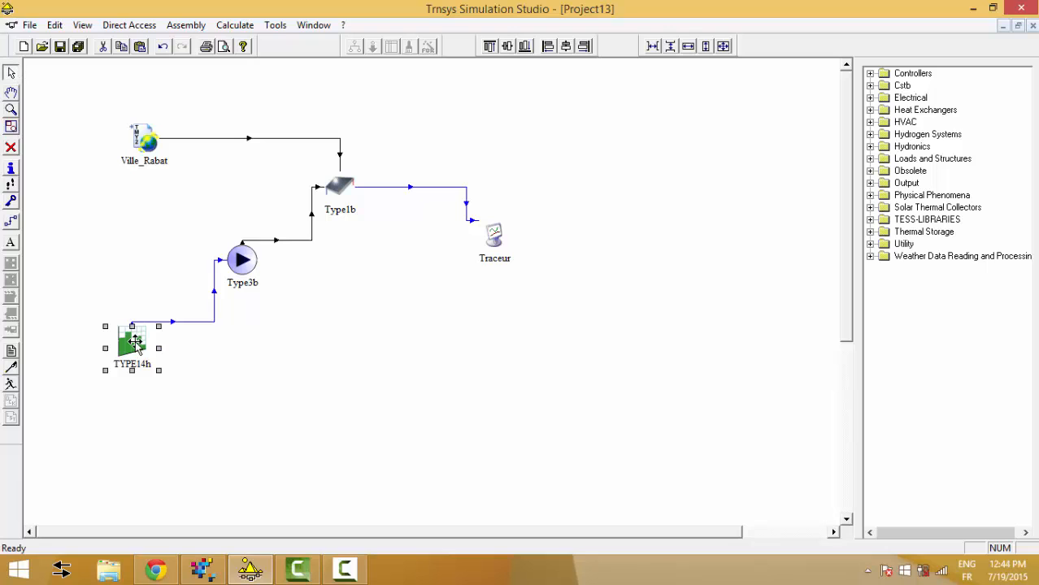
pyautogui.doubleClick(135, 340)
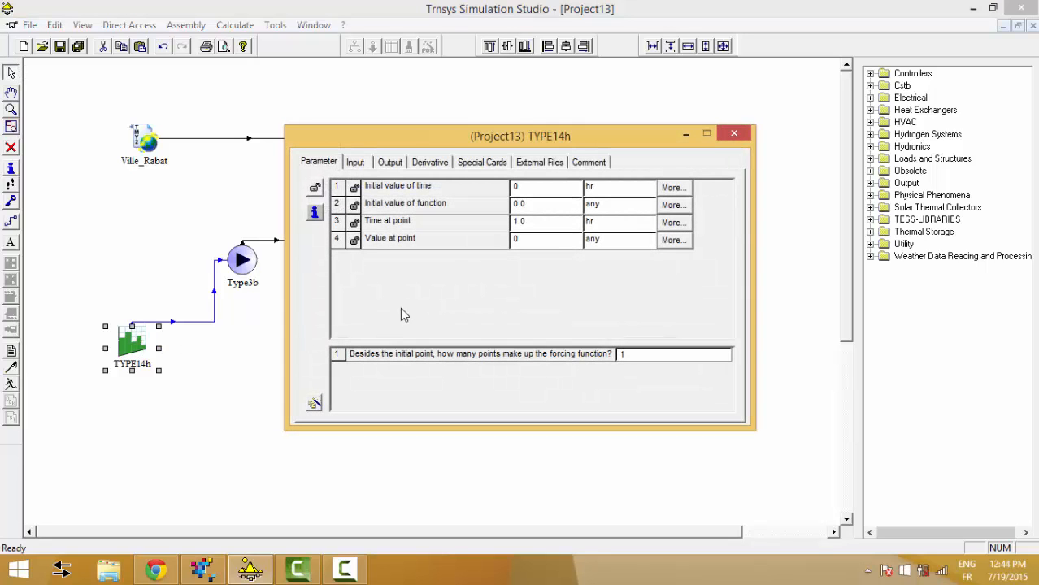
pyautogui.click(662, 354)
pyautogui.click(555, 227)
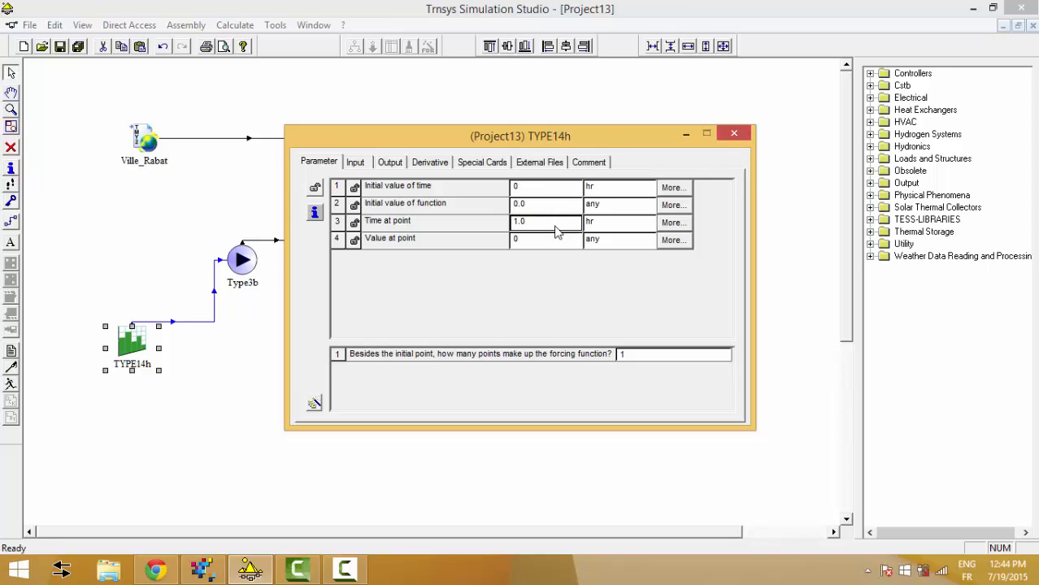
pyautogui.write('6')
pyautogui.press('Tab')
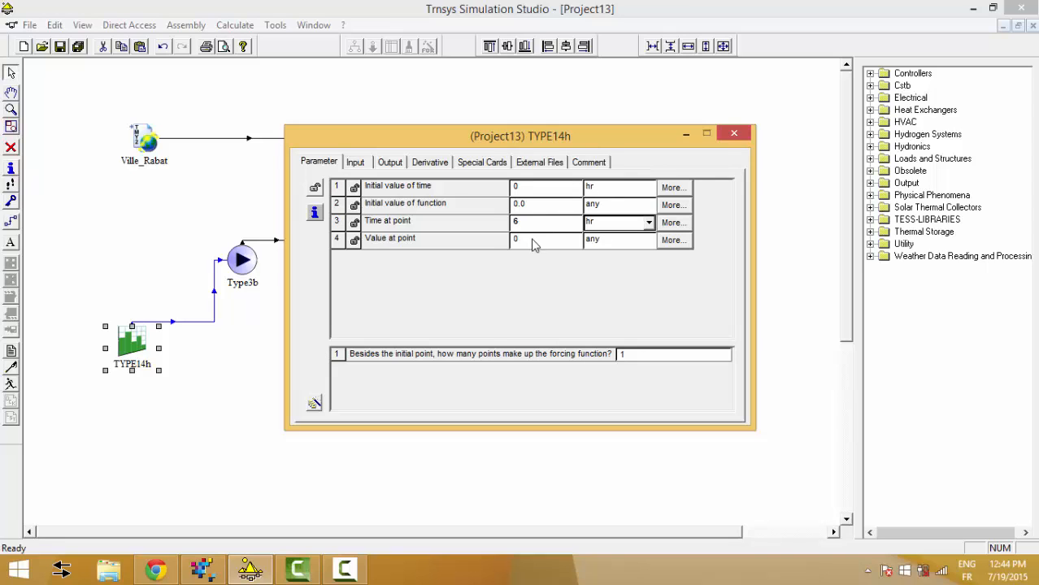
pyautogui.click(533, 245)
# Set the number of points making up the forcing function besides the initial one to 6
pyautogui.click(638, 355)
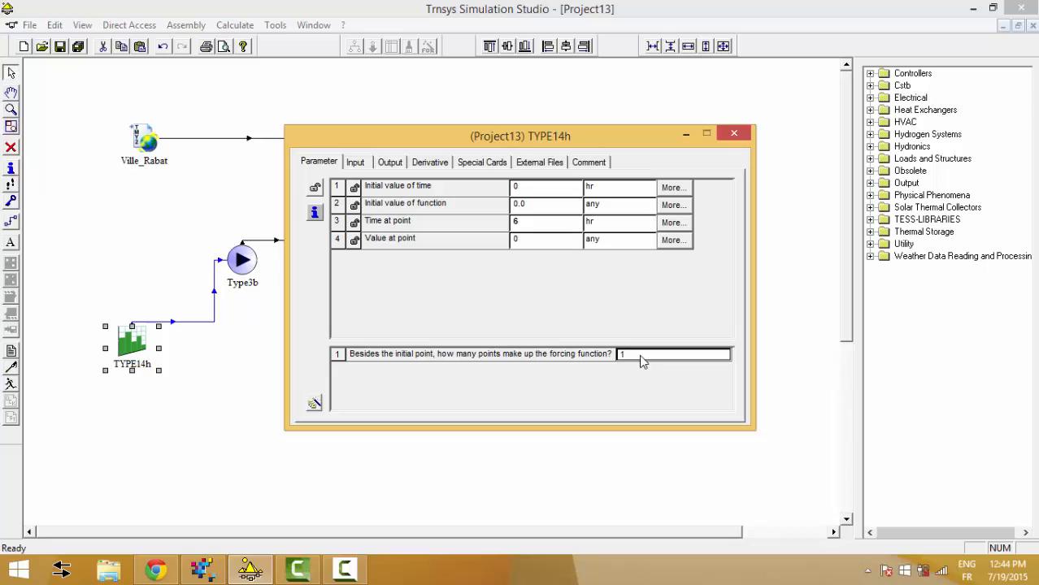
pyautogui.press('BackSpace')
pyautogui.write('5')
pyautogui.press('BackSpace')
pyautogui.press('Return')
# Check the forcing function's initial values and first point, and set the value at point 2 to 1
pyautogui.click(558, 189)
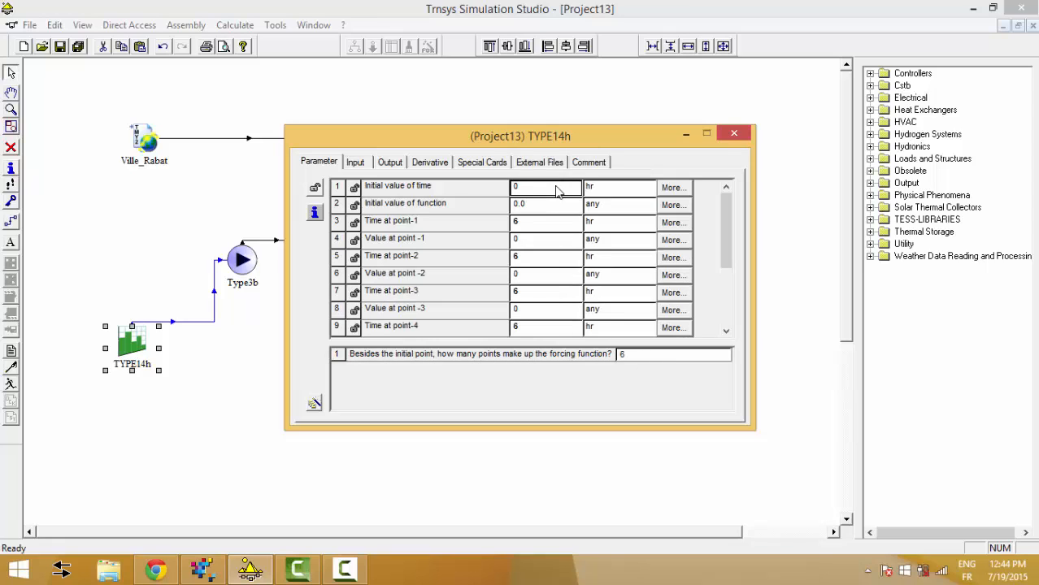
pyautogui.click(527, 208)
pyautogui.click(526, 205)
pyautogui.click(551, 230)
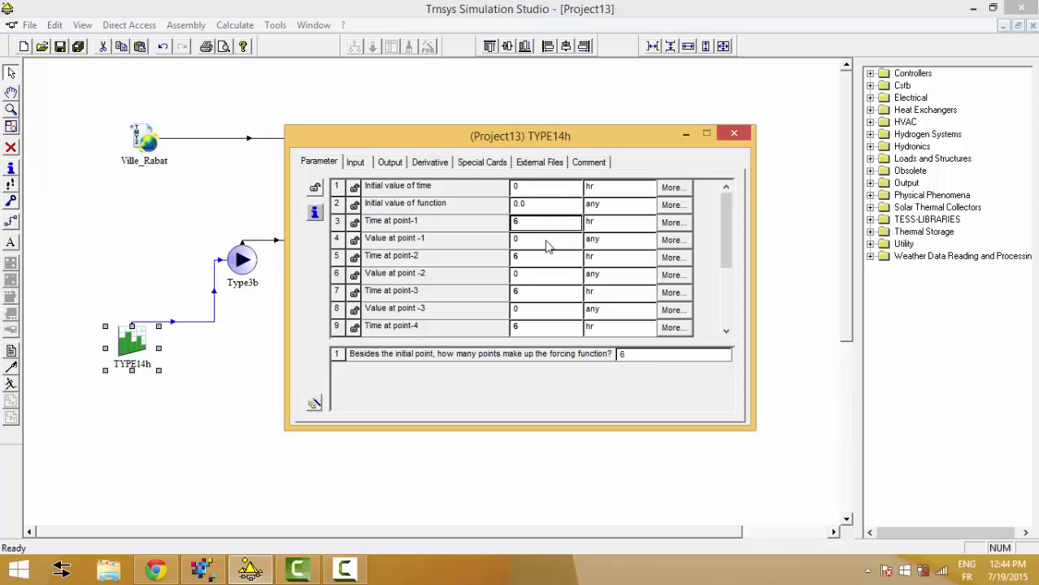
pyautogui.click(547, 241)
pyautogui.click(537, 262)
pyautogui.click(540, 277)
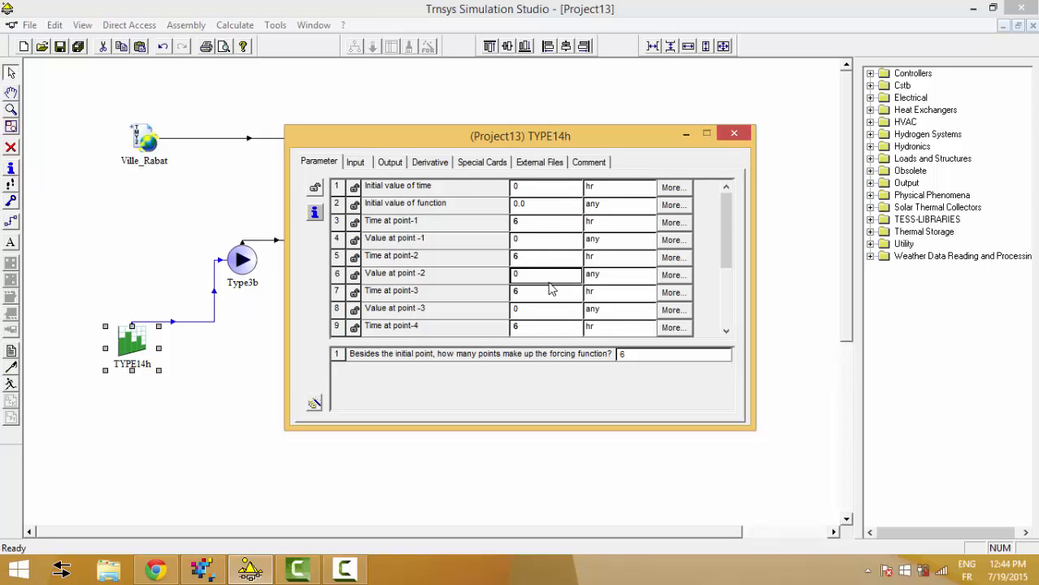
pyautogui.write('1')
pyautogui.press('Tab')
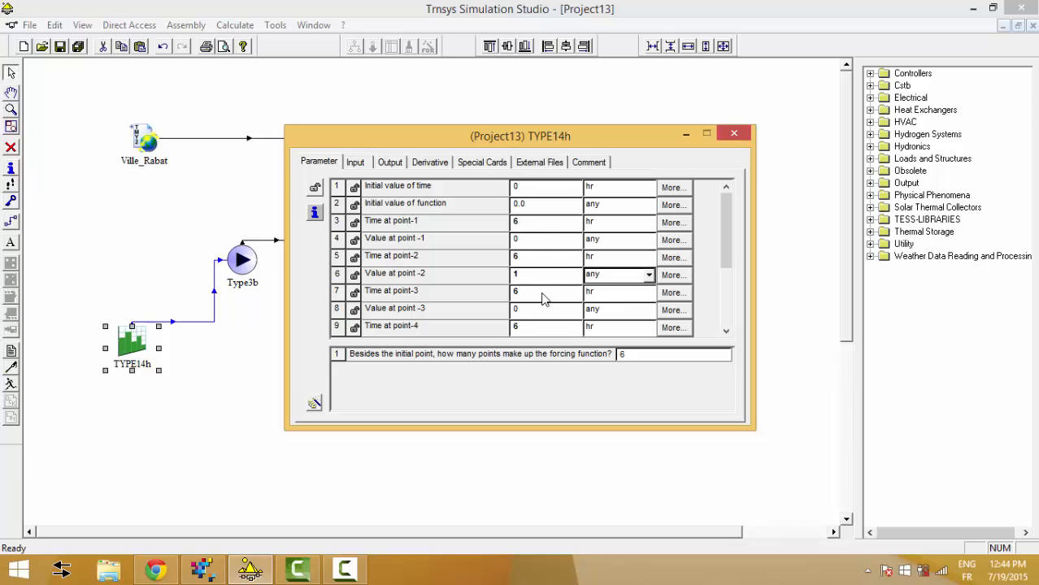
# Set the times at points 3 and 4 to 18 hr and the value at point 3 to 1
pyautogui.click(543, 297)
pyautogui.write('18')
pyautogui.press('Return')
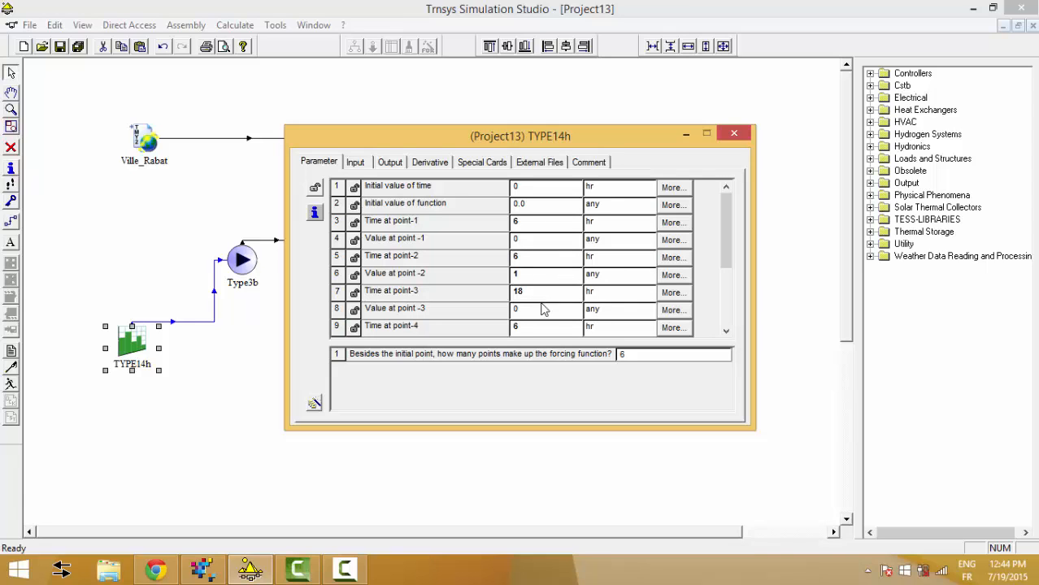
pyautogui.click(540, 312)
pyautogui.moveTo(729, 235); pyautogui.dragTo(721, 269)
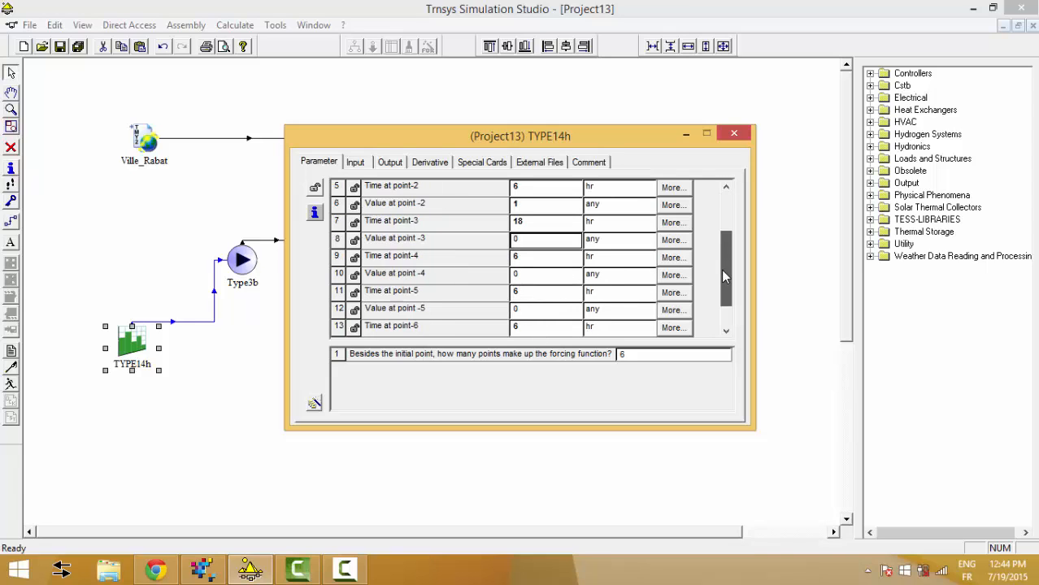
pyautogui.click(547, 264)
pyautogui.write('180')
pyautogui.press('Return')
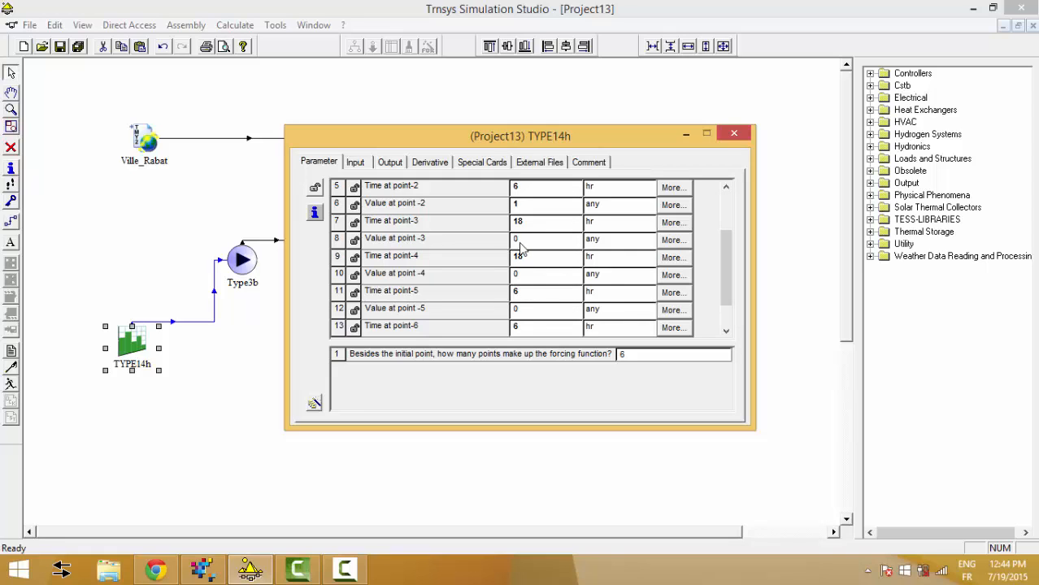
pyautogui.click(523, 244)
pyautogui.write('1')
pyautogui.press('Return')
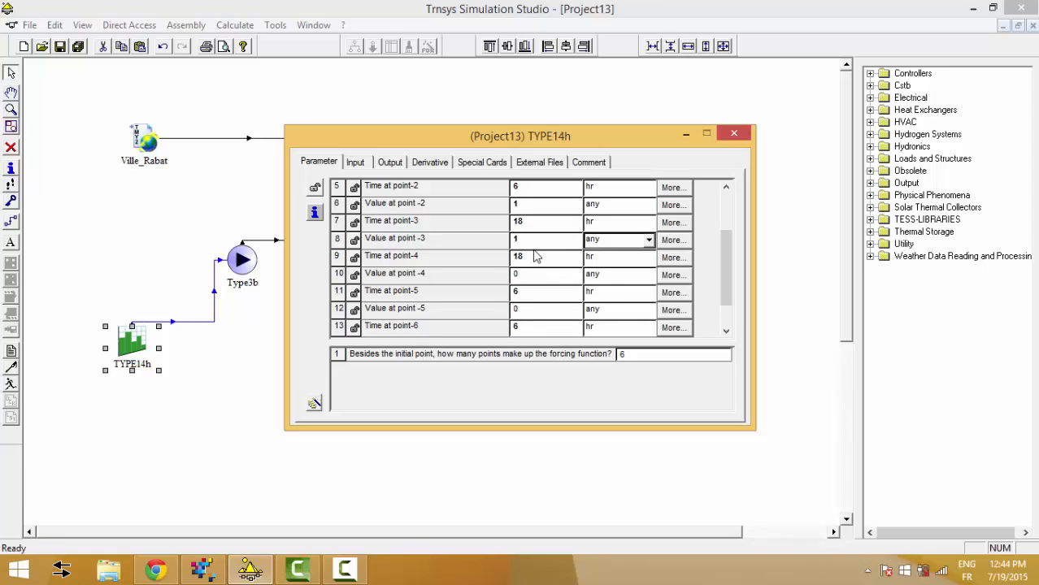
# Set the time at point 5 to 24 hr and reduce the forcing function's number of points to 5
pyautogui.click(520, 275)
pyautogui.click(521, 293)
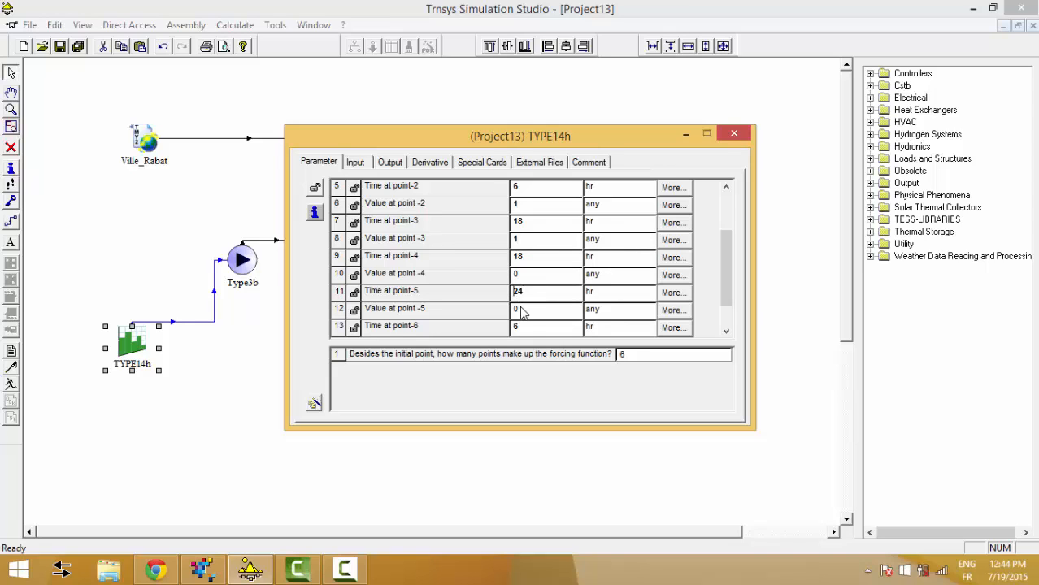
pyautogui.click(523, 313)
pyautogui.moveTo(731, 283); pyautogui.dragTo(726, 296)
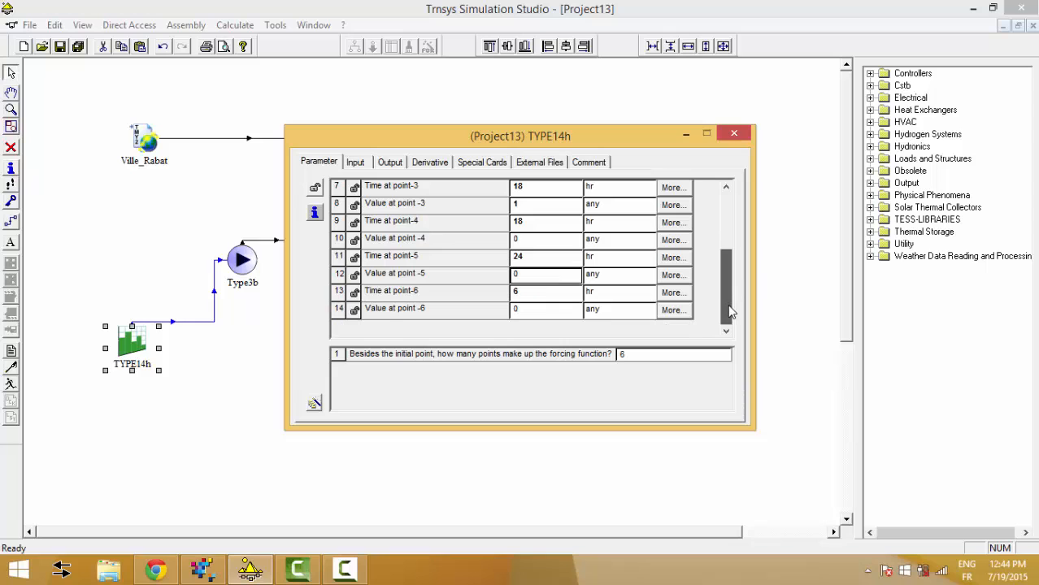
pyautogui.click(673, 355)
pyautogui.write('5')
pyautogui.press('Return')
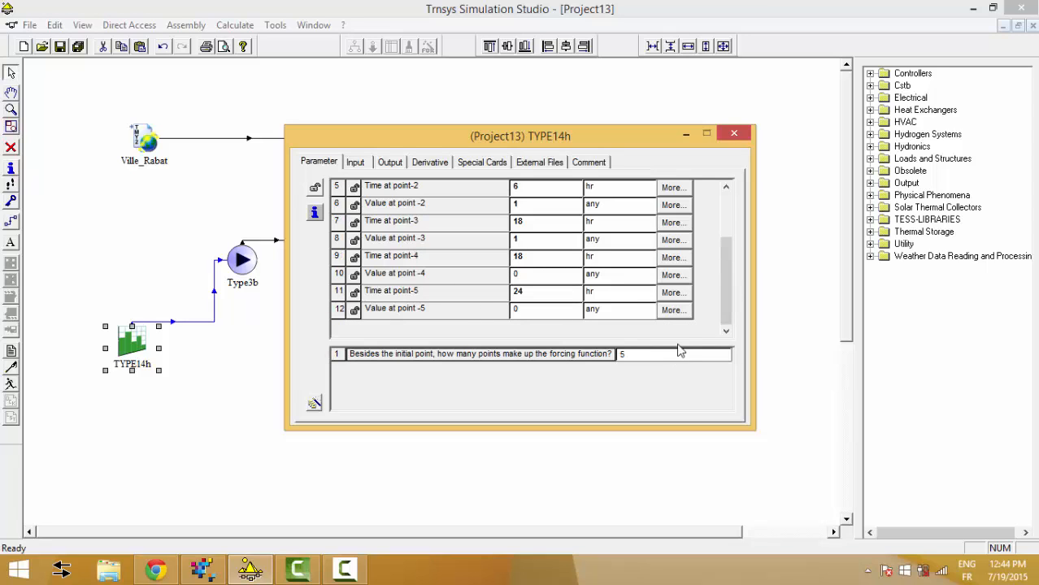
# Open the TYPE14h forcing function in the function editor, check its curve and accept it
pyautogui.click(315, 404)
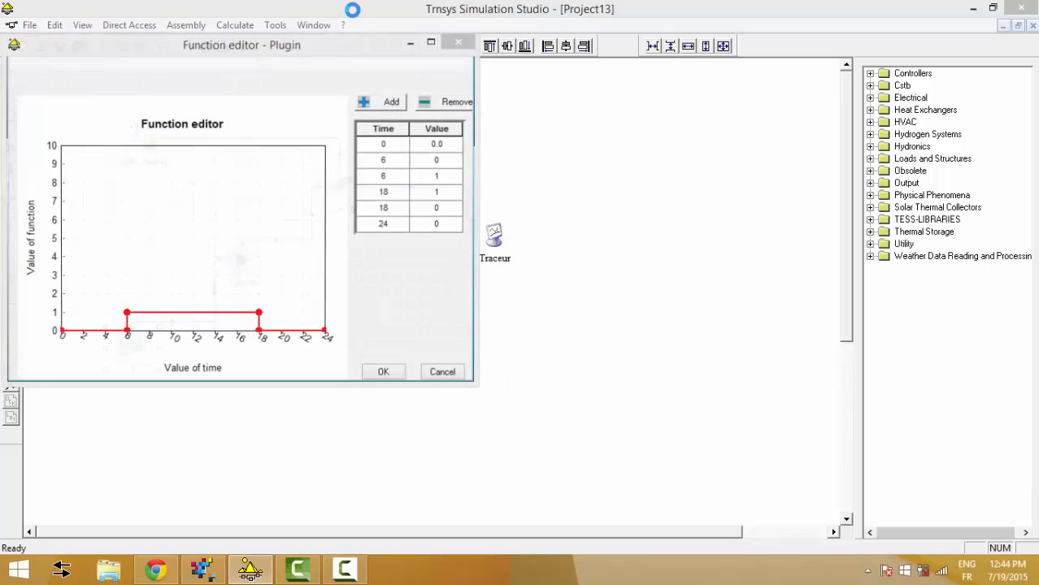
pyautogui.moveTo(377, 49); pyautogui.dragTo(535, 73)
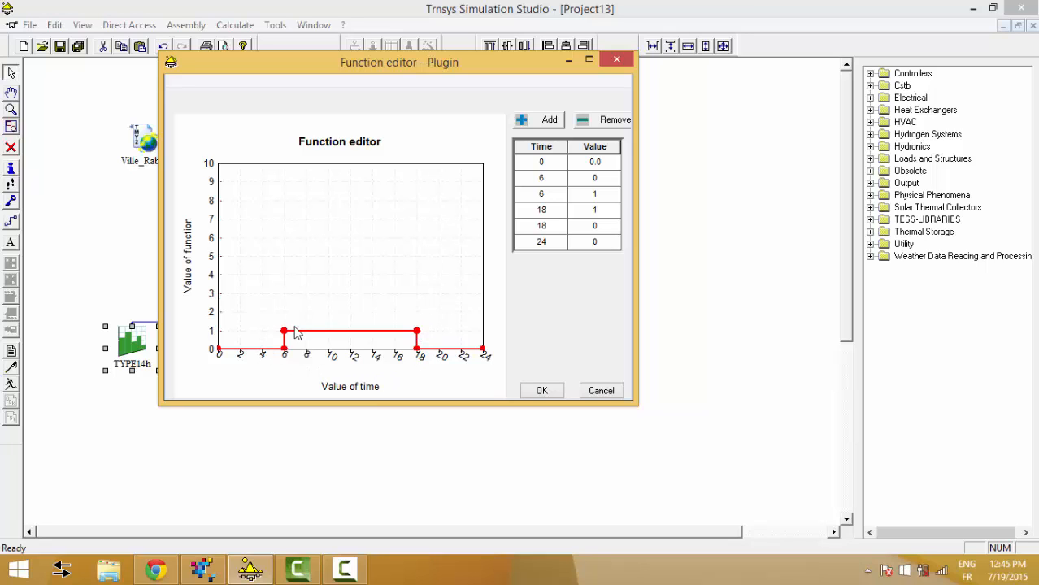
pyautogui.click(538, 391)
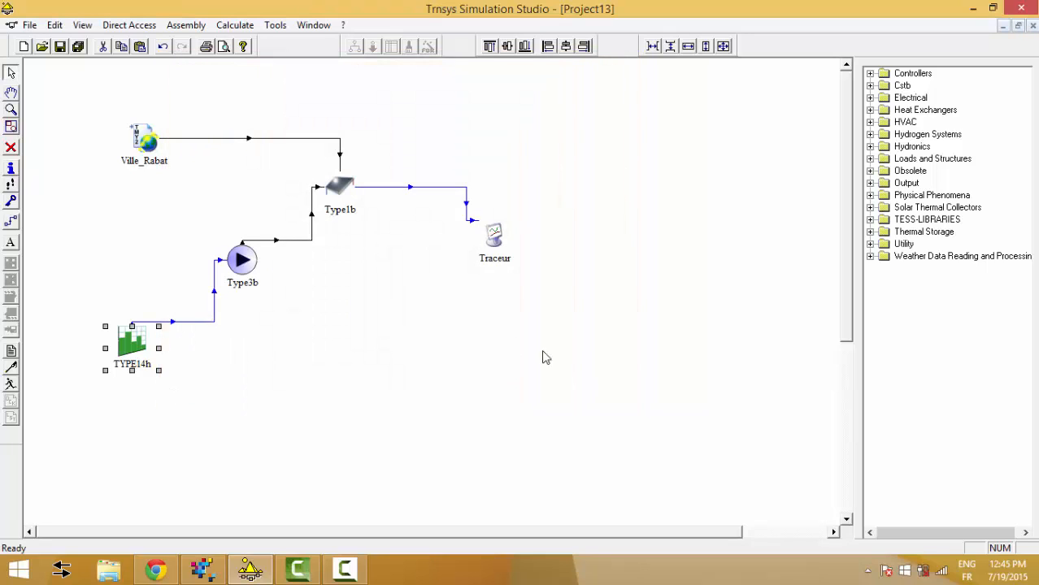
# Link TYPE14h's average value of function to Type3b's control signal, and Type1b's outlet temperature to Traceur's left axis variable
pyautogui.doubleClick(173, 321)
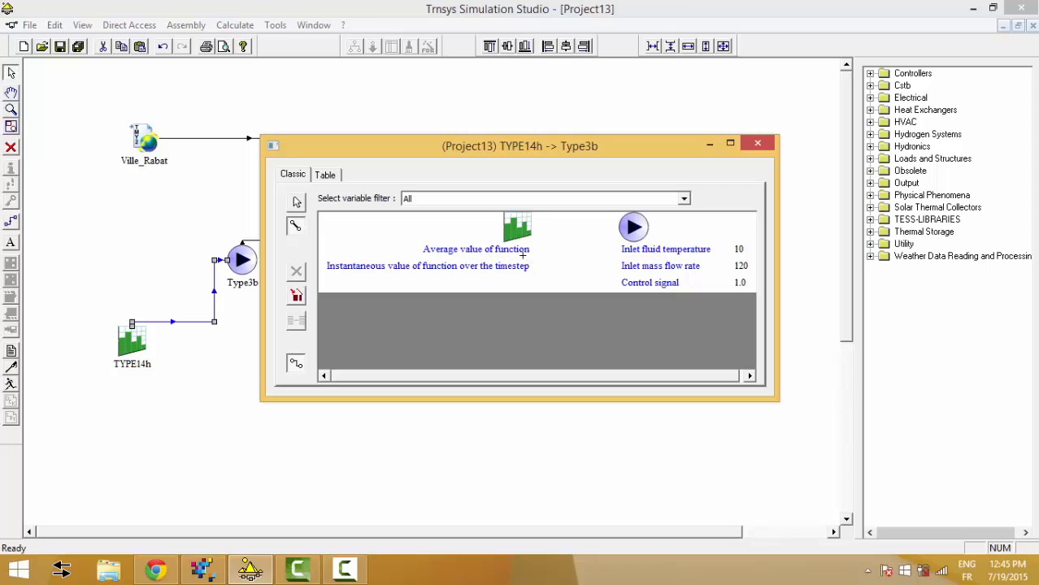
pyautogui.click(630, 283)
pyautogui.click(757, 143)
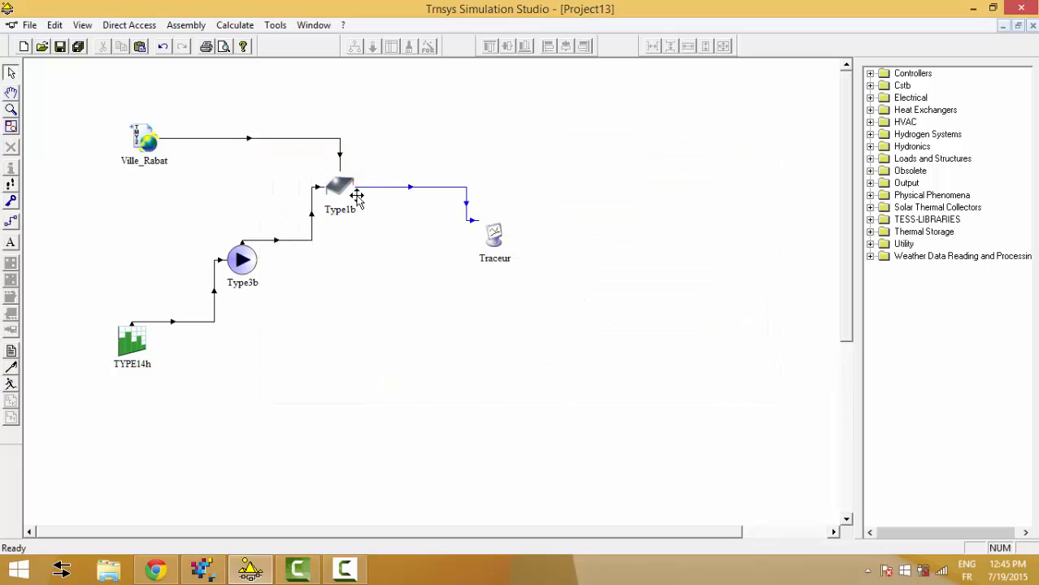
pyautogui.doubleClick(385, 188)
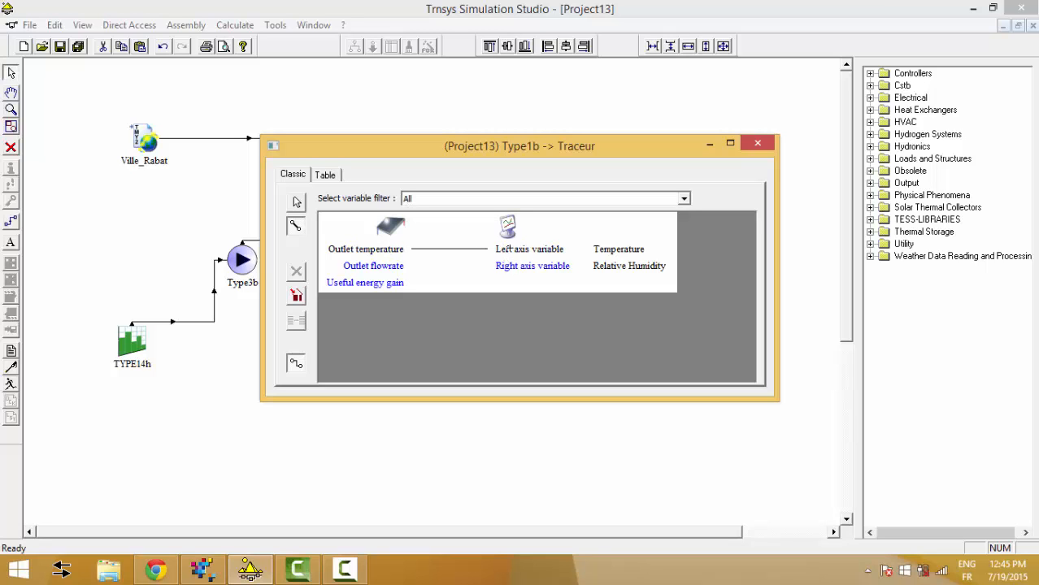
pyautogui.click(757, 144)
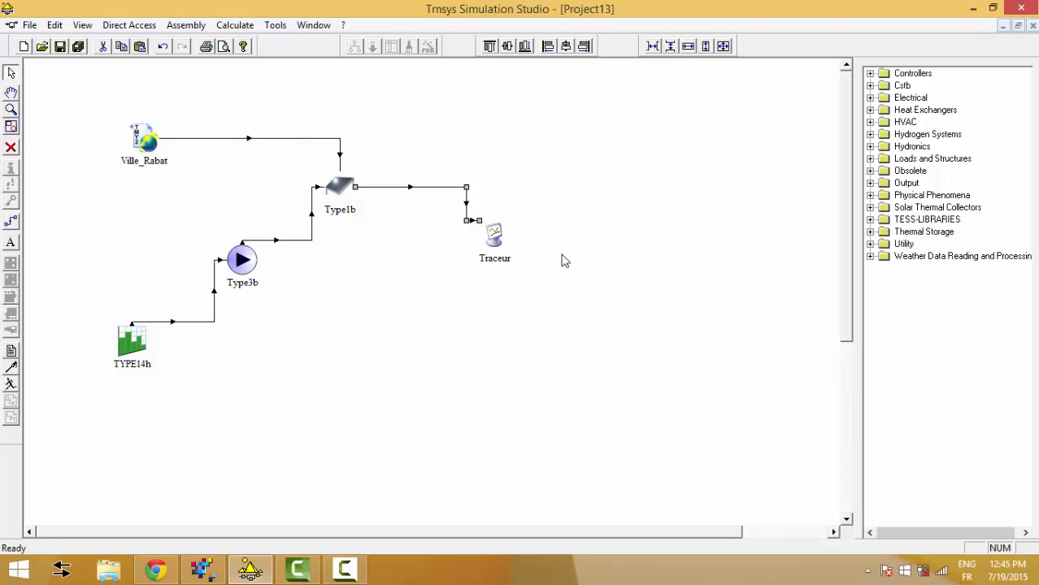
# Set the Traceur plotter's left axis minimum to 0 and left axis maximum to 100, and close its properties
pyautogui.doubleClick(496, 235)
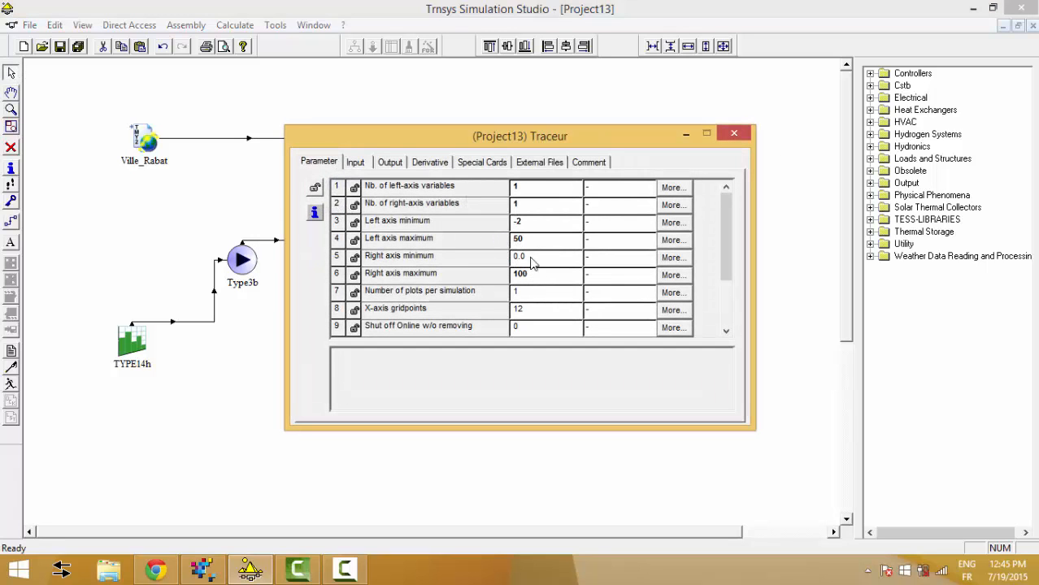
pyautogui.click(531, 230)
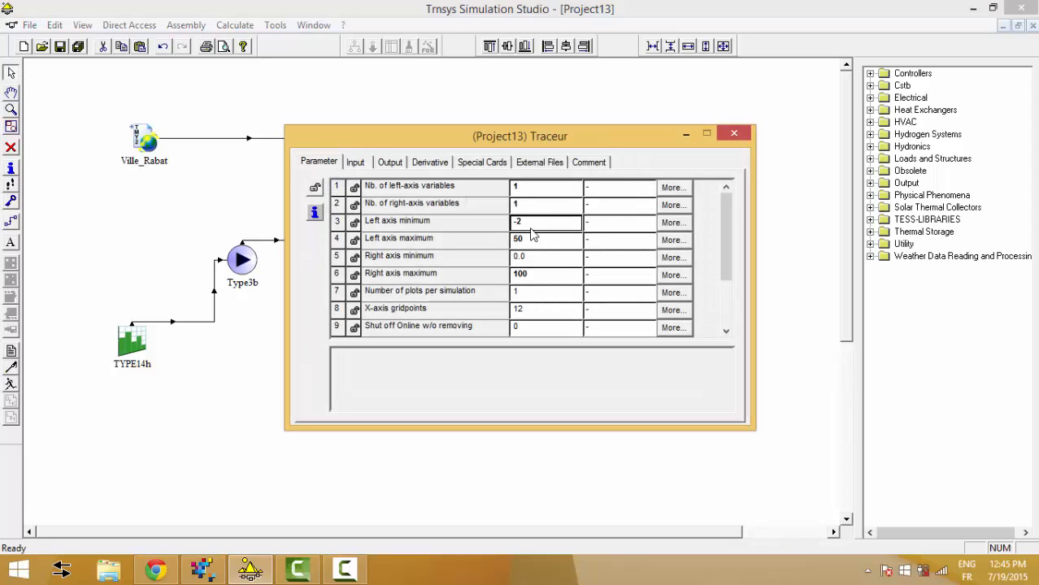
pyautogui.press('BackSpace')
pyautogui.press('BackSpace')
pyautogui.write('0')
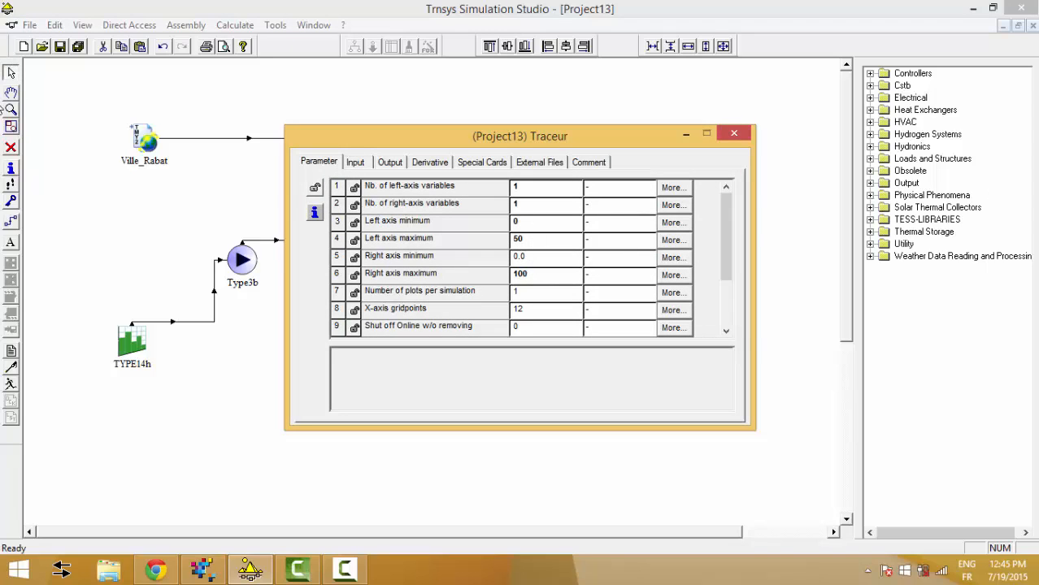
pyautogui.click(557, 246)
pyautogui.write('100')
pyautogui.click(527, 278)
pyautogui.click(392, 164)
pyautogui.click(335, 164)
pyautogui.click(730, 135)
pyautogui.click(426, 250)
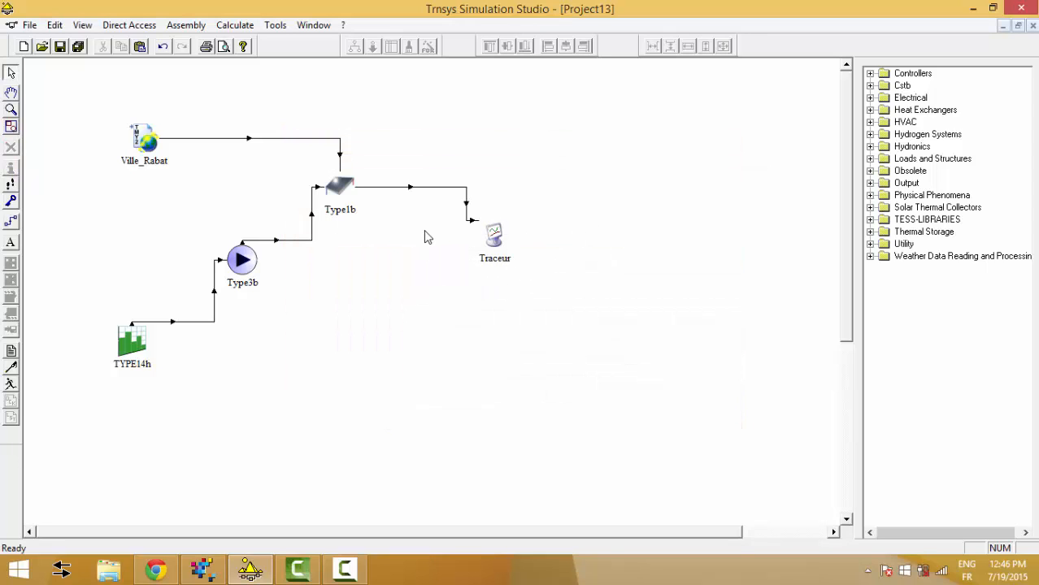
# Set the simulation stop time to 4 days in the control cards and accept the settings
pyautogui.click(12, 352)
pyautogui.click(601, 193)
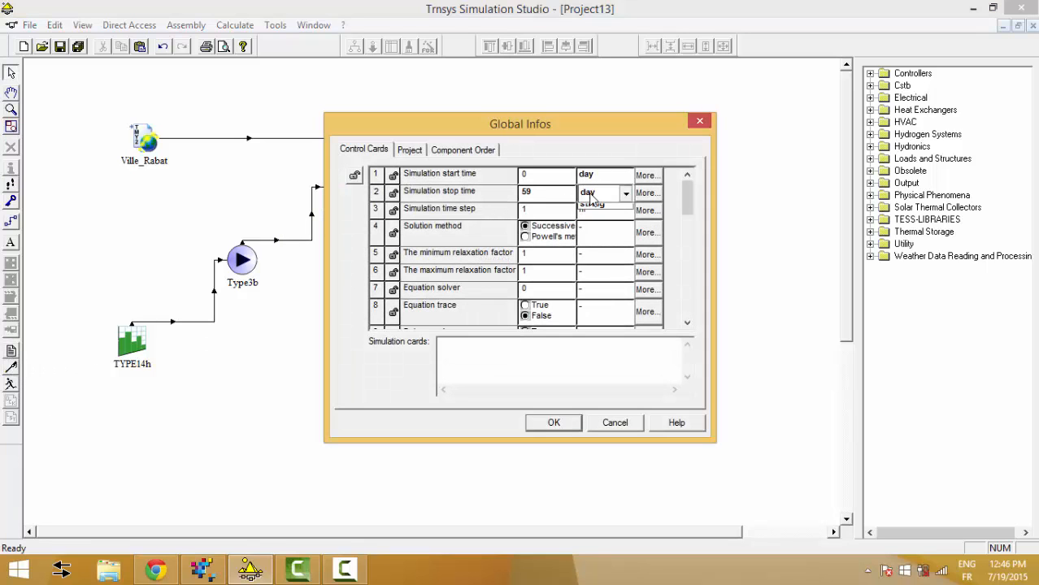
pyautogui.click(598, 220)
pyautogui.click(544, 201)
pyautogui.write('4')
pyautogui.click(562, 182)
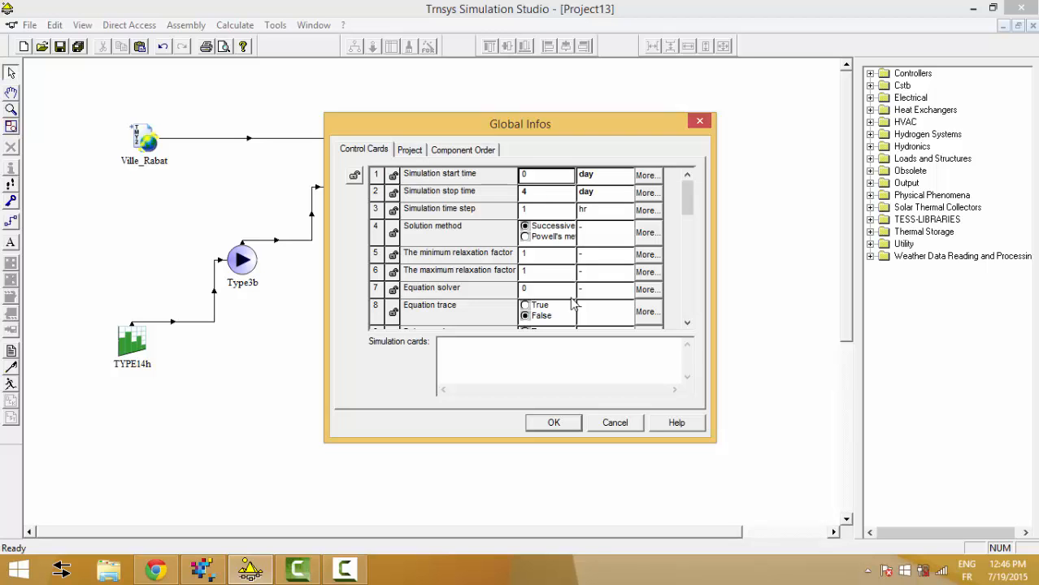
pyautogui.click(556, 423)
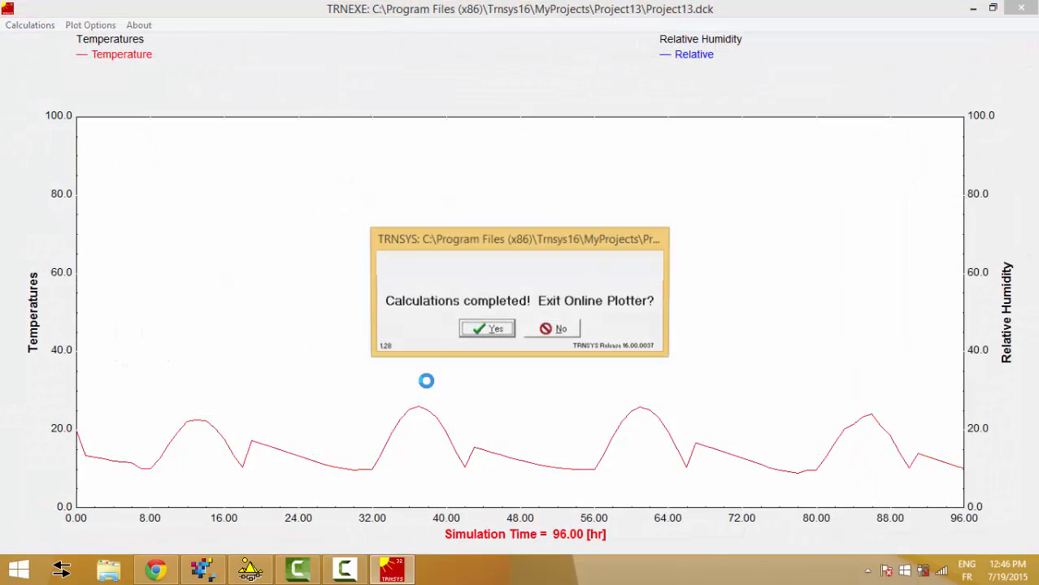
# Keep the online plot open after the run, read the temperature curve around its second peak and close the plotter
pyautogui.click(549, 329)
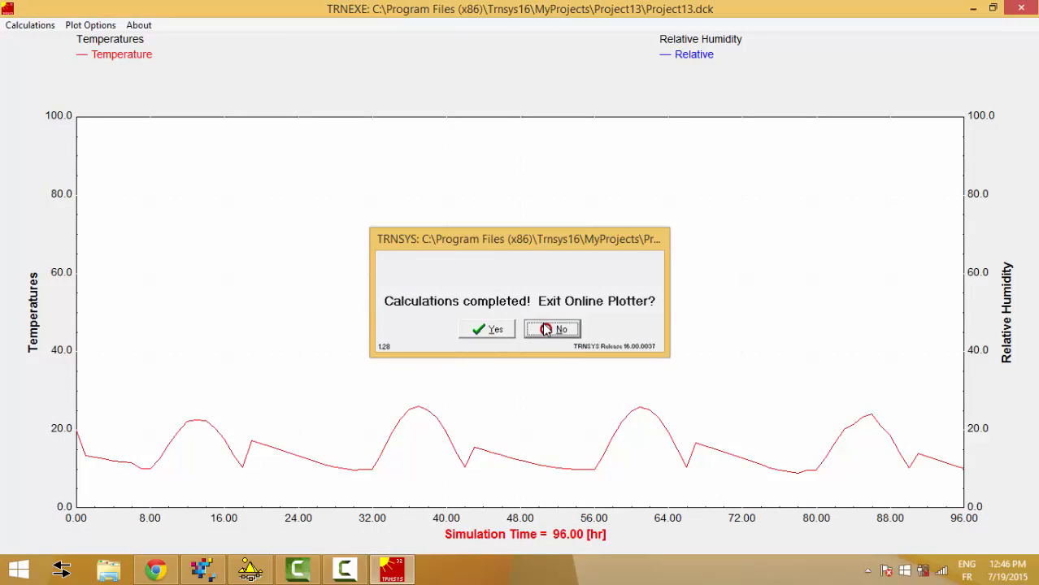
pyautogui.moveTo(420, 410); pyautogui.dragTo(415, 412)
pyautogui.moveTo(295, 425); pyautogui.dragTo(420, 445)
pyautogui.click(1020, 8)
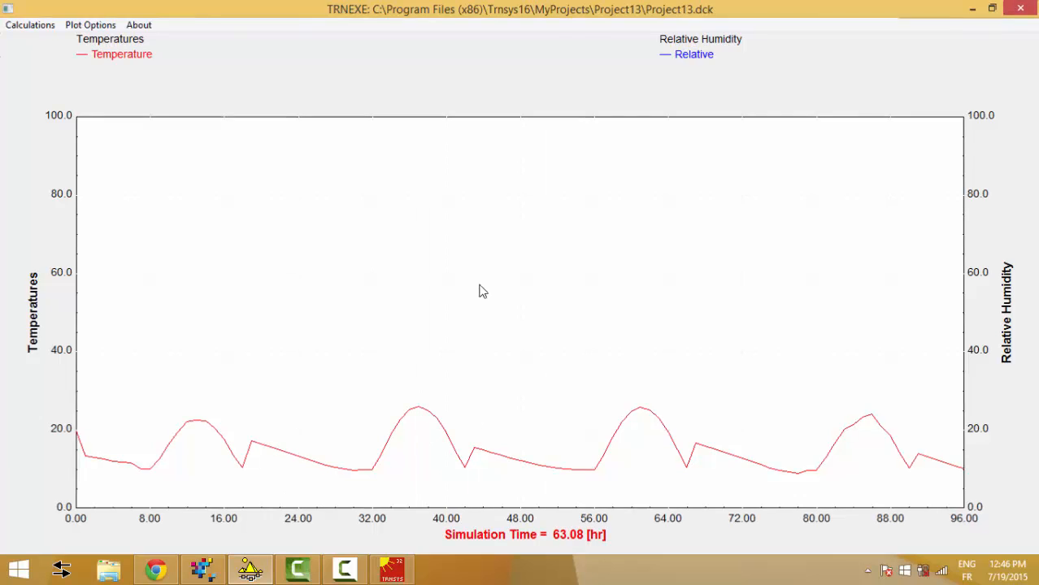
# Set the Type1b collector area to 6 m^2 and close its properties
pyautogui.doubleClick(338, 186)
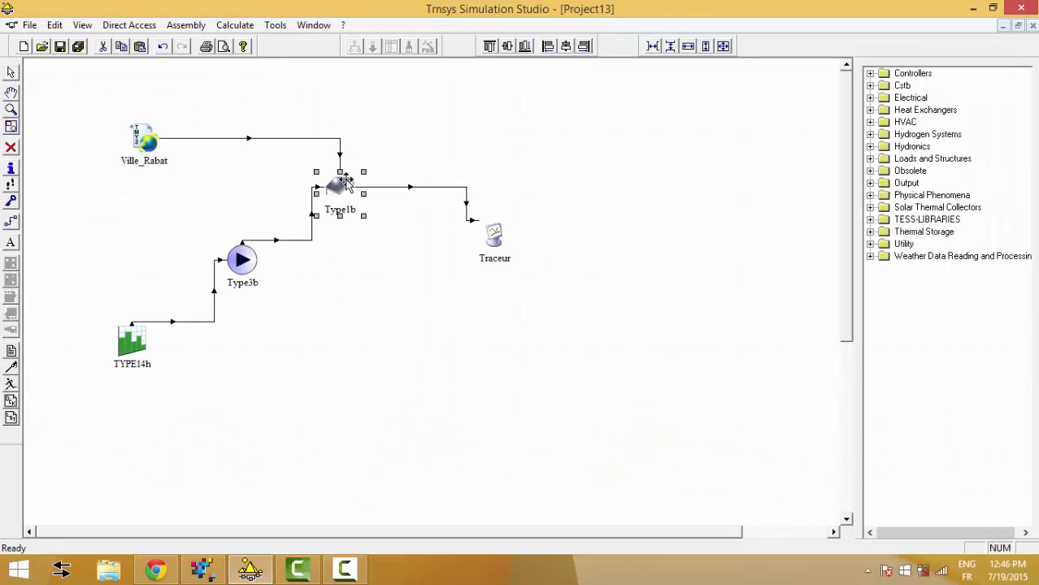
pyautogui.click(528, 205)
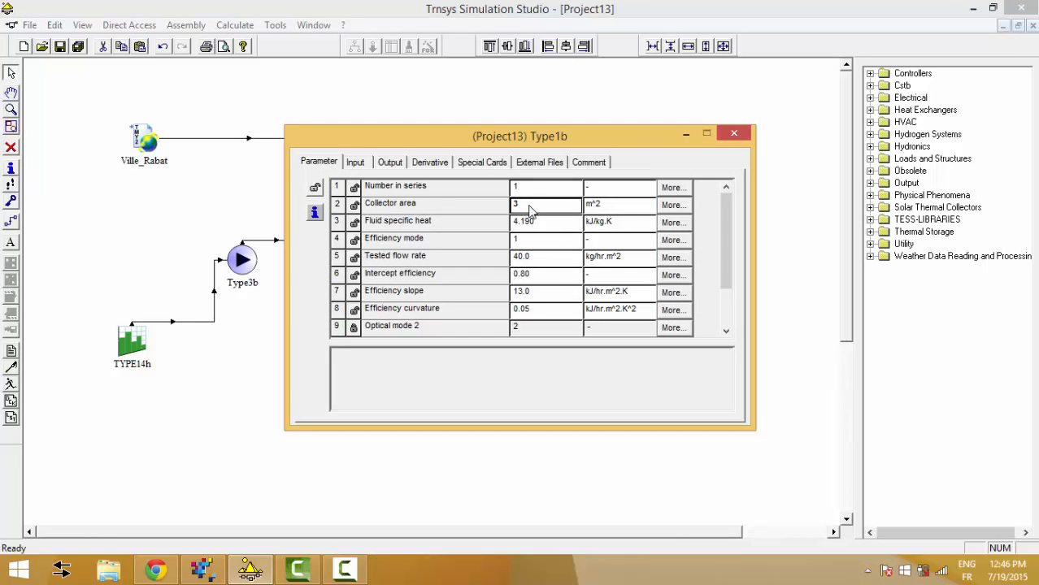
pyautogui.write('6')
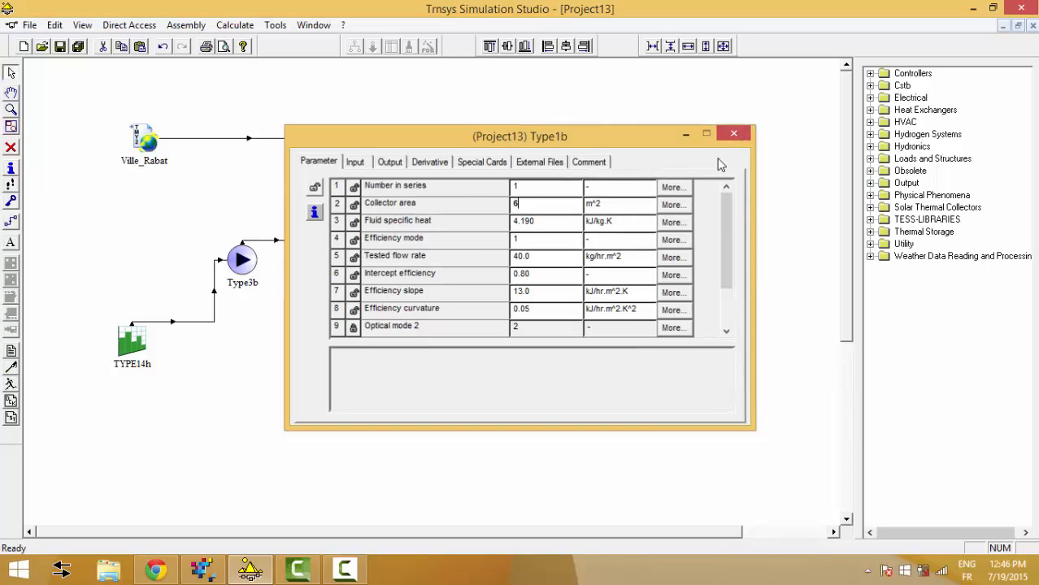
pyautogui.click(734, 133)
# Rerun the simulation with the larger collector, read the temperature at the second peak and close the plotter
pyautogui.click(12, 386)
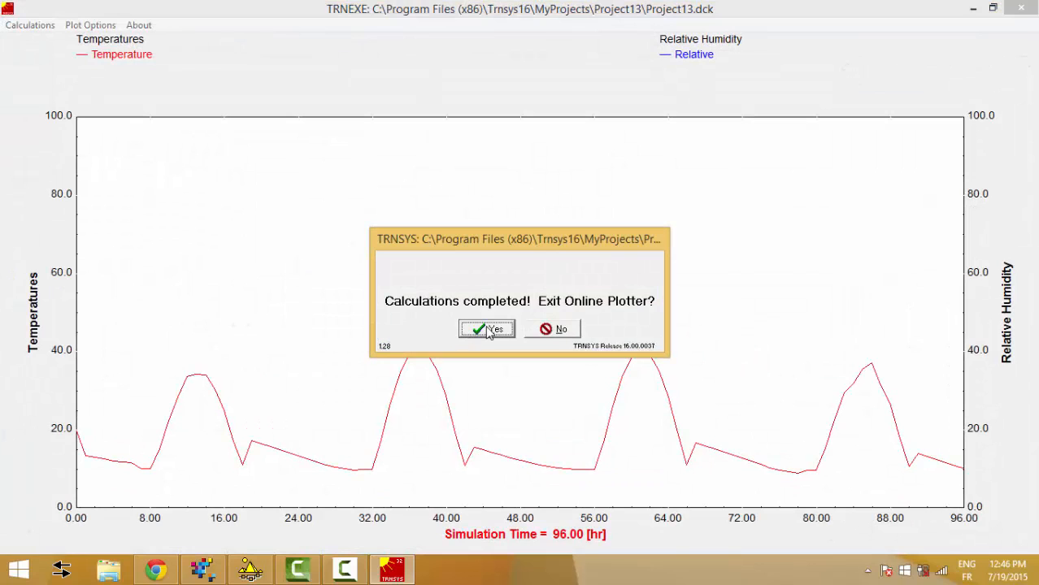
pyautogui.click(556, 329)
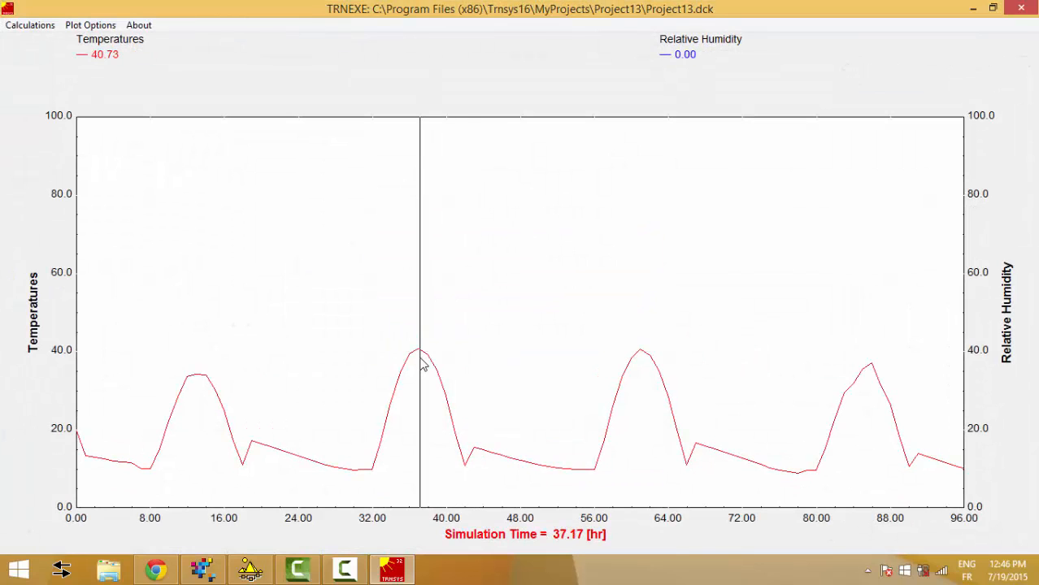
pyautogui.click(1021, 9)
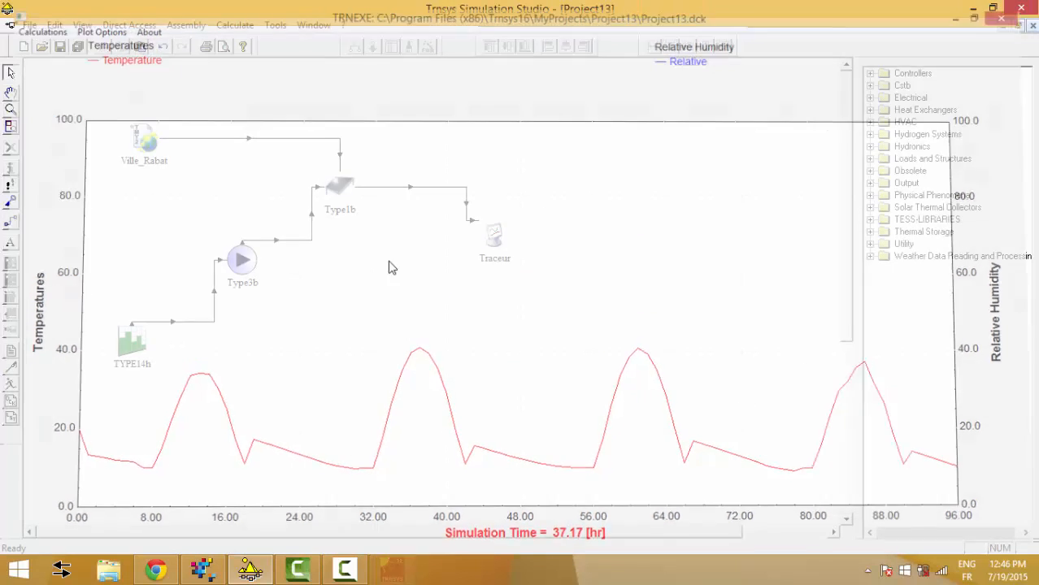
# Set the Type3b pump's maximum flow rate to 90 kg/hr and close its properties
pyautogui.doubleClick(242, 260)
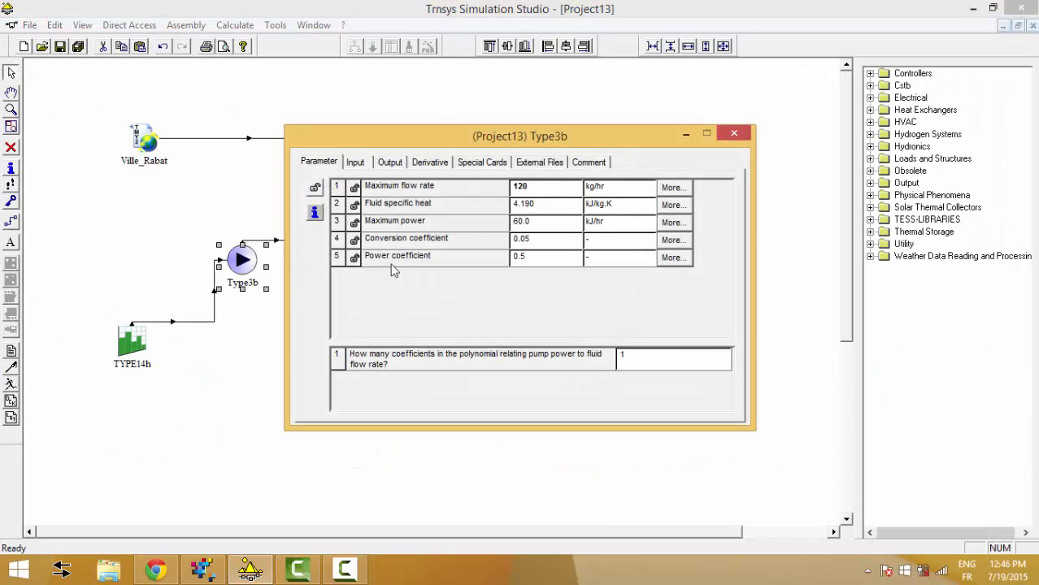
pyautogui.click(534, 193)
pyautogui.write('90')
pyautogui.click(733, 134)
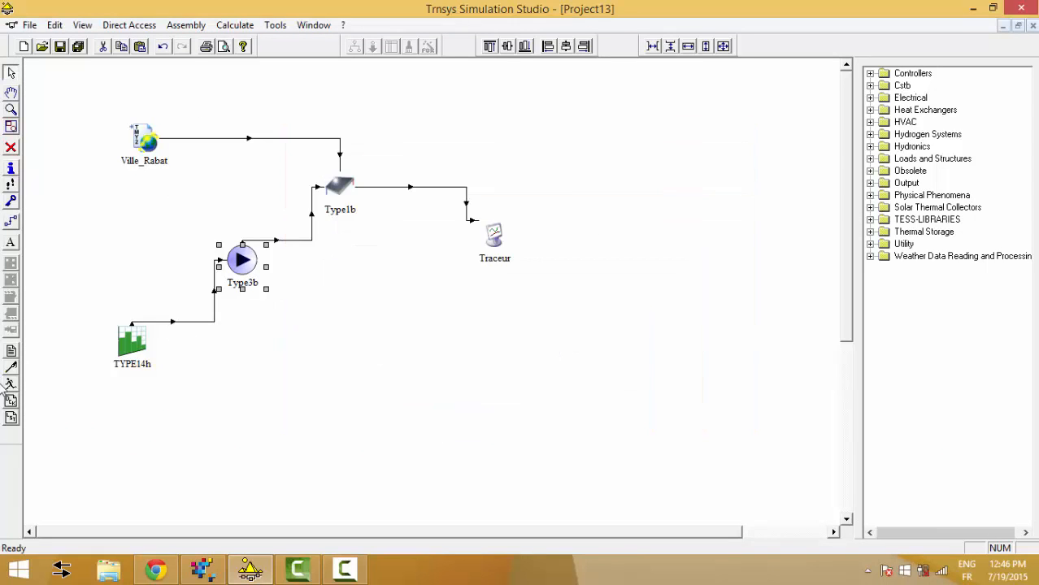
# Rerun the simulation with the reduced flow rate, read the temperatures from the second to the last peak and close the plotter
pyautogui.click(13, 385)
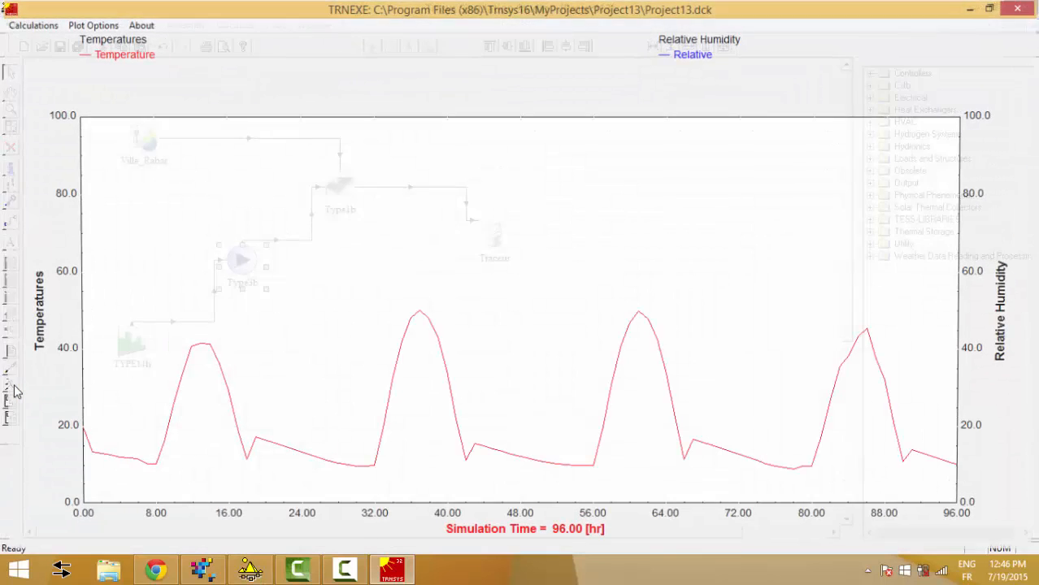
pyautogui.click(553, 329)
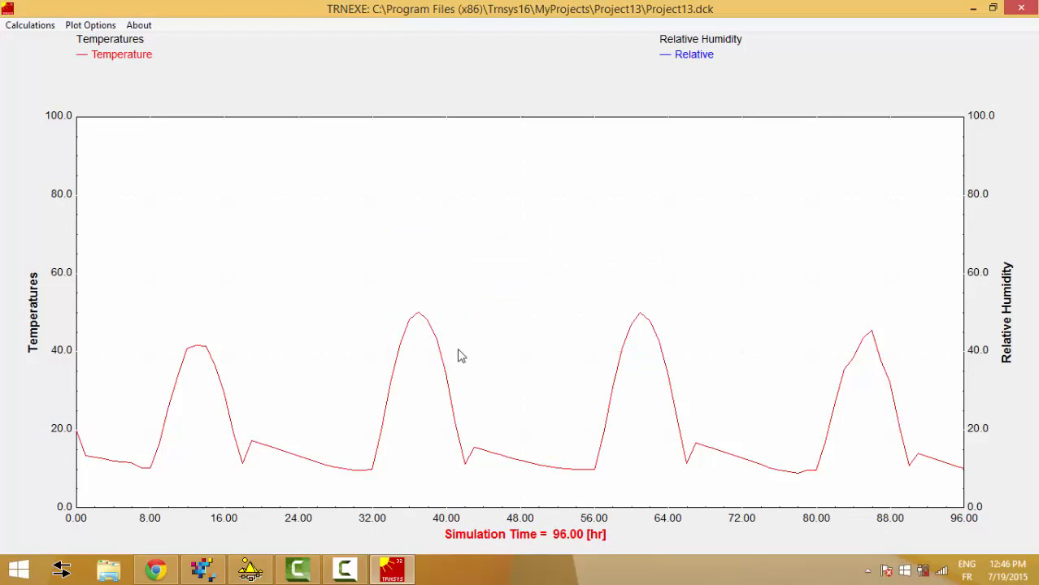
pyautogui.moveTo(416, 353); pyautogui.dragTo(874, 329)
pyautogui.click(1021, 10)
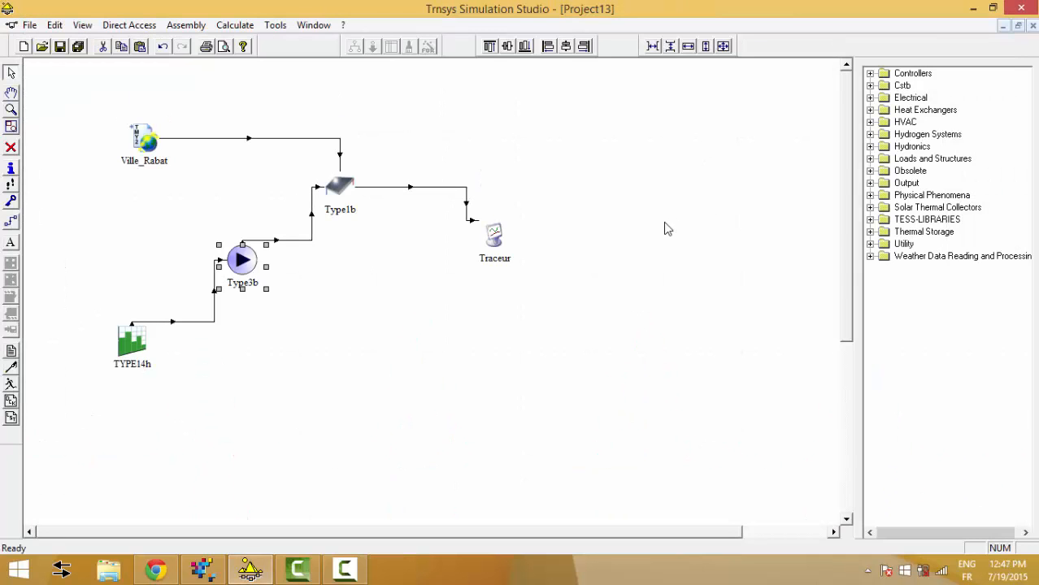
# Move the Traceur plotter slightly lower in the diagram and change its right axis title to "Energy"
pyautogui.click(485, 244)
pyautogui.click(538, 276)
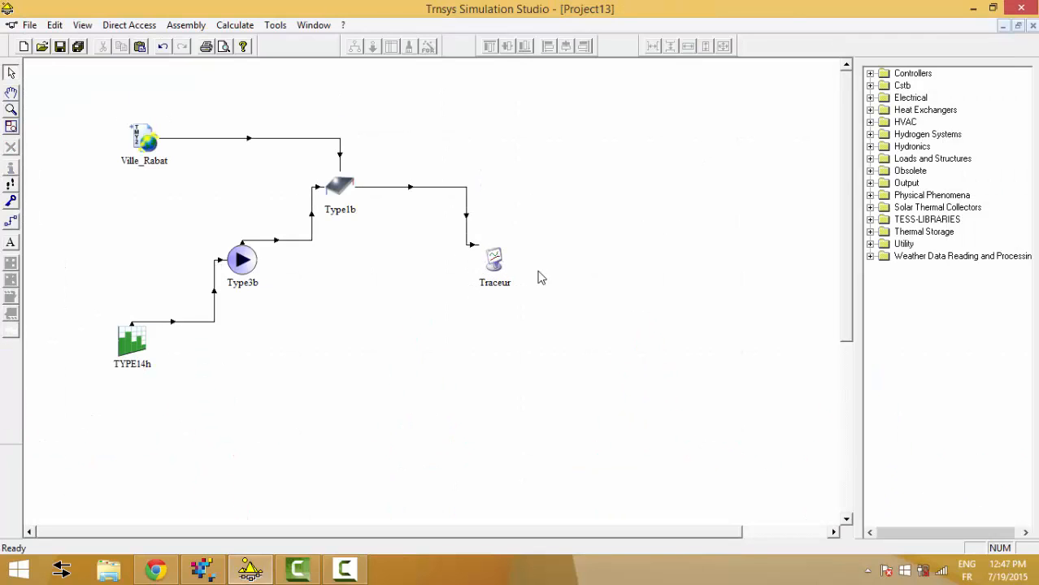
pyautogui.doubleClick(495, 259)
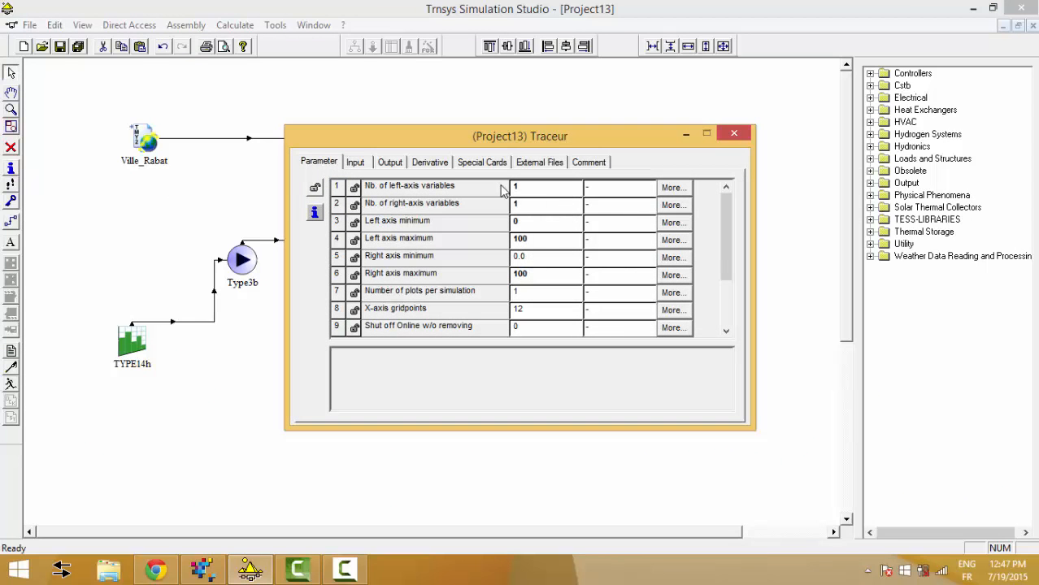
pyautogui.click(487, 164)
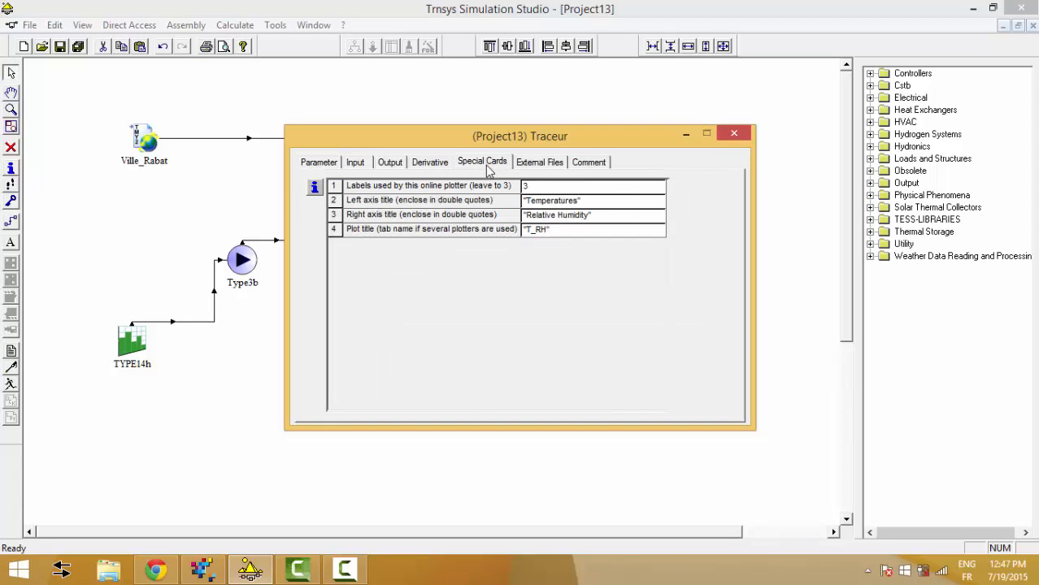
pyautogui.click(578, 214)
pyautogui.click(554, 215)
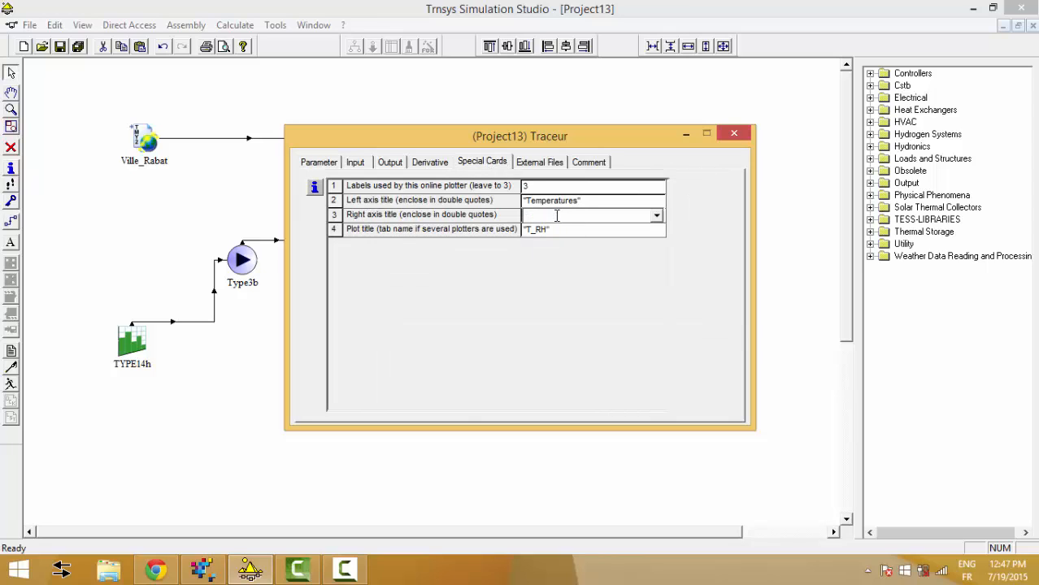
pyautogui.moveTo(554, 215)
pyautogui.mouseDown()
pyautogui.moveTo(518, 216)
pyautogui.moveTo(540, 216)
pyautogui.mouseUp()
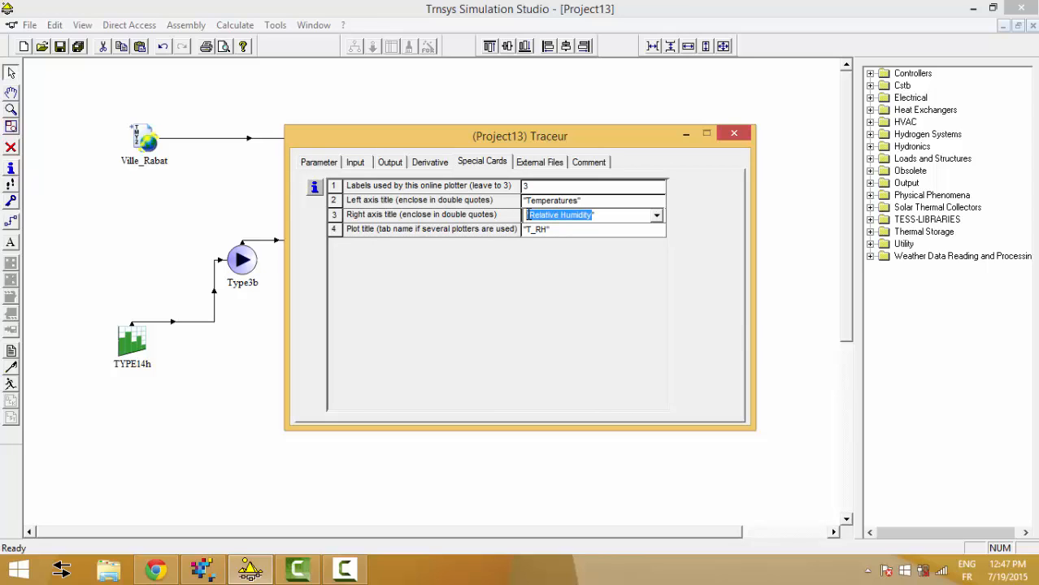
pyautogui.press('BackSpace')
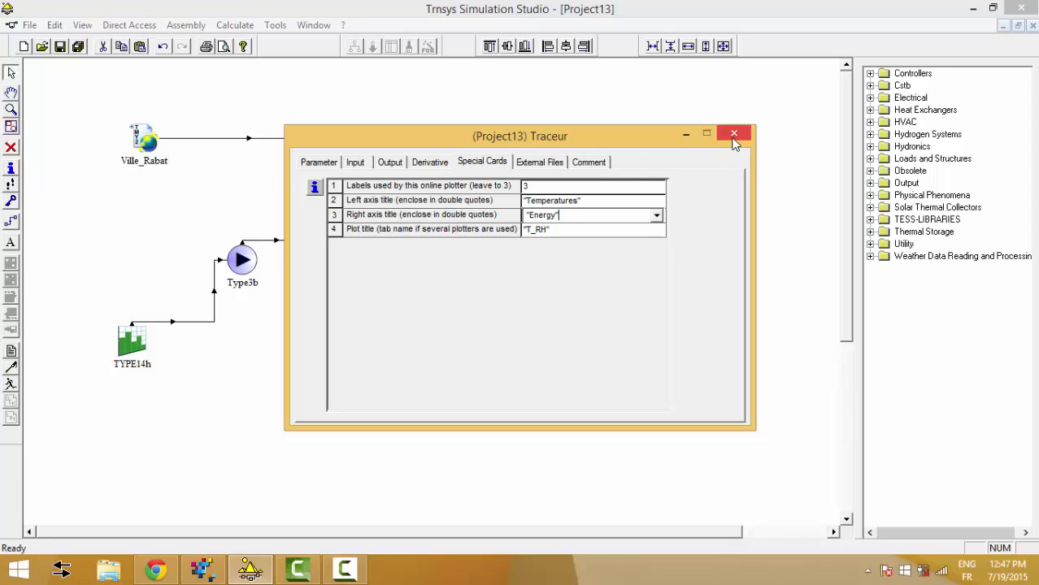
# Set Traceur's number of right-axis variables to 2 and right axis maximum to 7600, and close its properties
pyautogui.click(325, 162)
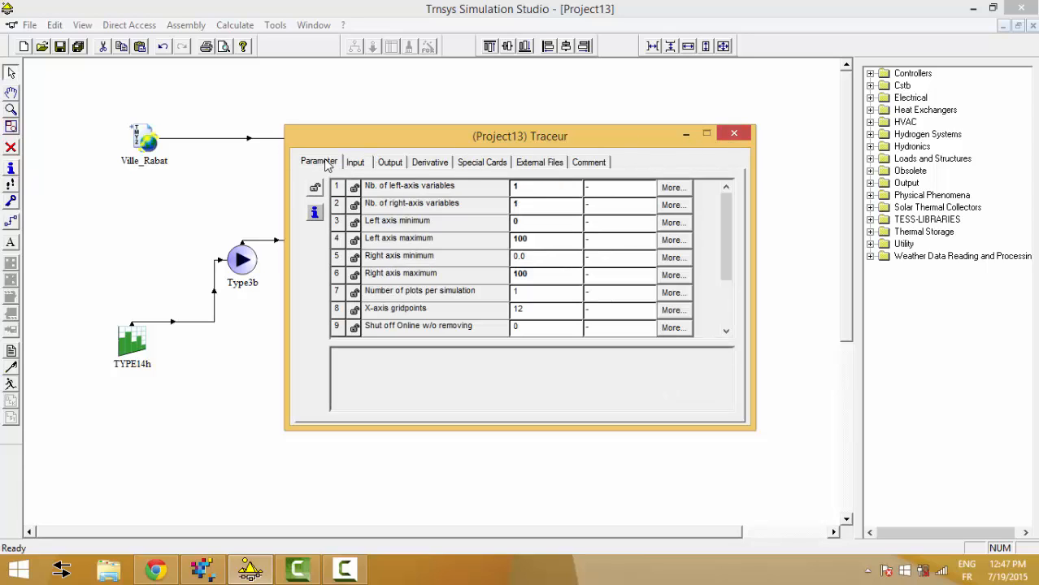
pyautogui.click(530, 209)
pyautogui.write('2')
pyautogui.click(538, 257)
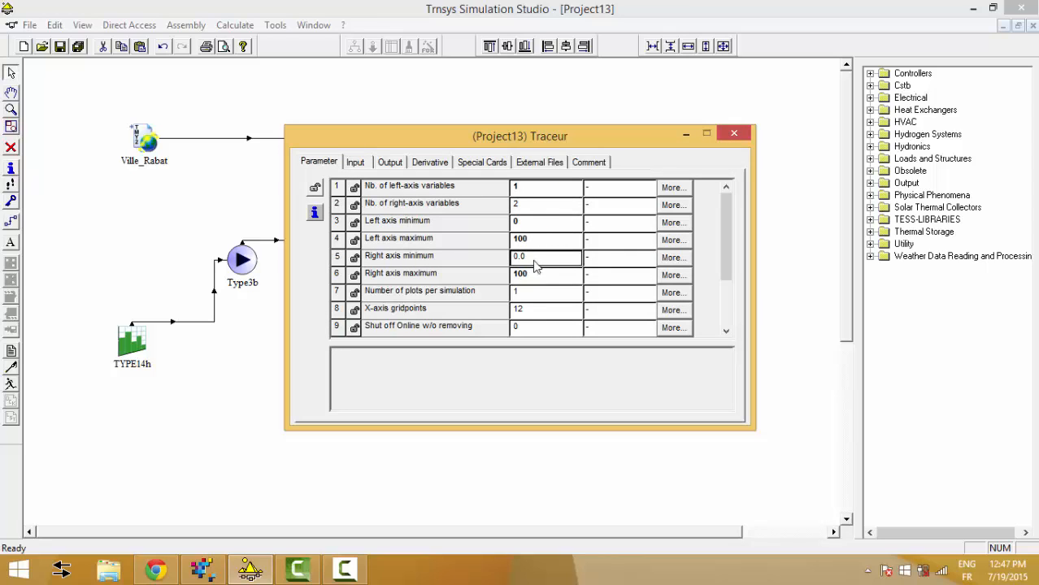
pyautogui.click(530, 274)
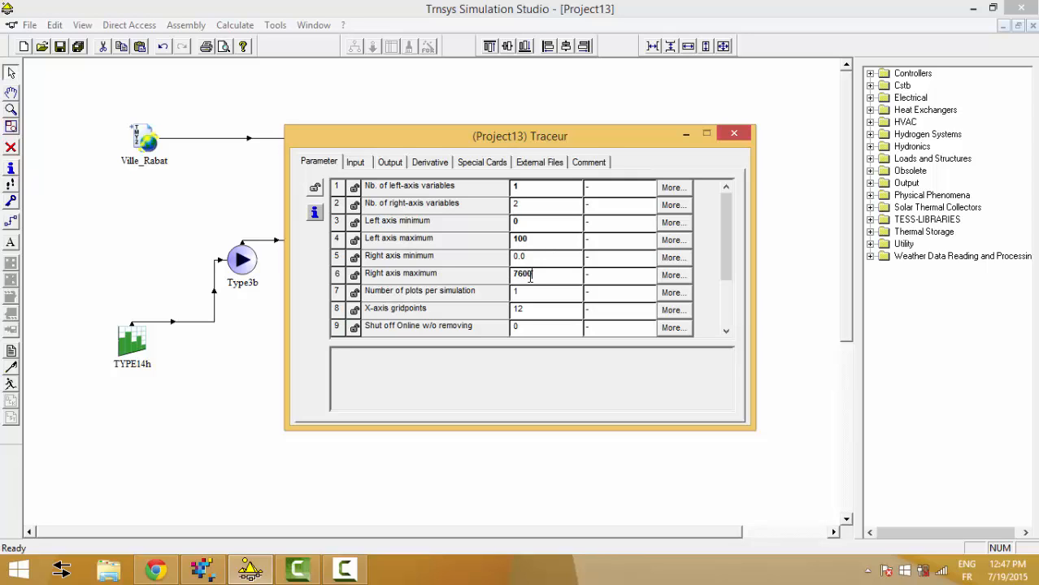
pyautogui.click(728, 135)
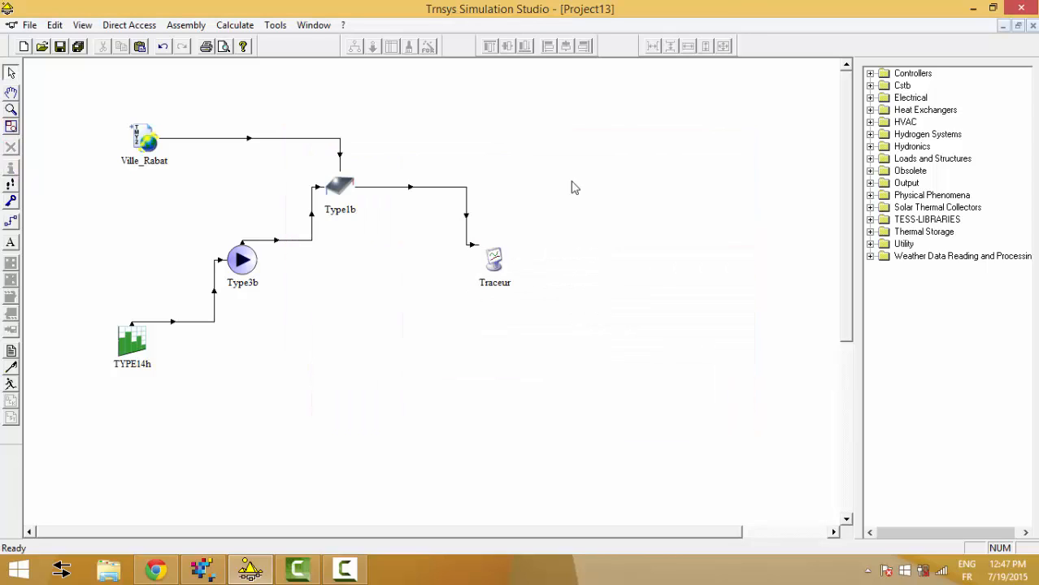
# Draw a link from the Ville_Rabat weather component to the Traceur plotter
pyautogui.click(10, 221)
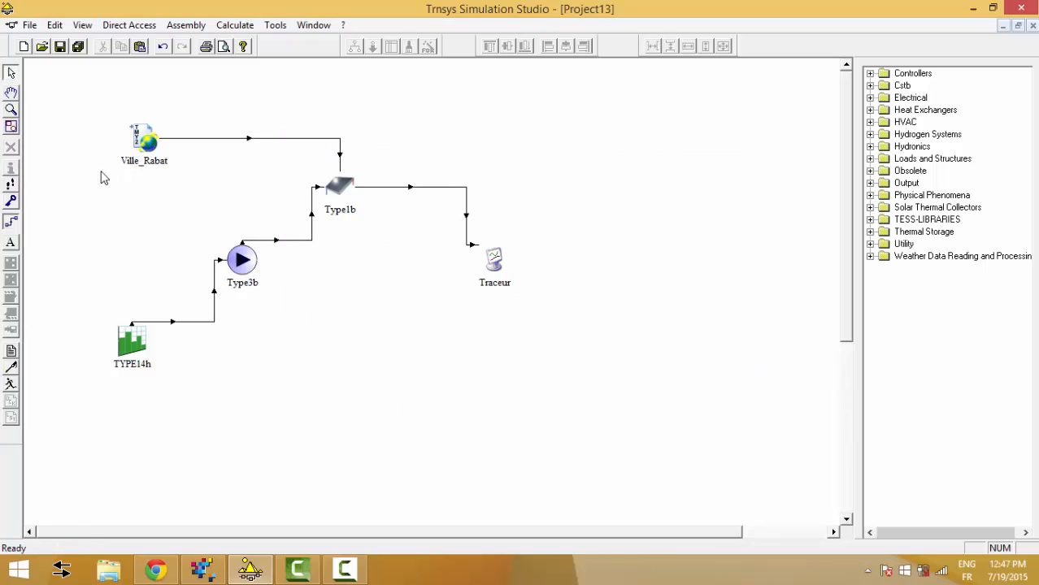
pyautogui.click(139, 122)
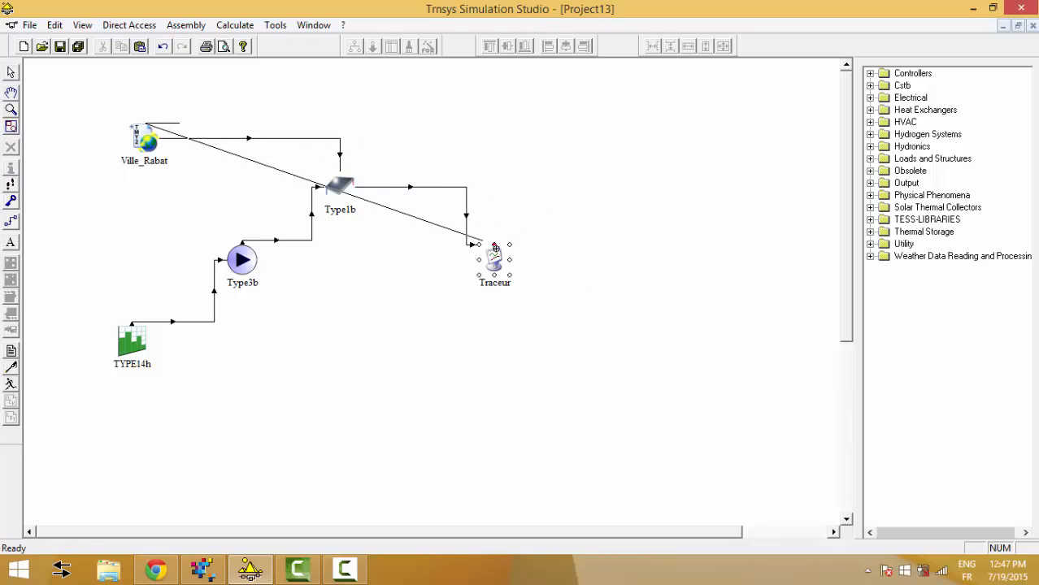
pyautogui.click(494, 245)
# Open the Type1b to Traceur link, check which outputs connect to the plotter variables and close it
pyautogui.click(466, 203)
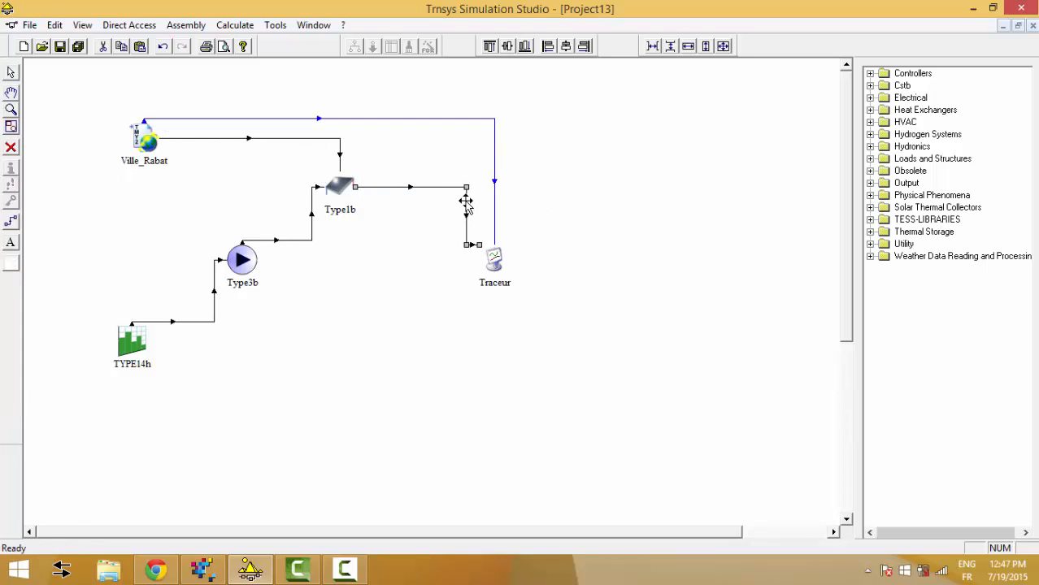
pyautogui.doubleClick(466, 203)
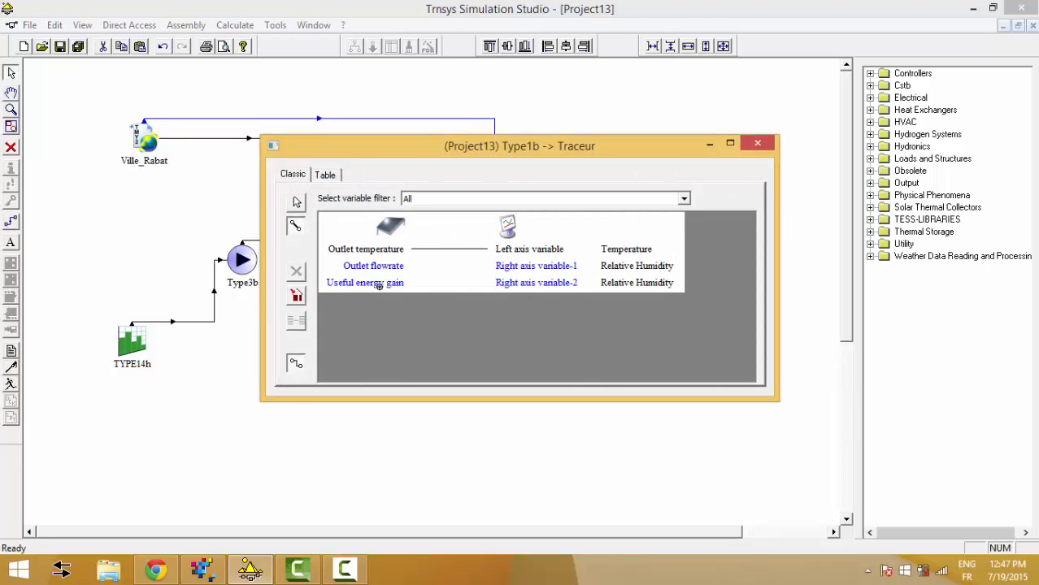
pyautogui.click(756, 144)
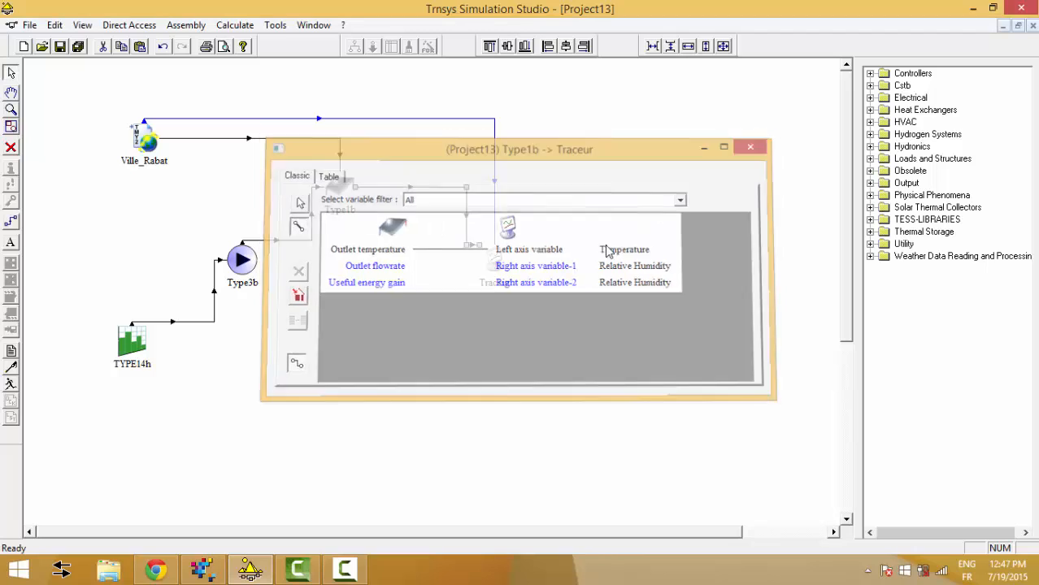
# Label Traceur's right axis variable-1 as EU and right axis variable-2 as ER in its inputs
pyautogui.doubleClick(495, 261)
pyautogui.click(355, 162)
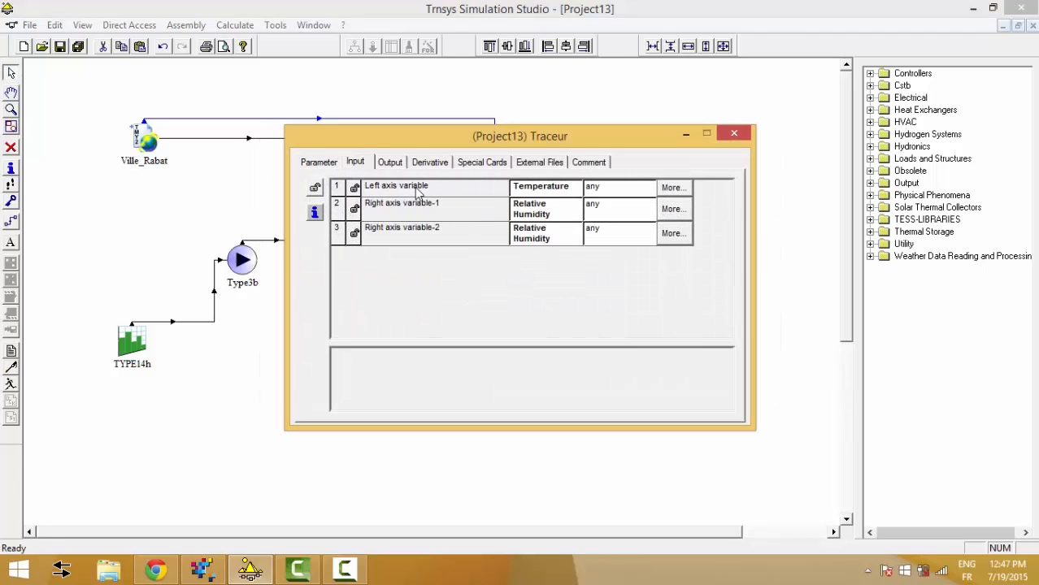
pyautogui.moveTo(557, 213); pyautogui.dragTo(464, 196)
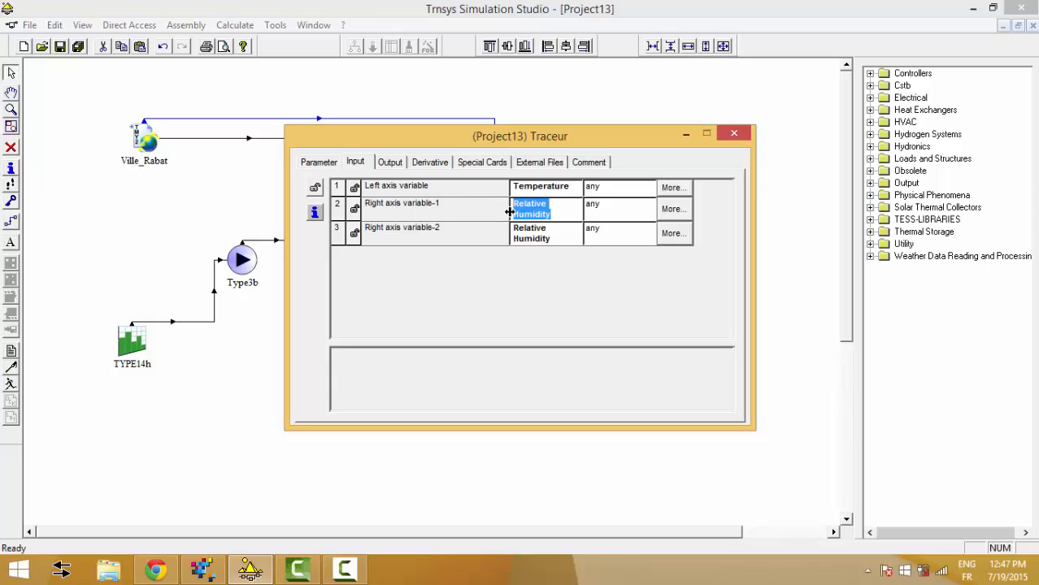
pyautogui.press('BackSpace')
pyautogui.write('En')
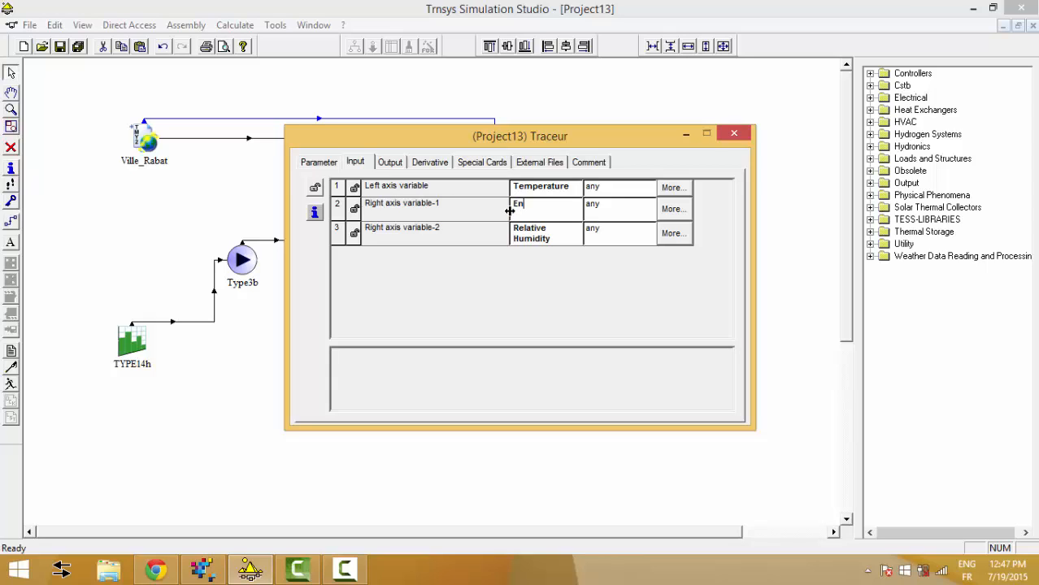
pyautogui.click(546, 235)
pyautogui.moveTo(551, 233); pyautogui.dragTo(368, 191)
pyautogui.write('ER')
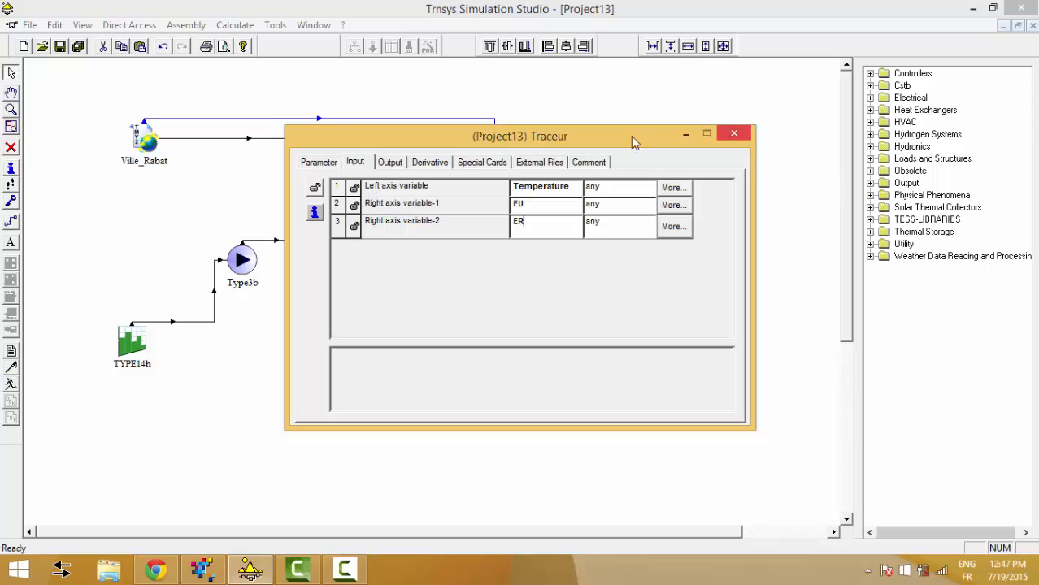
# Set Traceur's right axis title to "Energy KJ/Hr" in its special cards and close its properties
pyautogui.click(492, 162)
pyautogui.click(548, 215)
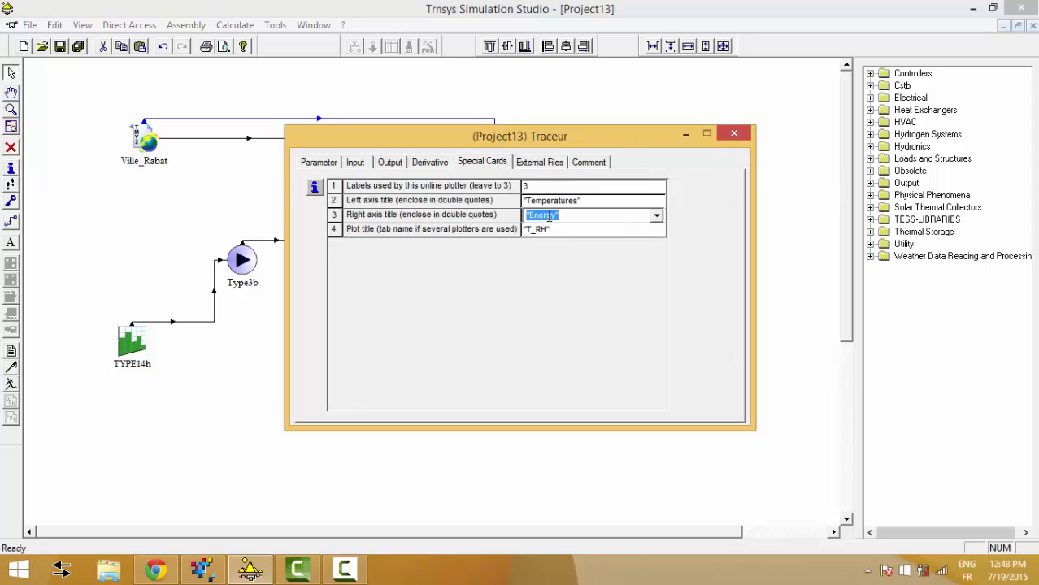
pyautogui.click(556, 216)
pyautogui.write('KJ/Hr')
pyautogui.click(729, 138)
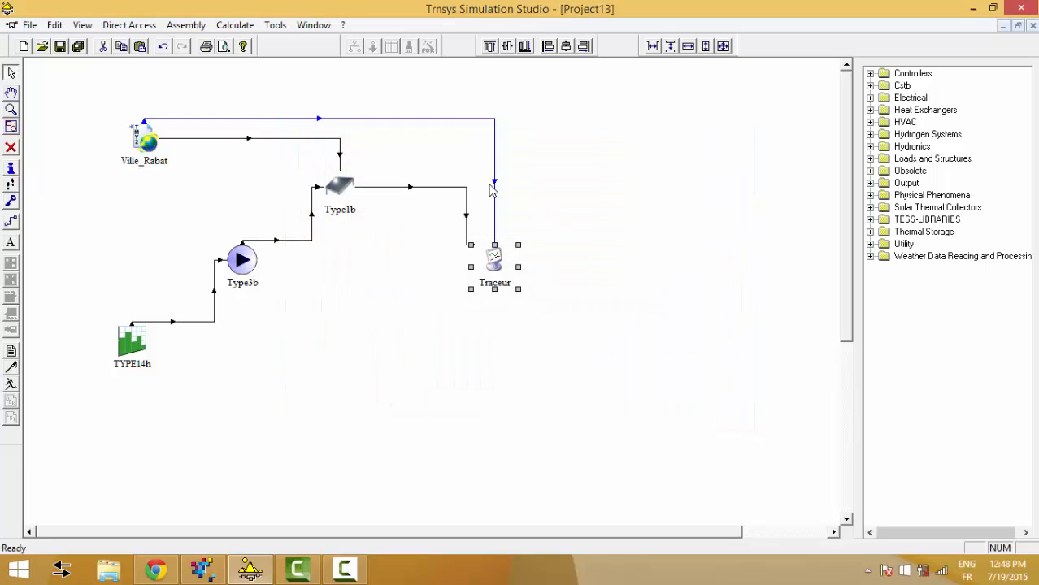
# Connect Type1b's Useful energy gain output to Traceur's Right axis variable-1 and close the link window
pyautogui.doubleClick(450, 189)
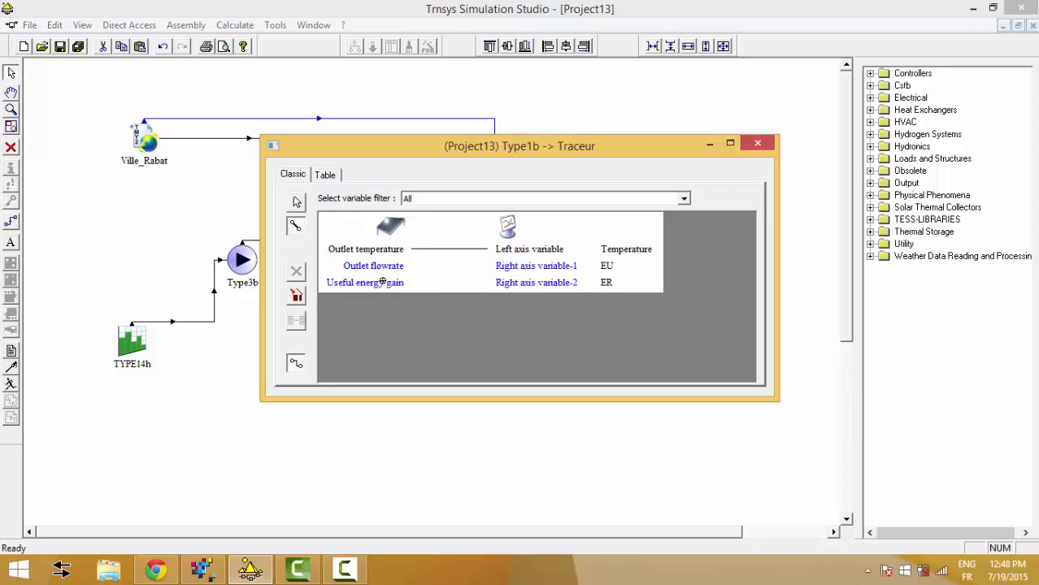
pyautogui.click(380, 283)
pyautogui.click(532, 265)
pyautogui.click(758, 143)
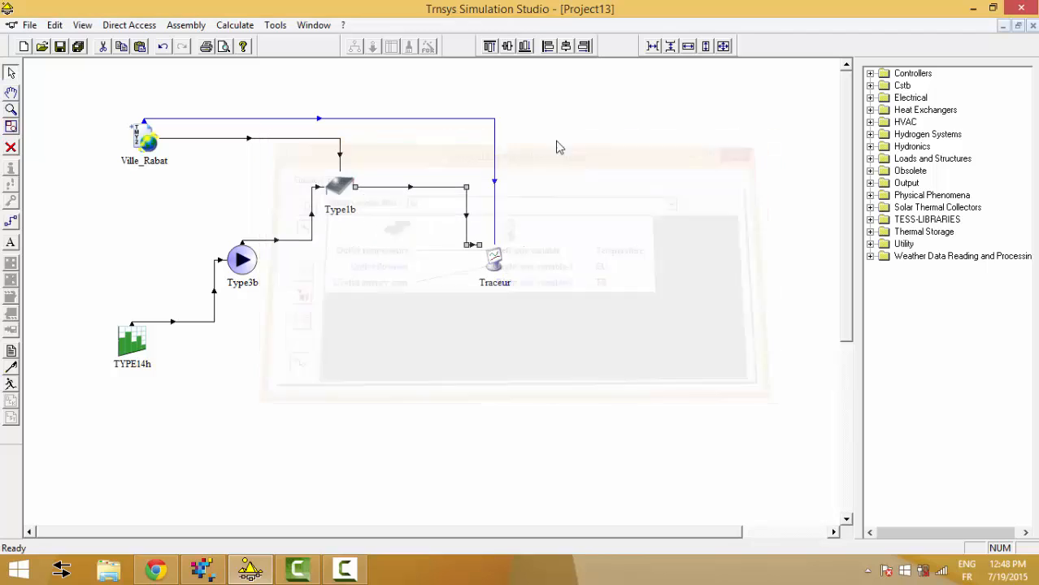
# Connect Ville_Rabat's total radiation on tilted surface-1 to Traceur's Right axis variable-2 and close the link window
pyautogui.doubleClick(495, 167)
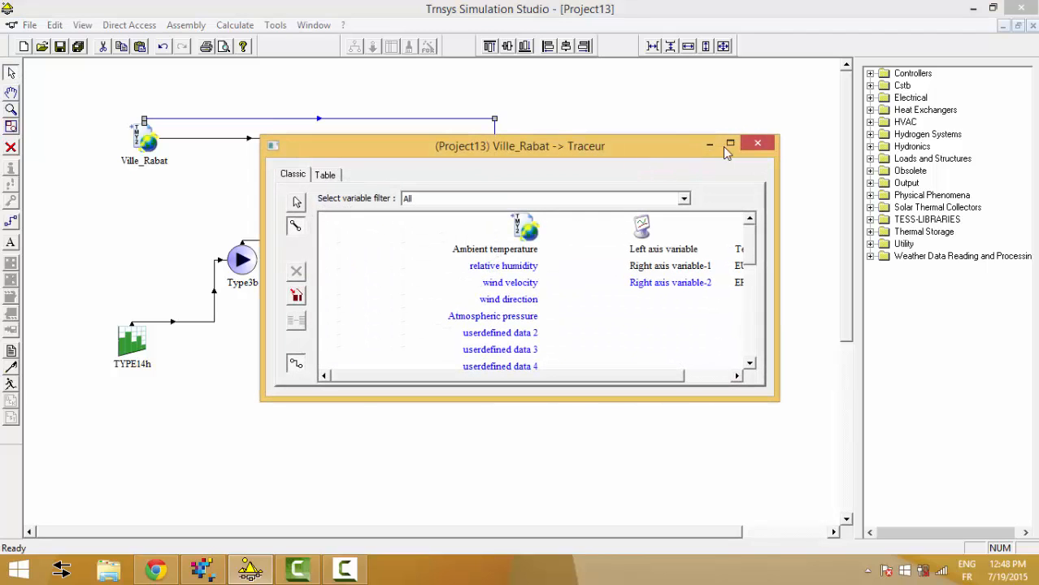
pyautogui.click(732, 144)
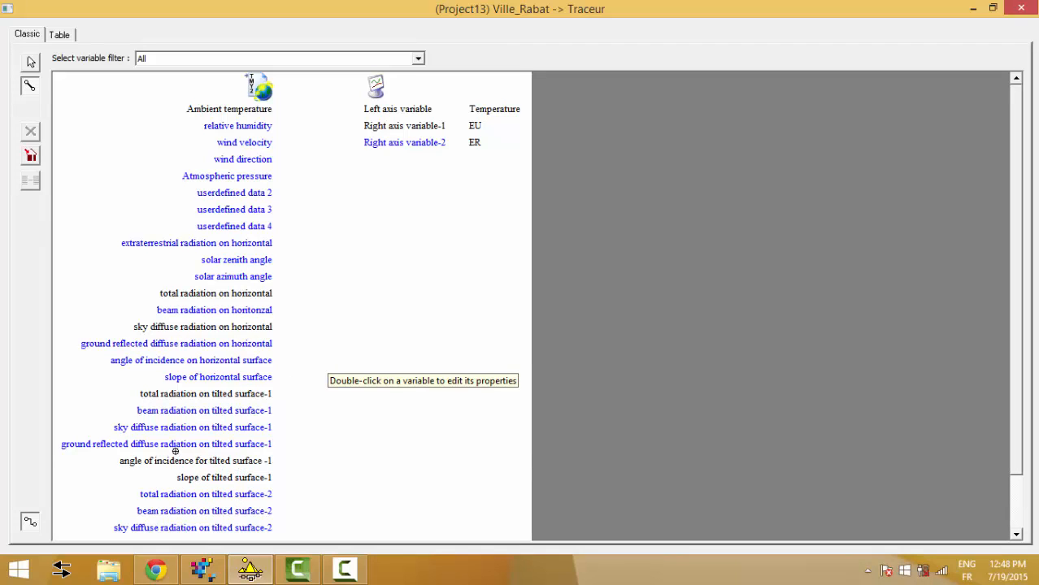
pyautogui.click(245, 395)
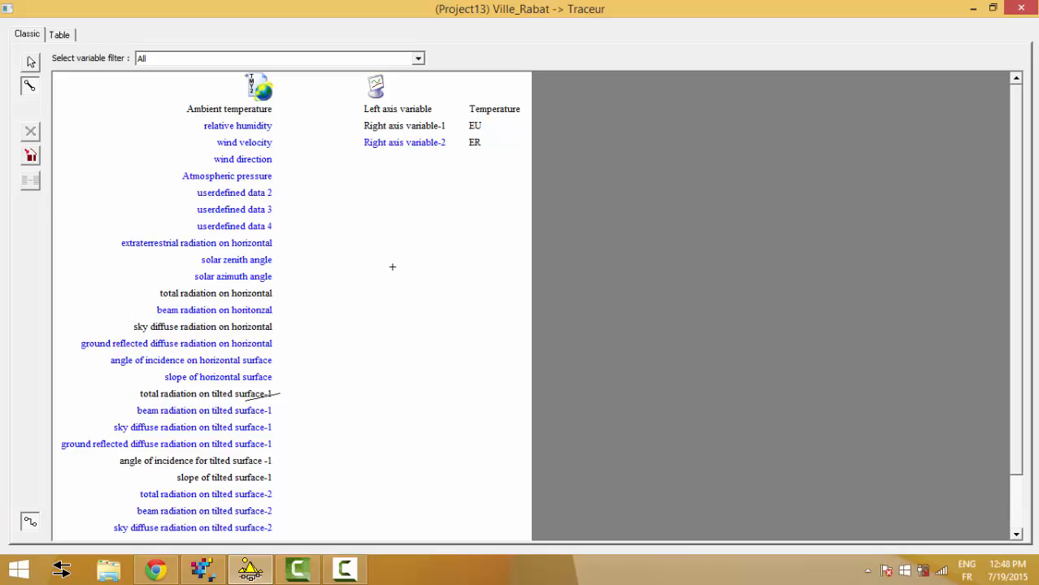
pyautogui.click(410, 144)
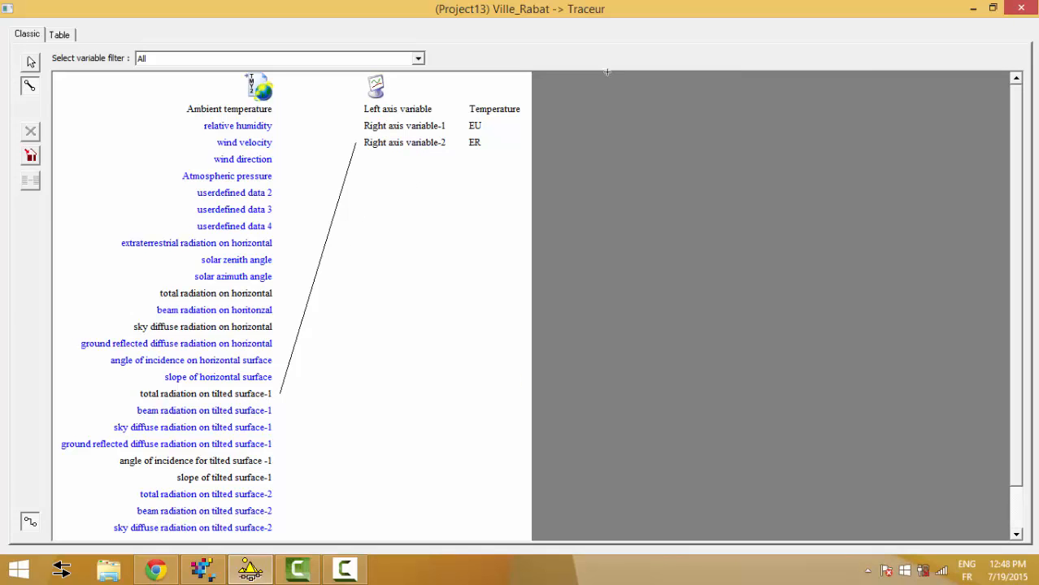
pyautogui.click(1021, 8)
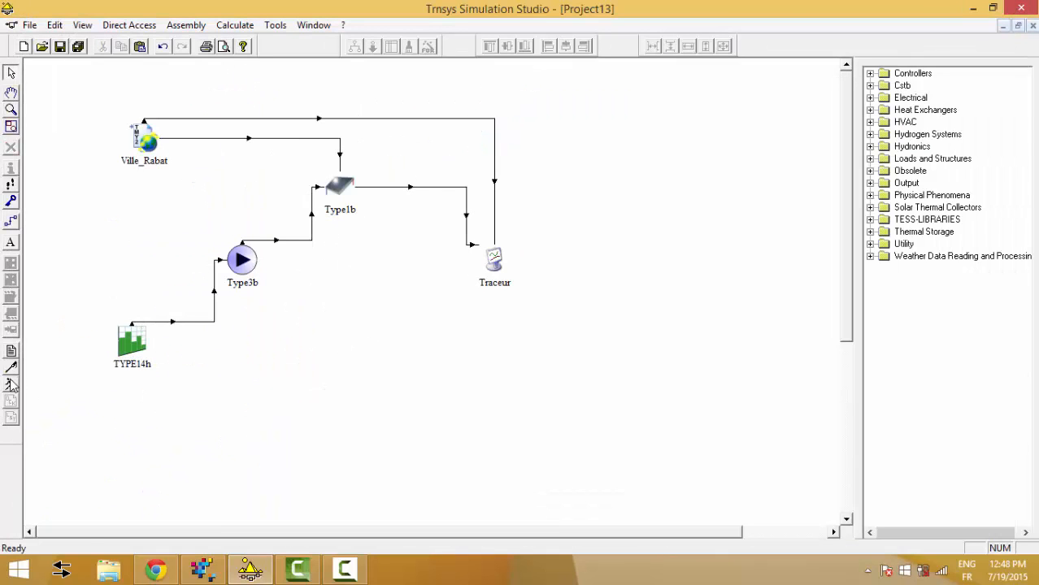
# Run the simulation and set the result plot's energy axis maximum to 10000
pyautogui.click(11, 383)
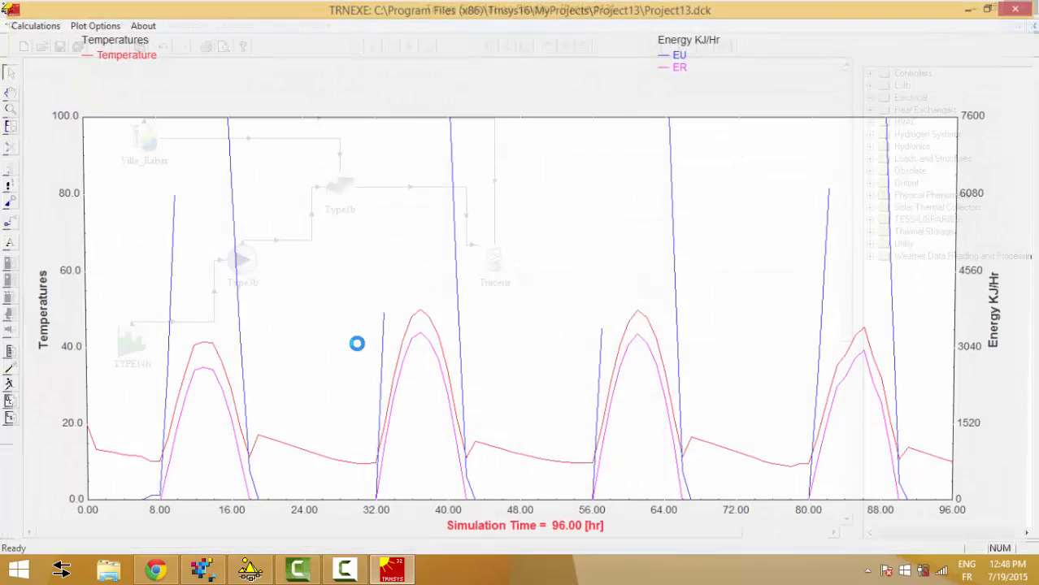
pyautogui.click(553, 329)
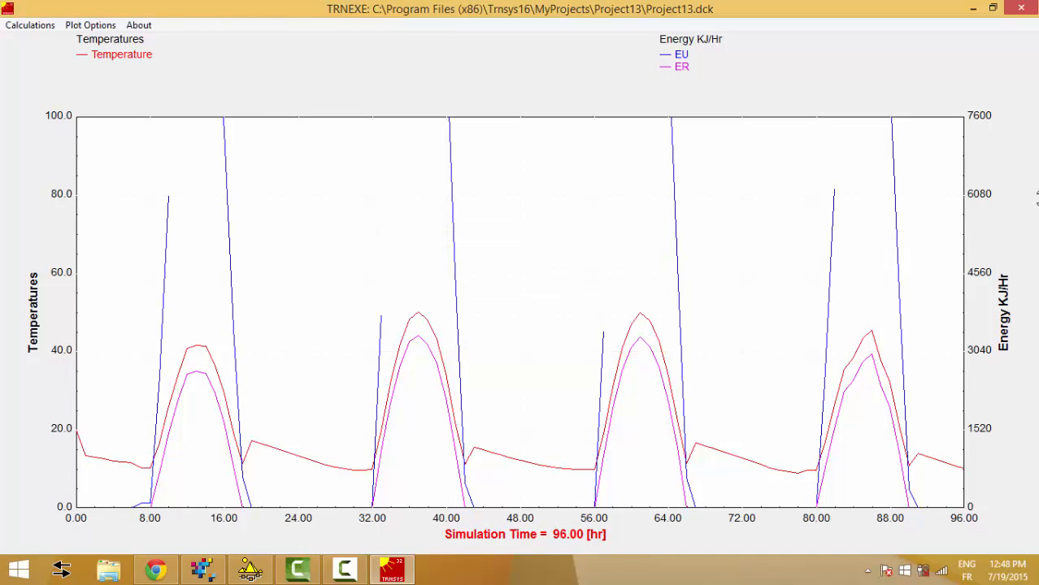
pyautogui.click(987, 198)
pyautogui.moveTo(885, 223); pyautogui.dragTo(767, 201)
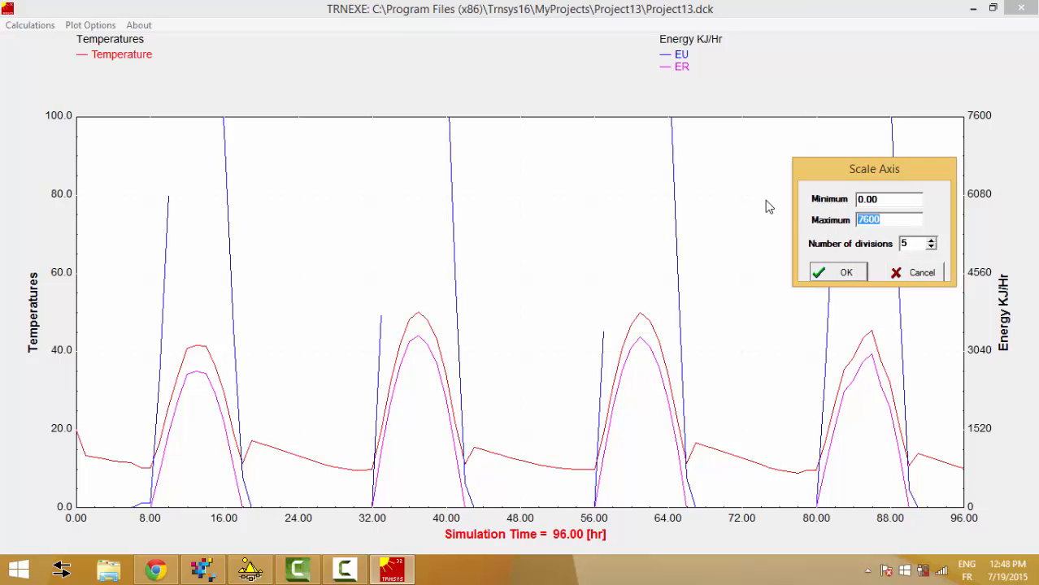
pyautogui.write('10000')
pyautogui.press('Return')
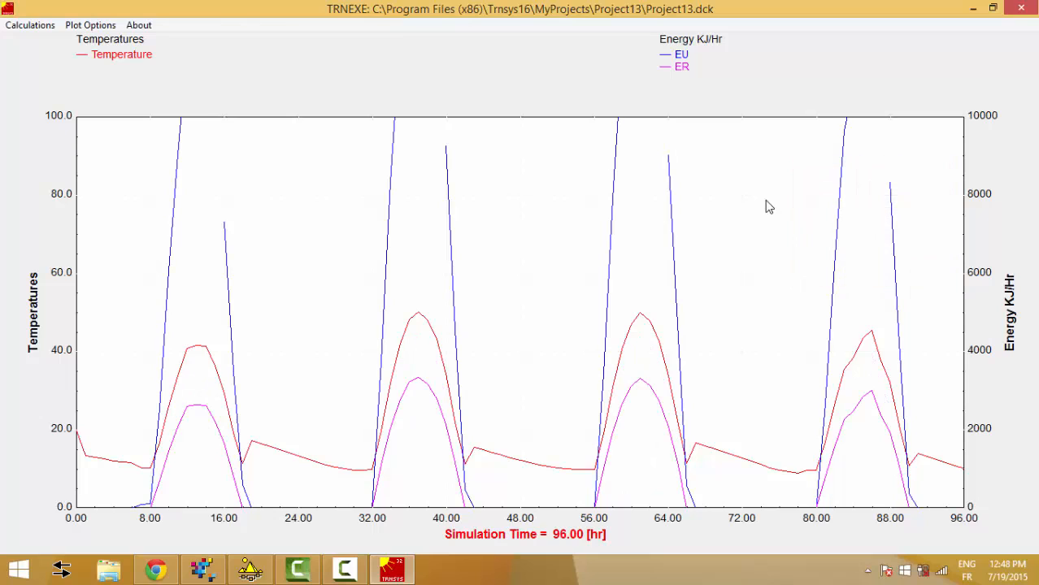
# Raise the result plot's energy axis maximum to 15000
pyautogui.click(966, 194)
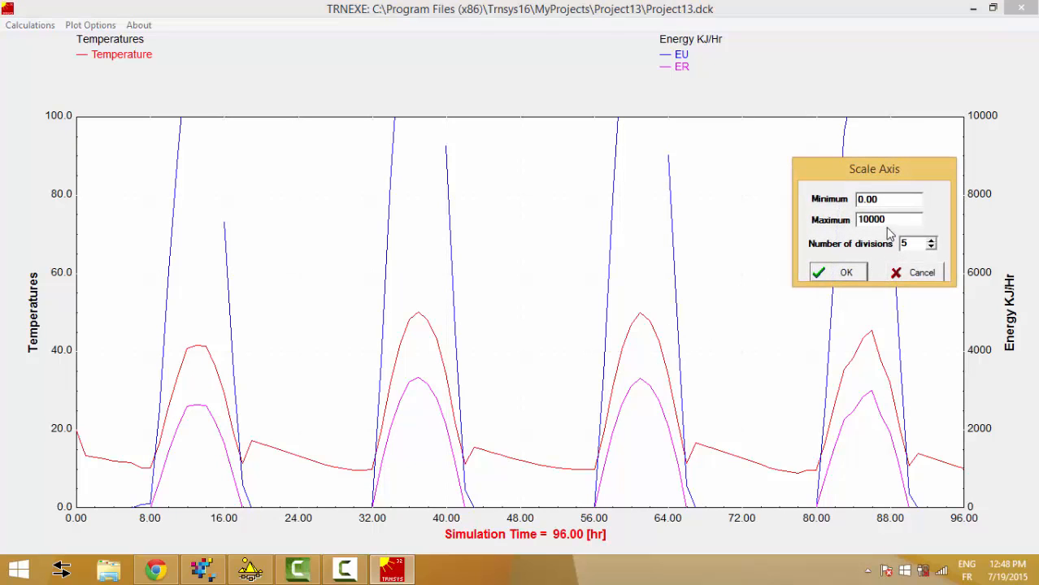
pyautogui.moveTo(887, 219); pyautogui.dragTo(676, 221)
pyautogui.write('15')
pyautogui.press('Return')
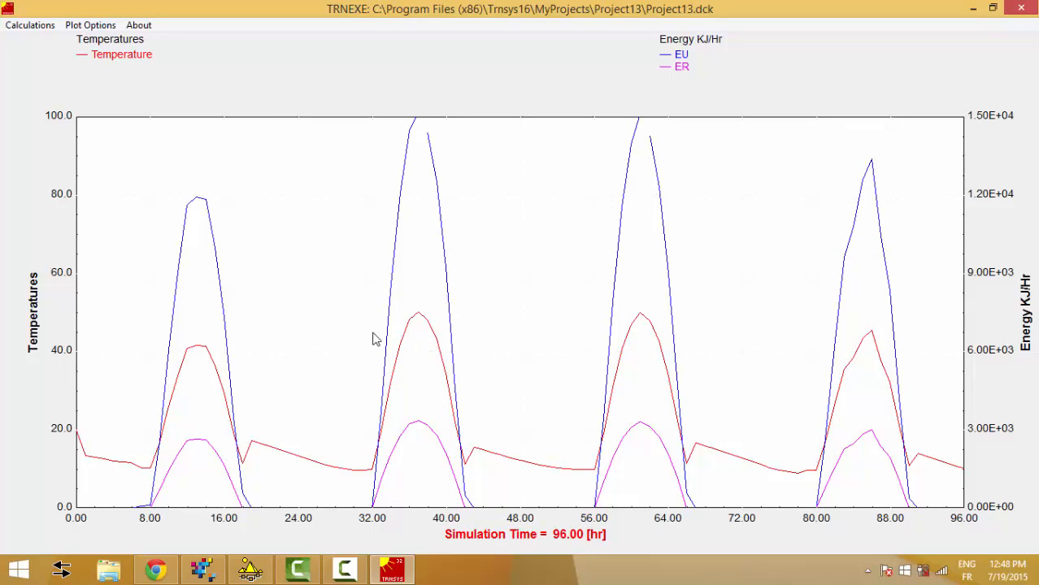
# Read the temperature, EU and ER values at the first day's peak on the plot, and close the results
pyautogui.moveTo(275, 294); pyautogui.dragTo(195, 281)
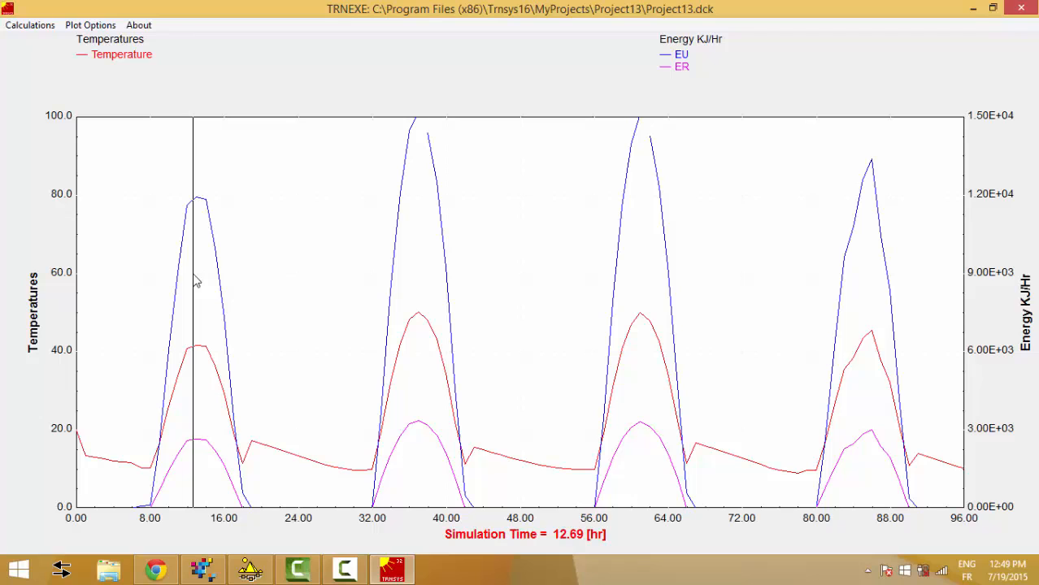
pyautogui.moveTo(264, 290); pyautogui.dragTo(202, 345)
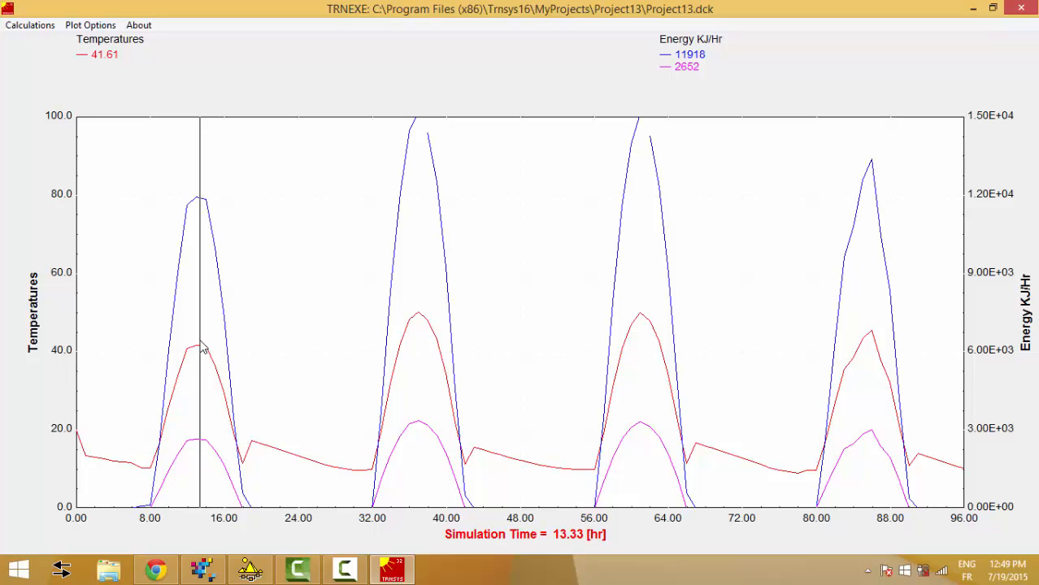
pyautogui.moveTo(203, 348); pyautogui.dragTo(206, 347)
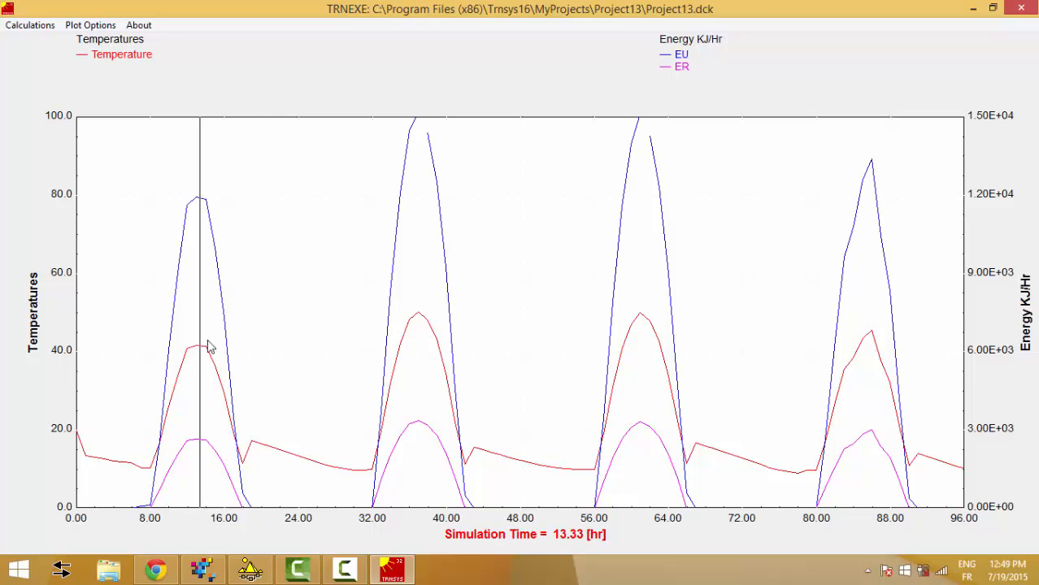
pyautogui.click(1023, 9)
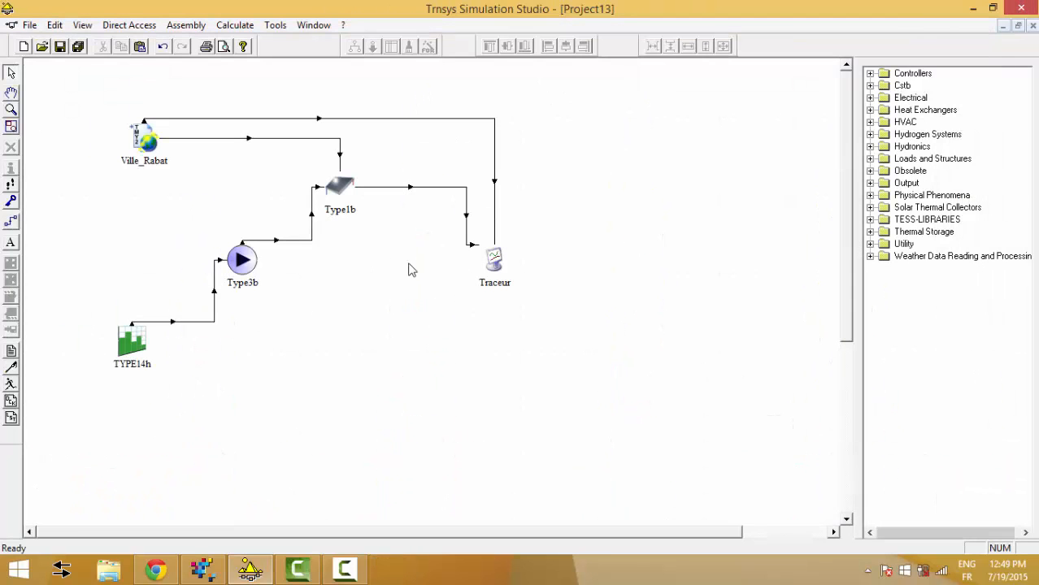
# Set the Type1b collector's intercept efficiency to 0.95, review its other parameters and inputs, and close its properties
pyautogui.doubleClick(341, 183)
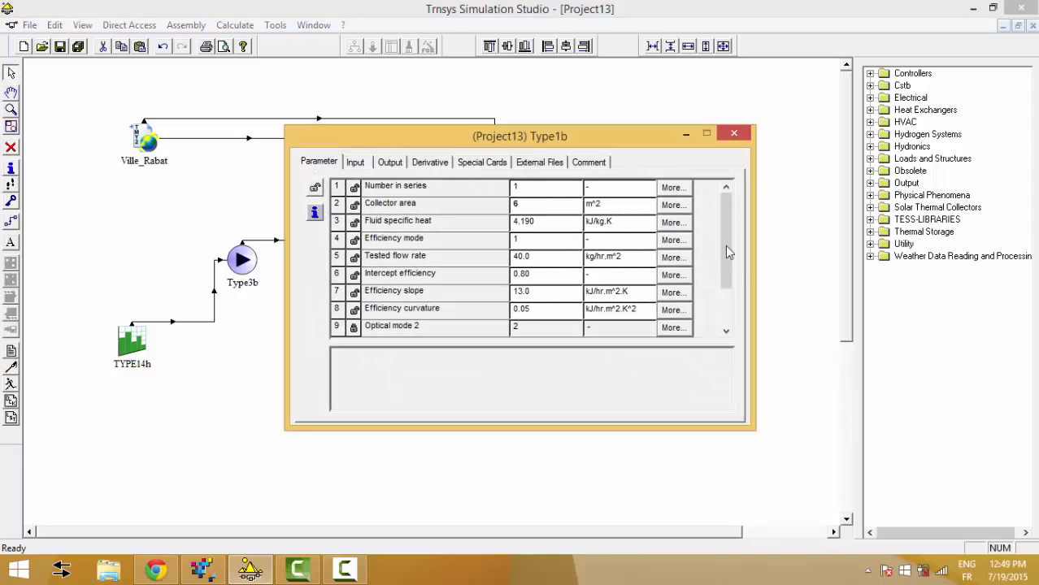
pyautogui.moveTo(732, 255); pyautogui.dragTo(730, 299)
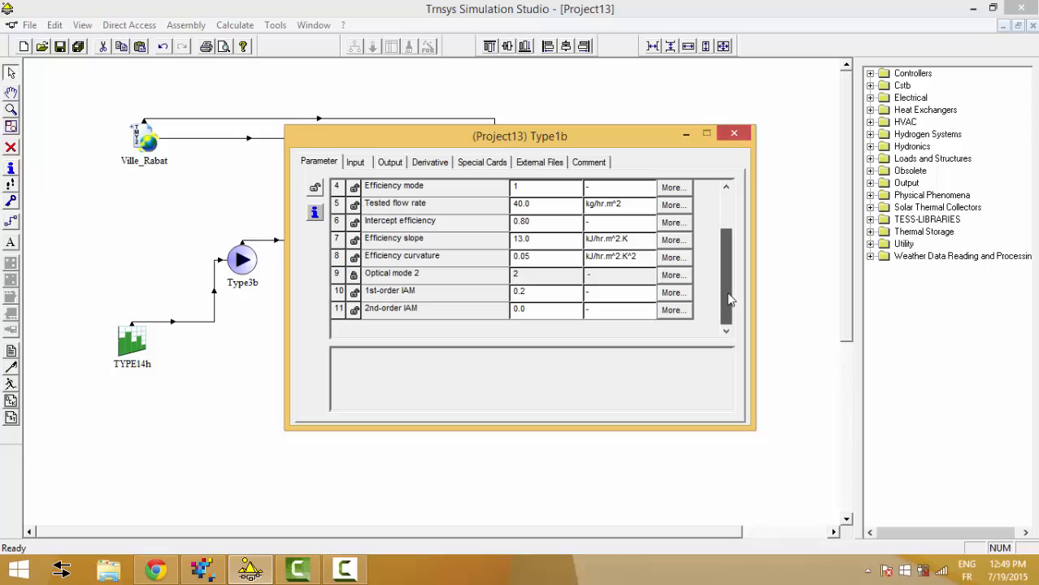
pyautogui.moveTo(733, 271); pyautogui.dragTo(735, 244)
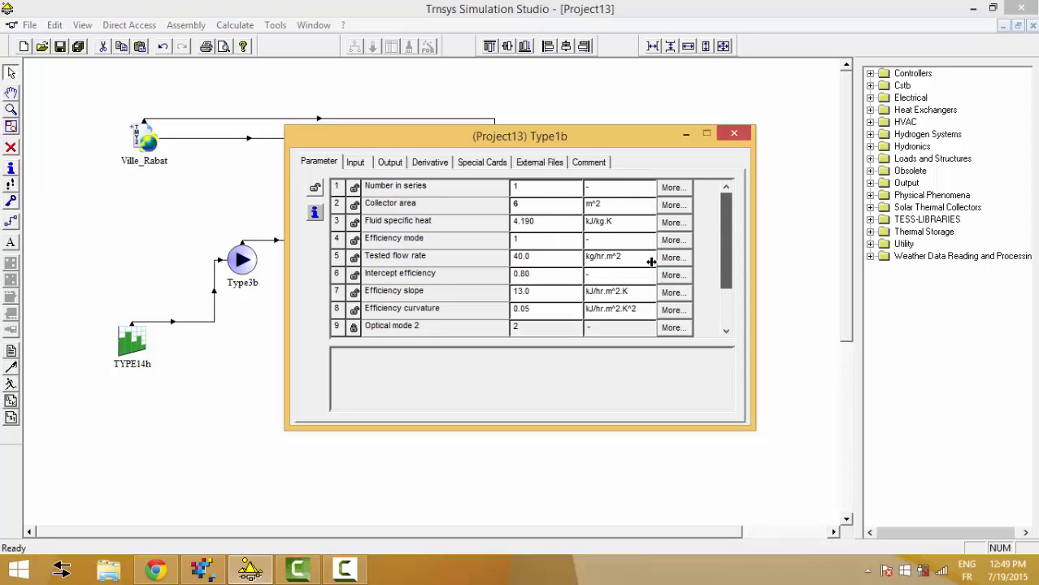
pyautogui.click(535, 279)
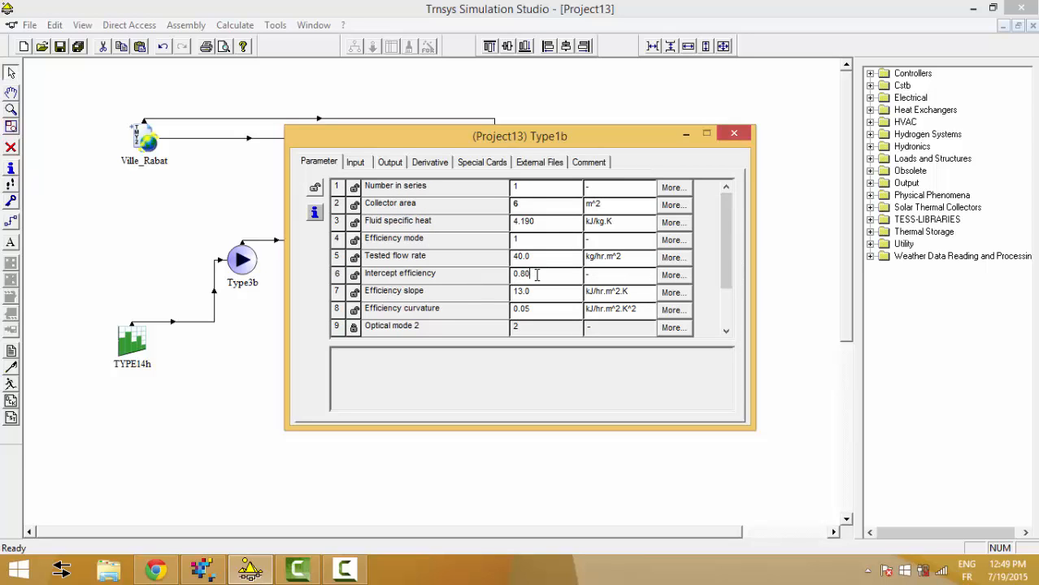
pyautogui.moveTo(535, 279); pyautogui.dragTo(446, 272)
pyautogui.write('0.95')
pyautogui.moveTo(727, 234); pyautogui.dragTo(719, 280)
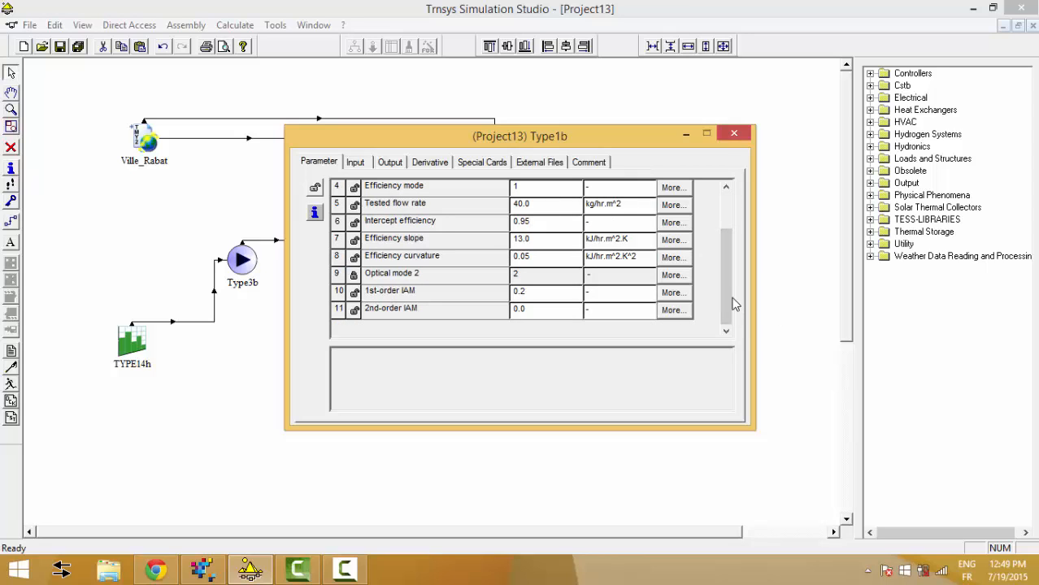
pyautogui.moveTo(725, 254); pyautogui.dragTo(725, 214)
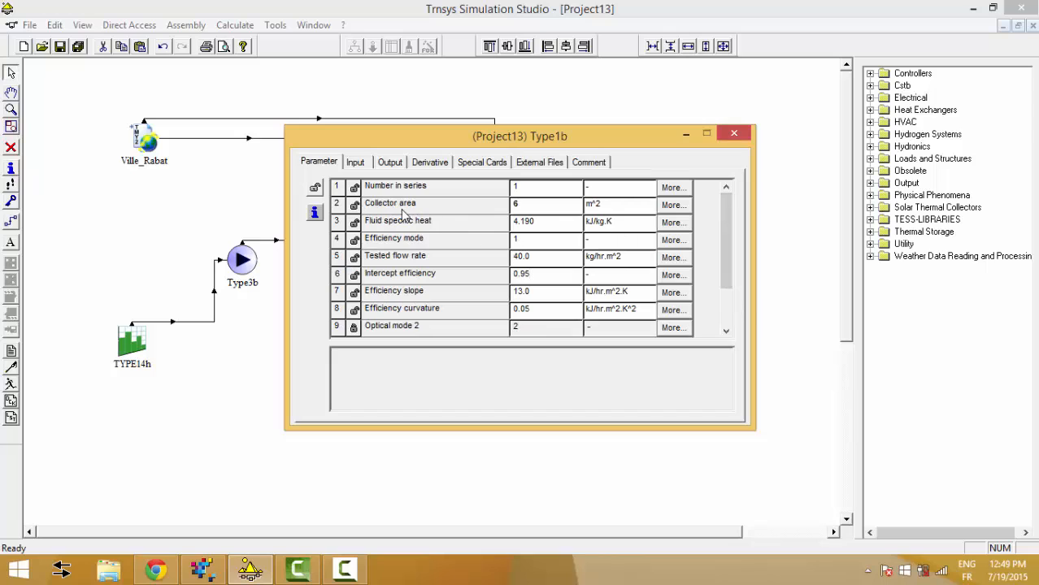
pyautogui.click(358, 162)
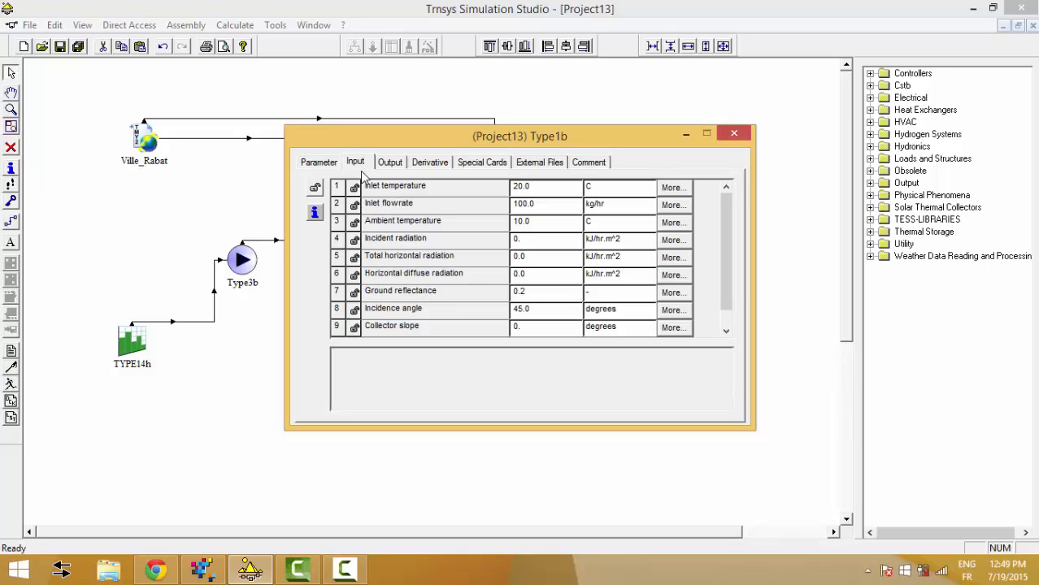
pyautogui.click(733, 133)
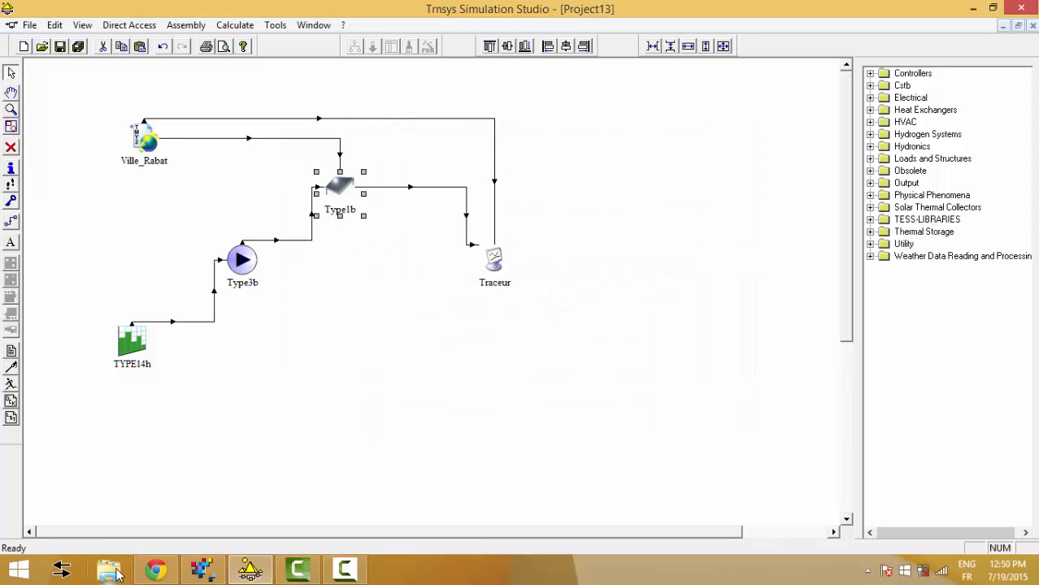
# In File Explorer, browse to C:\Program Files (x86)\Trnsys16\Documentation and select the 05-MathematicalReference PDF
pyautogui.click(114, 571)
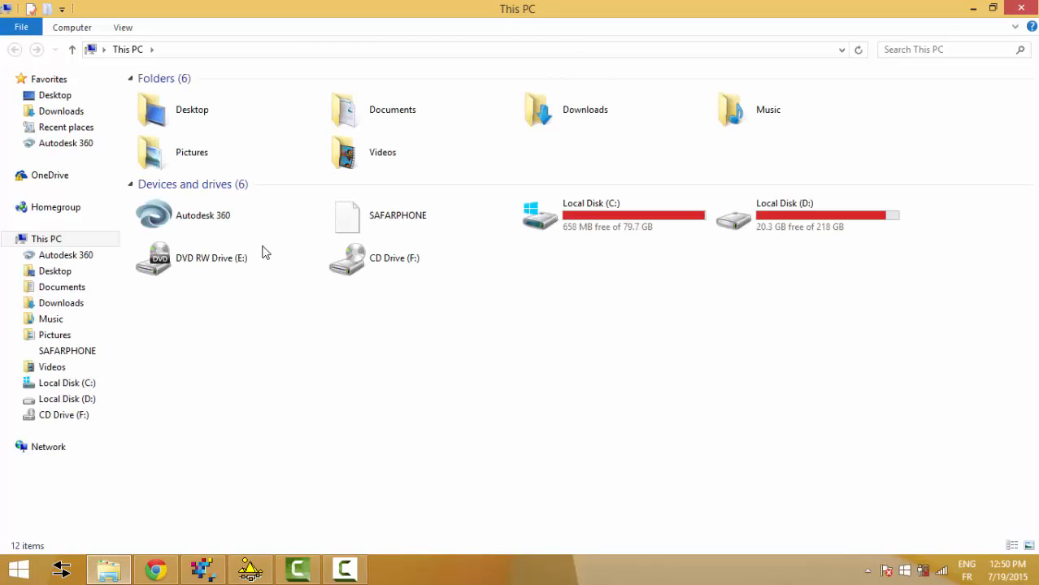
pyautogui.doubleClick(598, 221)
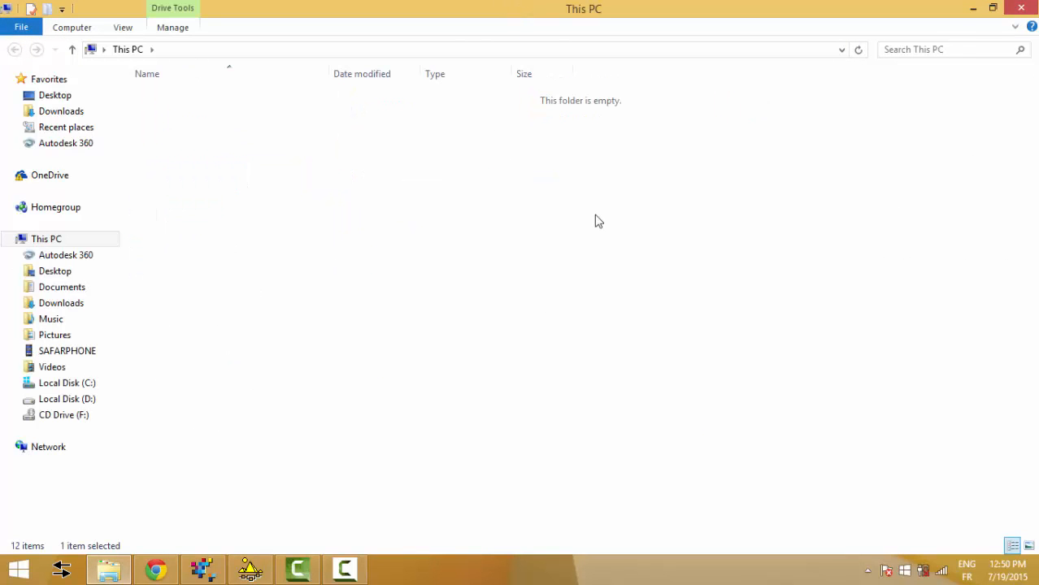
pyautogui.click(208, 305)
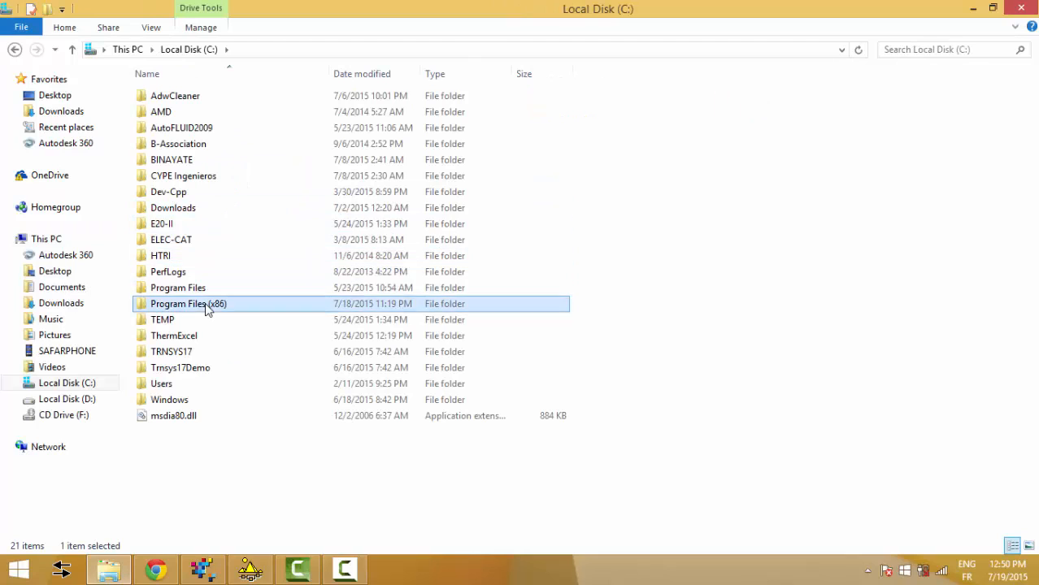
pyautogui.doubleClick(207, 306)
pyautogui.click(201, 273)
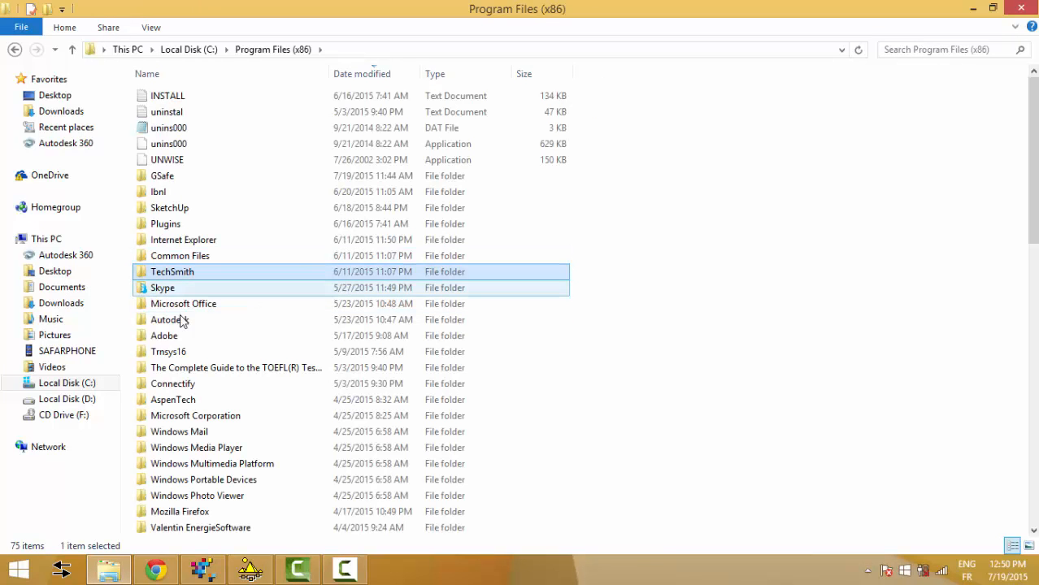
pyautogui.doubleClick(179, 351)
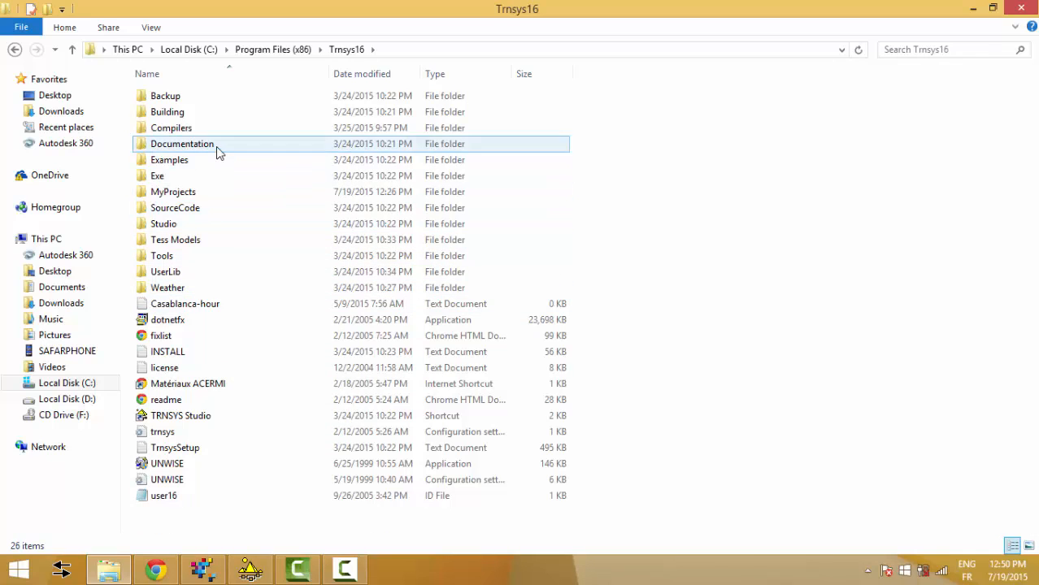
pyautogui.doubleClick(216, 147)
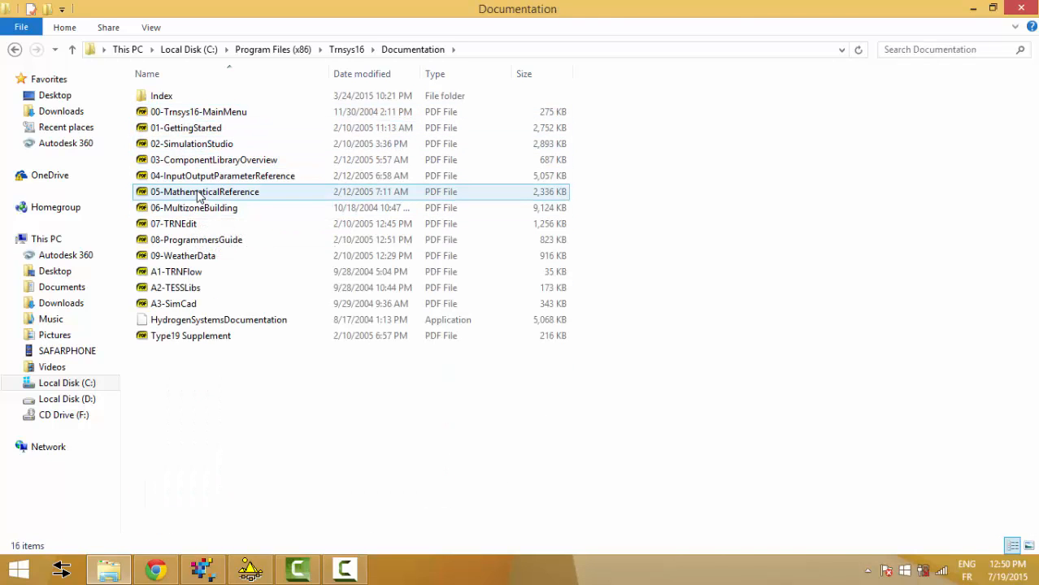
pyautogui.click(197, 195)
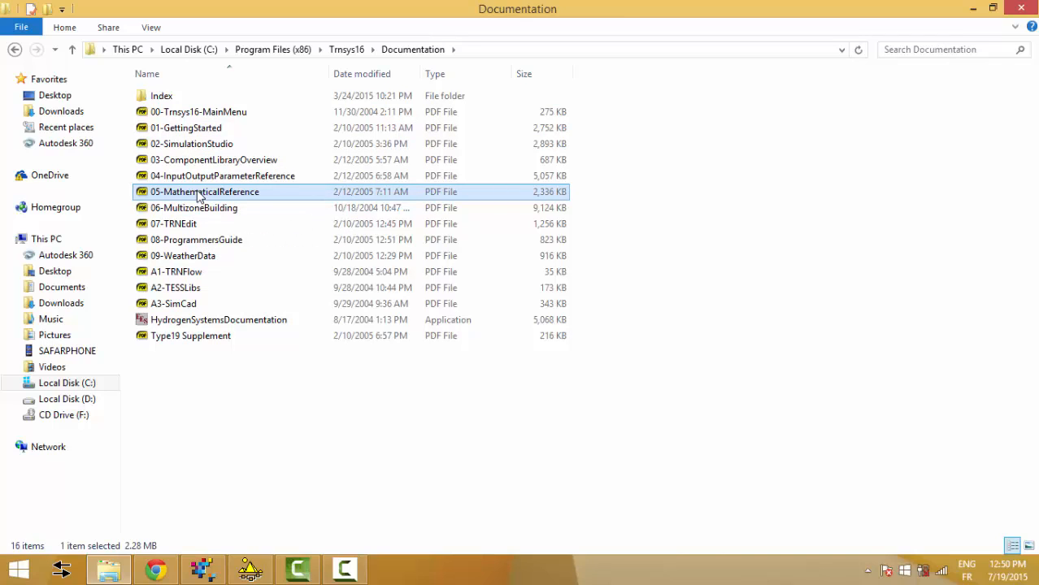
pyautogui.click(330, 571)
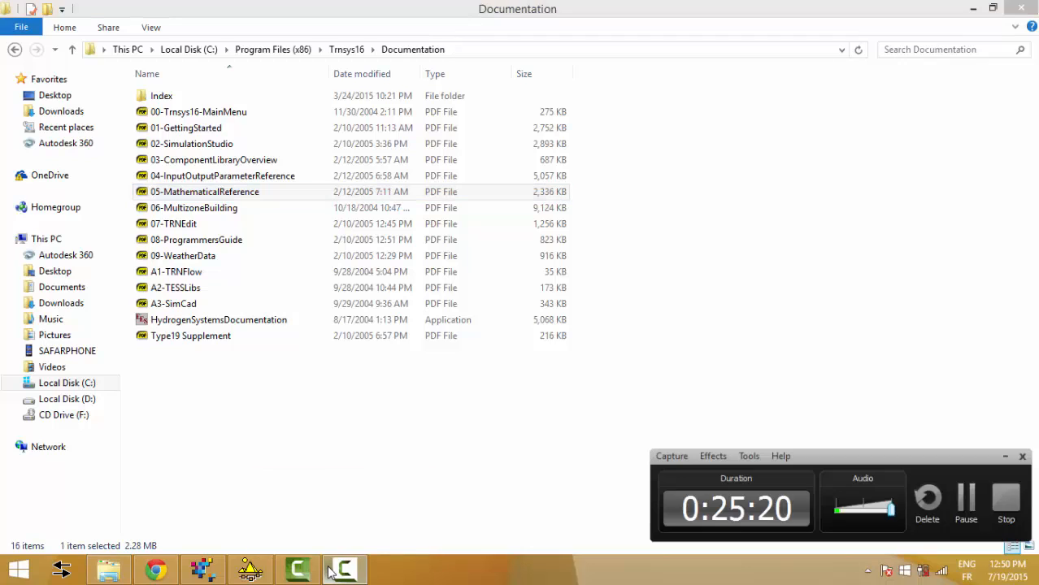
pyautogui.click(979, 514)
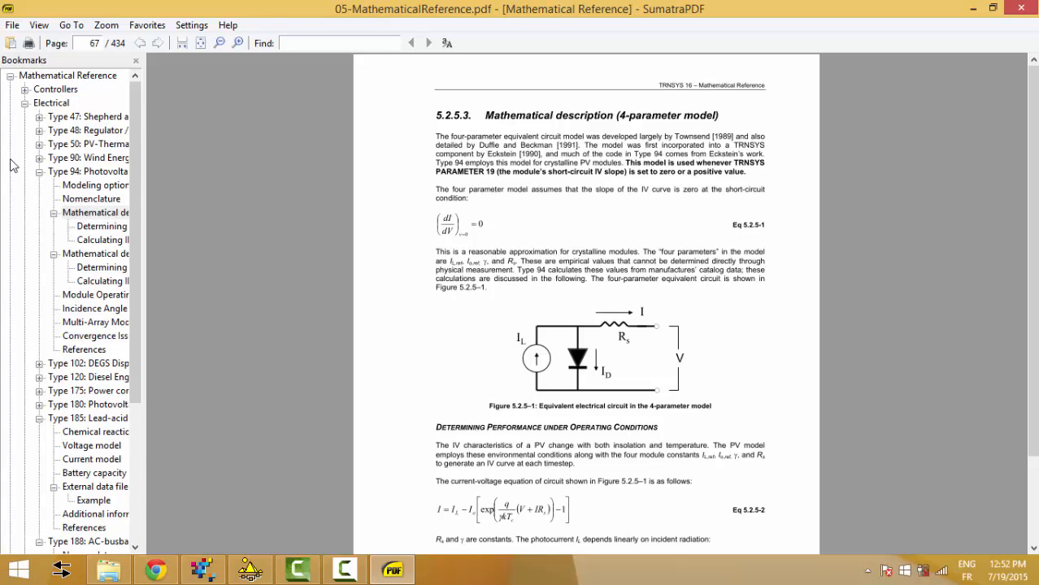
# Collapse the Electrical bookmarks in the Mathematical Reference PDF and compare its categories with the component library in TRNSYS Simulation Studio
pyautogui.click(39, 172)
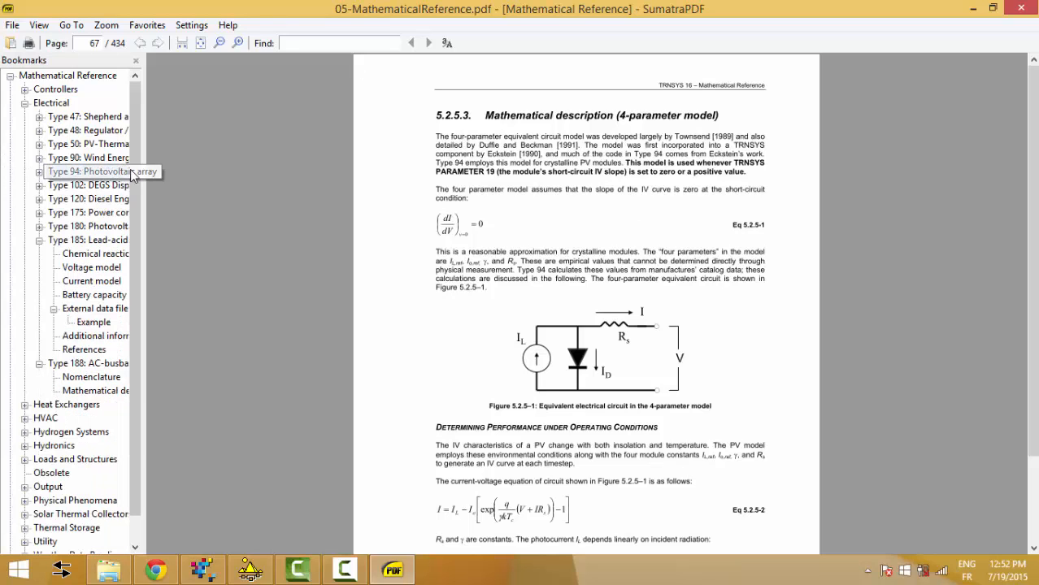
pyautogui.click(39, 241)
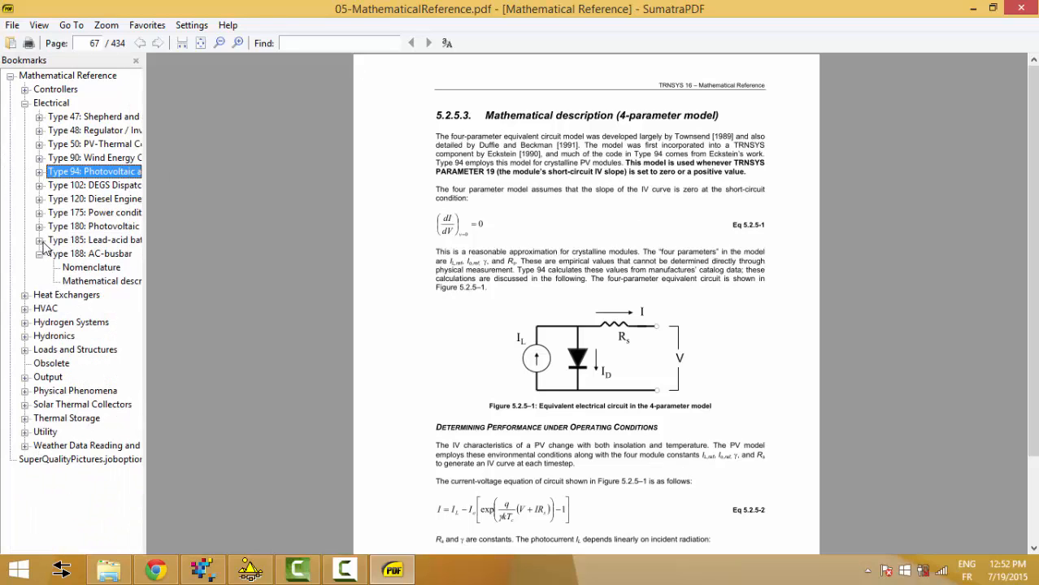
pyautogui.click(25, 103)
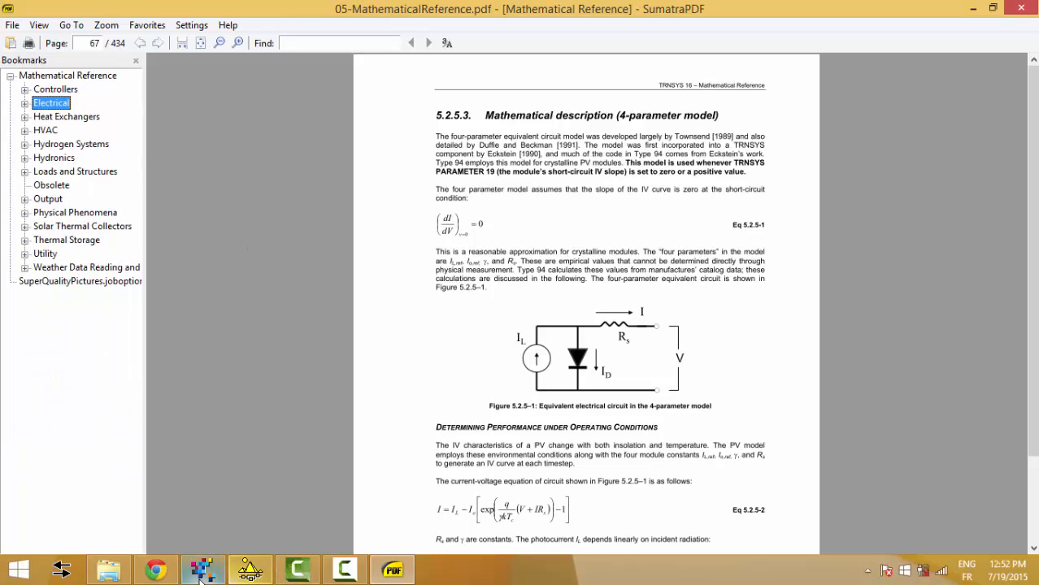
pyautogui.click(250, 570)
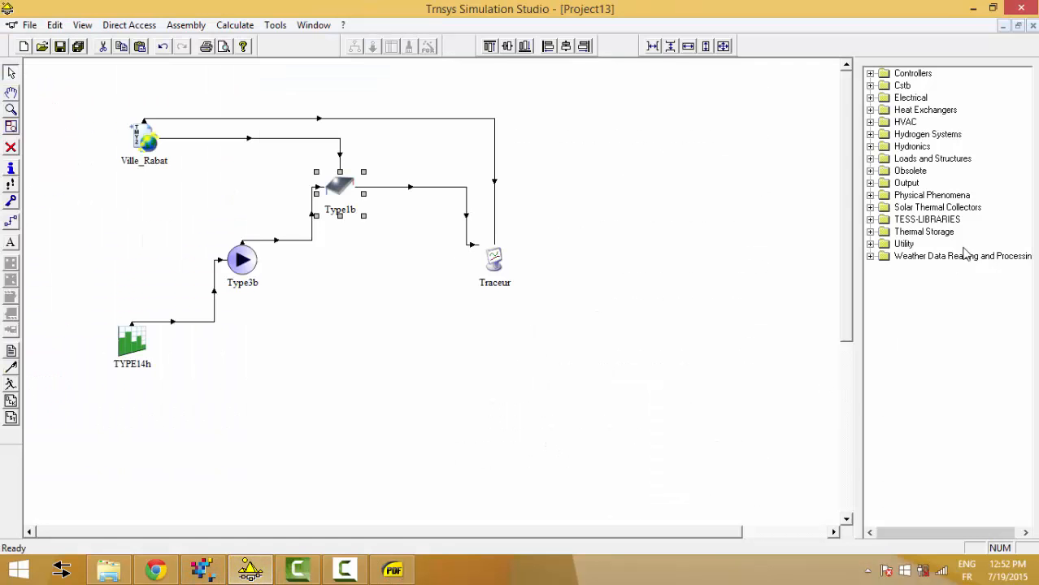
pyautogui.click(396, 569)
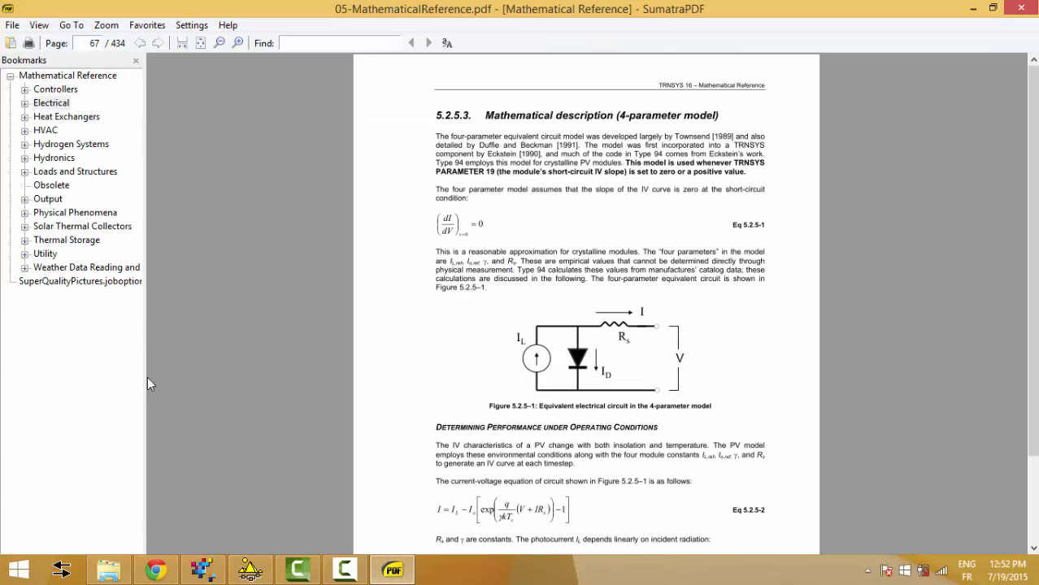
# Widen the bookmarks area and, under Solar Thermal Collectors, view the Nomenclature and Mathematical Description of the Type 1 flat-plate collector
pyautogui.click(24, 226)
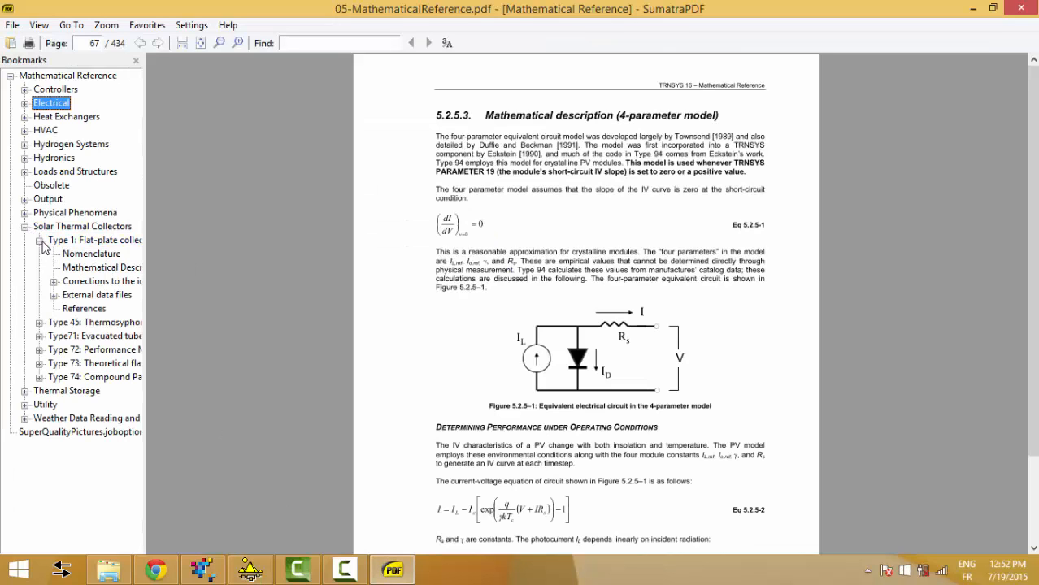
pyautogui.click(39, 241)
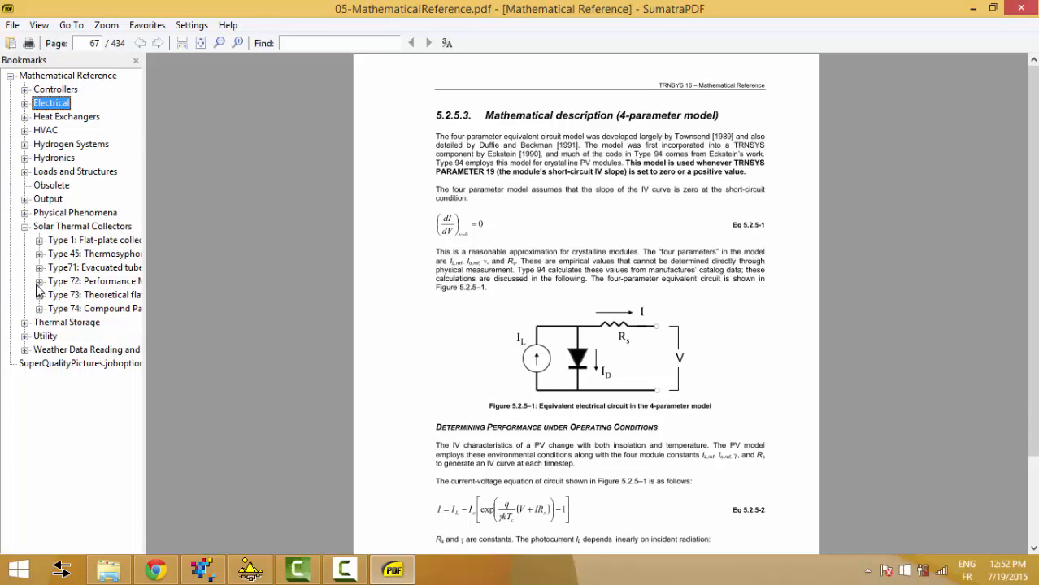
pyautogui.moveTo(145, 240); pyautogui.dragTo(258, 241)
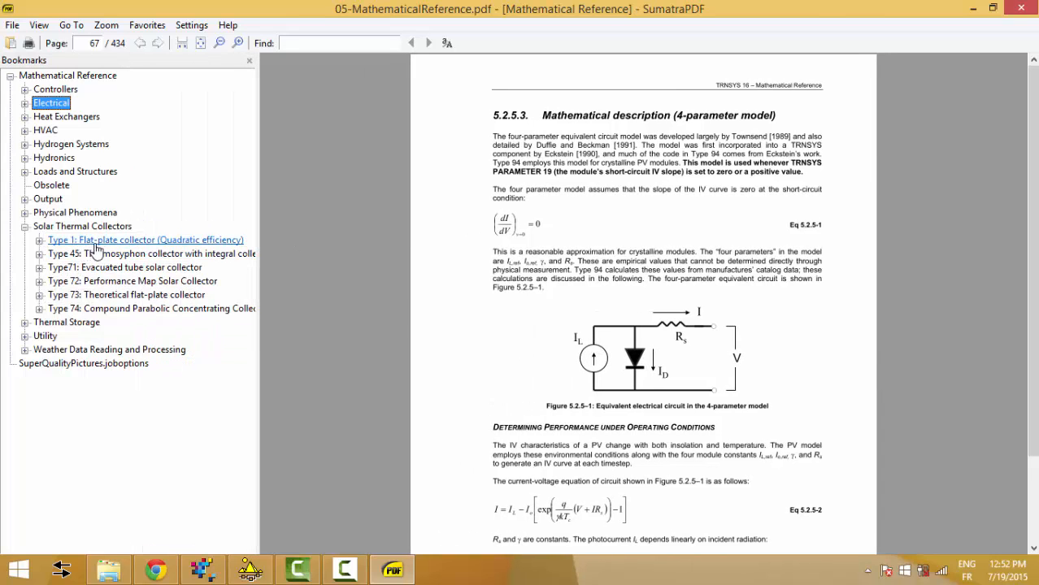
pyautogui.click(39, 242)
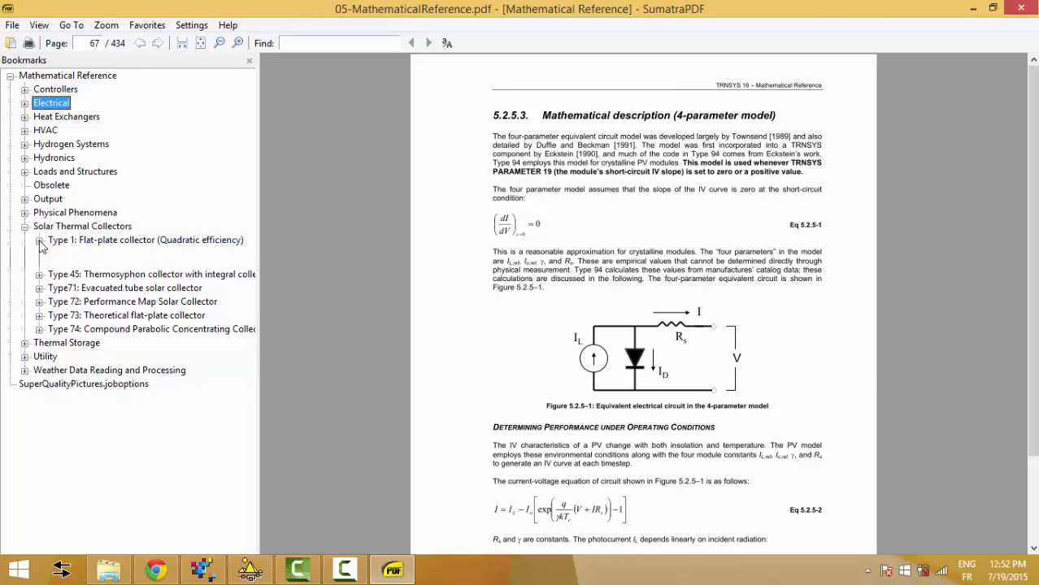
pyautogui.click(84, 256)
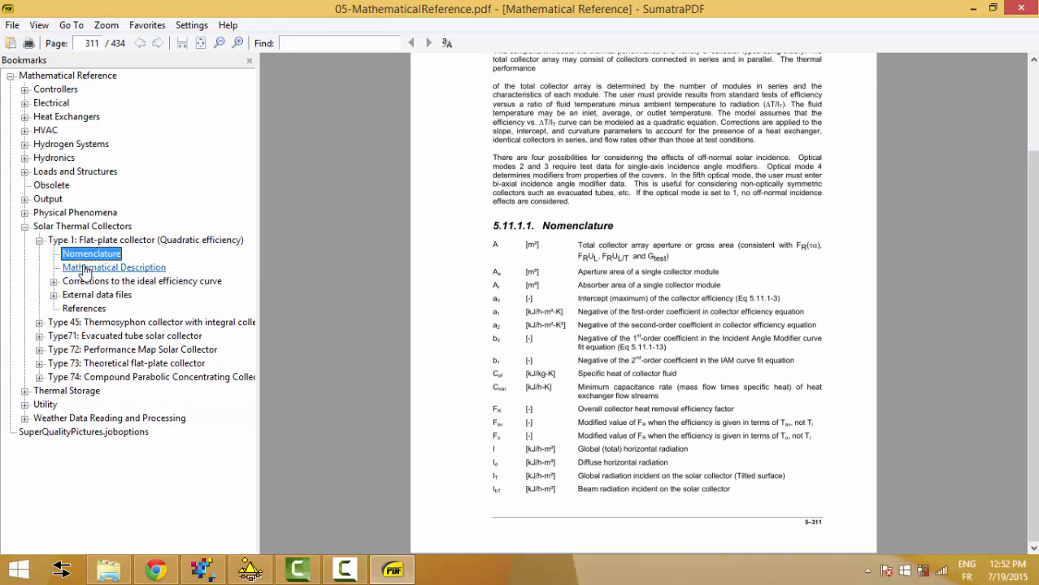
pyautogui.click(90, 268)
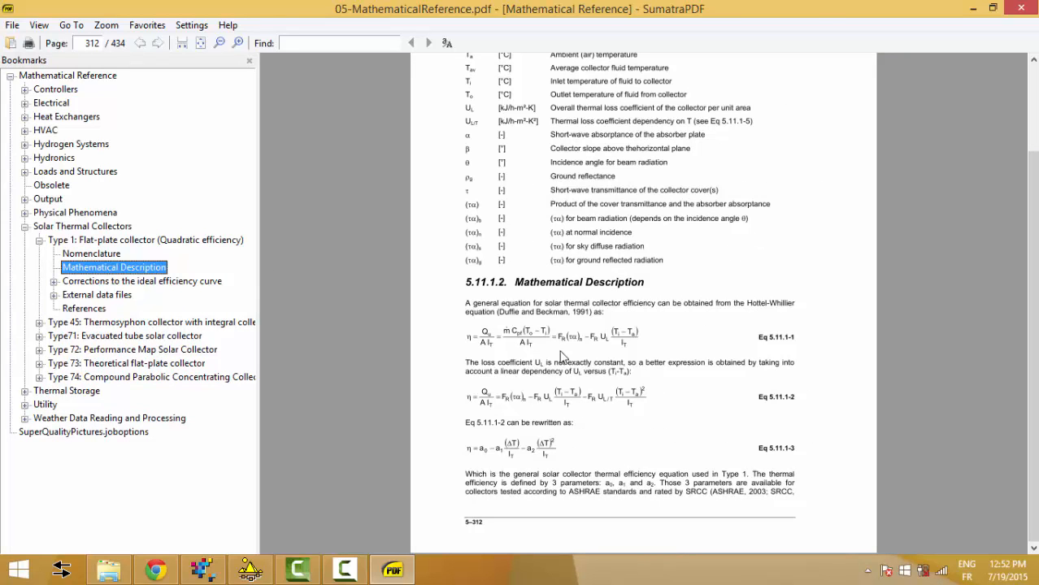
# In TRNSYS Simulation Studio, review the Type1b collector's parameters and inputs against the PDF's mathematical description, and close its properties
pyautogui.click(250, 569)
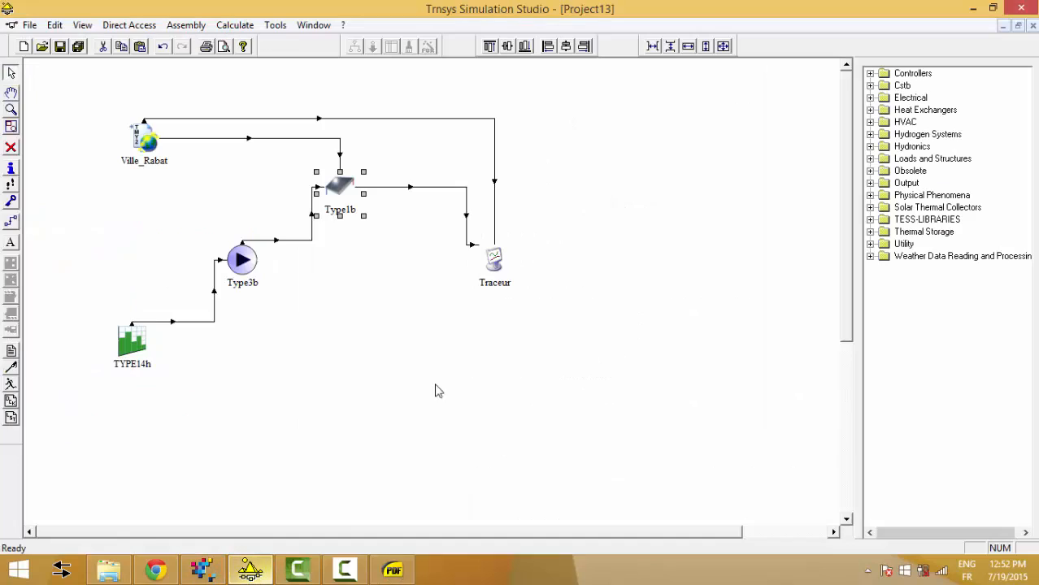
pyautogui.doubleClick(345, 200)
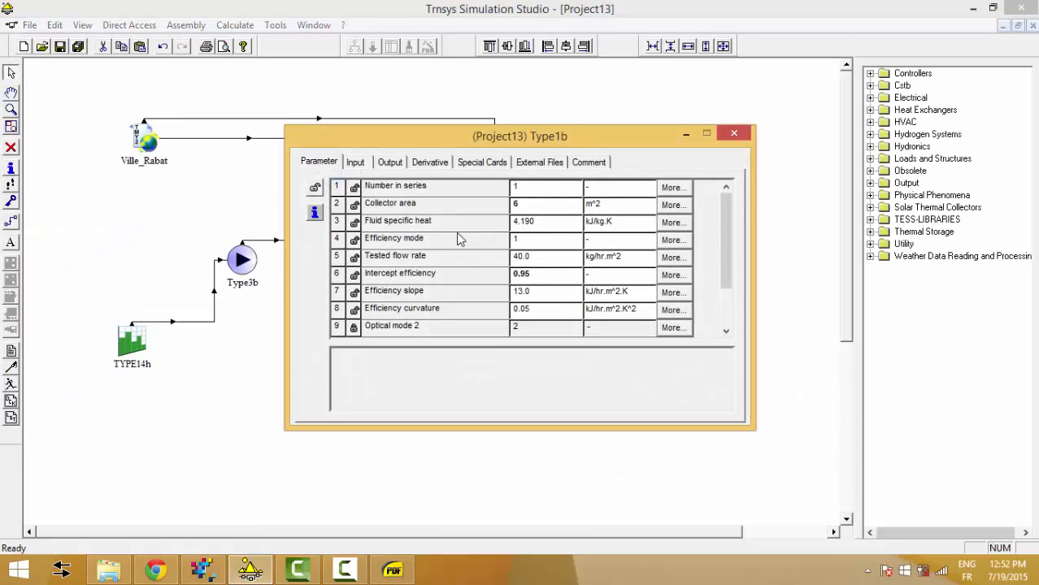
pyautogui.moveTo(725, 238); pyautogui.dragTo(729, 302)
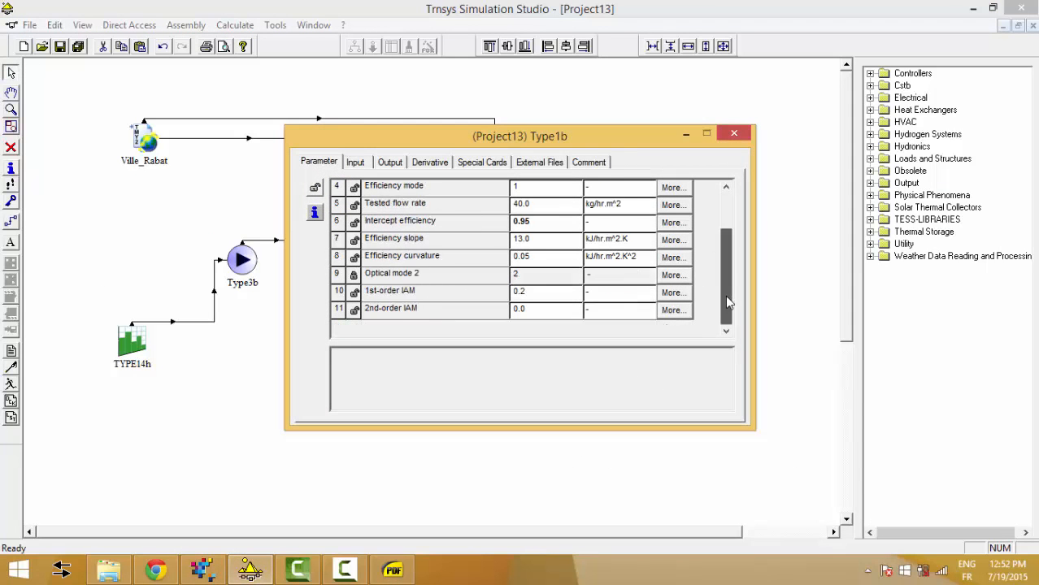
pyautogui.moveTo(734, 252); pyautogui.dragTo(738, 233)
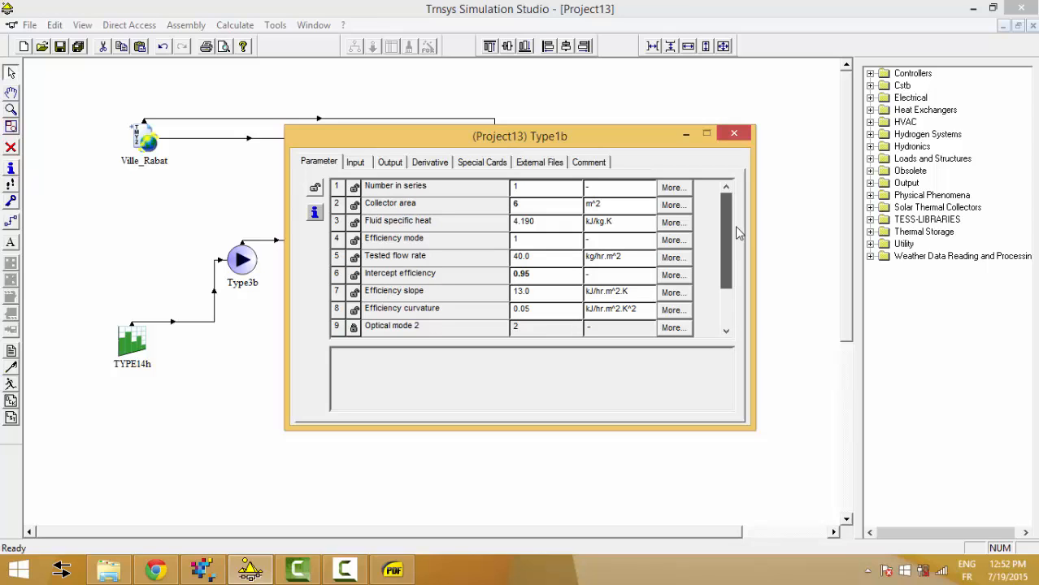
pyautogui.click(355, 162)
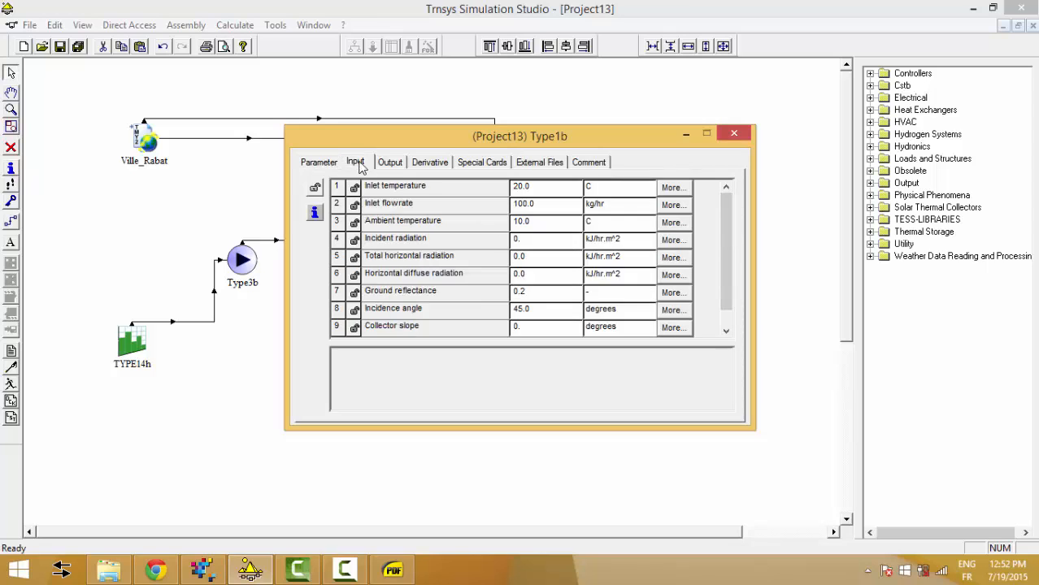
pyautogui.click(392, 570)
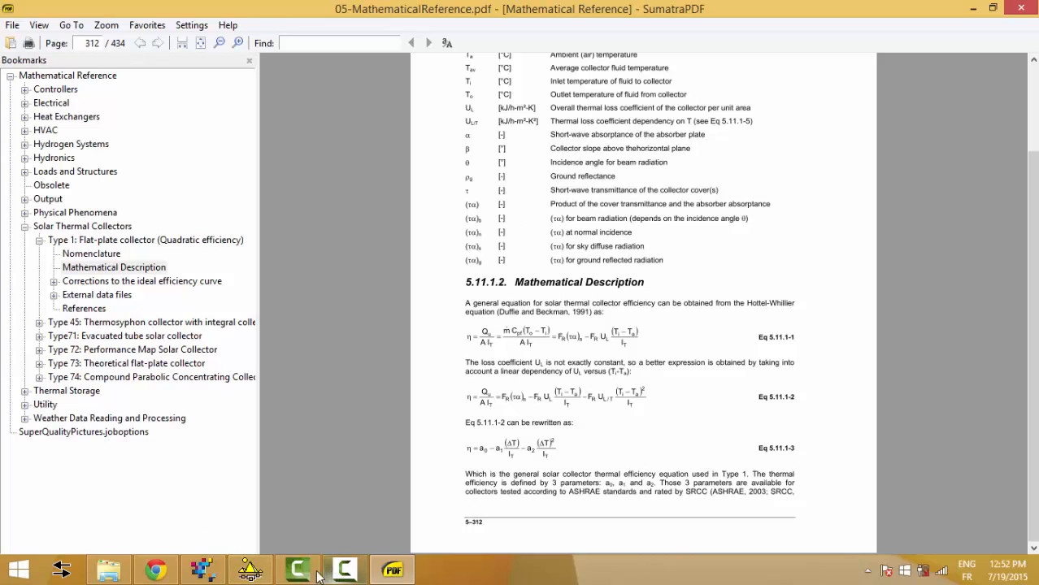
pyautogui.click(250, 569)
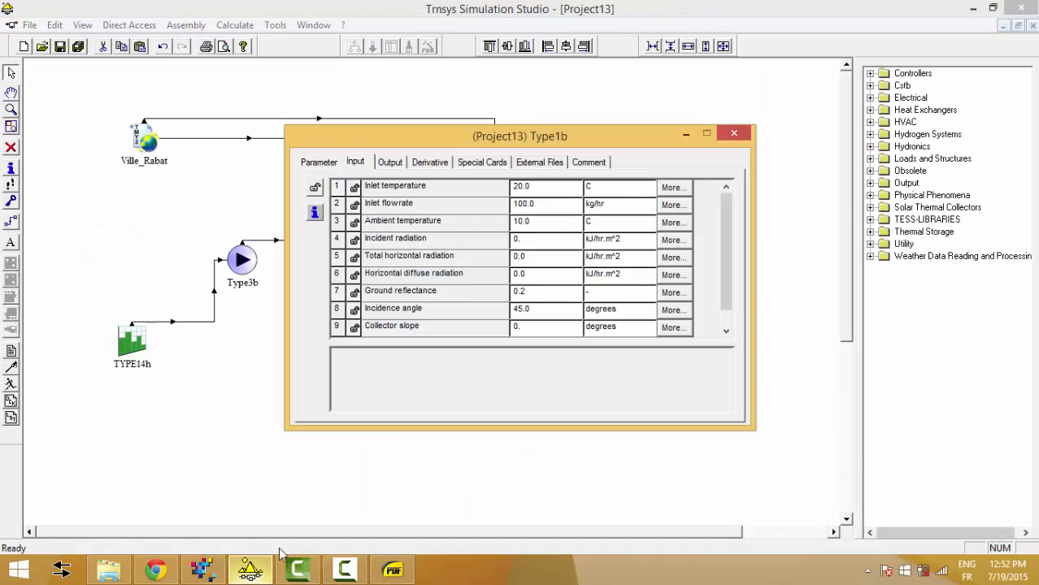
pyautogui.click(726, 132)
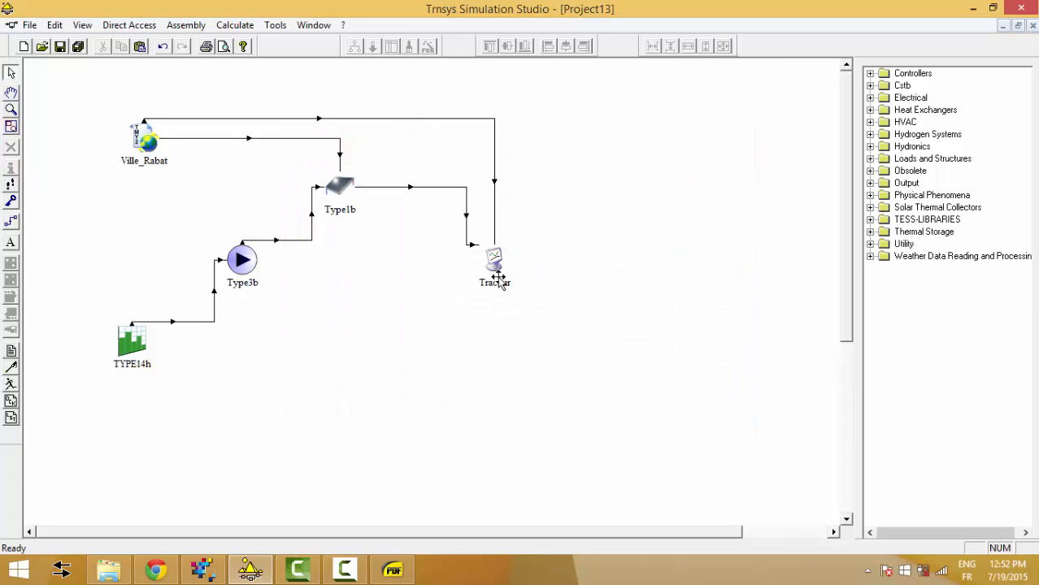
# Rearrange the model diagram by moving Traceur down and slightly left and shifting Type1b and Type3b slightly lower
pyautogui.moveTo(494, 275); pyautogui.dragTo(477, 300)
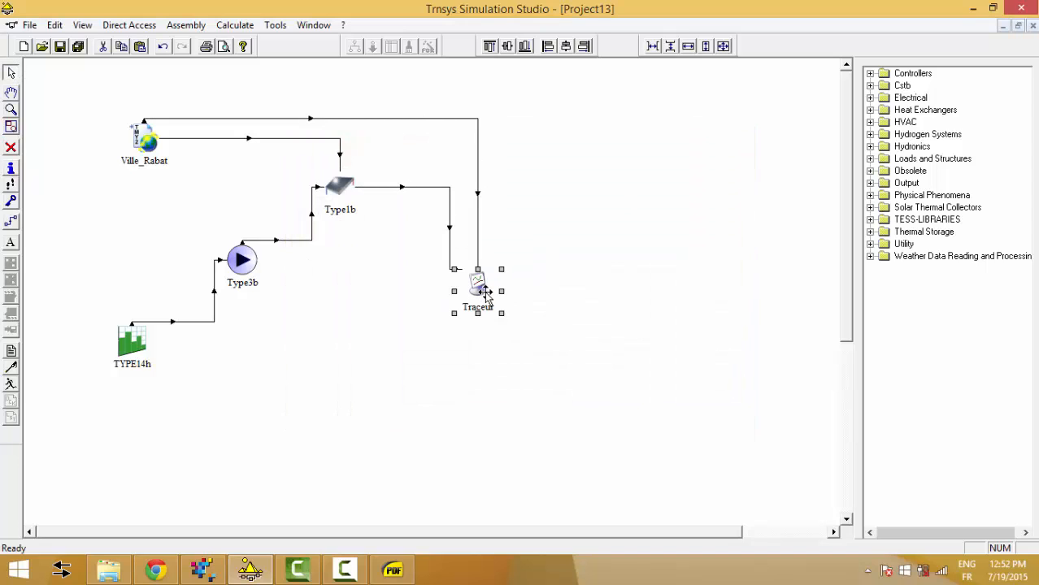
pyautogui.click(340, 189)
pyautogui.moveTo(340, 195); pyautogui.dragTo(340, 203)
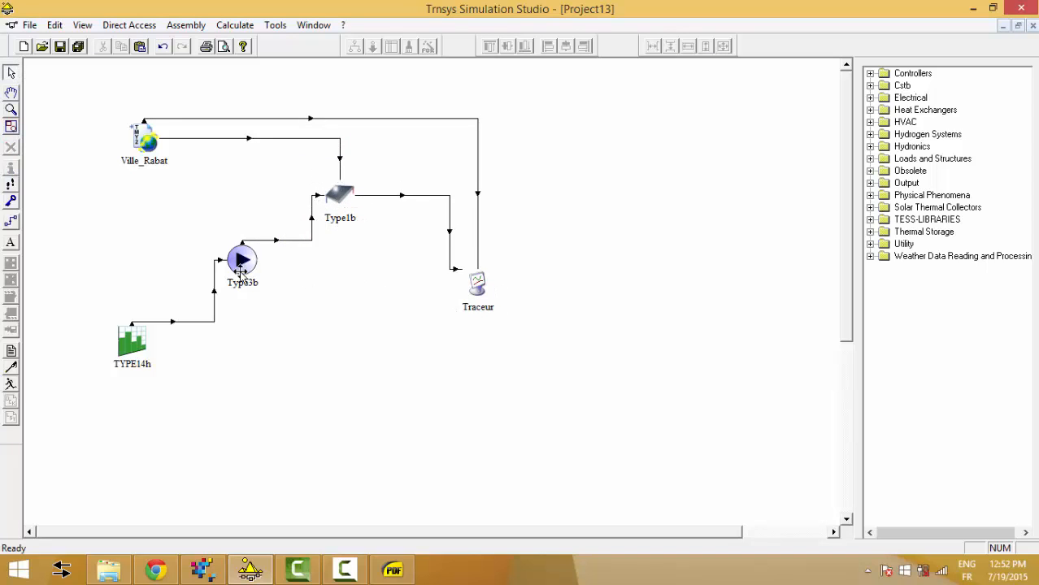
pyautogui.click(240, 260)
pyautogui.moveTo(241, 260); pyautogui.dragTo(240, 277)
pyautogui.click(299, 337)
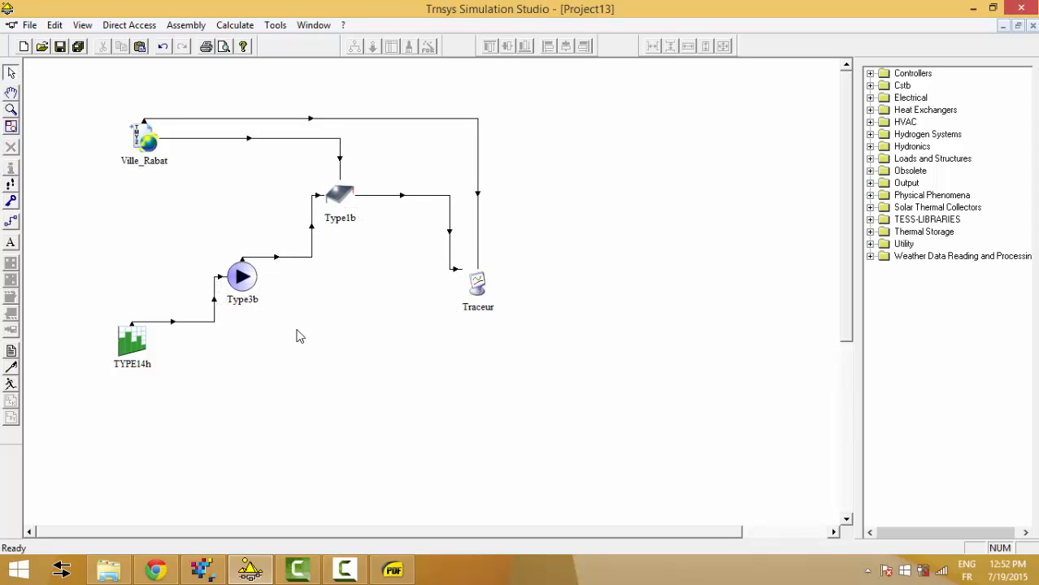